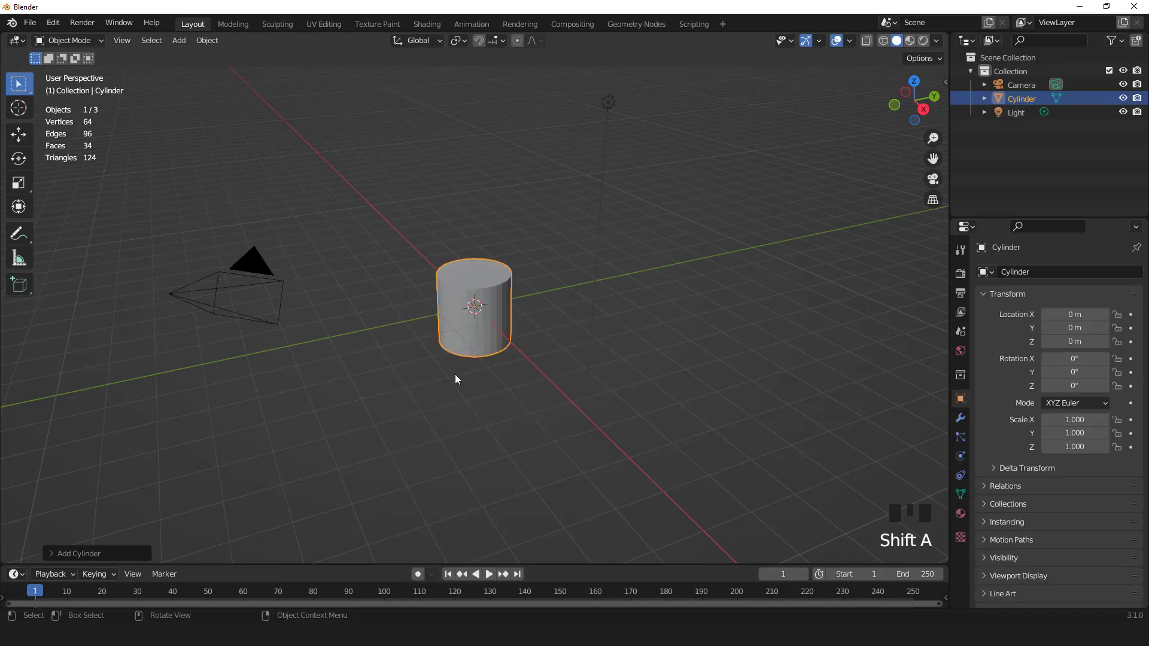
Set the new cylinder to 8 vertices with the Triangle Fan cap fill type.
left_click(58, 555)
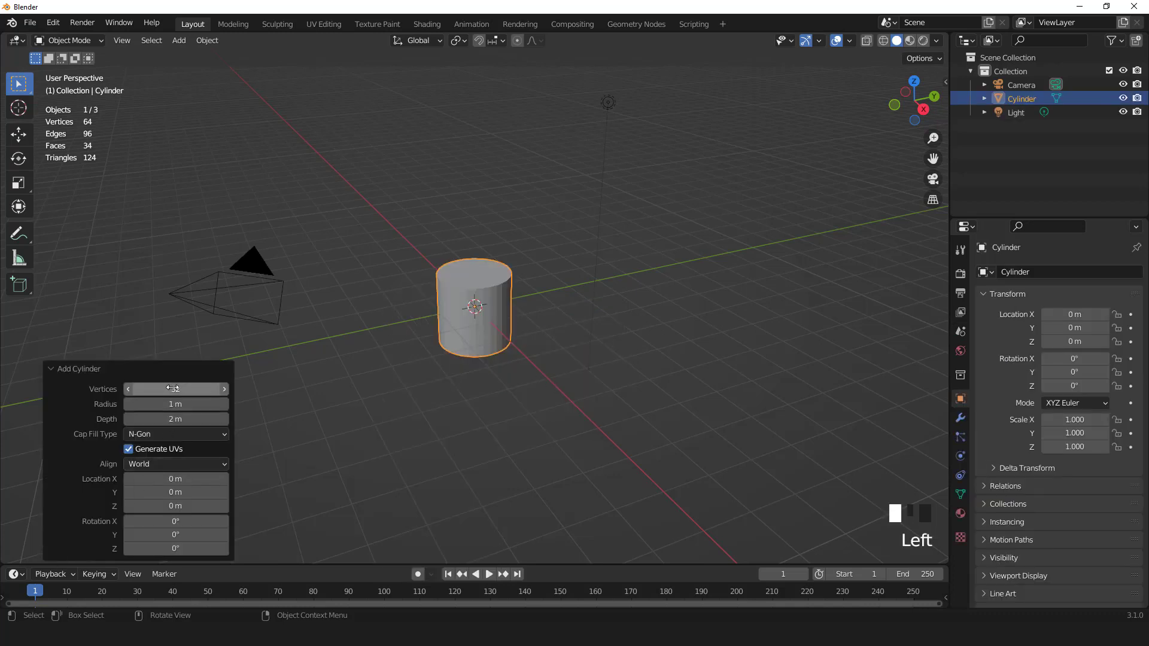
double_click(172, 389)
type("8")
key("Return")
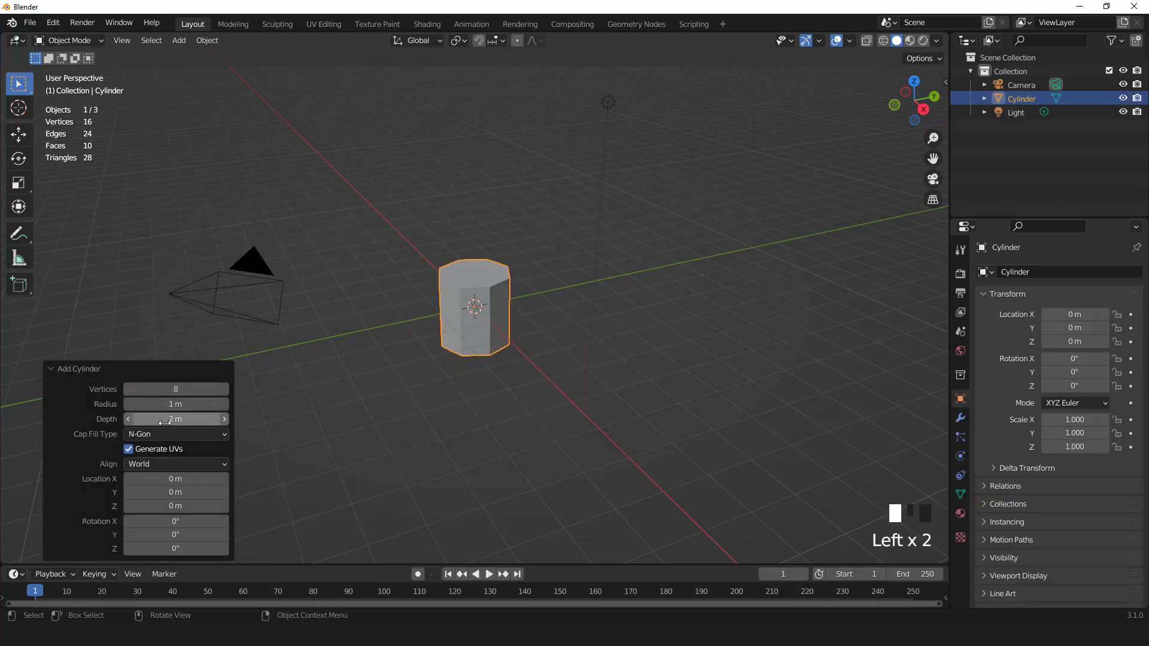
left_click(162, 435)
left_click(160, 478)
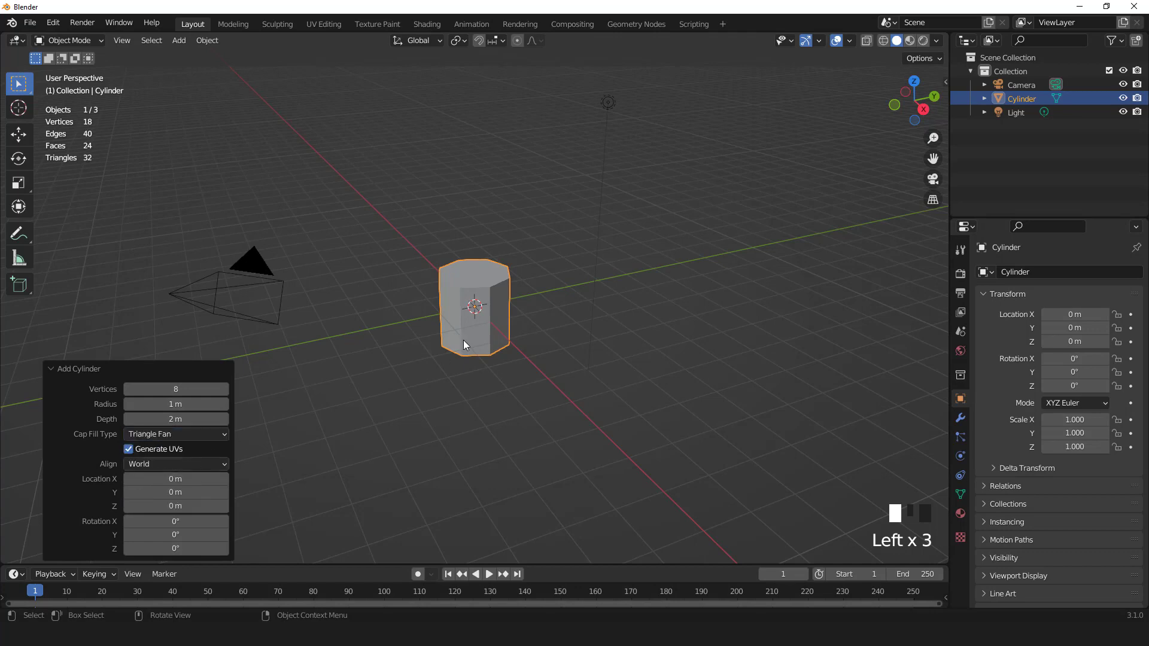
Move the cylinder up 1 m along Z so its base rests on the ground line.
scroll(522, 314, "up", 2)
key("KP_3")
key("g")
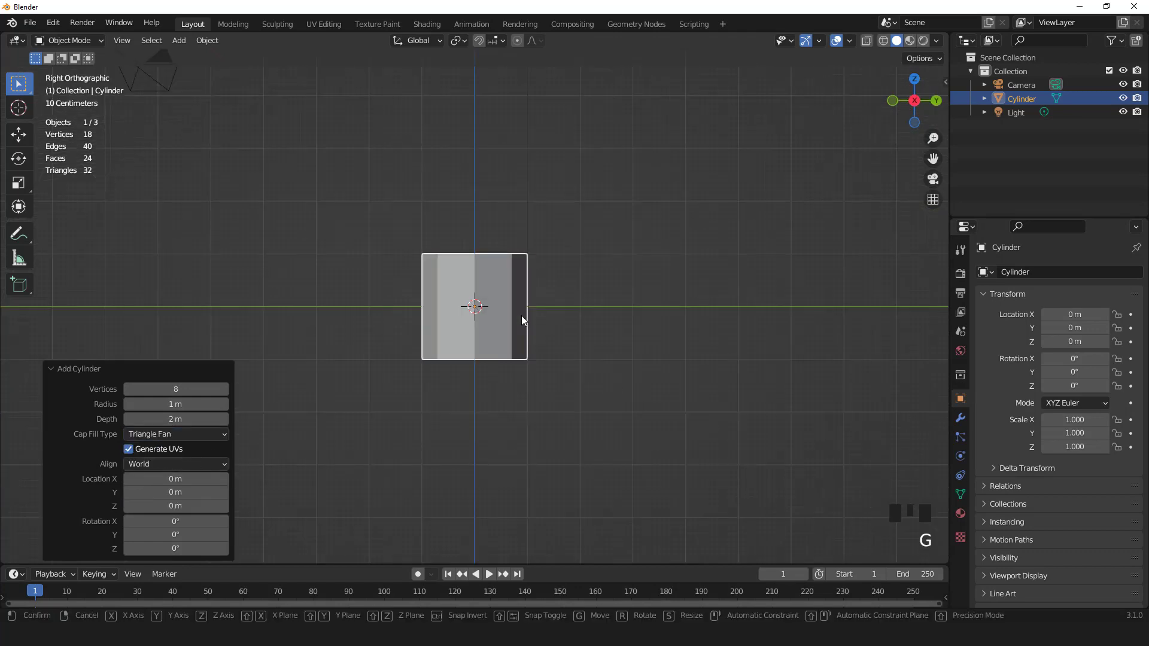
left_click(522, 264)
scroll(556, 306, "up", 3)
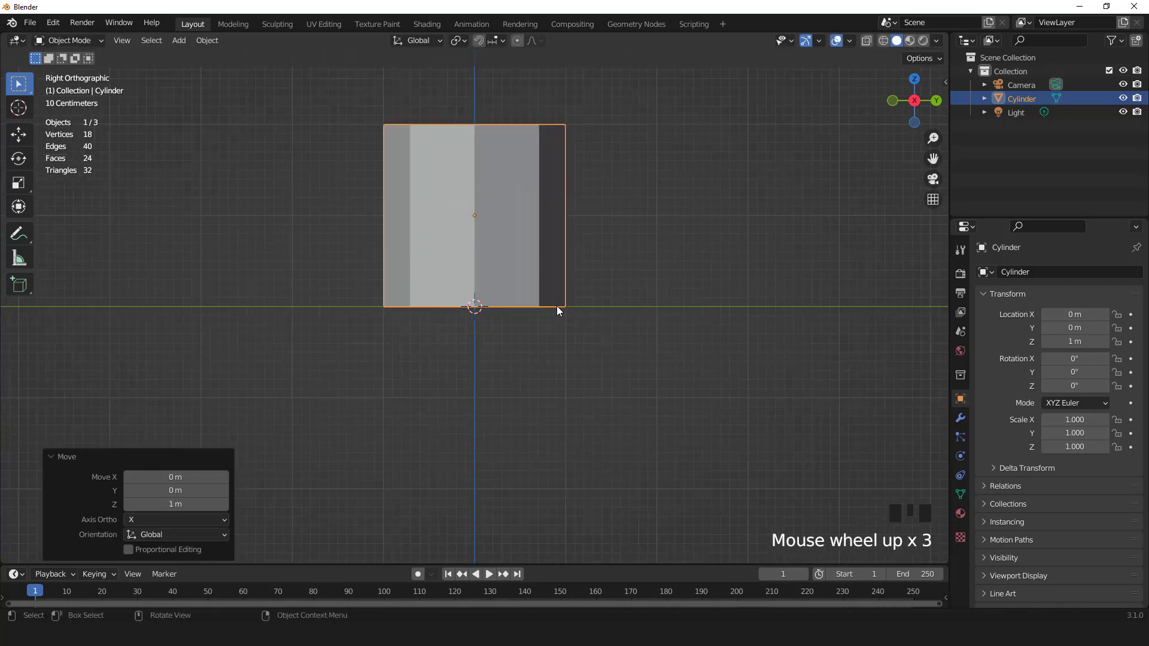
Add a horizontal loop cut around the cylinder in Edit Mode, slid slightly above mid-height with a factor of about -0.14.
key("Tab")
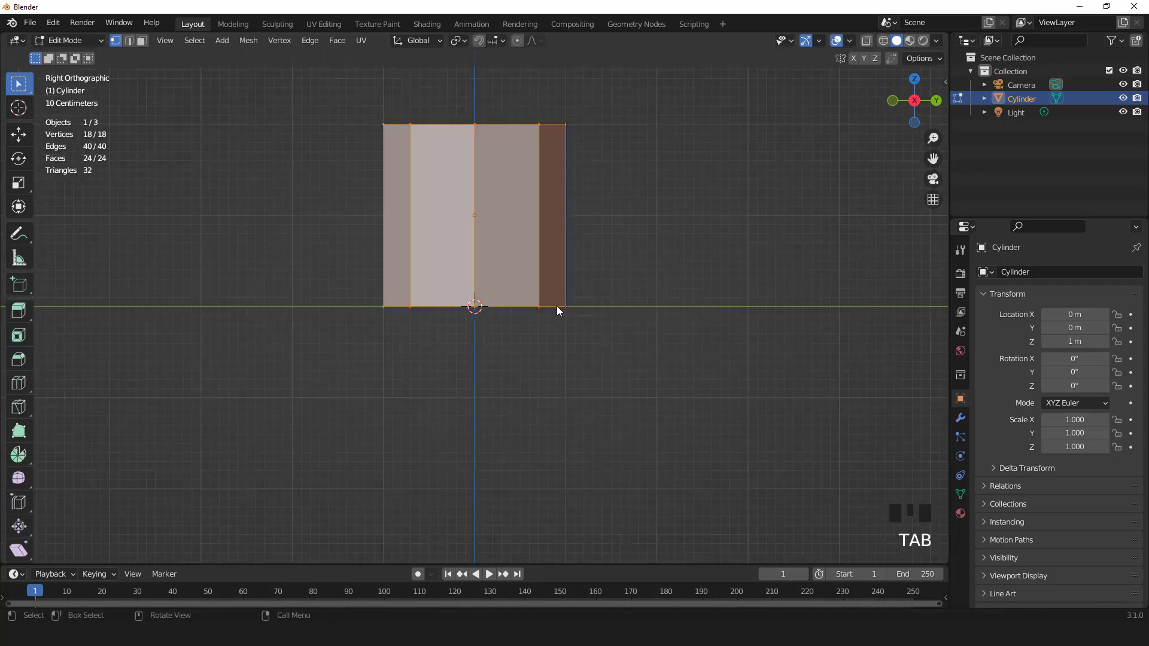
key("ctrl+r")
left_click(524, 246)
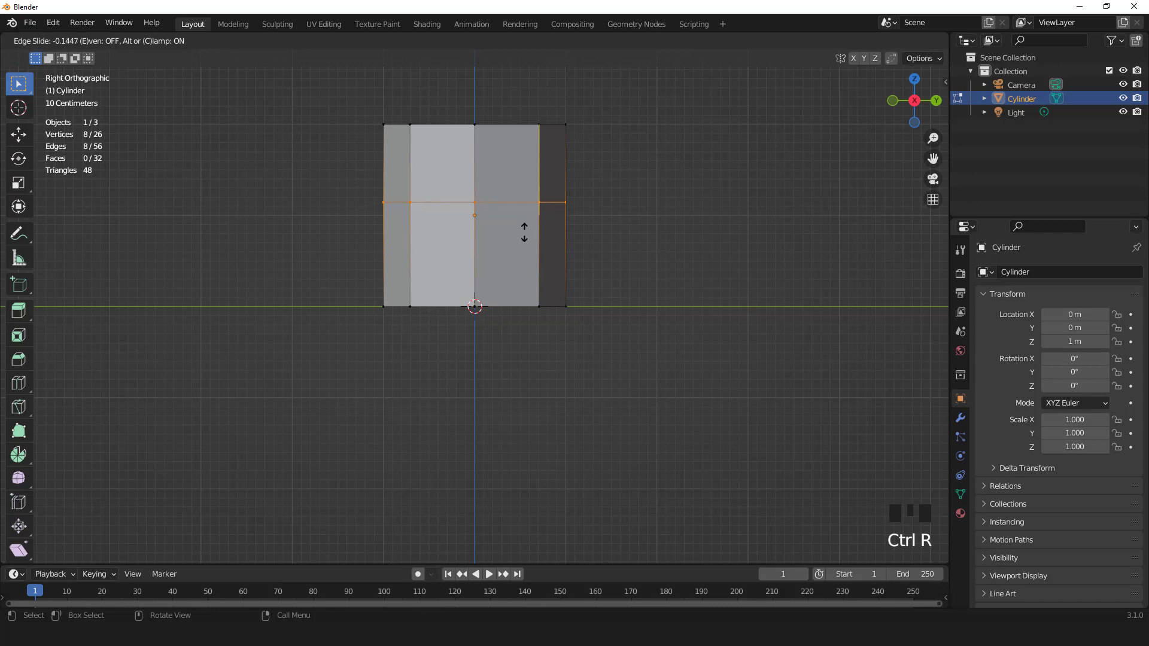
left_click(525, 232)
Extrude the four lower front faces of the cylinder forward about 2.27 m to form the foot of the shoe.
key("KP_1")
key("3")
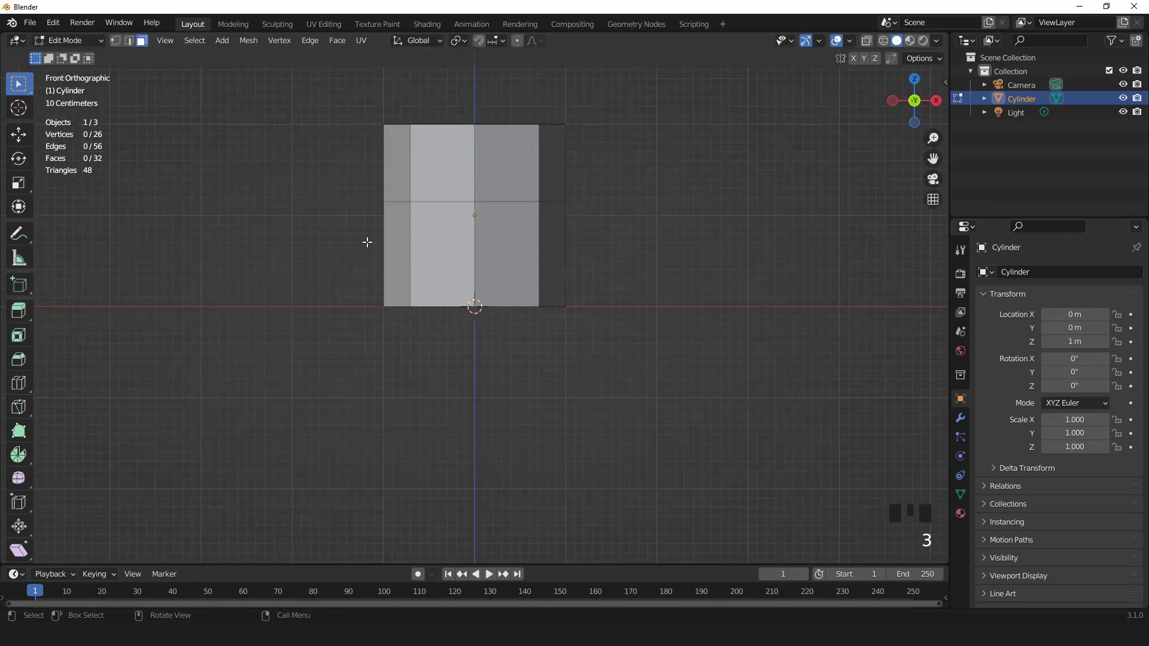
left_click_drag(357, 229, 604, 275)
key("KP_3")
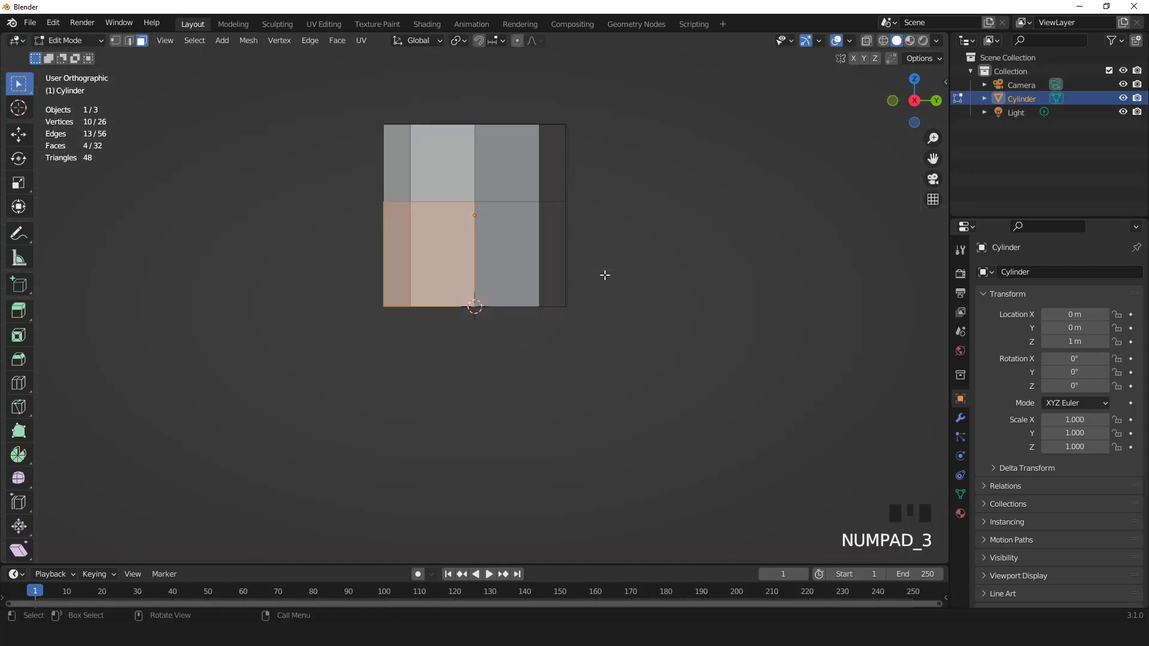
key("e")
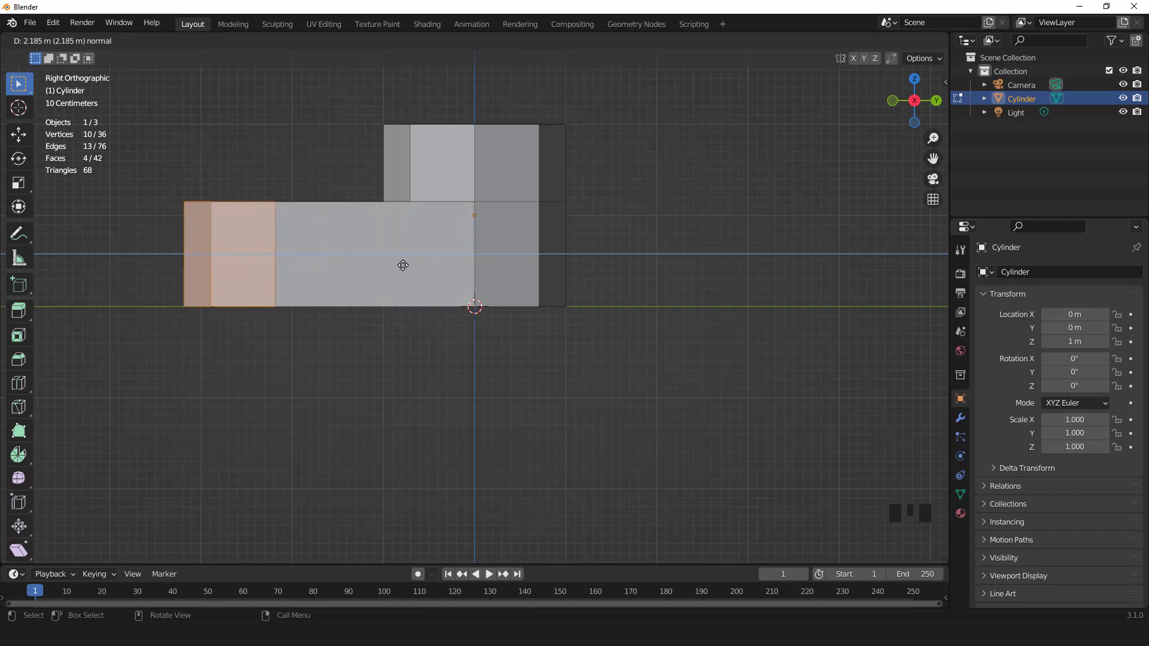
left_click(397, 265)
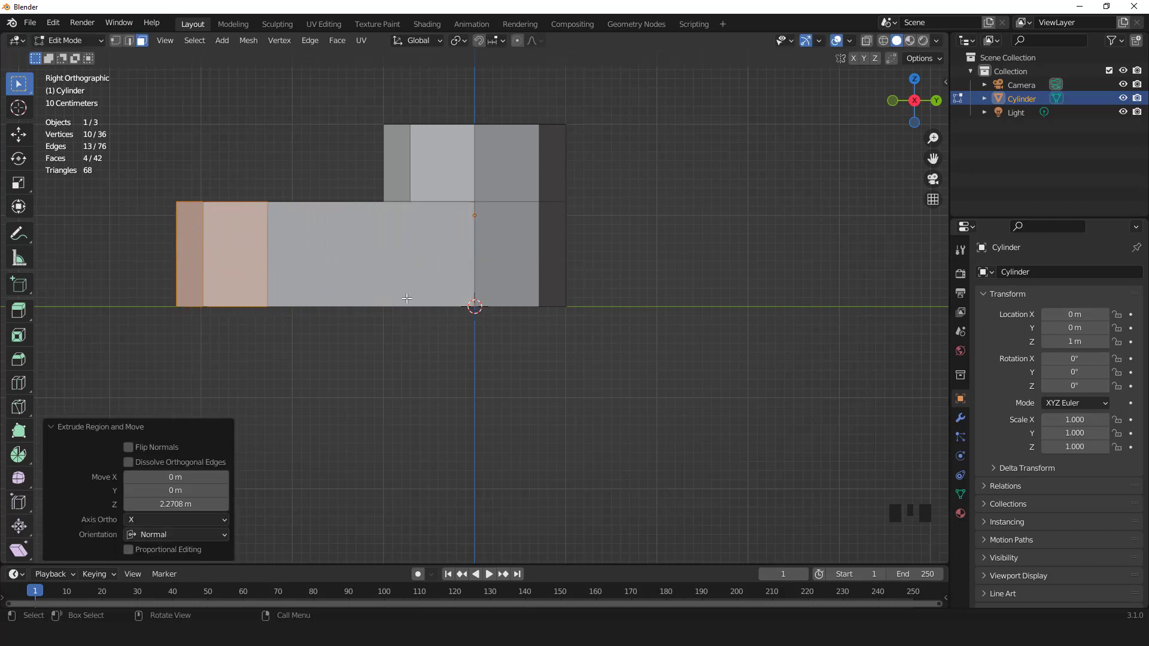
Lower the two outer upper edges along the sides of the foot by about 0.32 m in Z.
middle_click_drag(407, 298, 478, 281)
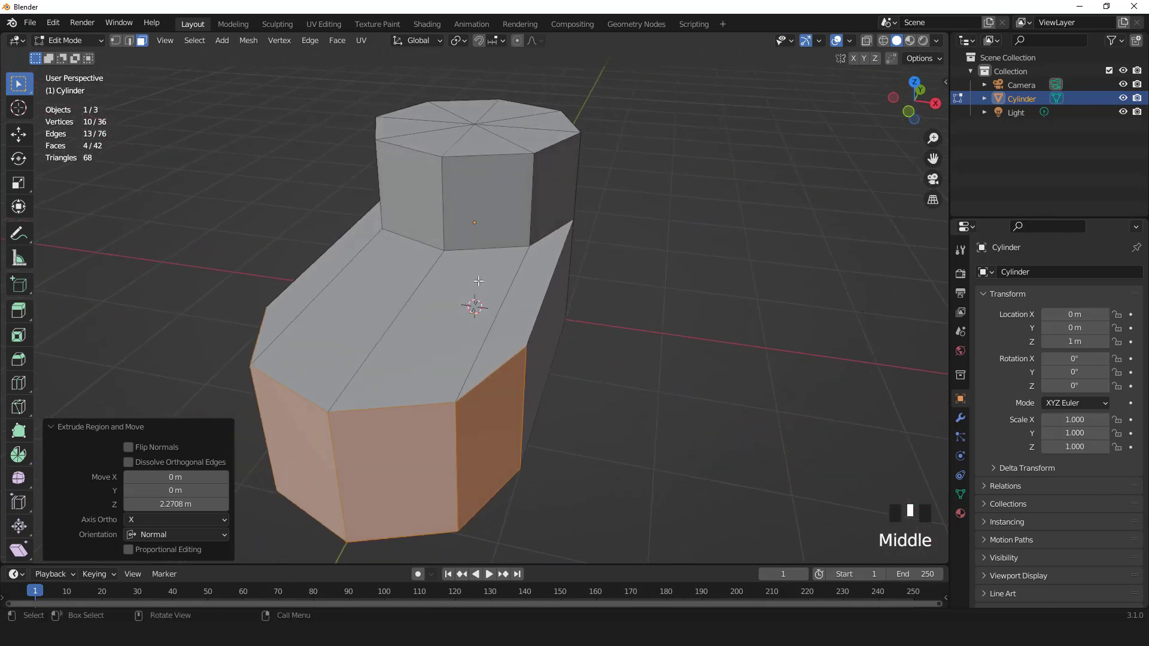
key("2")
left_click(535, 308)
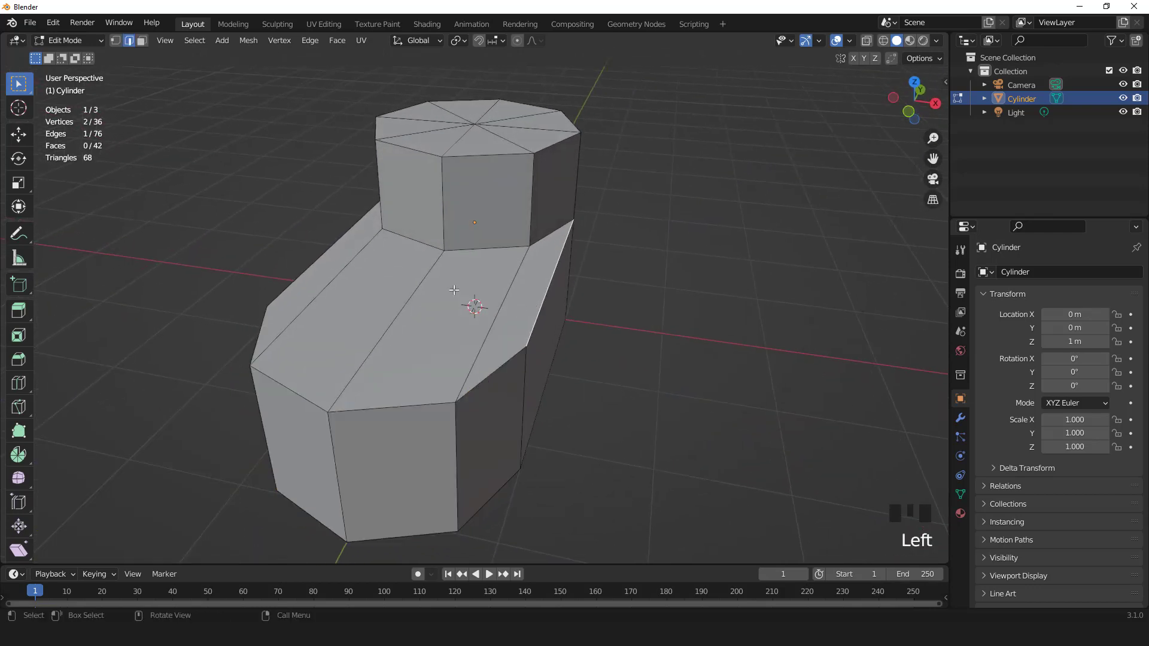
left_click(336, 247, "shift")
key("KP_1")
scroll(619, 237, "up", 1)
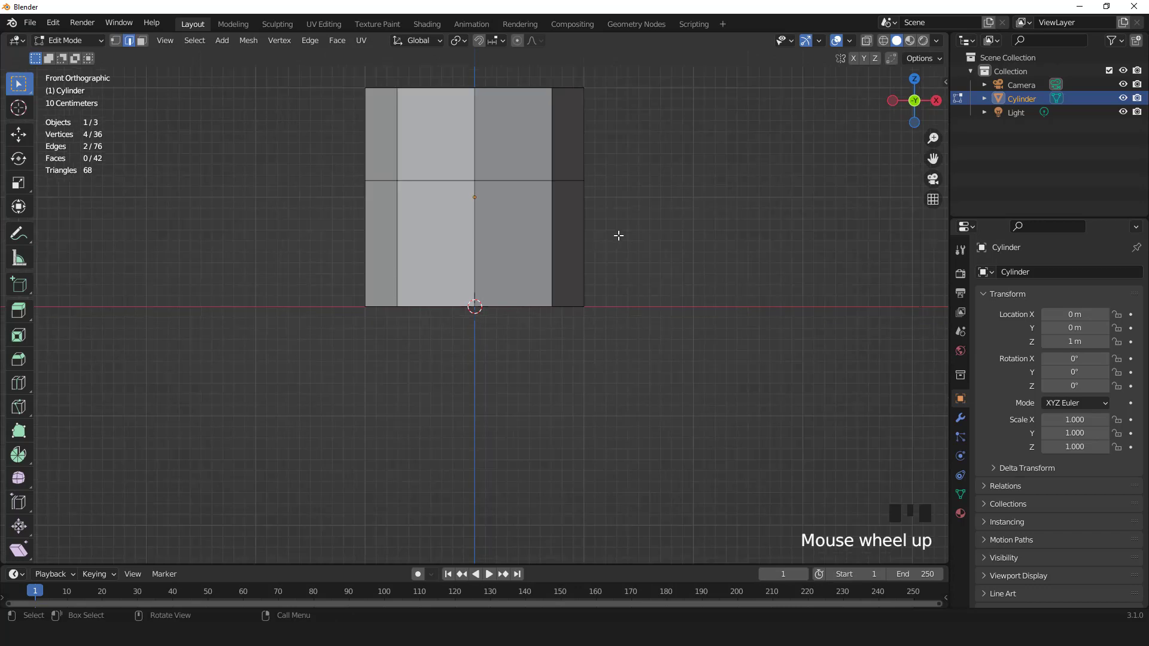
key("g")
left_click(616, 269)
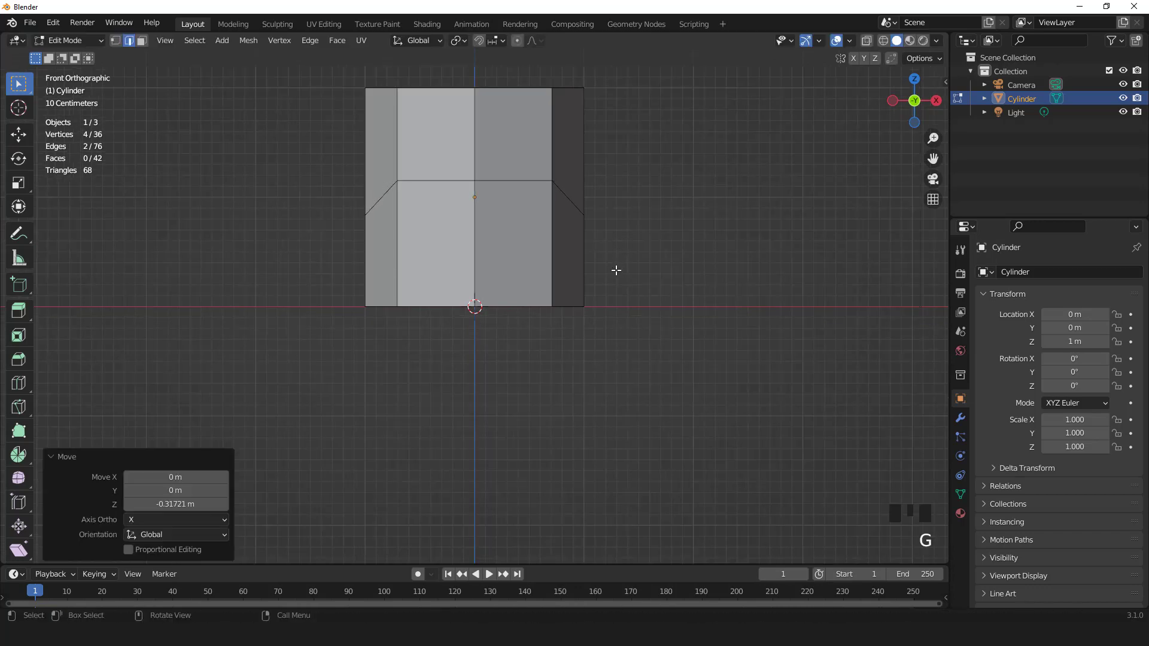
Lower the two inner lengthwise edges on top of the foot by about 0.08 m in Z.
middle_click_drag(616, 270, 526, 297)
left_click(526, 297)
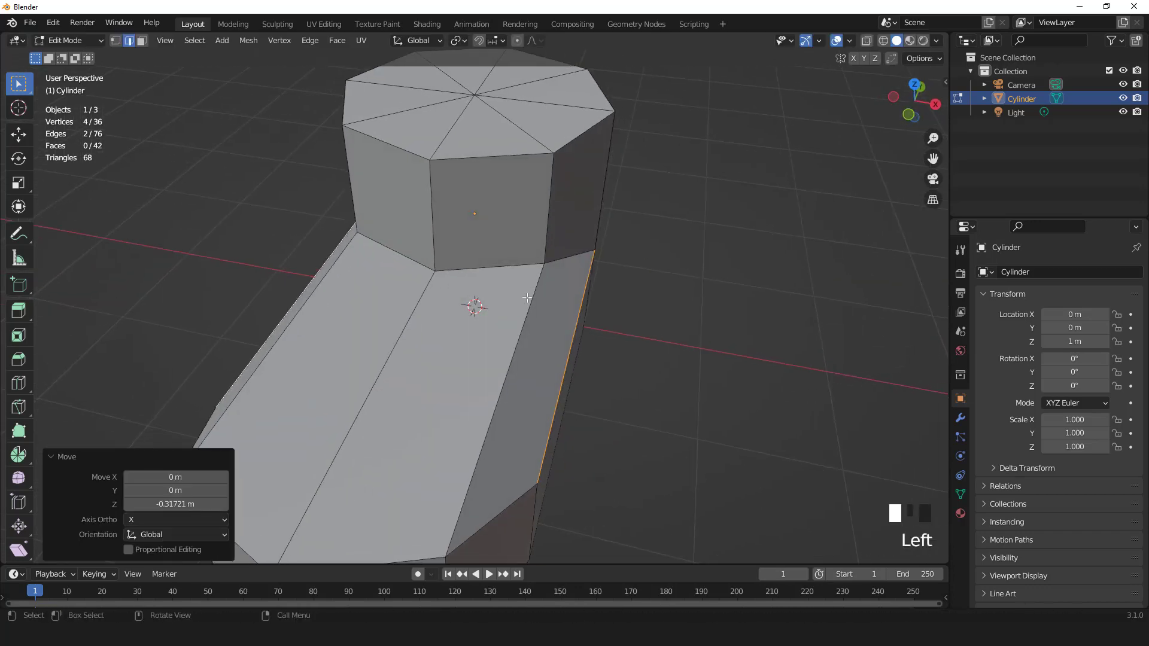
left_click(316, 310, "shift")
scroll(343, 307, "down", 2)
key("KP_1")
scroll(344, 308, "up", 4)
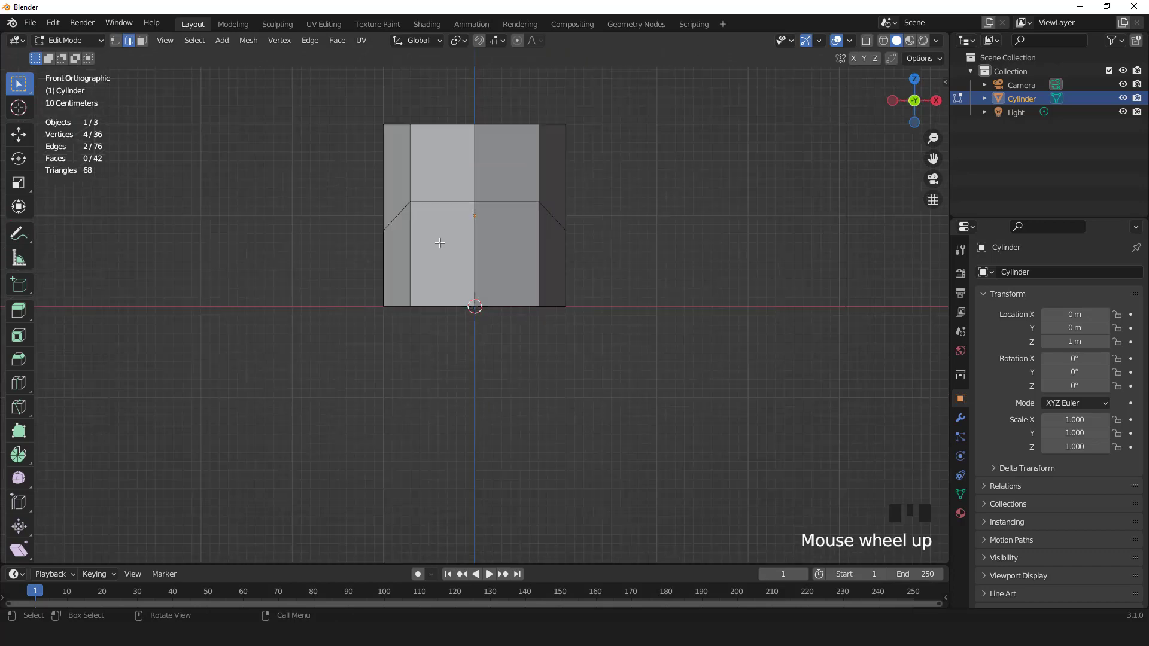
key("g")
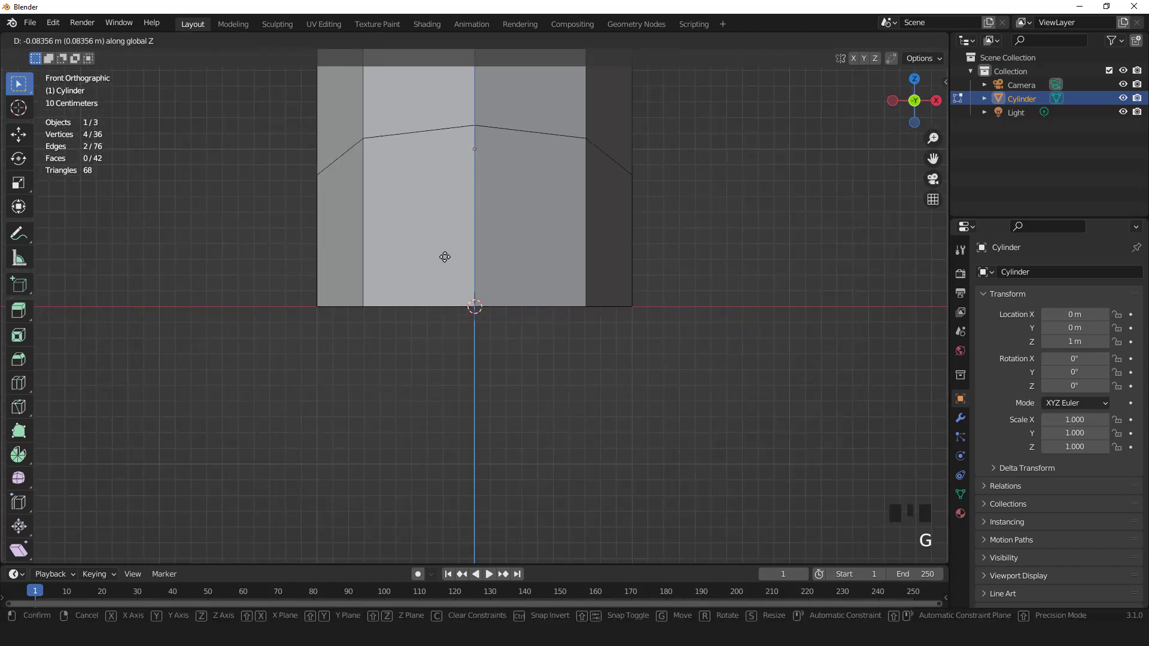
left_click(551, 321)
Add a centered loop cut across the foot and flatten it by scaling to 0 along Y.
scroll(551, 320, "down", 3)
middle_click_drag(543, 259, 664, 362, "shift")
key("KP_3")
scroll(446, 307, "up", 1)
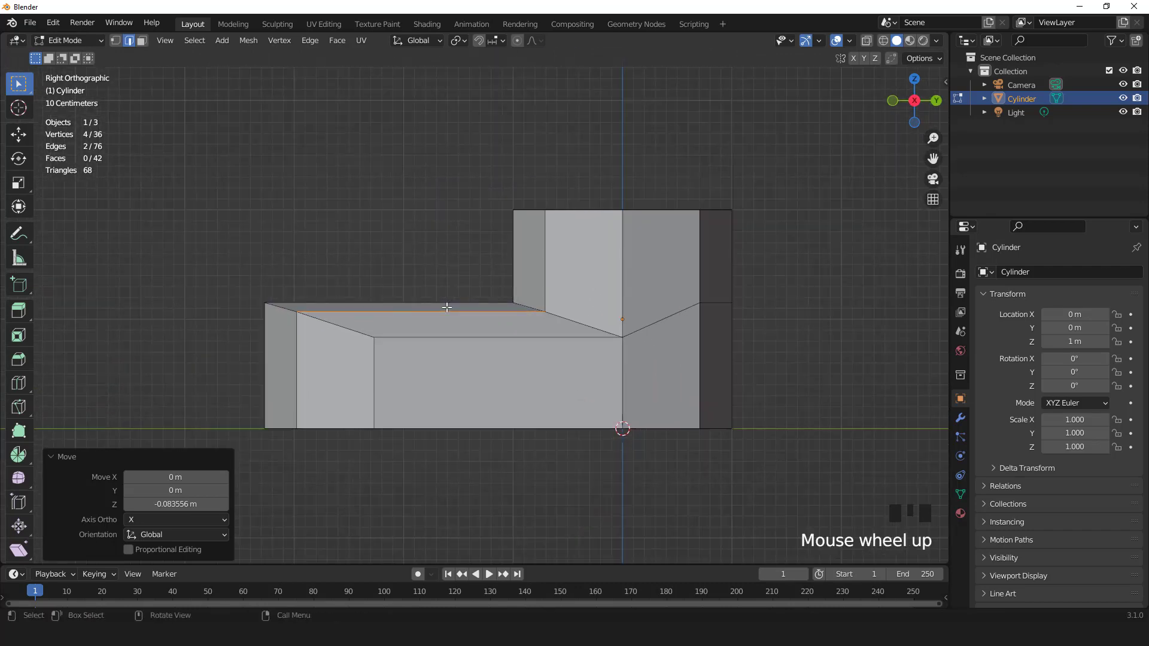
key("ctrl+r")
left_click(447, 307)
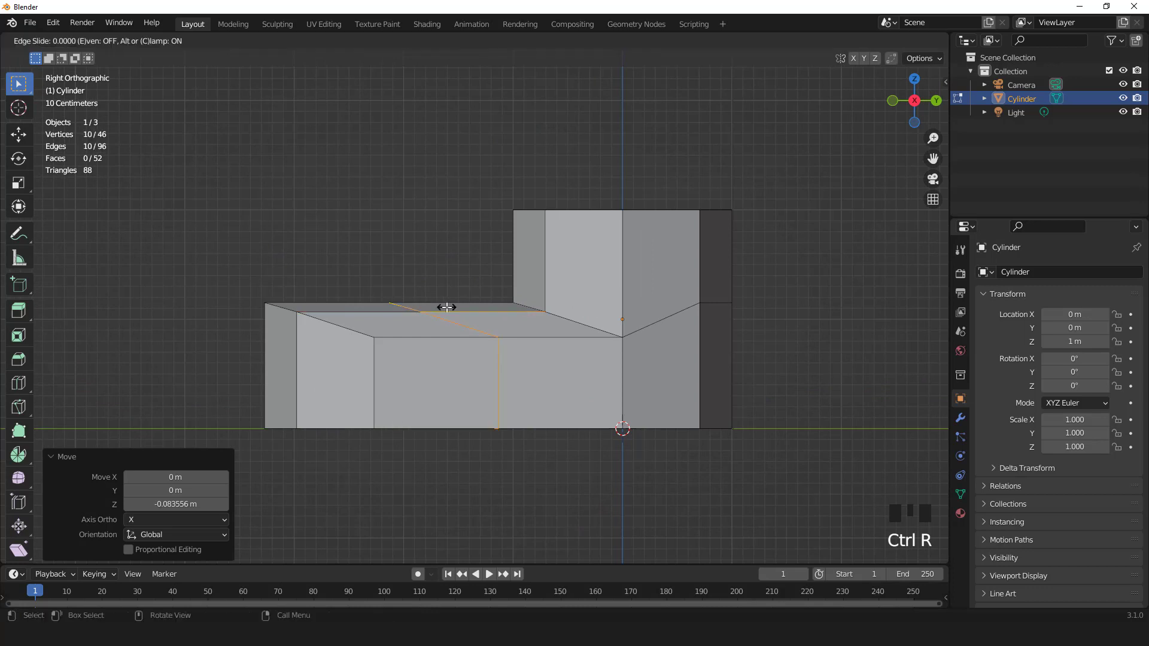
right_click(446, 307)
key("s")
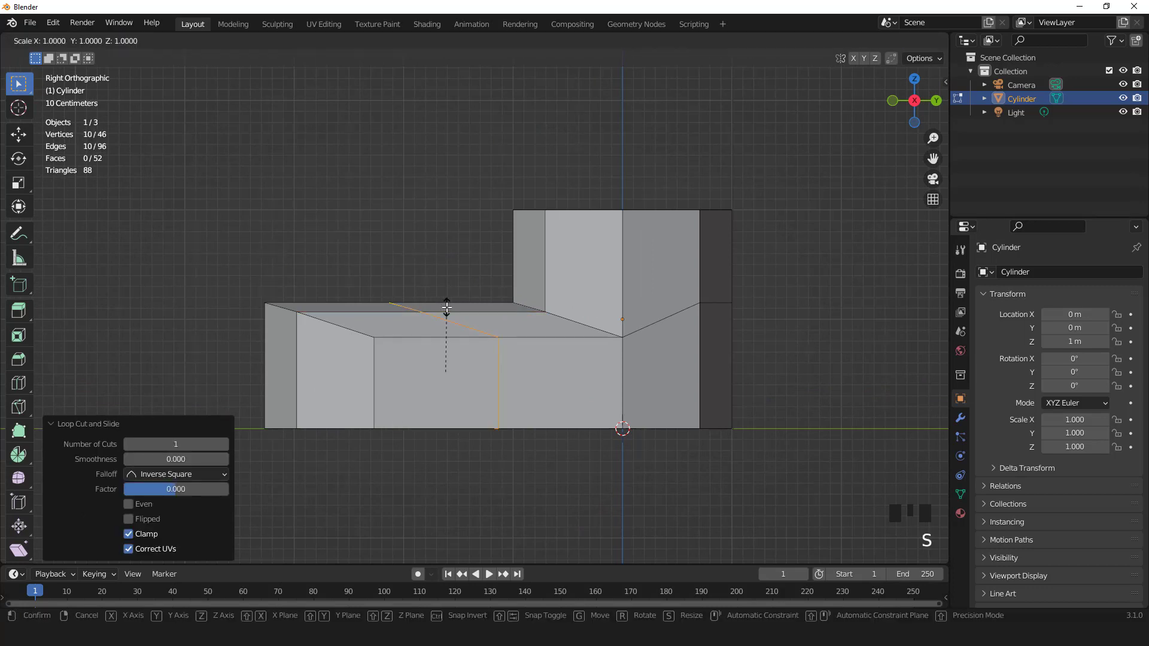
key("y")
key("Return")
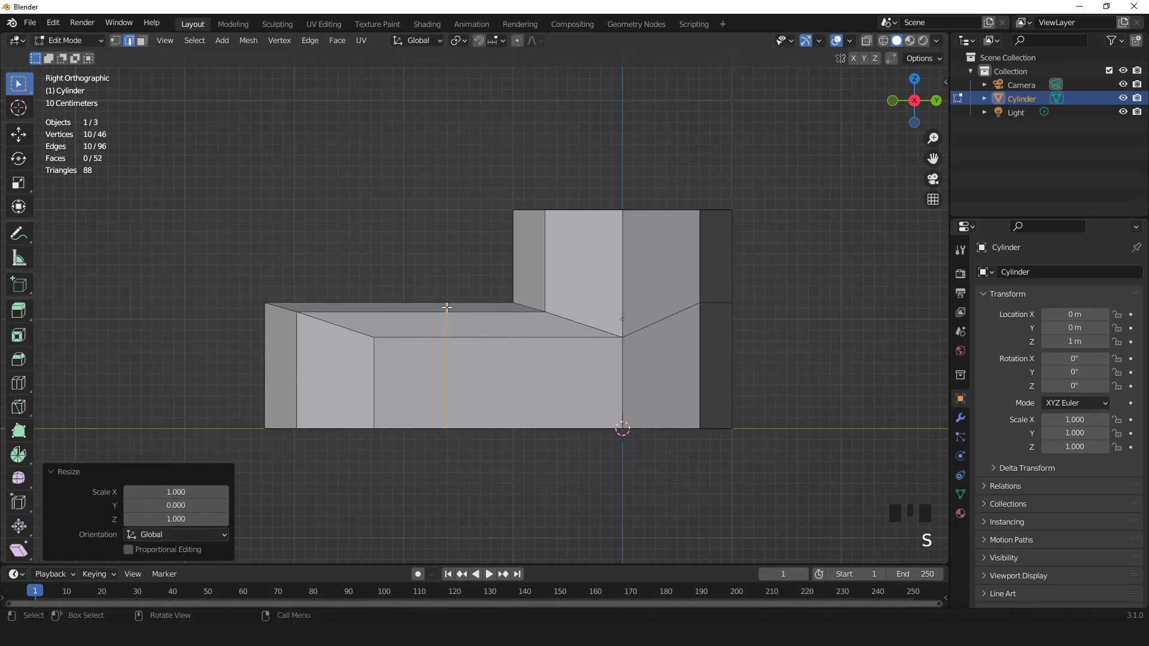
Raise the four top edges of the cut across the foot by about 0.25 m along Z.
scroll(427, 279, "down", 2)
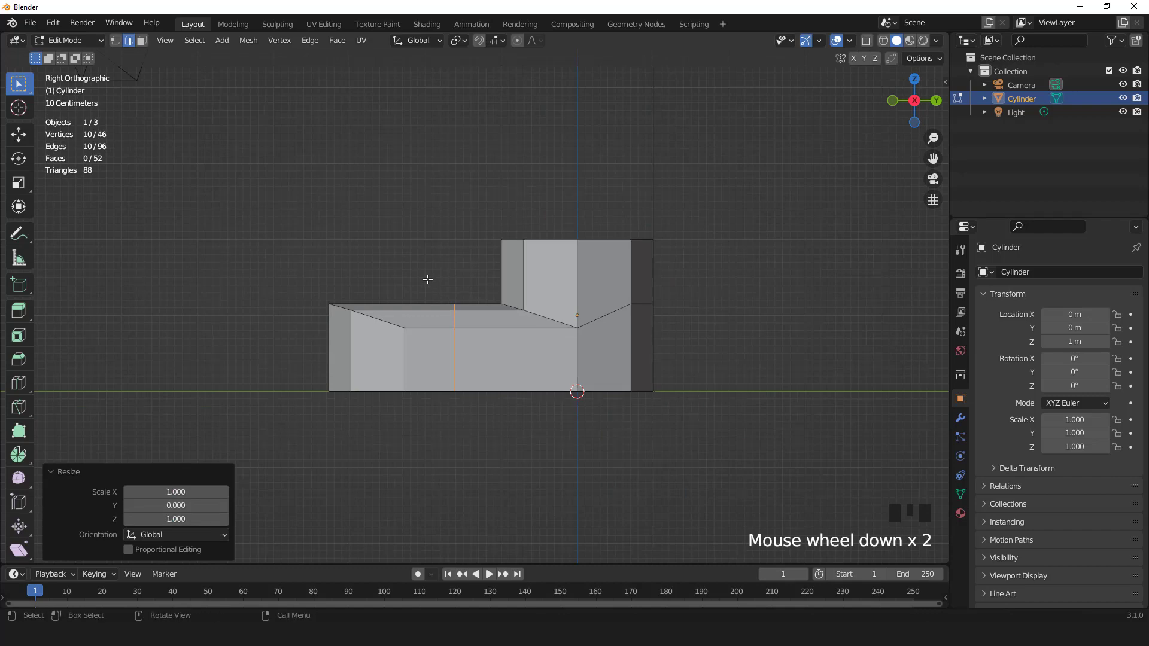
scroll(464, 289, "down", 1)
middle_click_drag(464, 289, 496, 338)
scroll(496, 338, "up", 1)
left_click(487, 340)
left_click(477, 326, "shift")
left_click(455, 302, "shift")
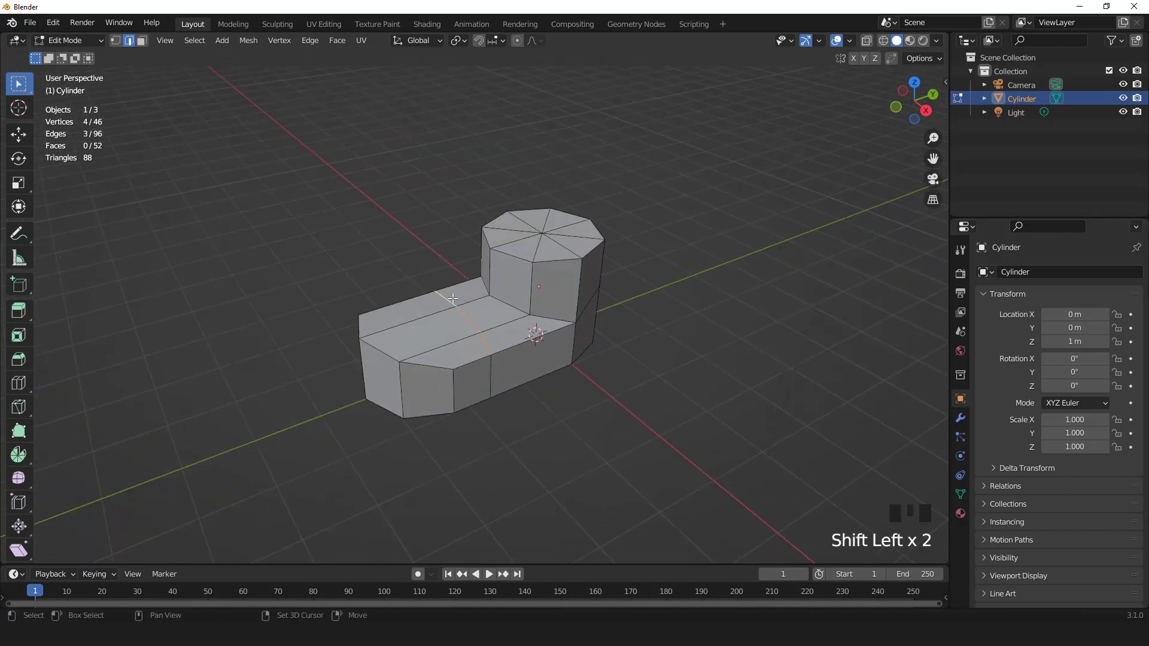
middle_click_drag(454, 303, 508, 326)
left_click(433, 342, "shift")
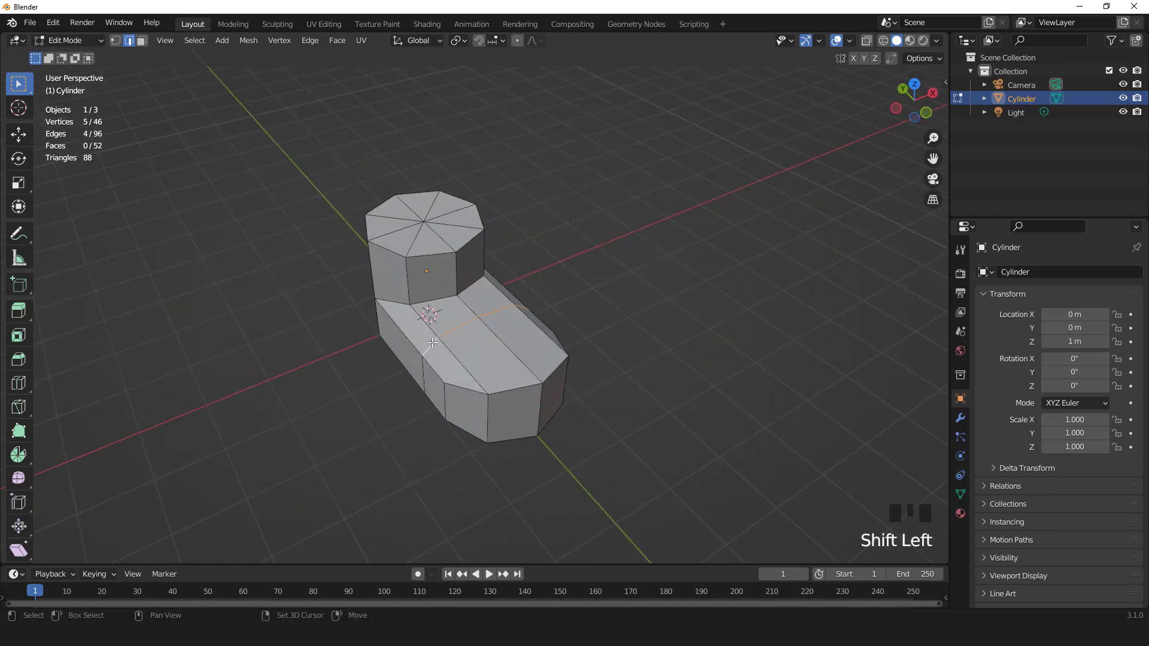
key("KP_3")
scroll(510, 308, "up", 4)
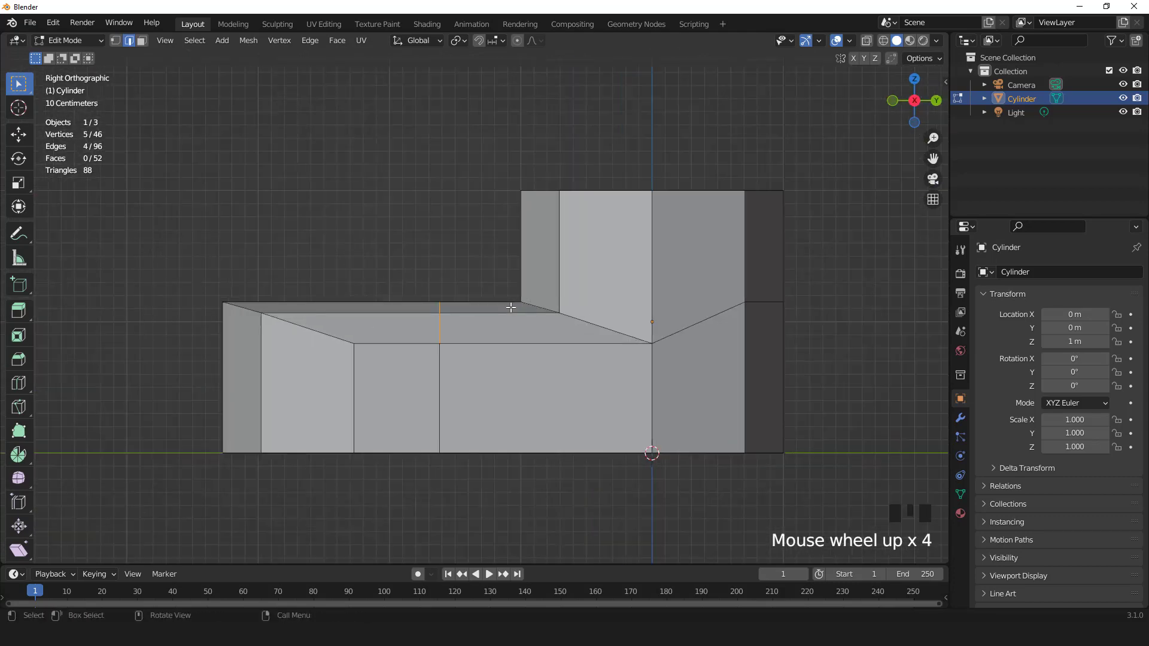
key("g")
key("z")
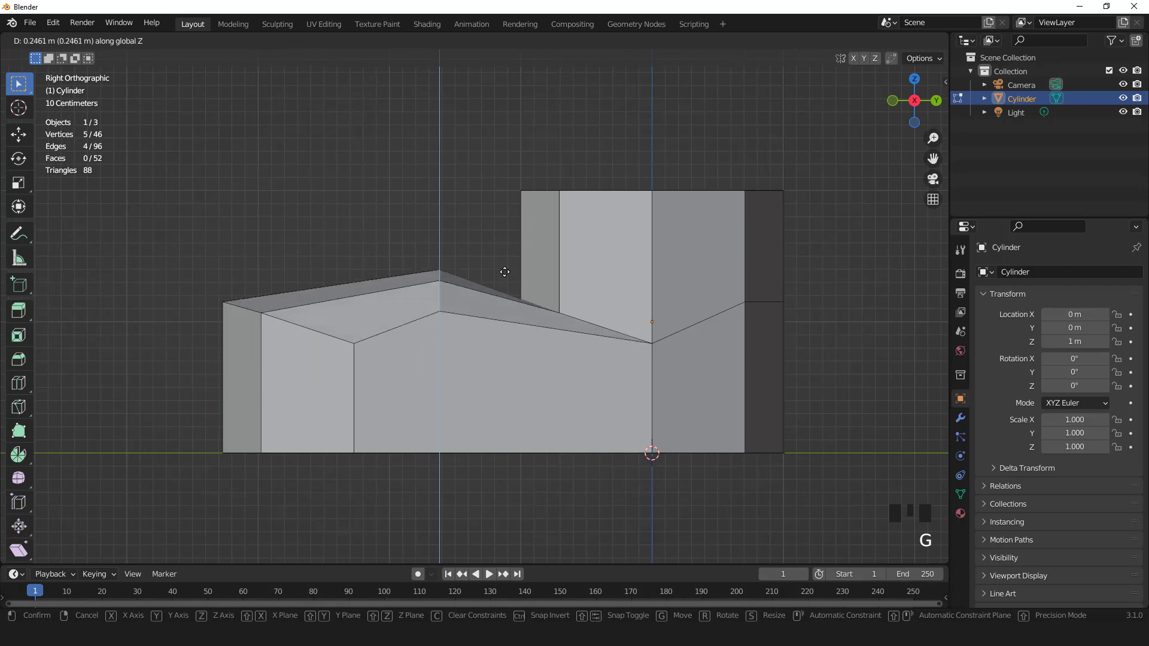
left_click(504, 272)
Shift the entire edge loop across the foot about 0.07 m in the negative X direction, and return to Object Mode.
double_click(437, 345)
key("KP_7")
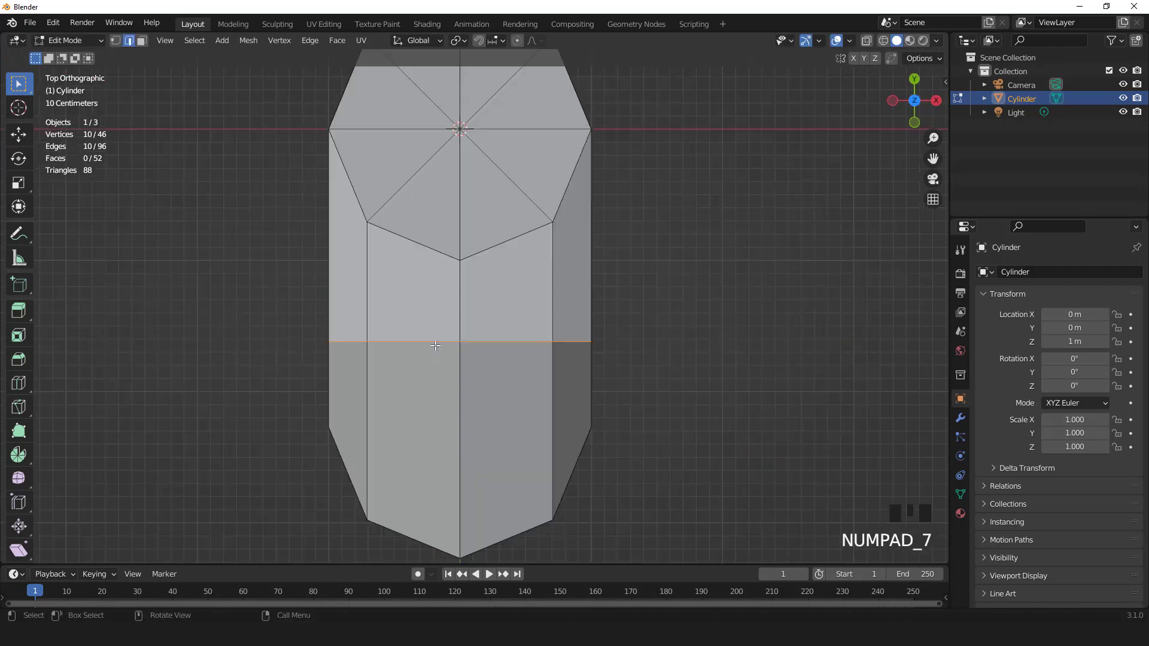
scroll(524, 350, "down", 2)
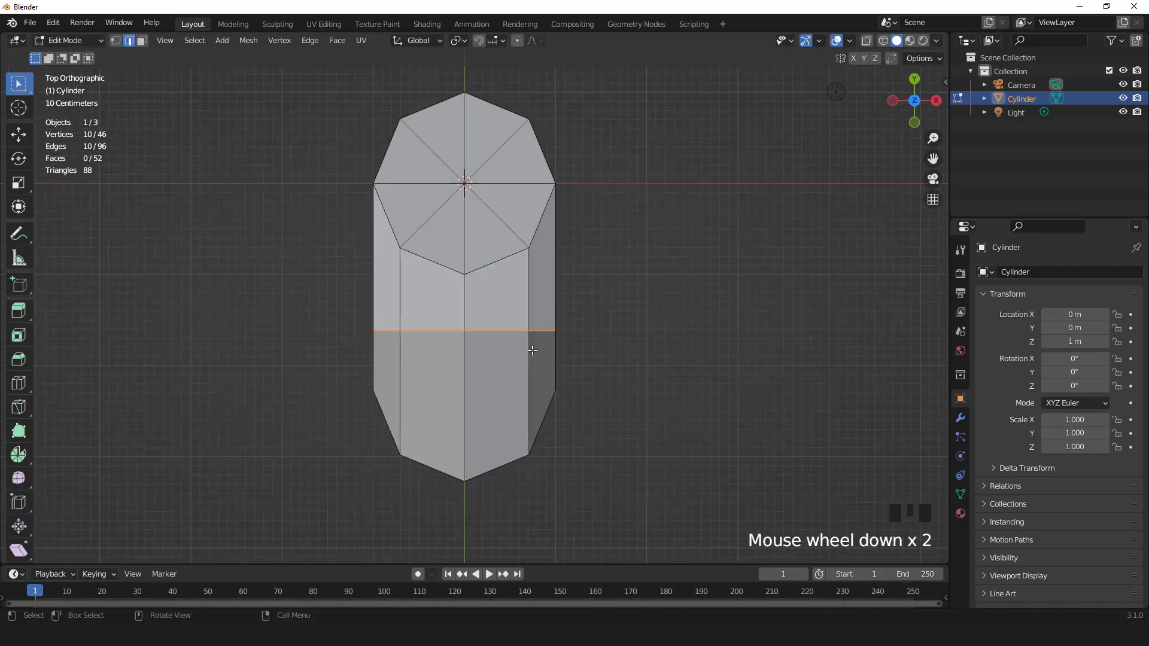
key("g")
key("x")
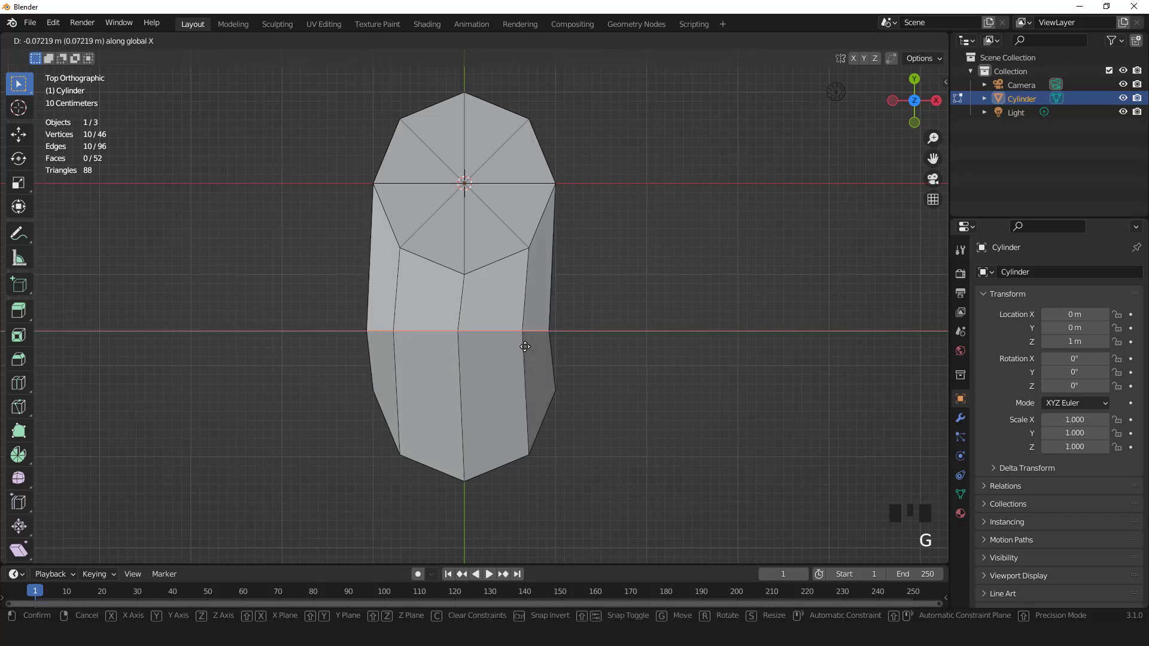
left_click(525, 347)
key("Tab")
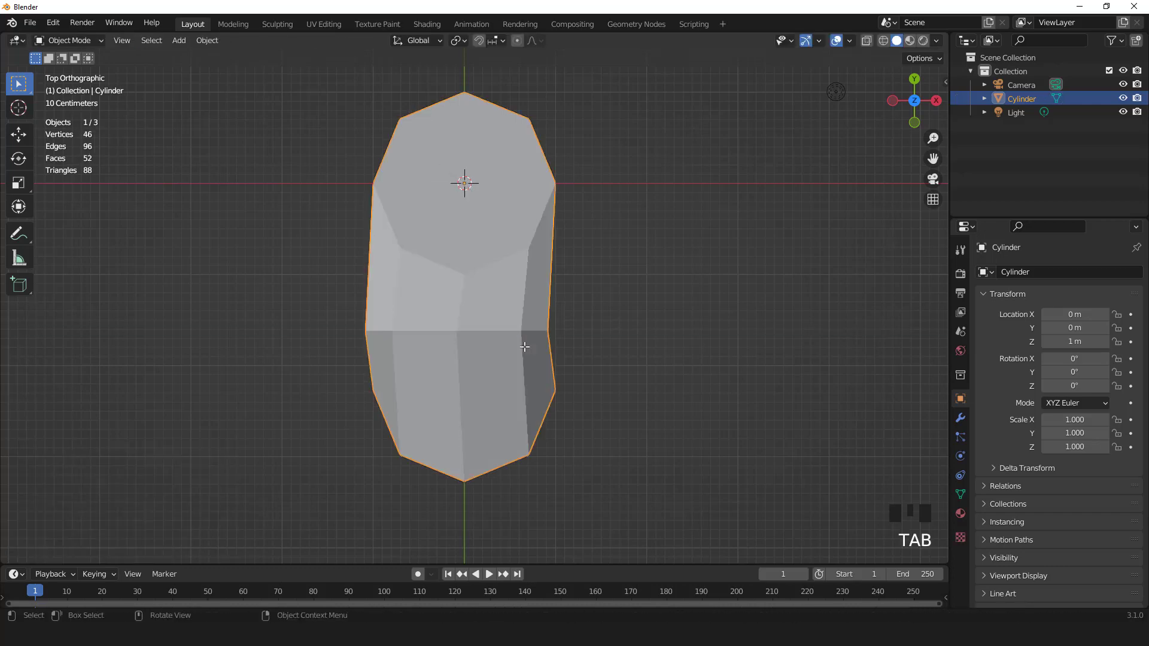
scroll(525, 349, "down", 3)
middle_click_drag(526, 350, 452, 289)
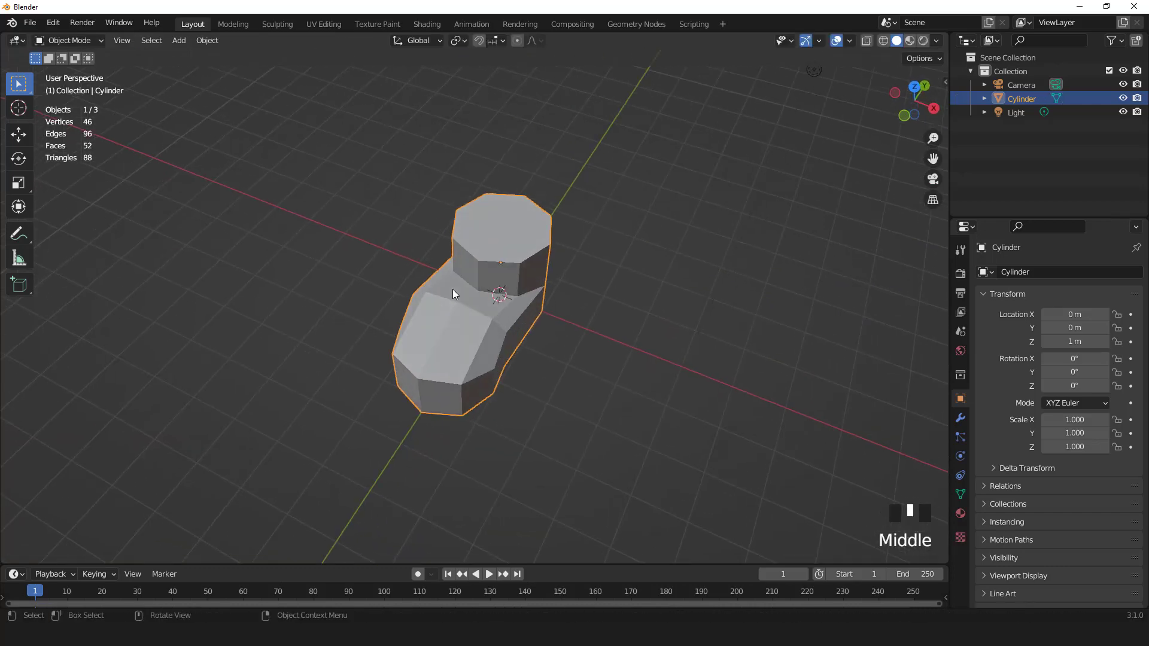
Raise the top cap faces of the boot shaft about 0.125 m in Z and scale them to about 1.024.
key("KP_3")
scroll(570, 288, "up", 2)
key("Tab")
middle_click_drag(572, 304, 569, 341)
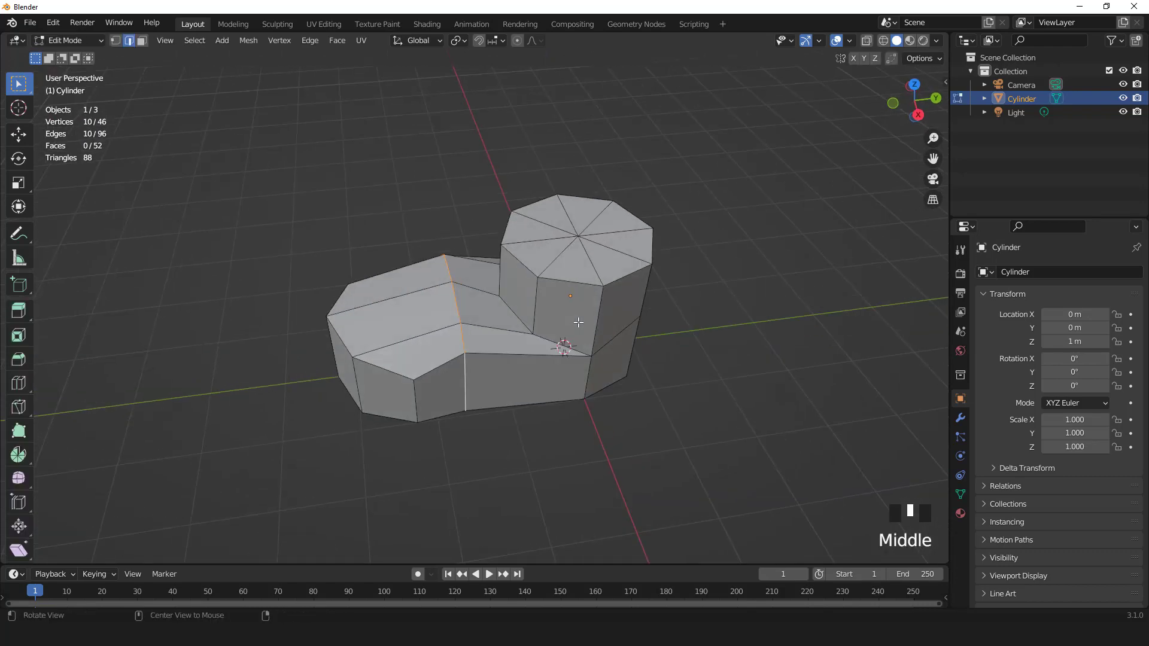
key("3")
left_click_drag(564, 225, 598, 243)
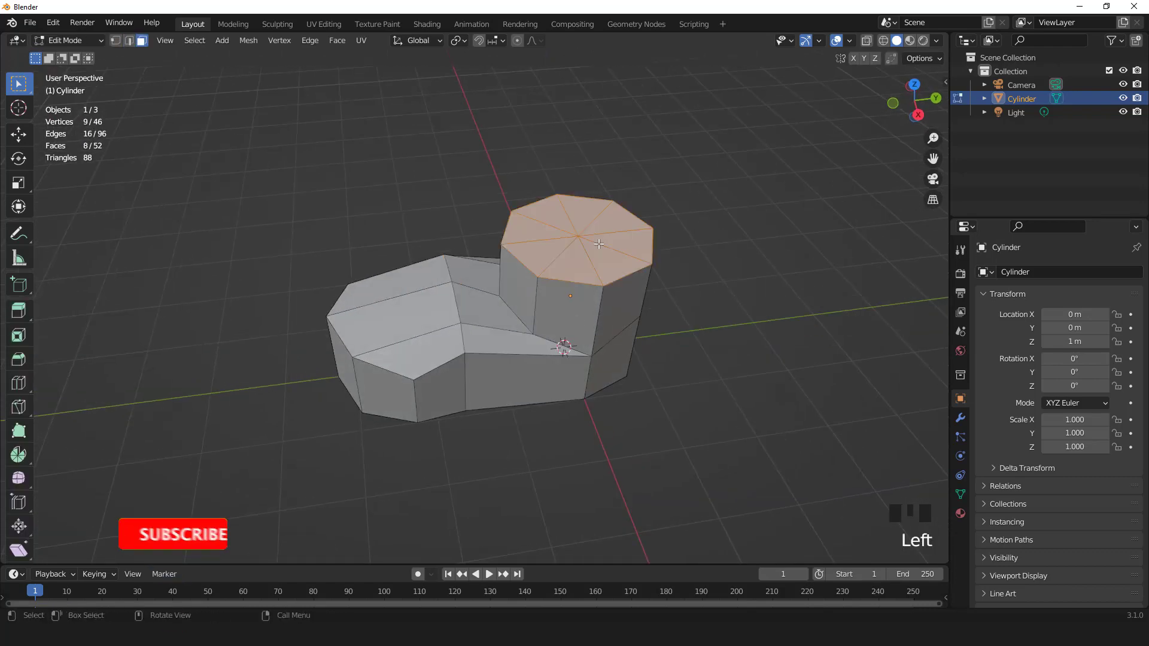
key("KP_3")
scroll(625, 271, "up", 1)
key("g")
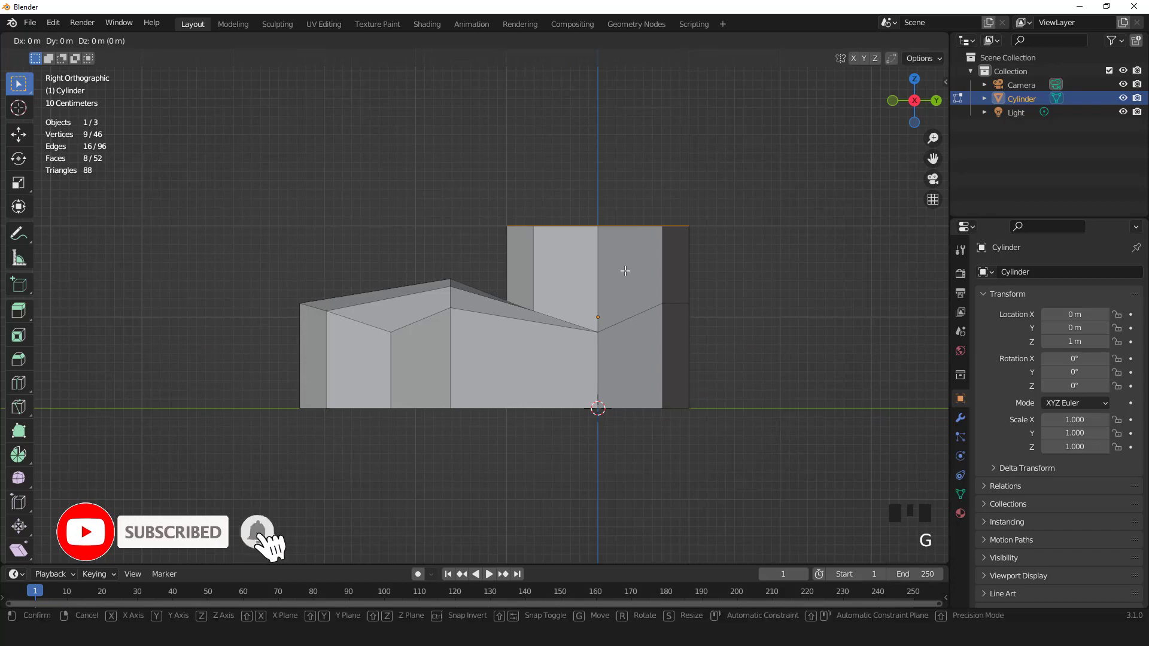
left_click(623, 259)
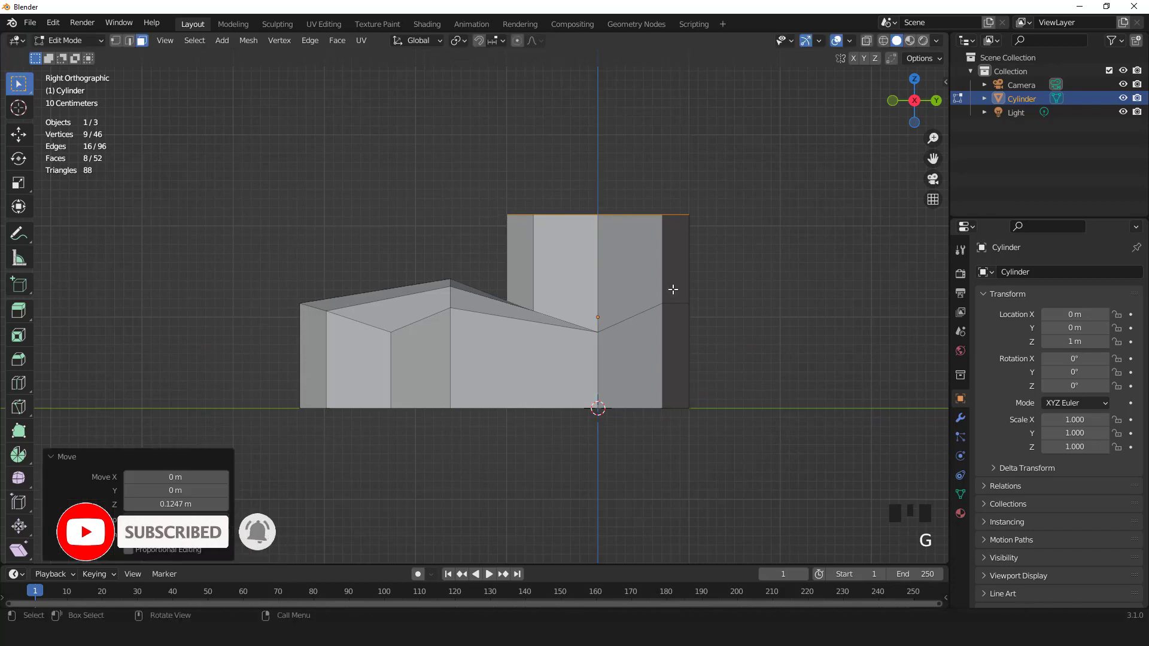
key("s")
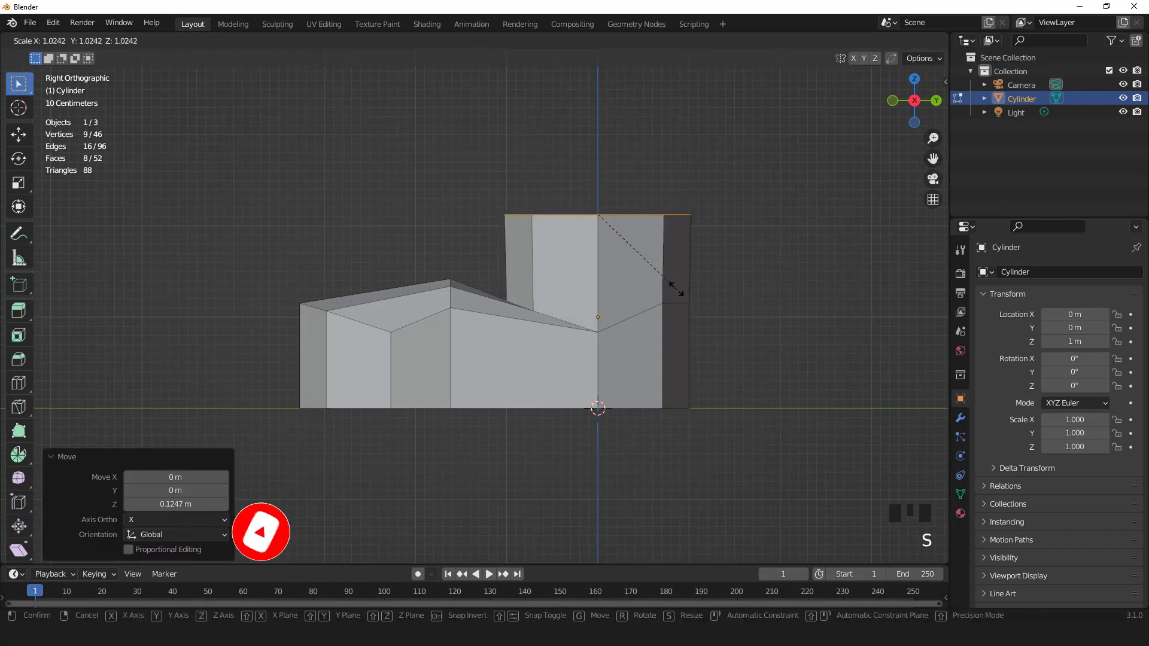
left_click(672, 290)
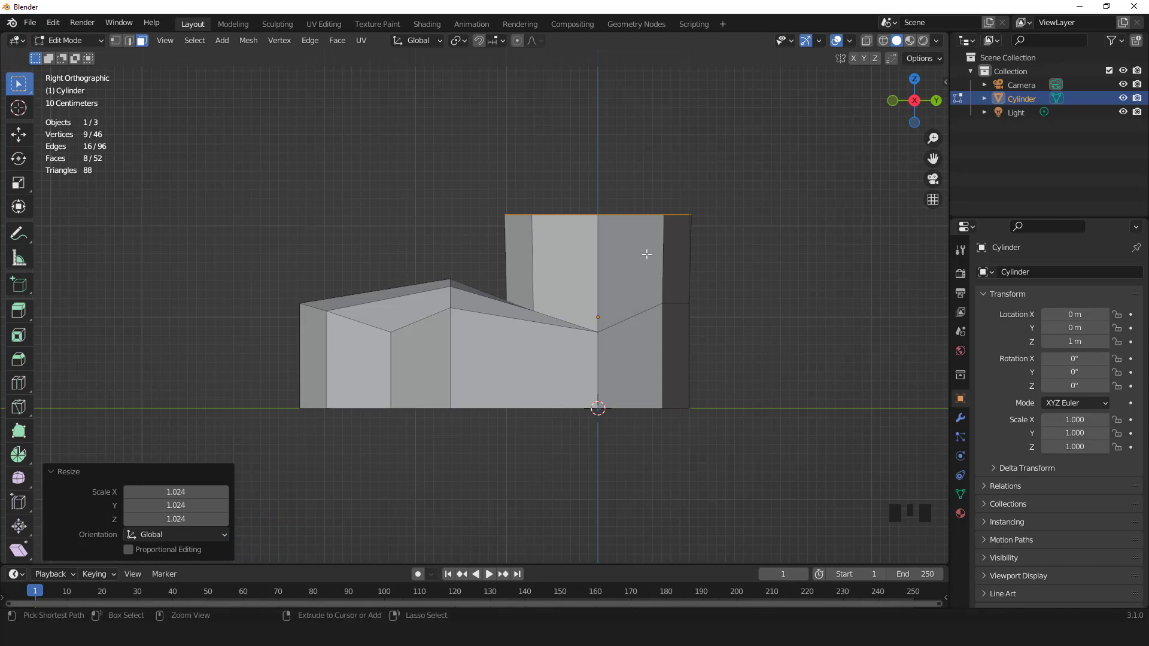
Add a loop cut around the upper shaft near its rim and flatten it by scaling to 0 along Z.
key("ctrl+r")
left_click(646, 253)
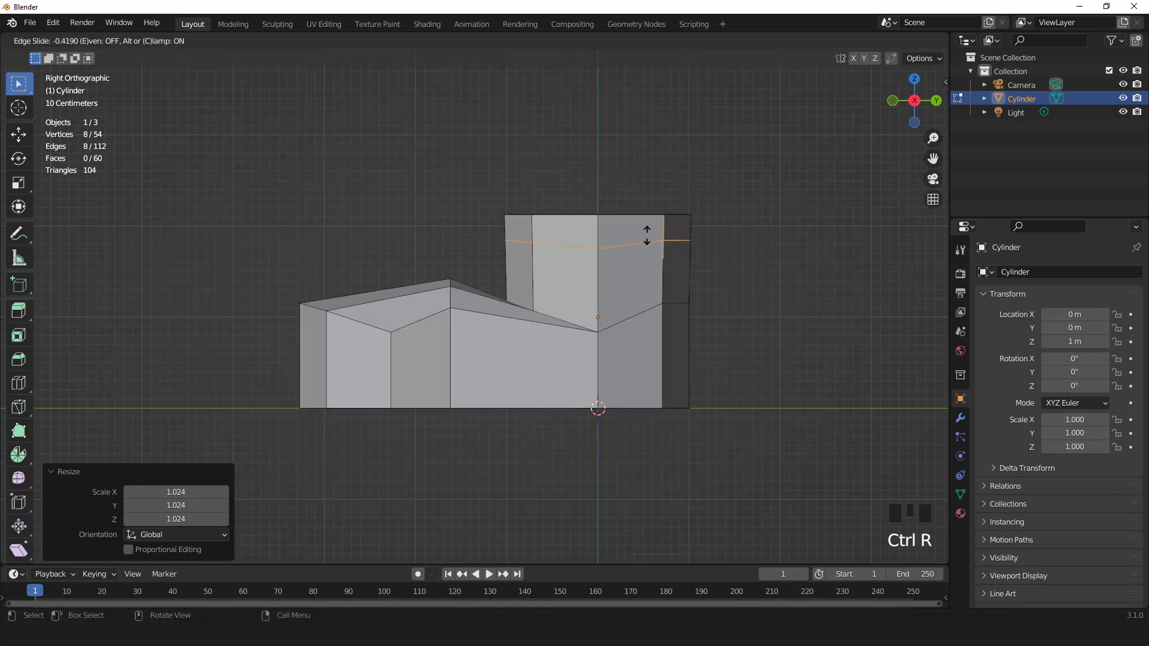
left_click(646, 235)
key("s")
key("z")
key("0")
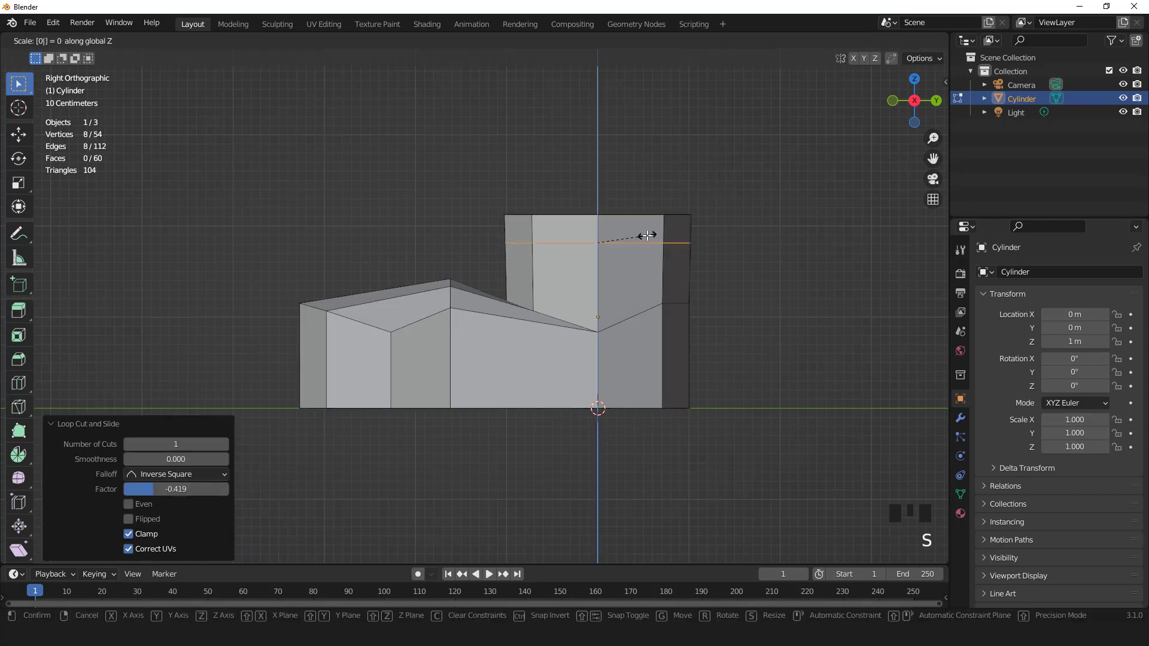
key("Return")
Add a loop cut around the whole boot just above its base and flatten it by scaling to 0 along Z.
middle_click_drag(593, 297, 539, 357)
scroll(539, 357, "up", 1)
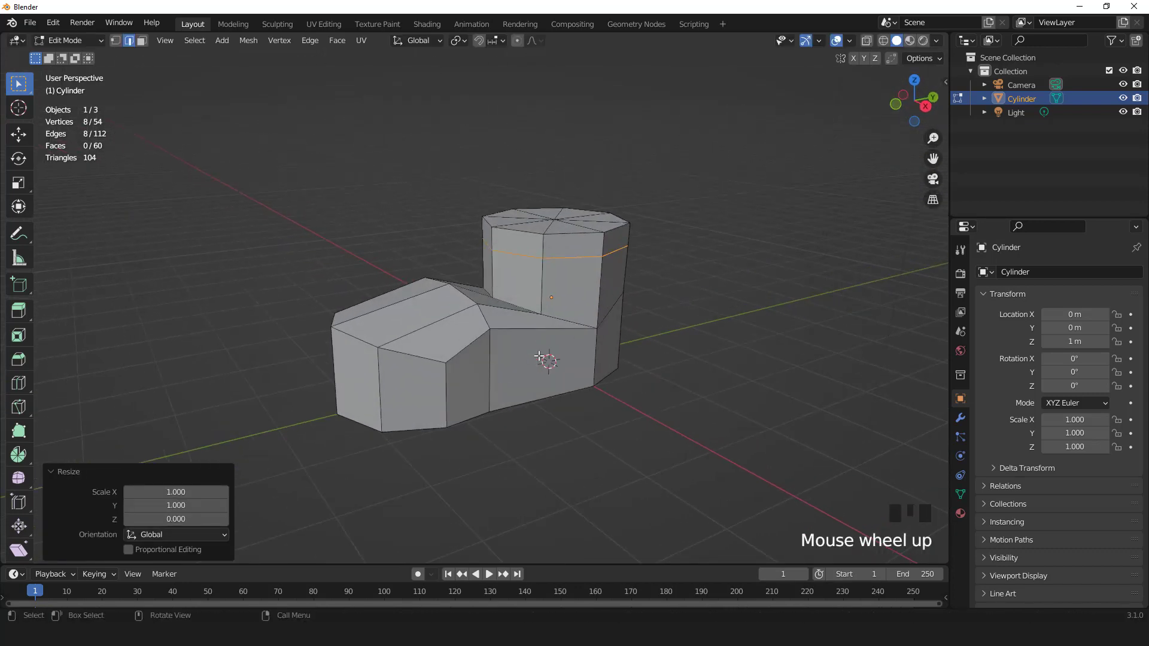
key("KP_3")
scroll(550, 354, "up", 1)
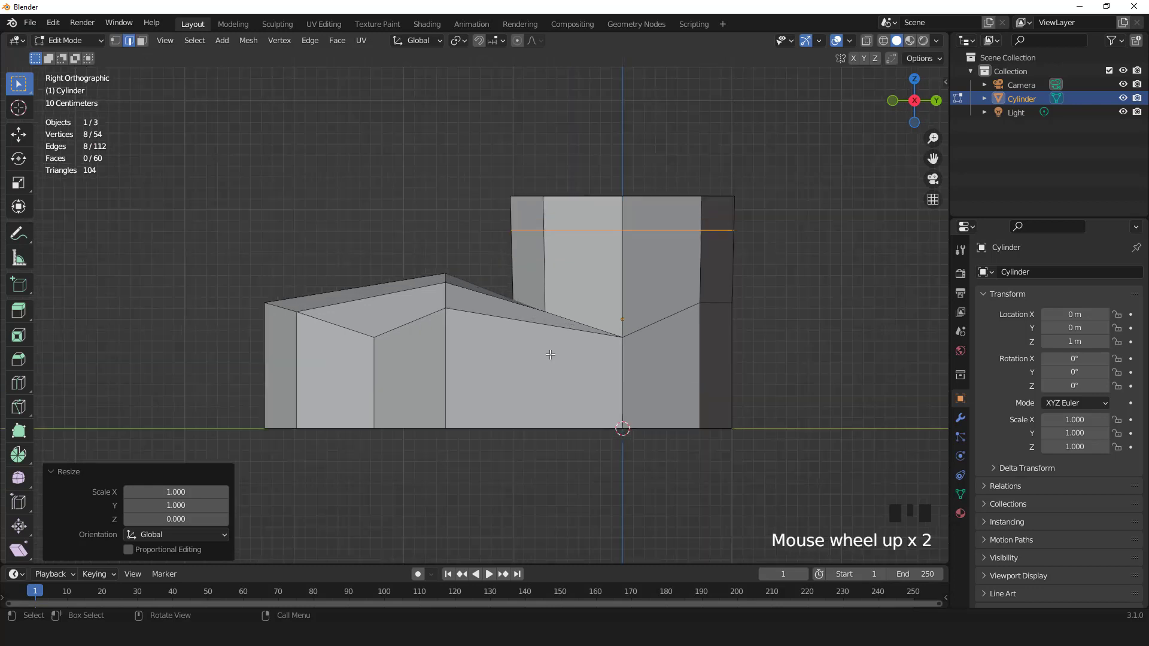
key("ctrl+r")
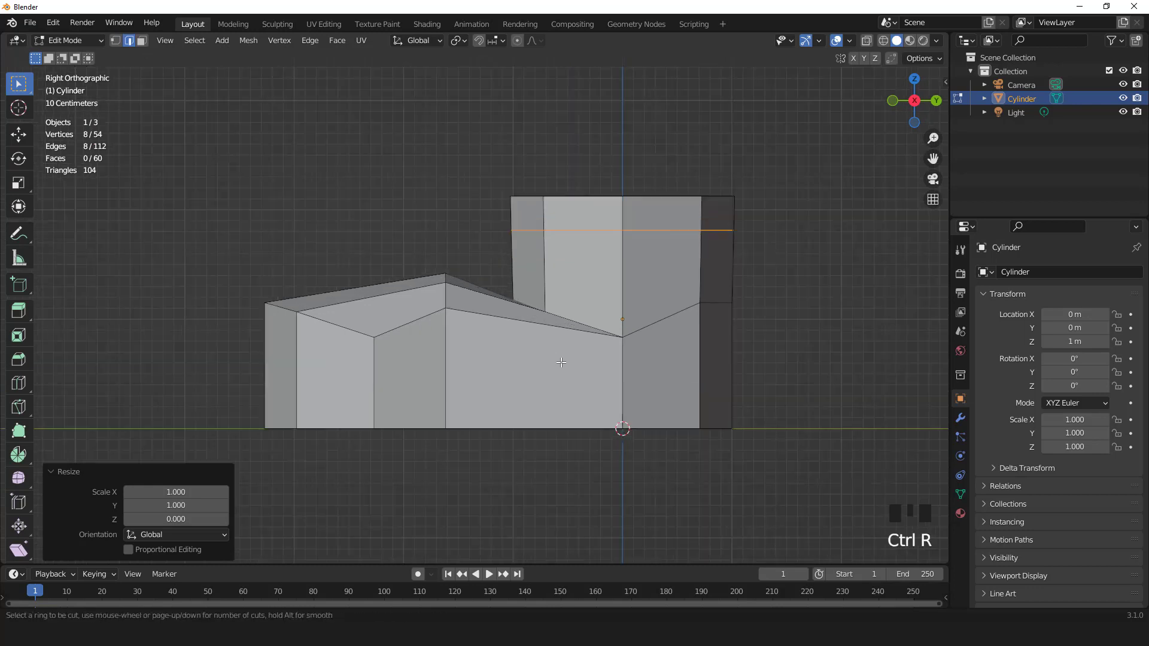
left_click(616, 390)
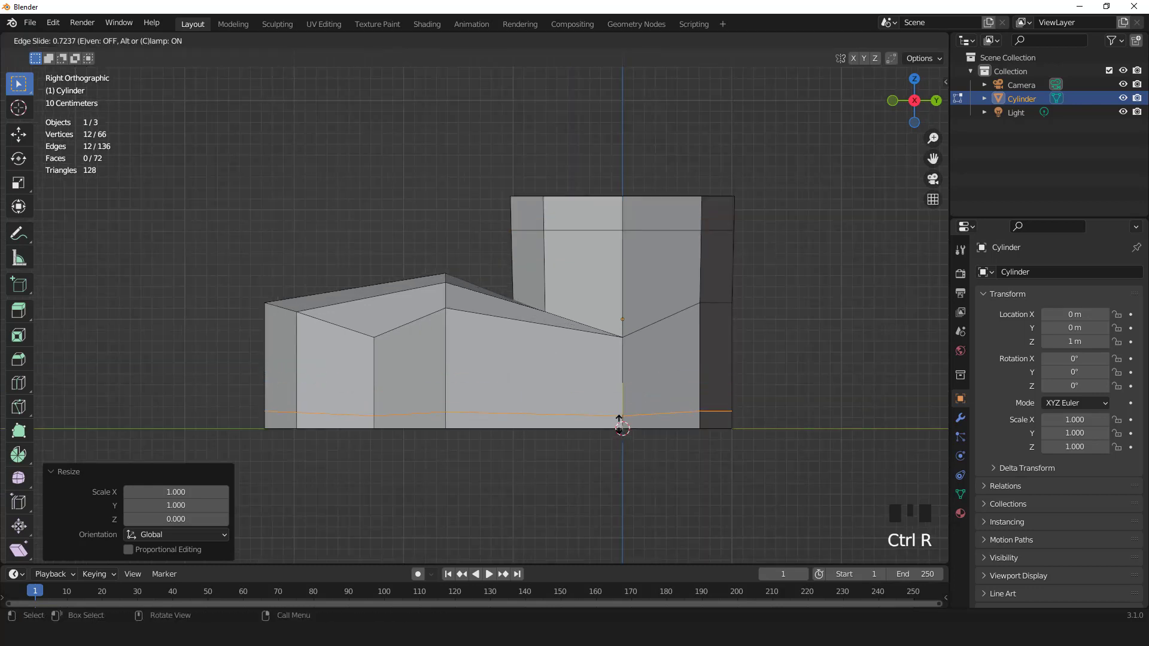
left_click(620, 423)
key("s")
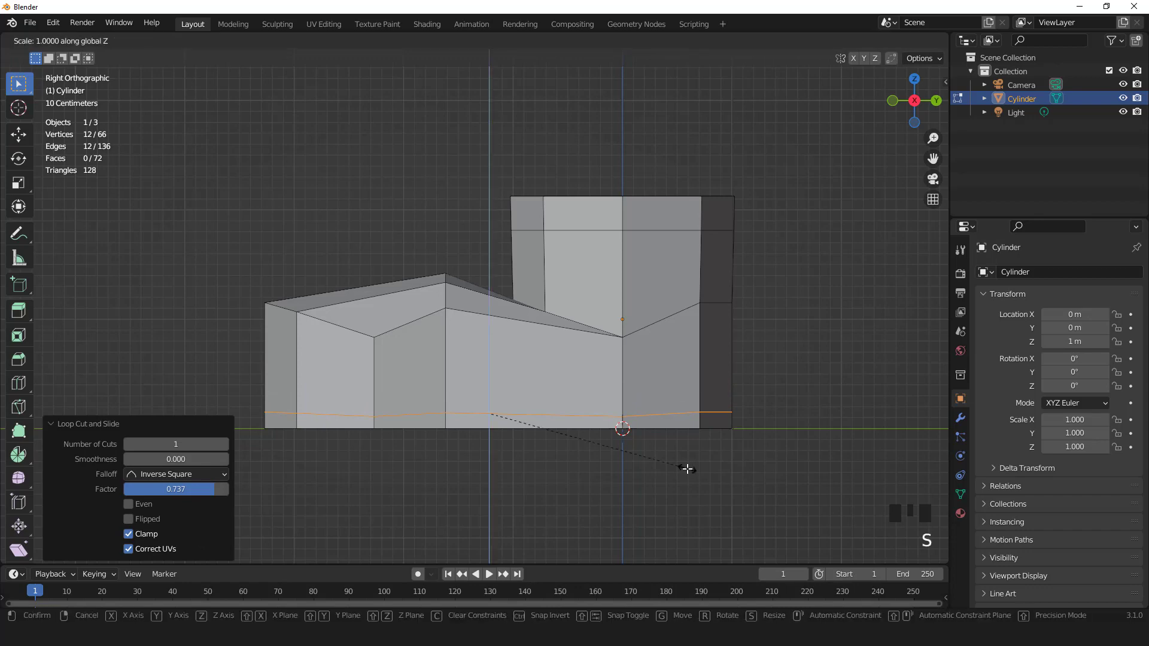
key("z")
key("0")
left_click(687, 468)
Select all the underside faces of the boot and extrude them downward about 0.05 m.
scroll(660, 449, "up", 2)
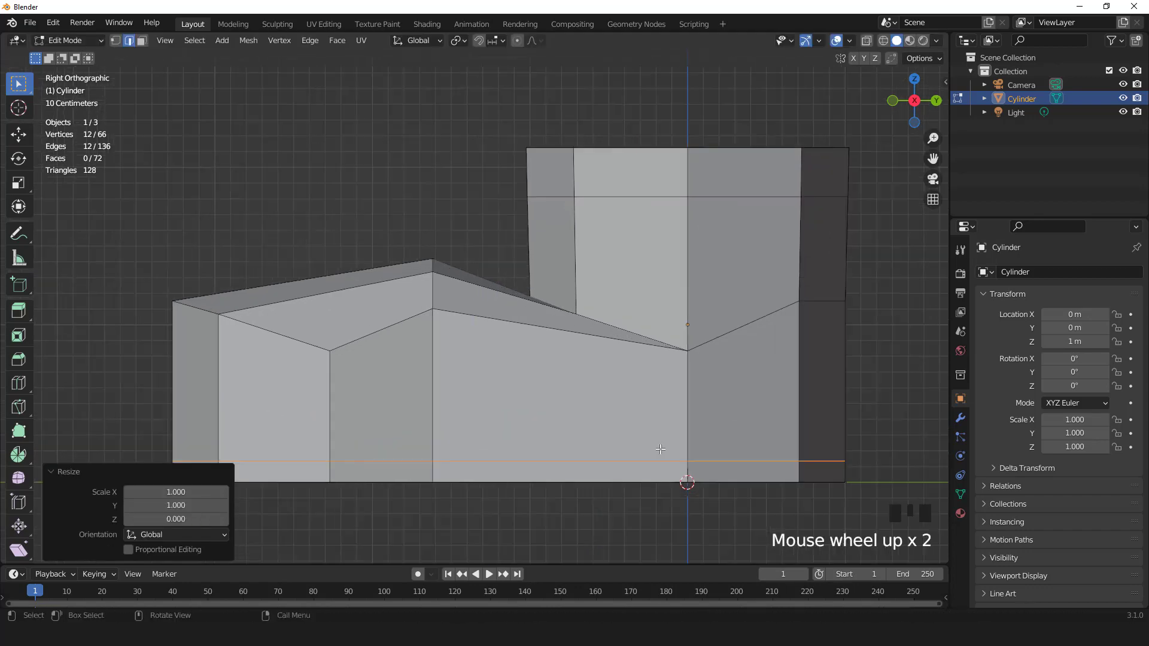
scroll(660, 449, "down", 2)
middle_click_drag(574, 455, 567, 393)
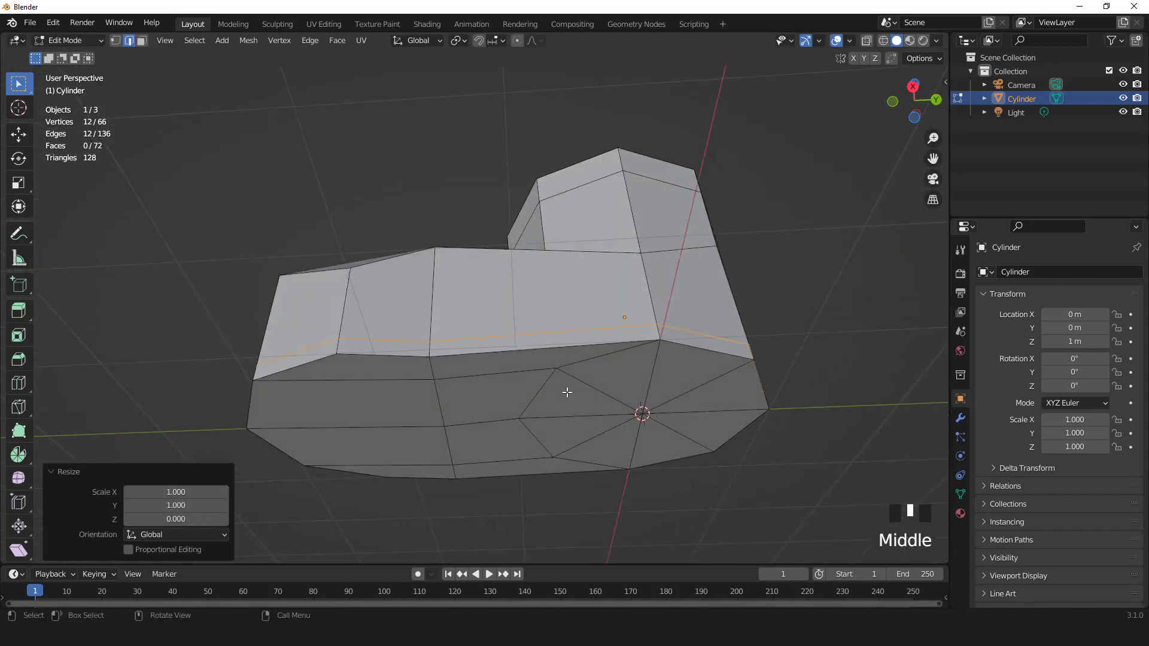
key("ctrl+KP_7")
scroll(567, 392, "down", 4)
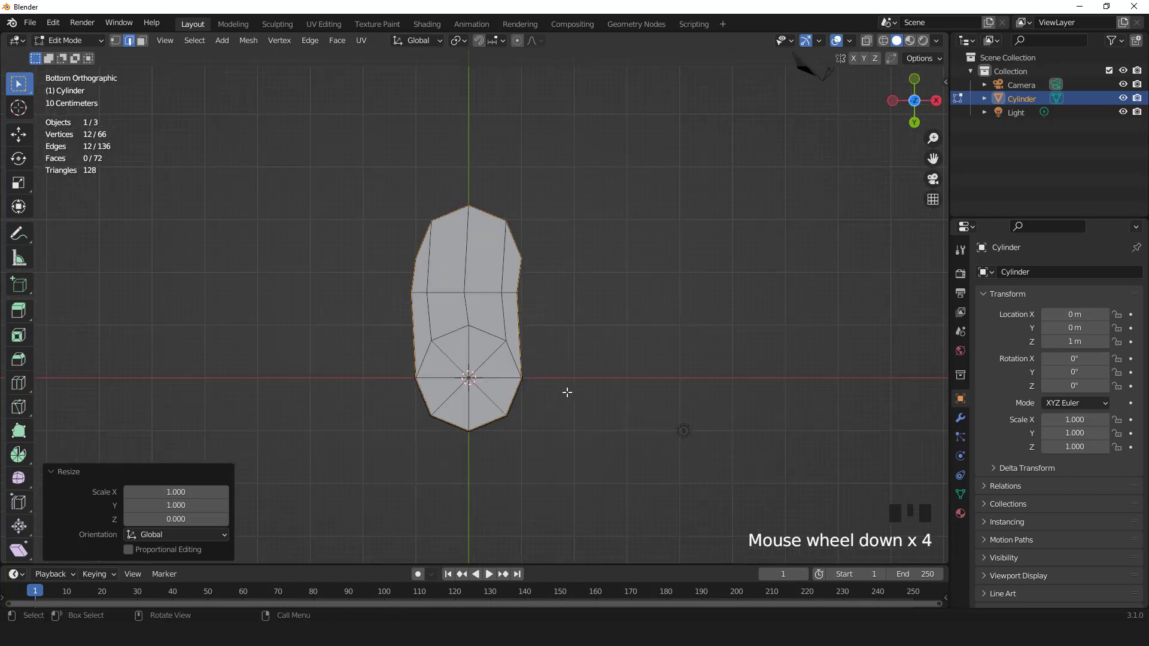
key("3")
left_click_drag(426, 246, 447, 276)
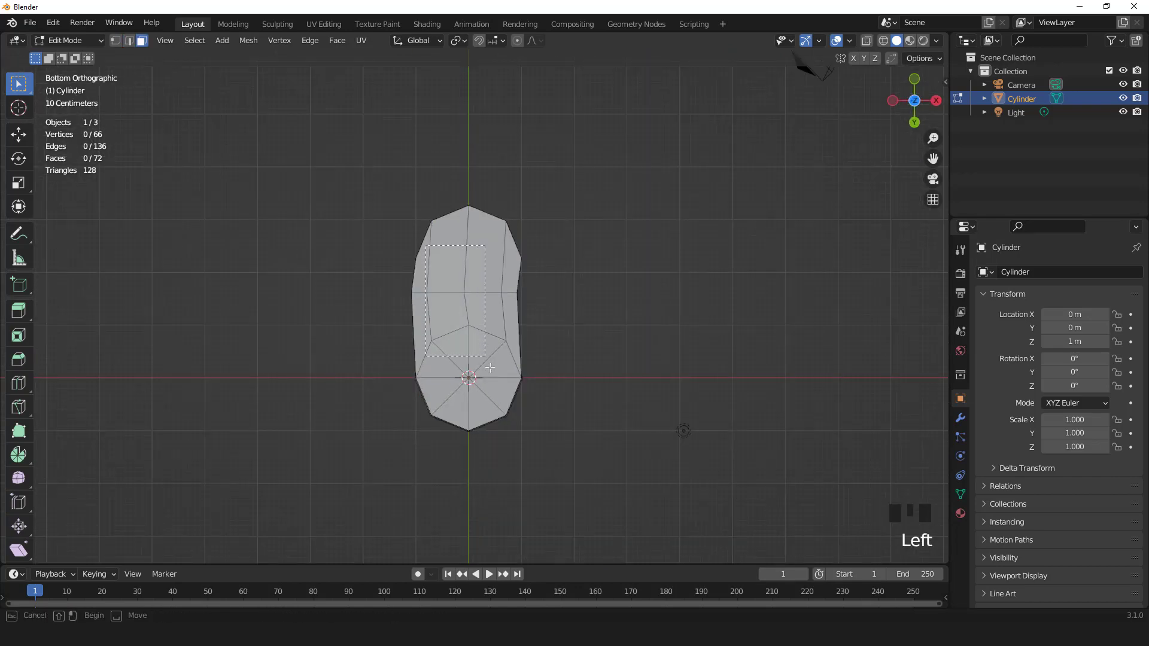
left_click_drag(502, 397, 507, 402)
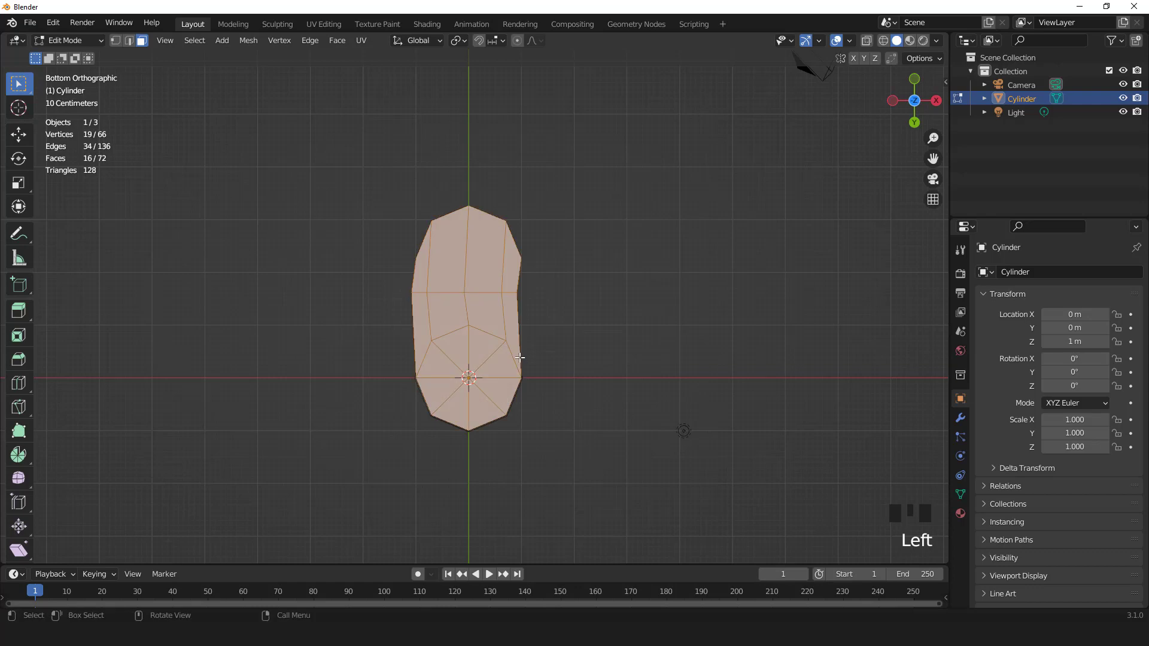
middle_click_drag(453, 313, 685, 482)
middle_click_drag(598, 419, 660, 370)
scroll(660, 371, "up", 2)
key("KP_1")
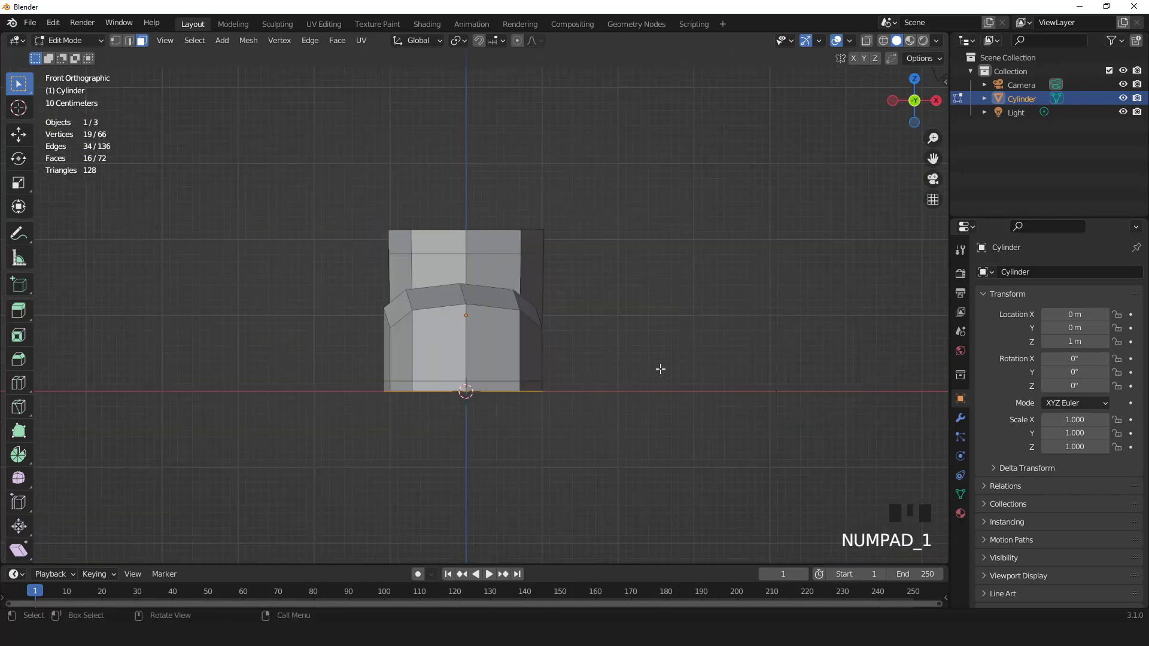
key("KP_3")
scroll(660, 369, "up", 2)
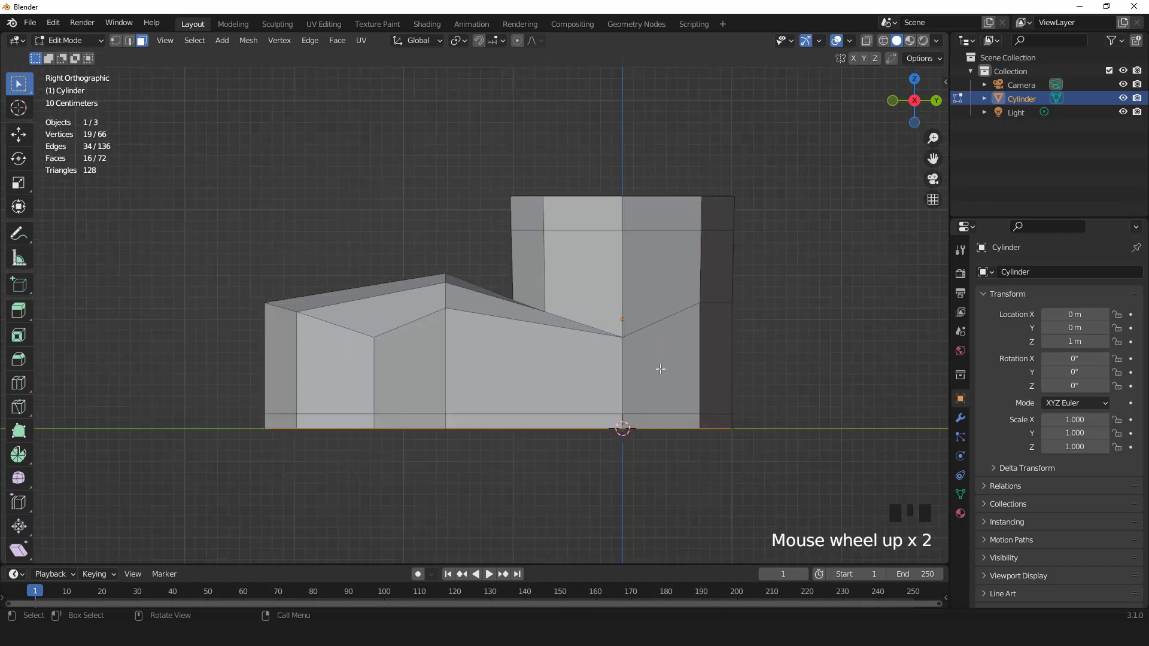
key("e")
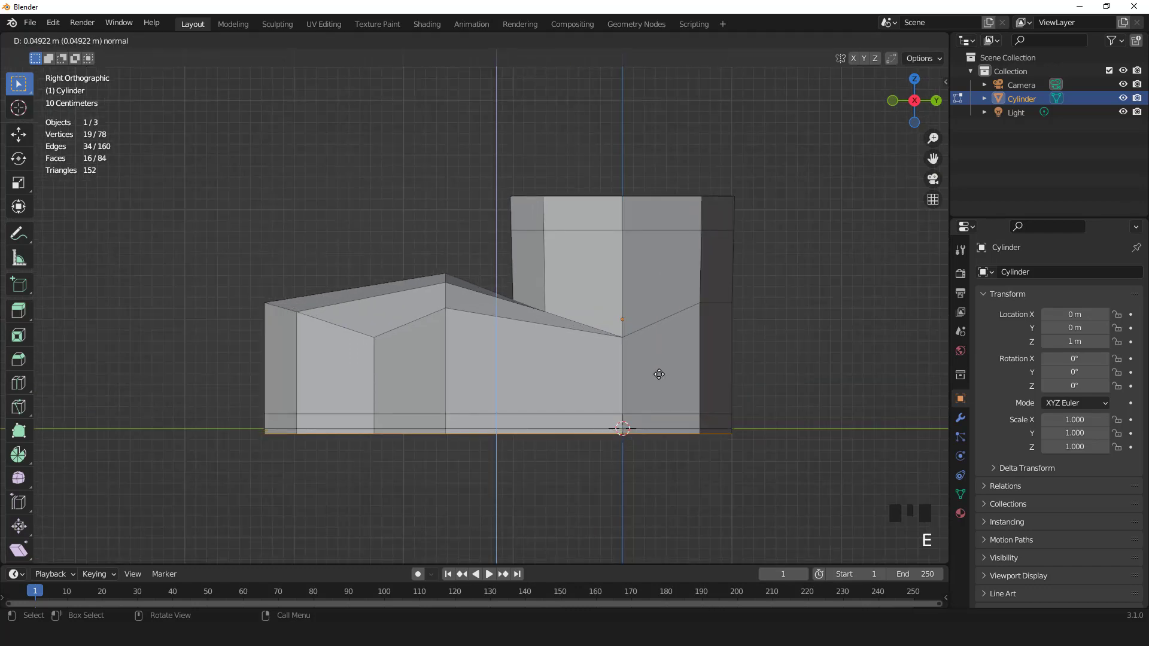
left_click(659, 375)
Duplicate the underside faces in place and separate the copy into its own object for the sole.
key("shift+d")
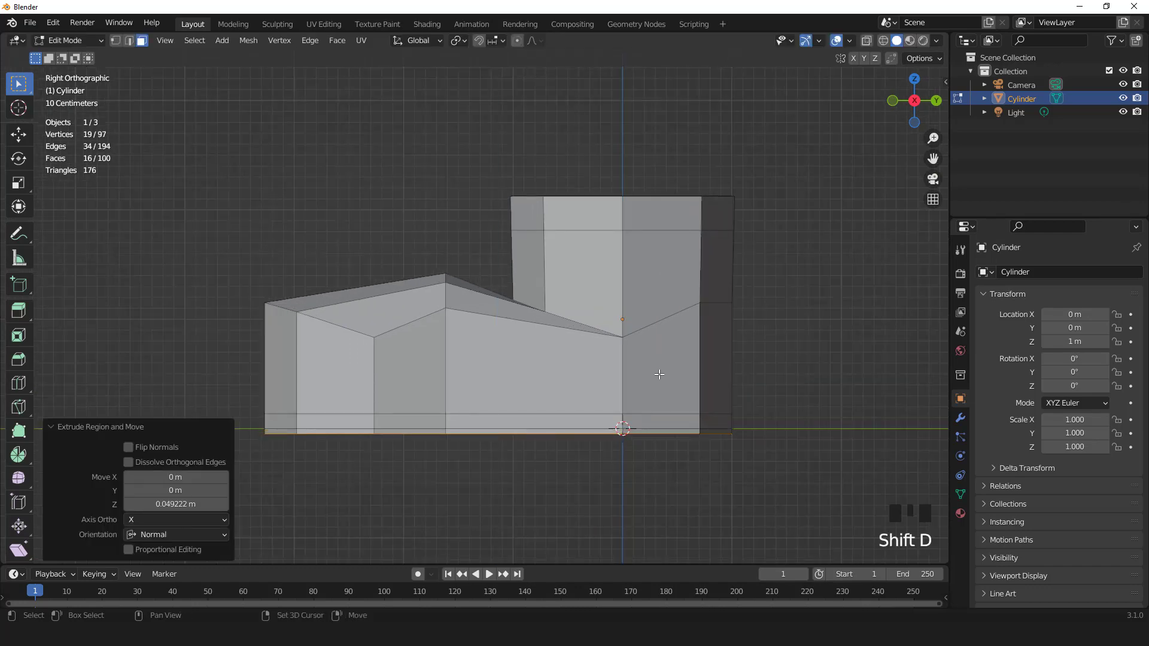
right_click(659, 374)
key("p")
left_click(654, 380)
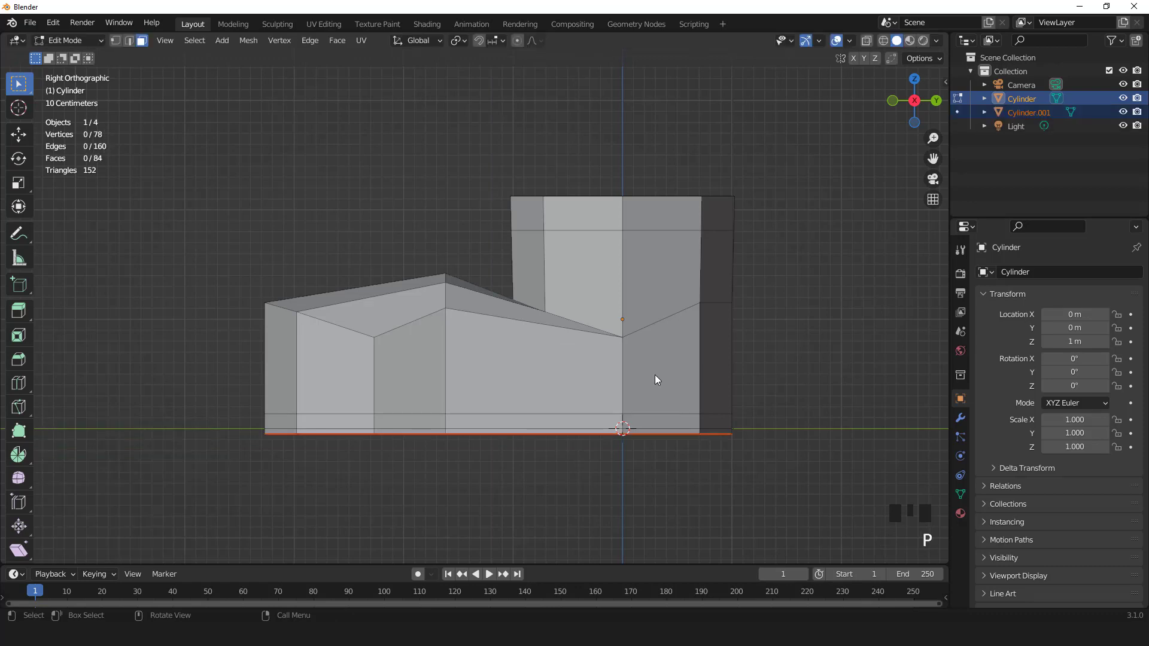
In Object Mode, give the boot body a level 2 subdivision surface and shade it smooth.
key("Tab")
middle_click_drag(636, 441, 608, 429)
left_click(607, 426)
left_click(595, 376)
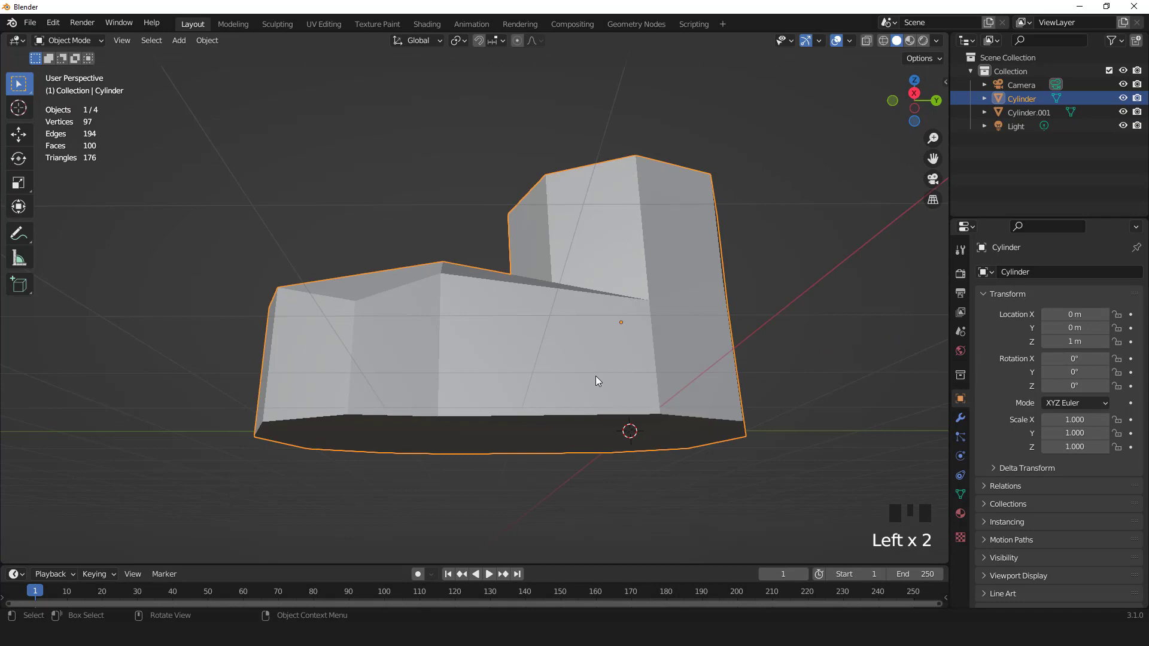
key("KP_1")
key("KP_3")
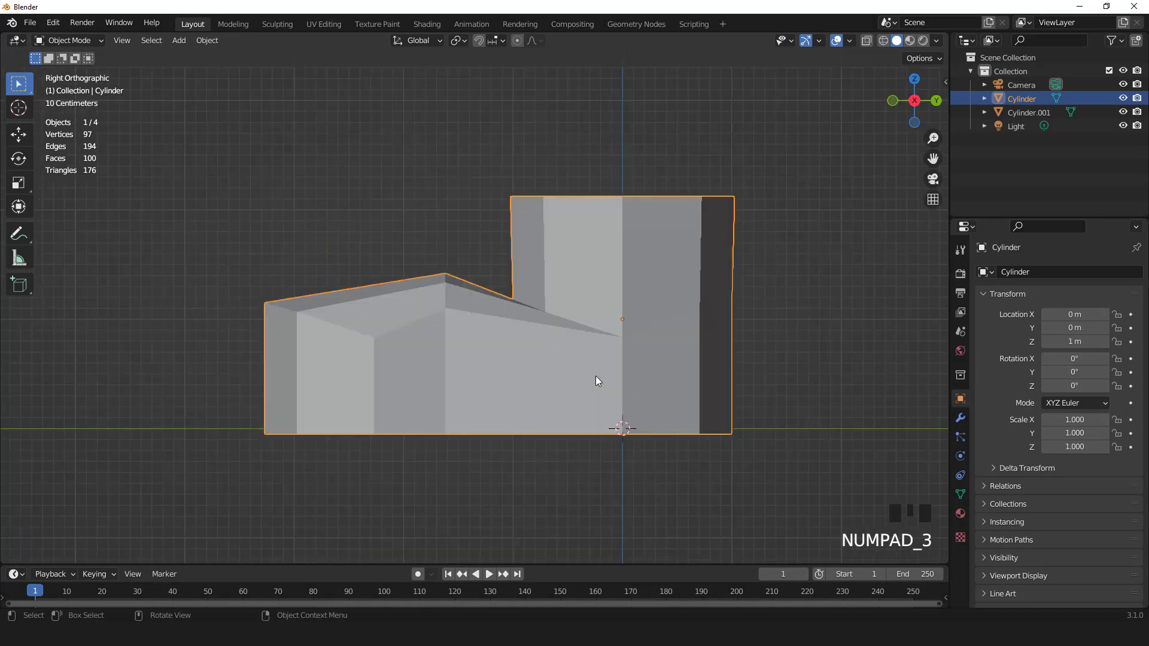
key("ctrl+2")
right_click(594, 285)
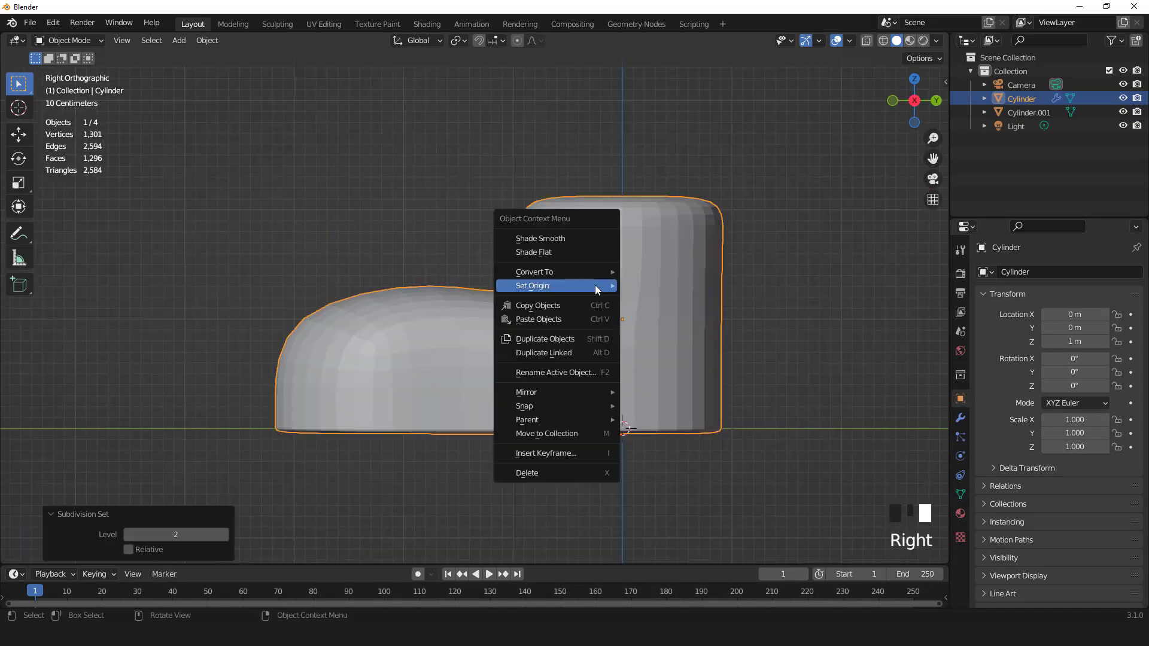
left_click(573, 238)
Inset the top cap faces of the boot shaft by about 0.15 m.
middle_click_drag(567, 227, 580, 281)
key("Tab")
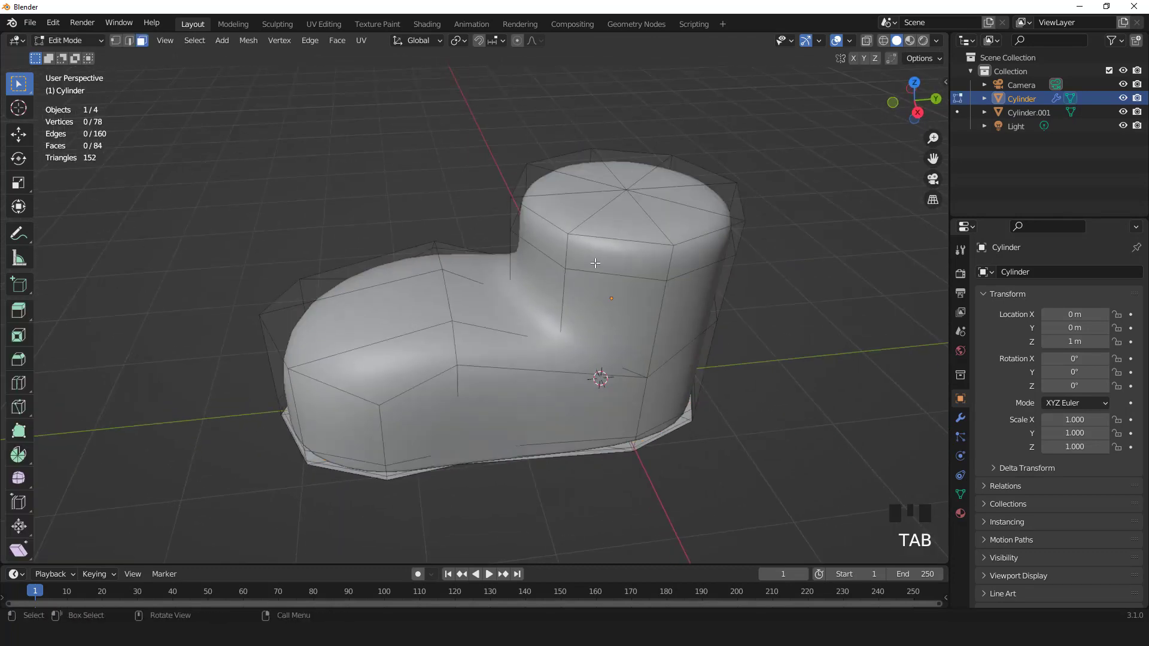
left_click(639, 199)
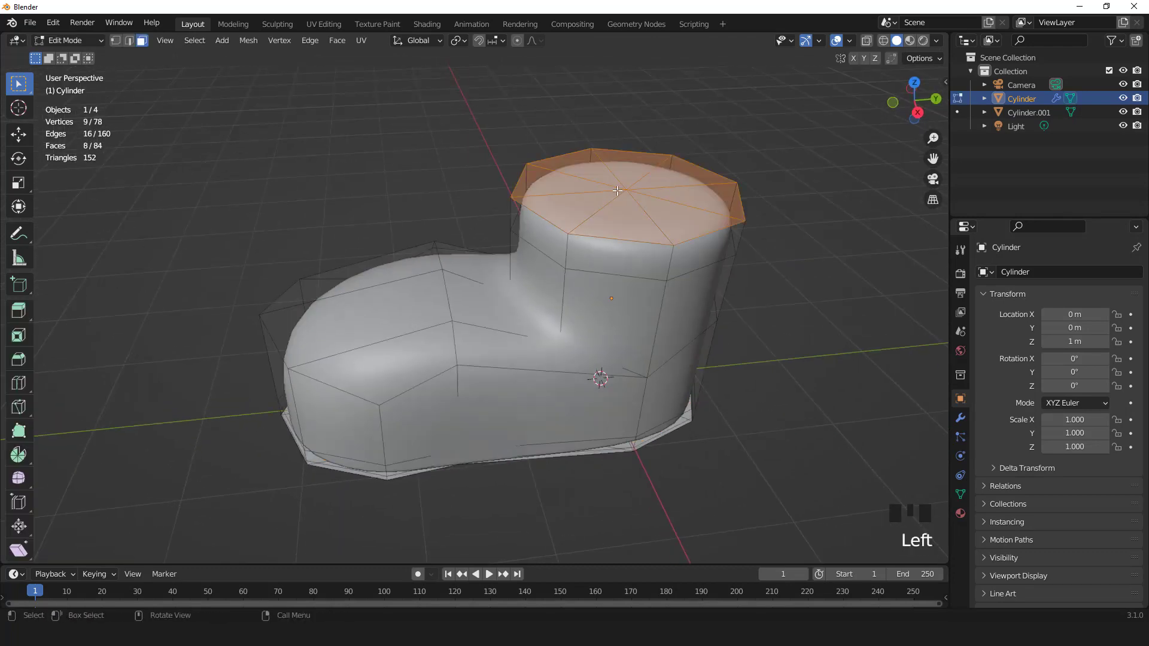
middle_click_drag(610, 182, 616, 223)
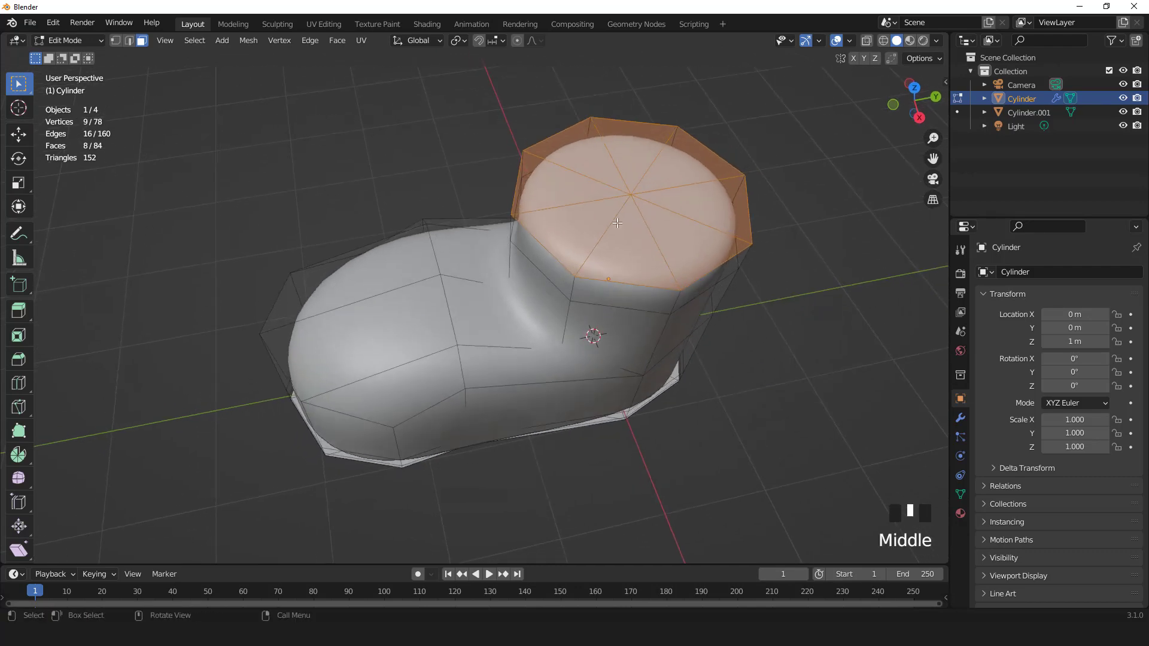
key("i")
left_click(696, 316)
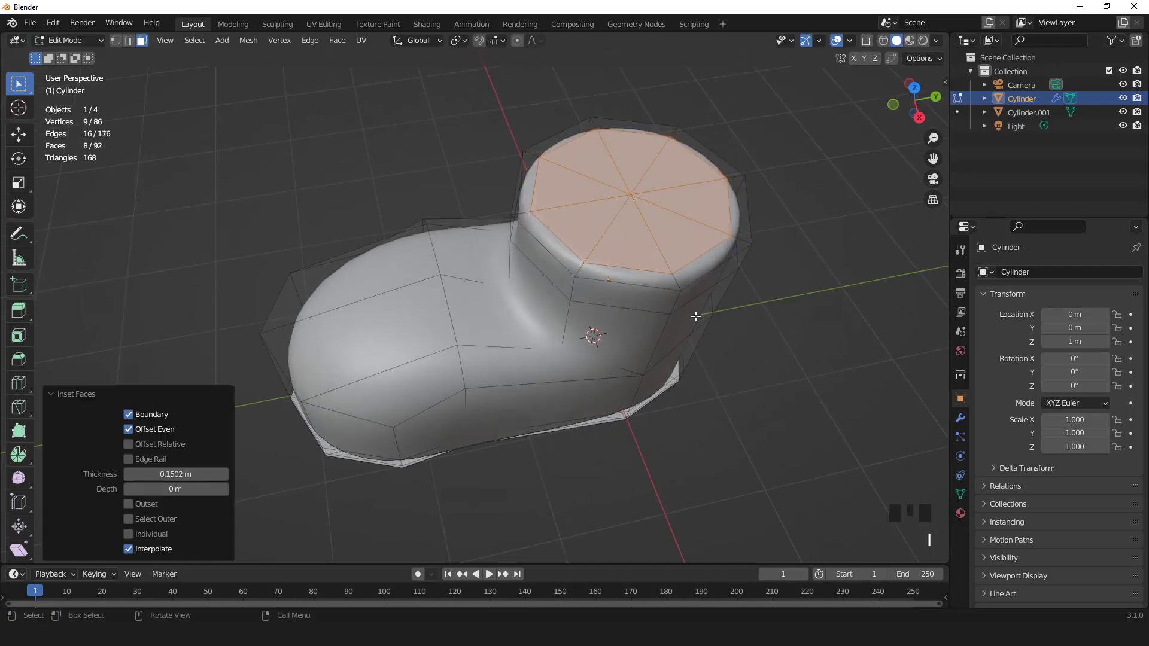
Hollow the shaft by extruding the inset faces inward about 0.34 m and another 1.05 m, and delete the innermost faces.
key("e")
left_click(687, 339)
key("e")
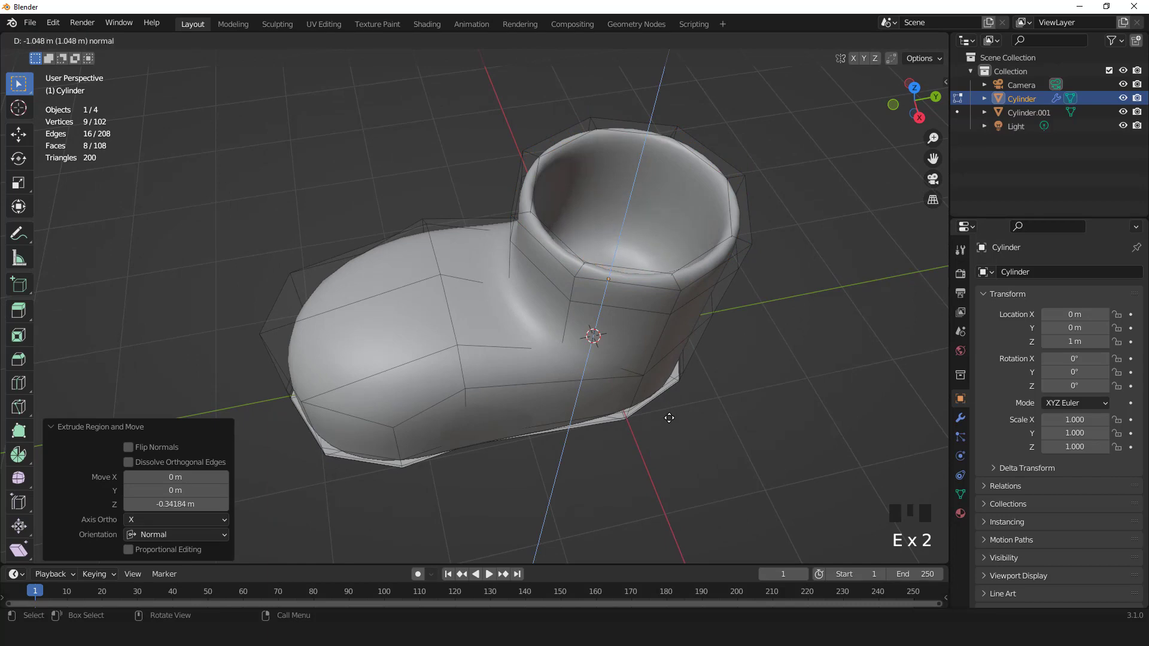
left_click(669, 418)
key("x")
left_click(668, 418)
Return to Object Mode and give the separated sole object a level 2 subdivision surface.
middle_click_drag(668, 418, 522, 380)
key("KP_1")
key("Tab")
left_click(521, 379)
key("KP_3")
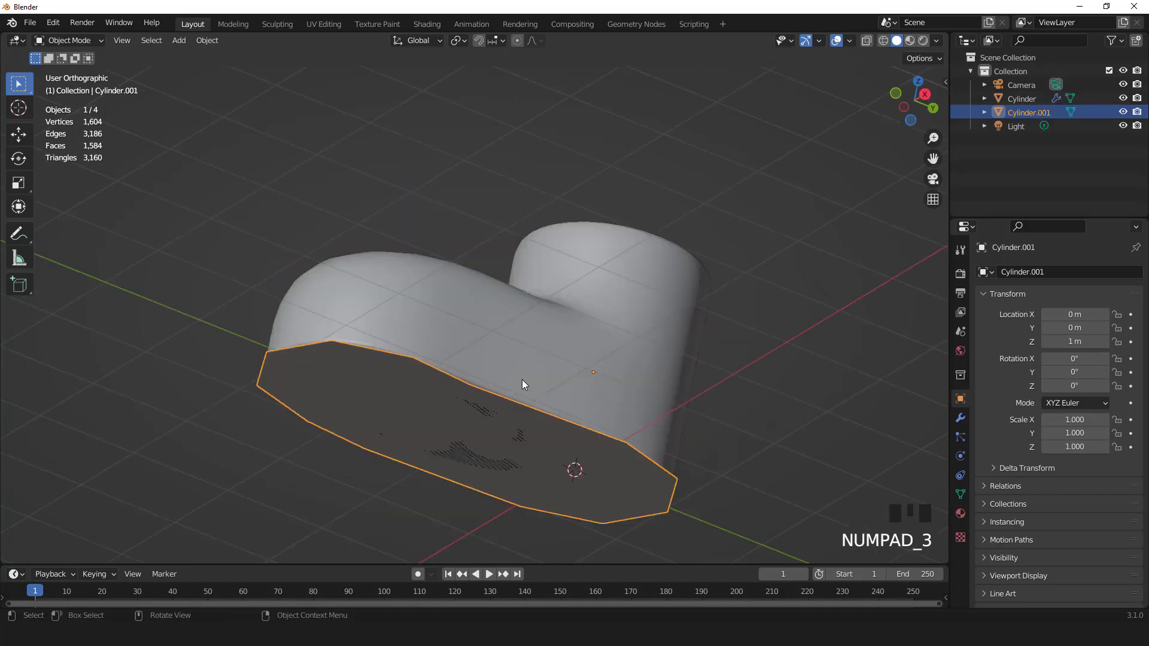
key("ctrl+2")
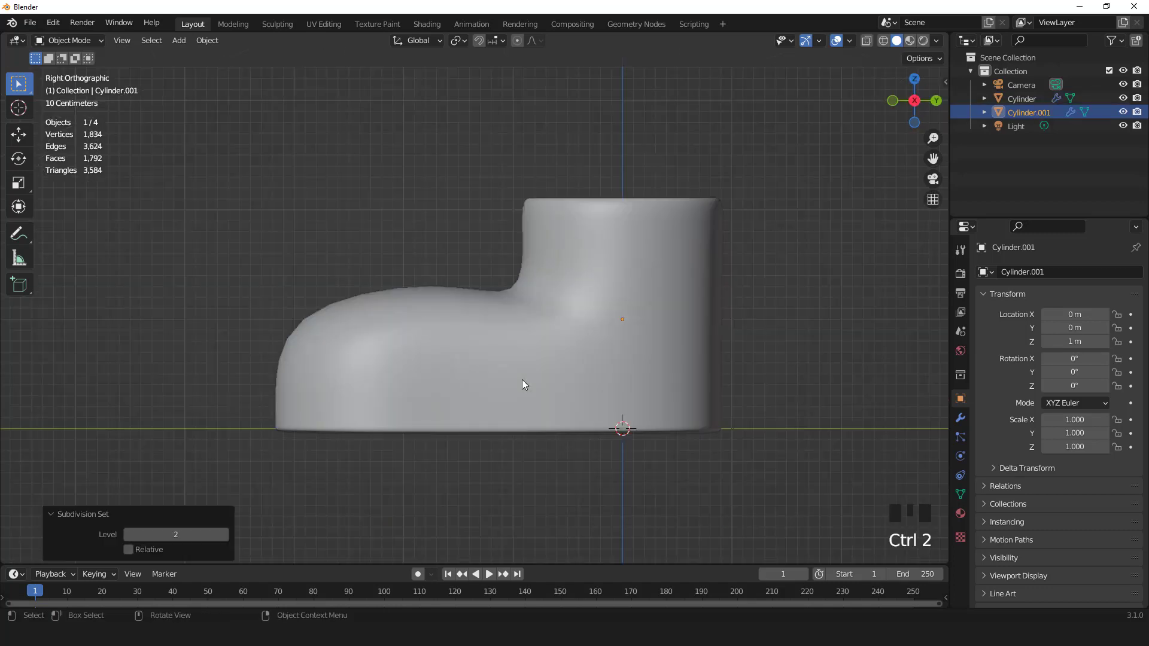
middle_click_drag(551, 428, 537, 378)
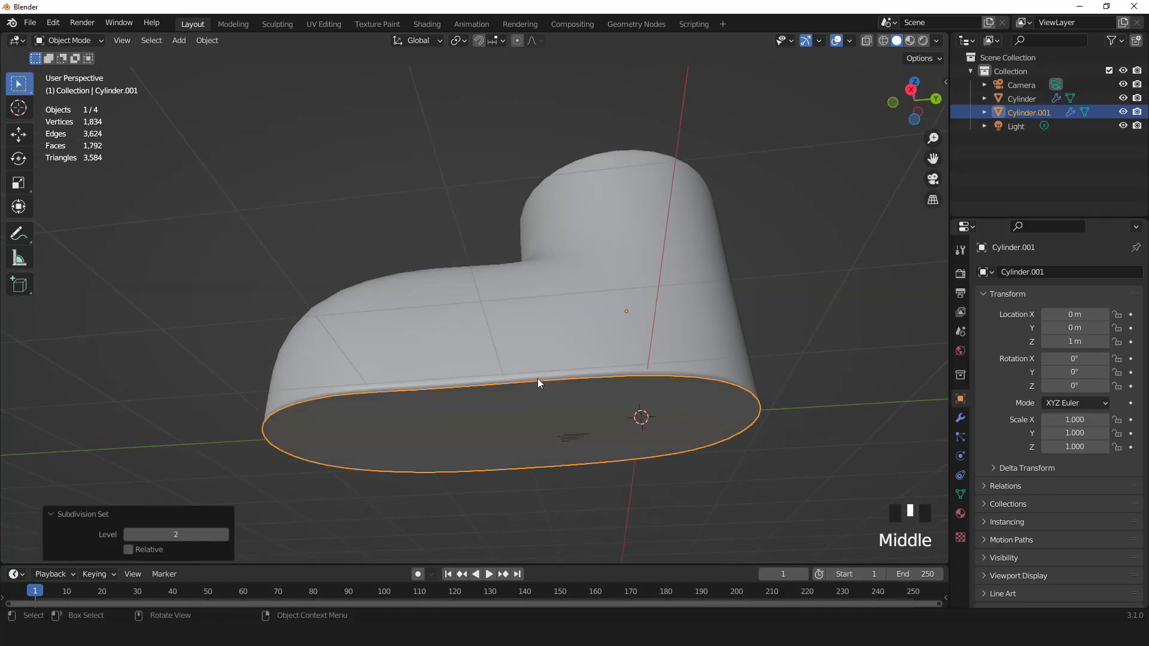
Extrude all faces of the sole downward about 0.31 m to give it thickness.
key("KP_3")
key("Tab")
key("a")
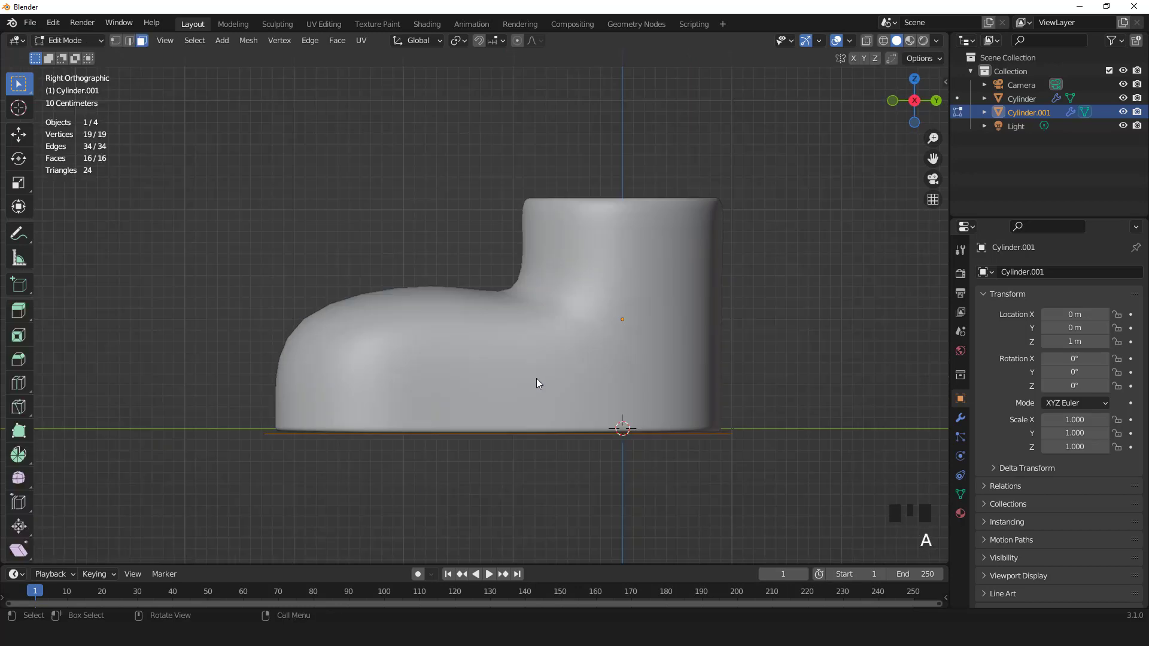
key("3")
scroll(537, 379, "up", 1)
key("e")
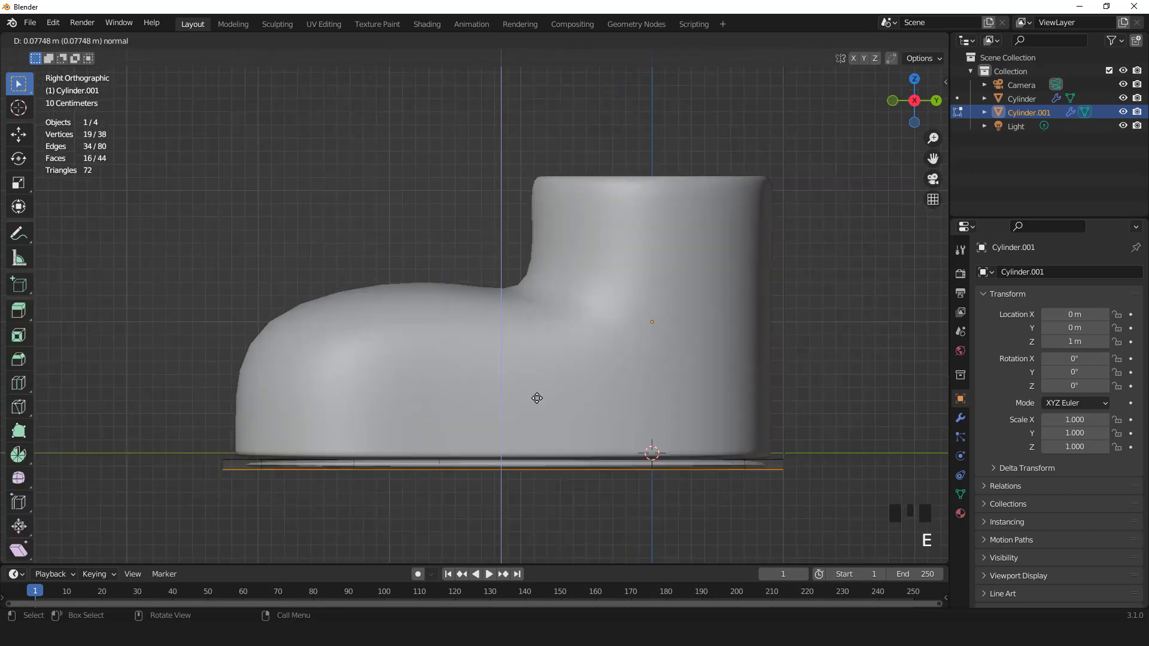
left_click(539, 428)
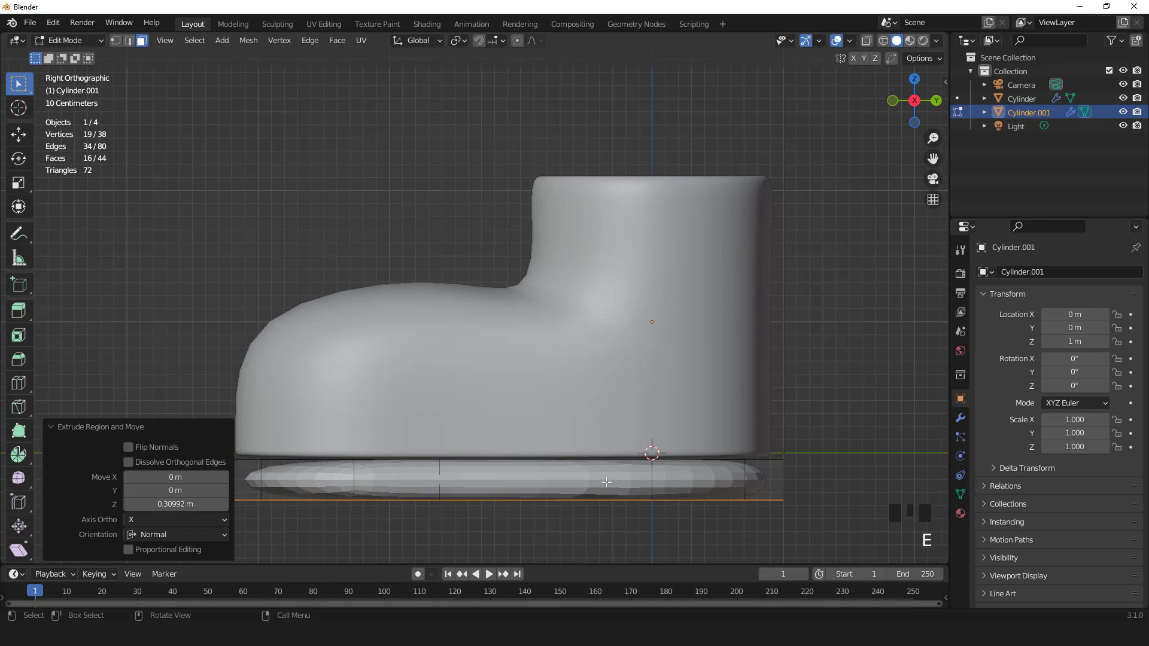
Add loop cuts close to the sole's upper and lower rims, at slide factors of about 0.91 and -0.88, and return to Object Mode.
key("2")
key("ctrl+r")
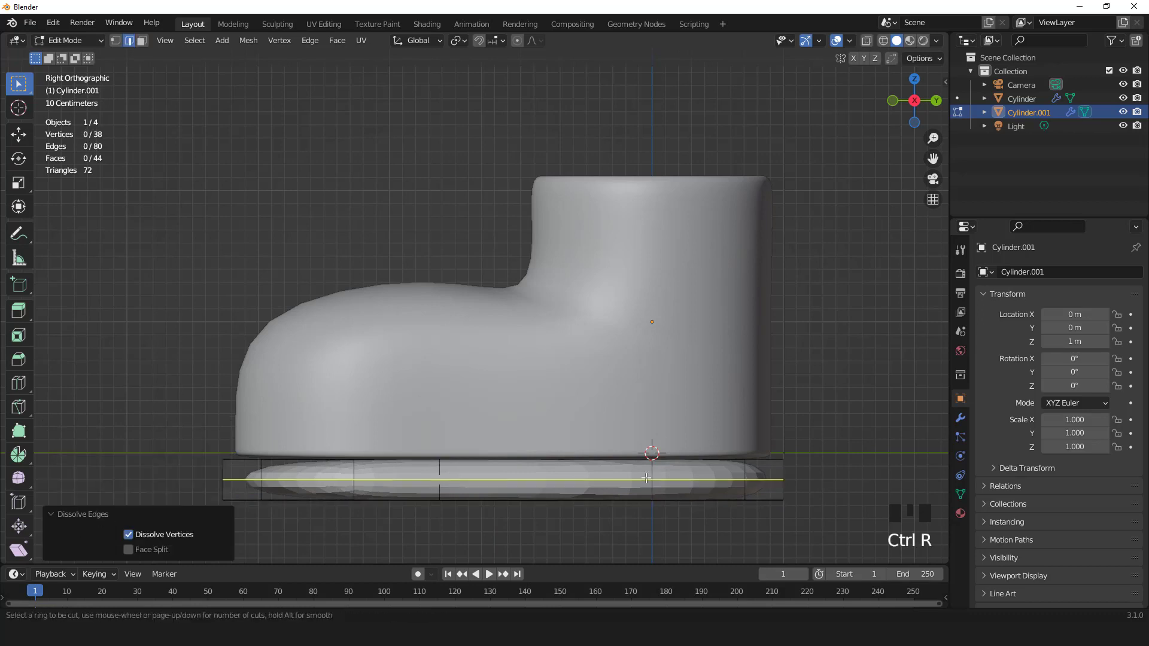
left_click(646, 478)
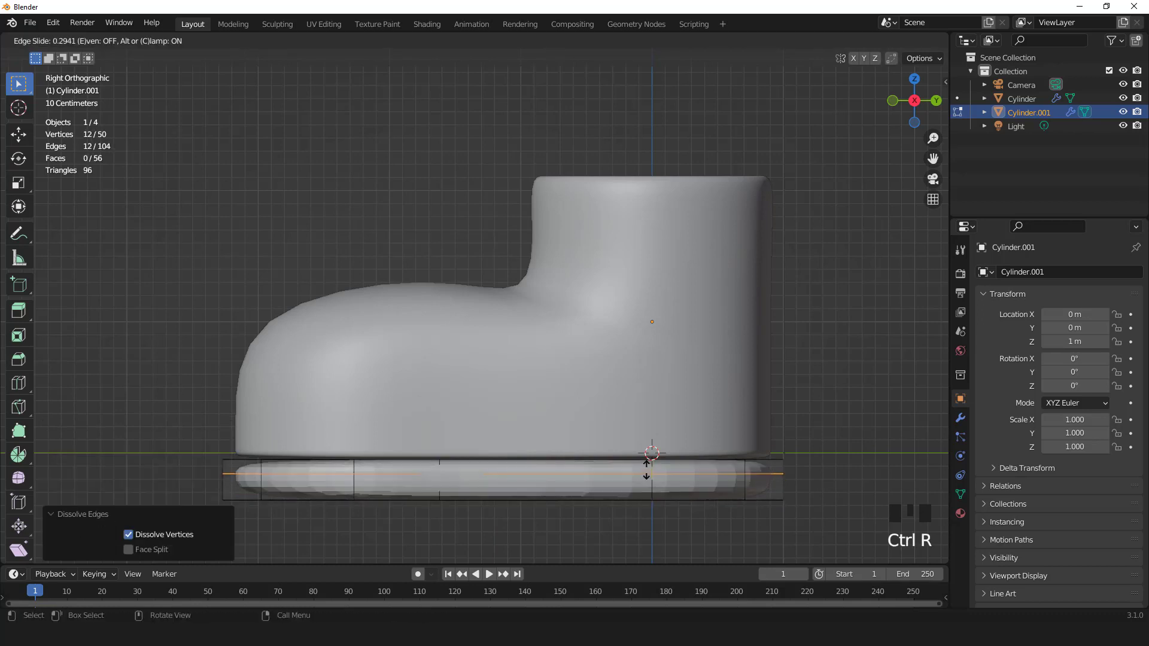
left_click(646, 461)
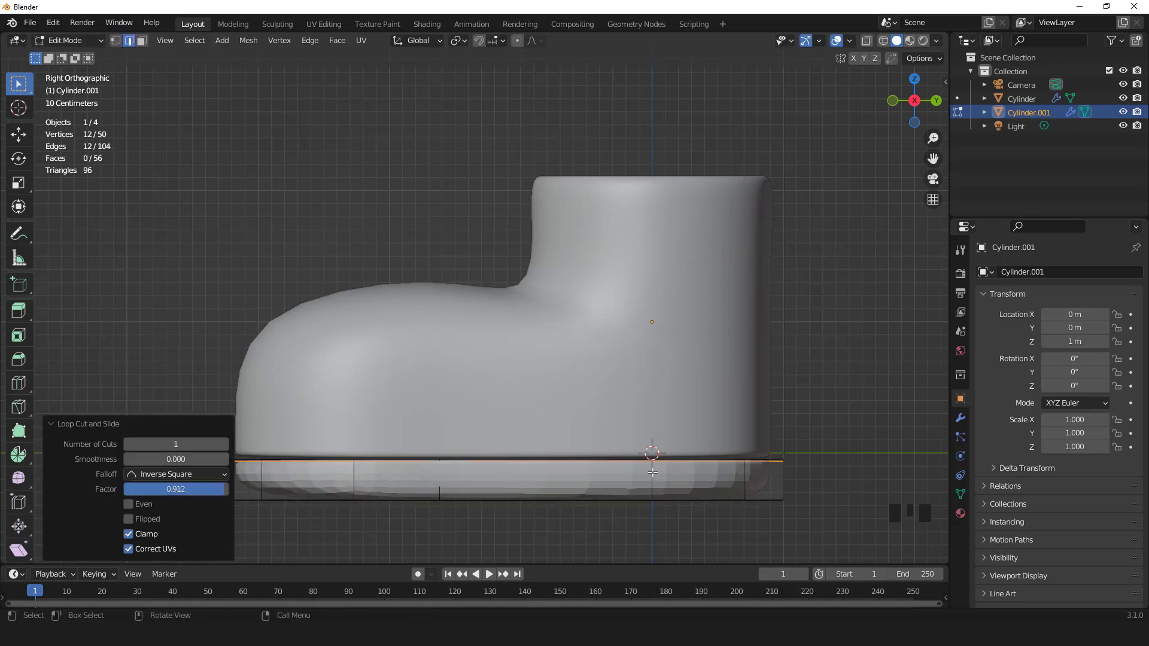
key("ctrl+r")
left_click(652, 478)
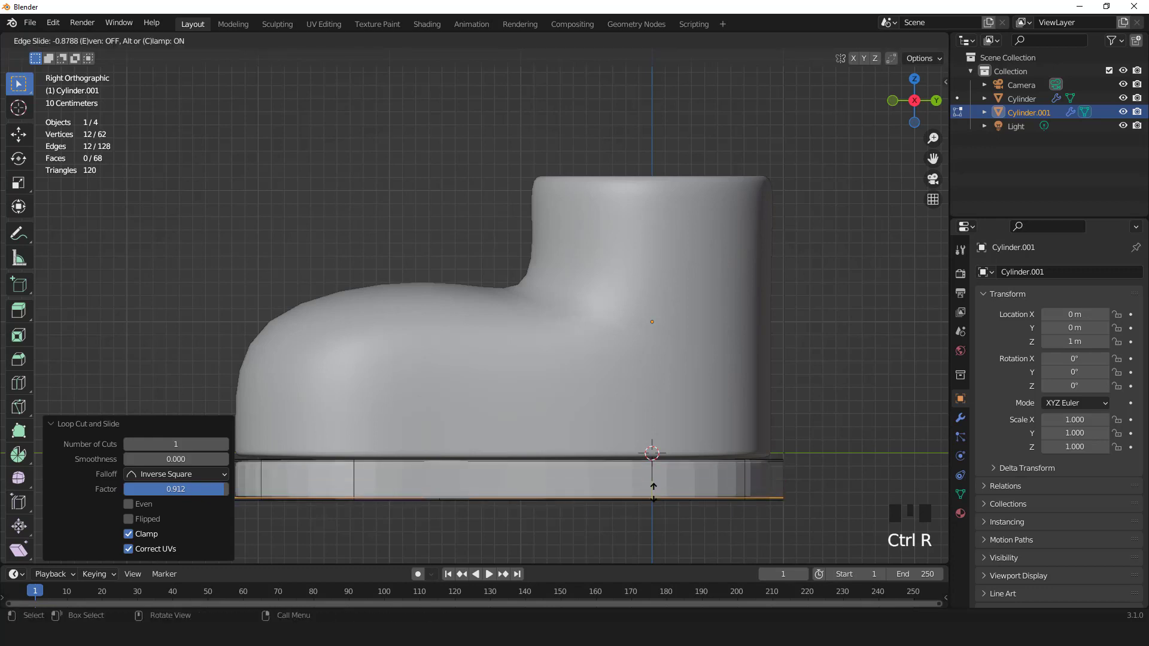
left_click(653, 493)
key("Tab")
scroll(523, 384, "down", 2)
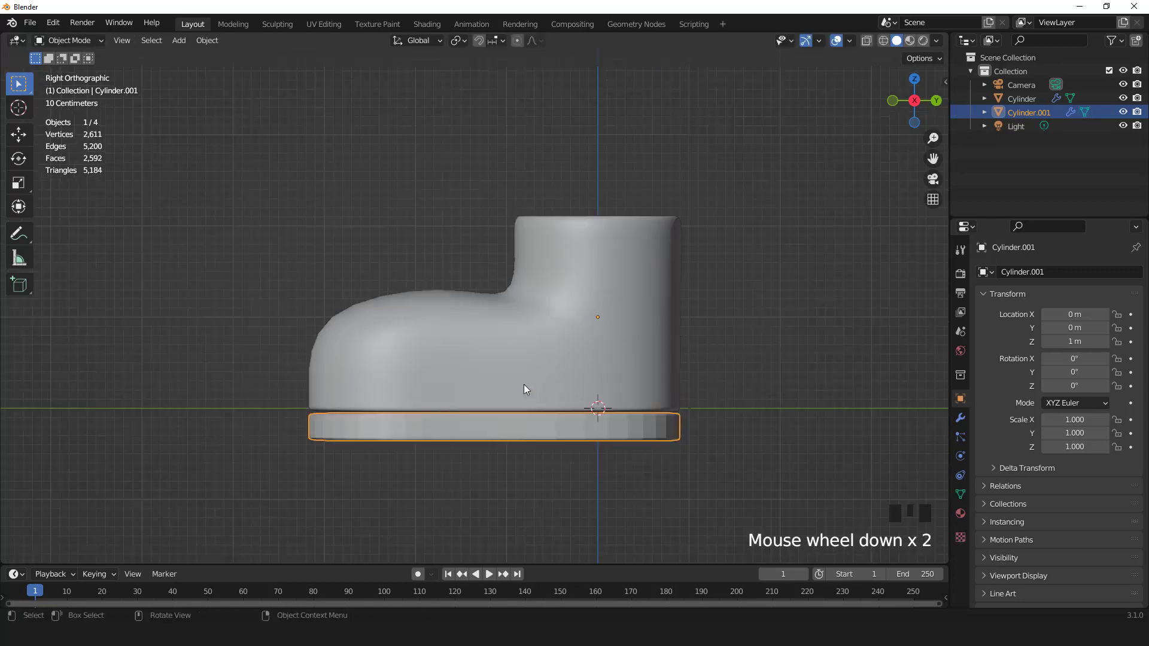
In the boot body's mesh, select all the bottom faces through X-ray and move them down about 0.054 m along Z.
middle_click_drag(523, 384, 555, 409)
left_click(555, 409)
scroll(555, 408, "up", 1)
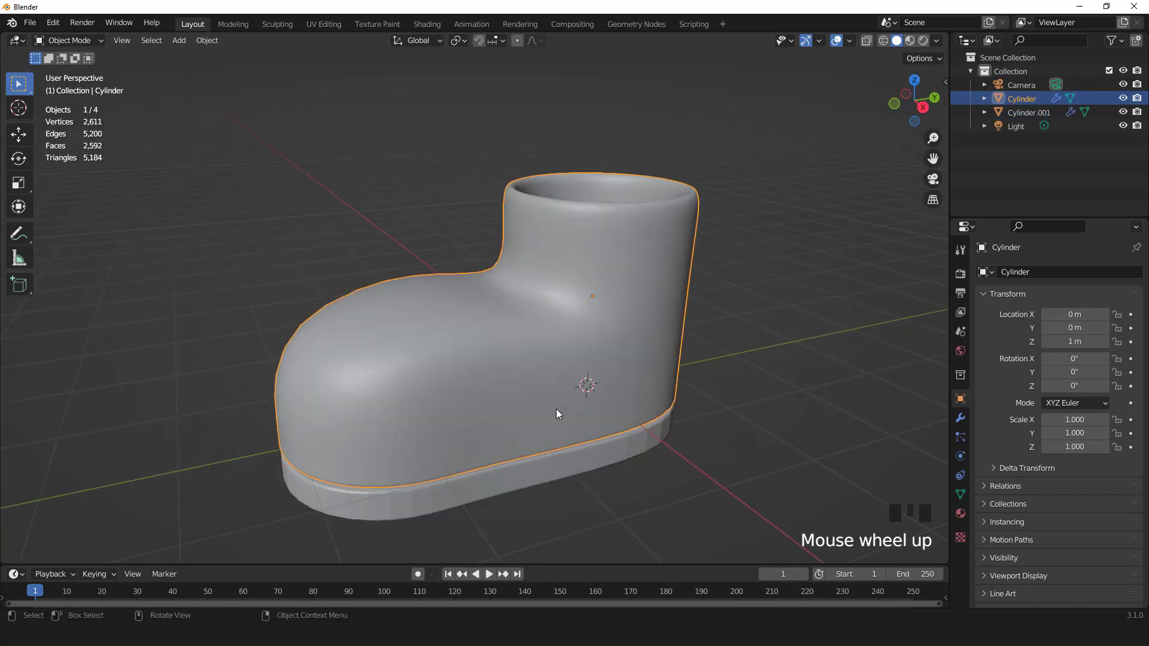
key("KP_3")
scroll(555, 408, "up", 2)
key("Tab")
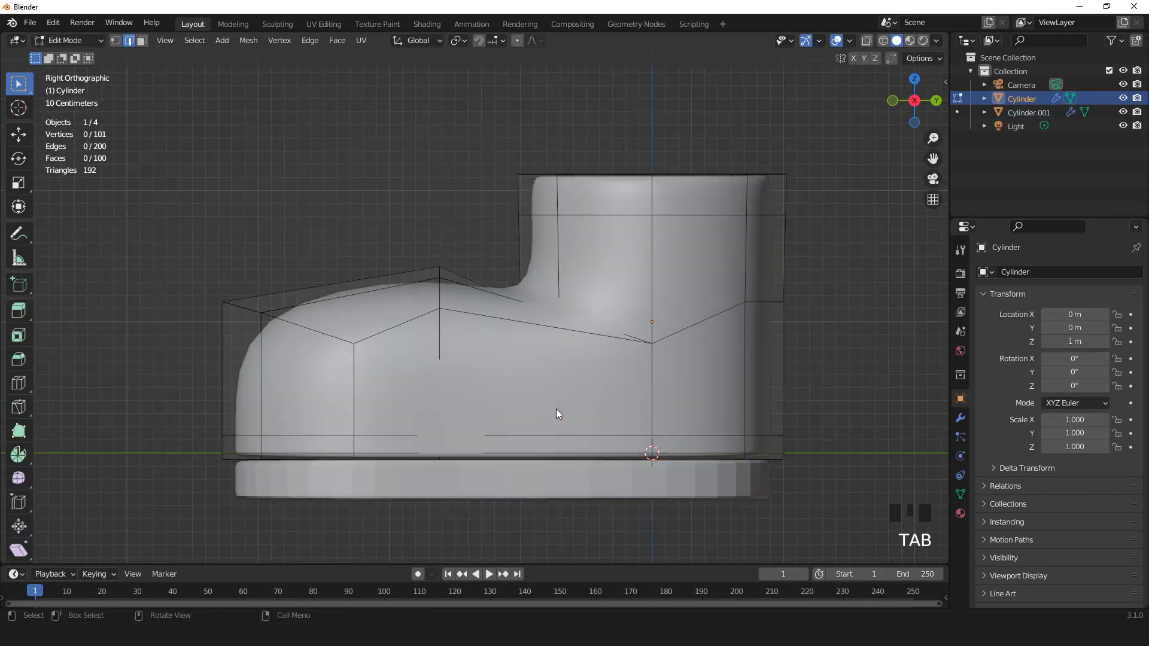
left_click(865, 42)
key("1")
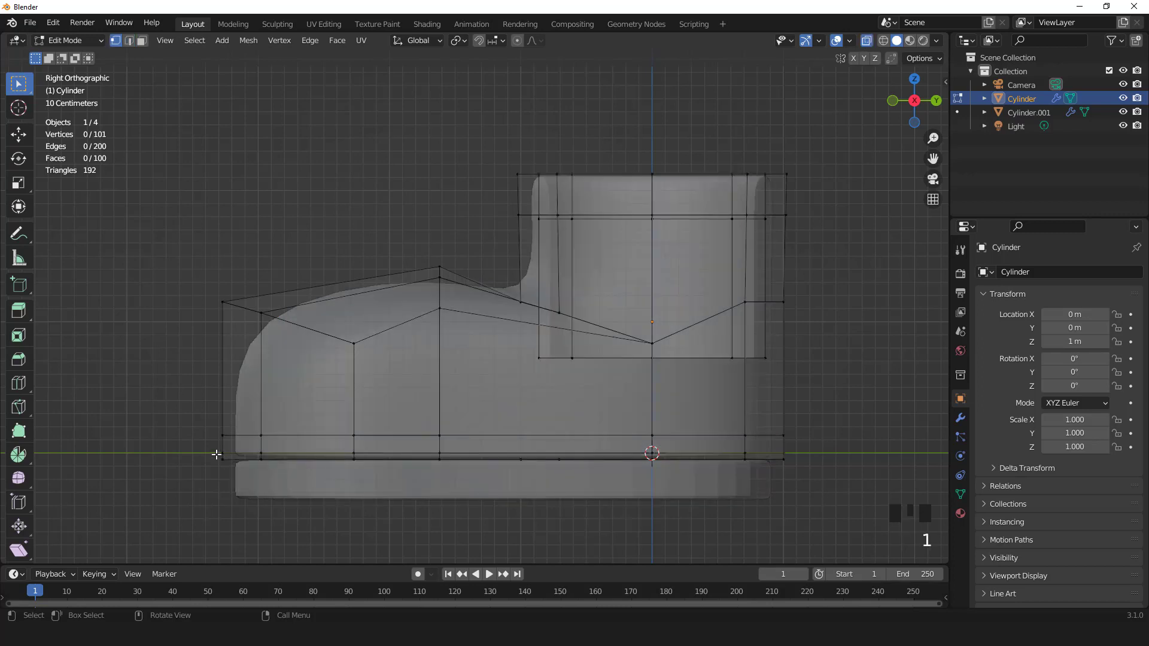
left_click_drag(213, 456, 789, 549)
key("3")
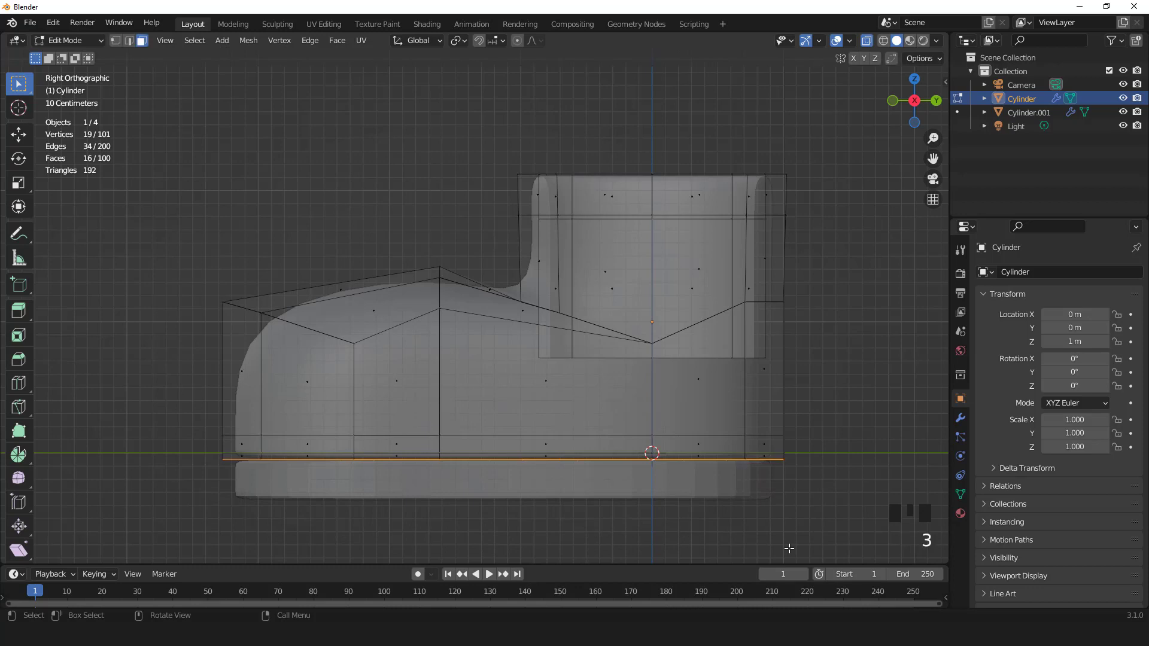
scroll(676, 387, "up", 2)
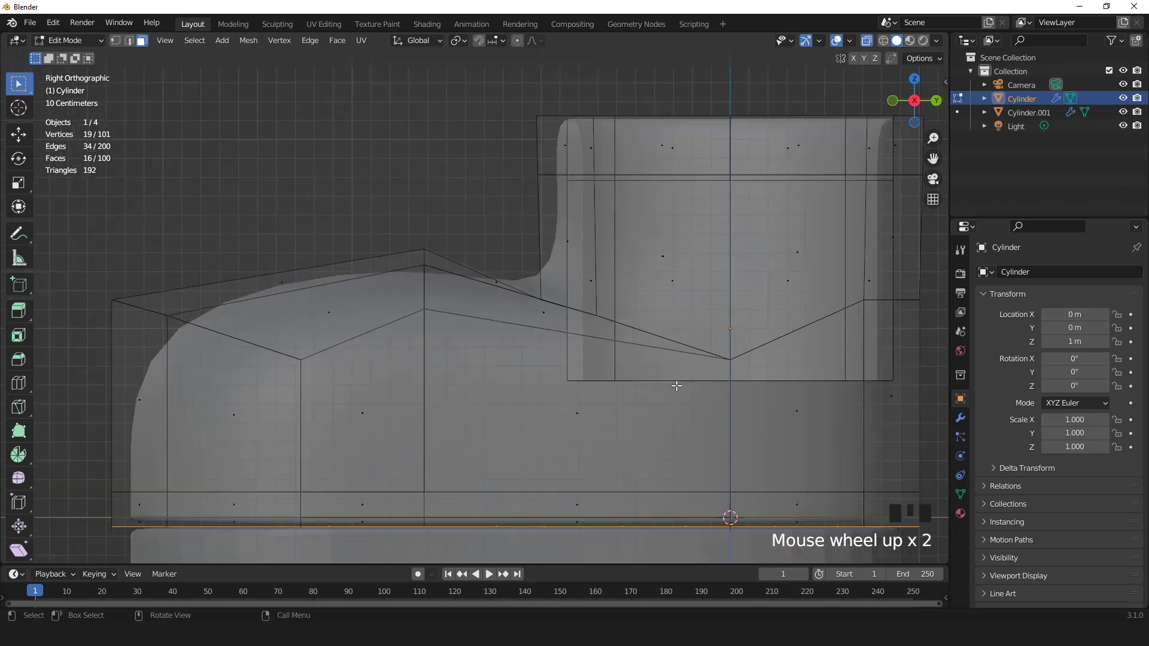
key("g")
key("z")
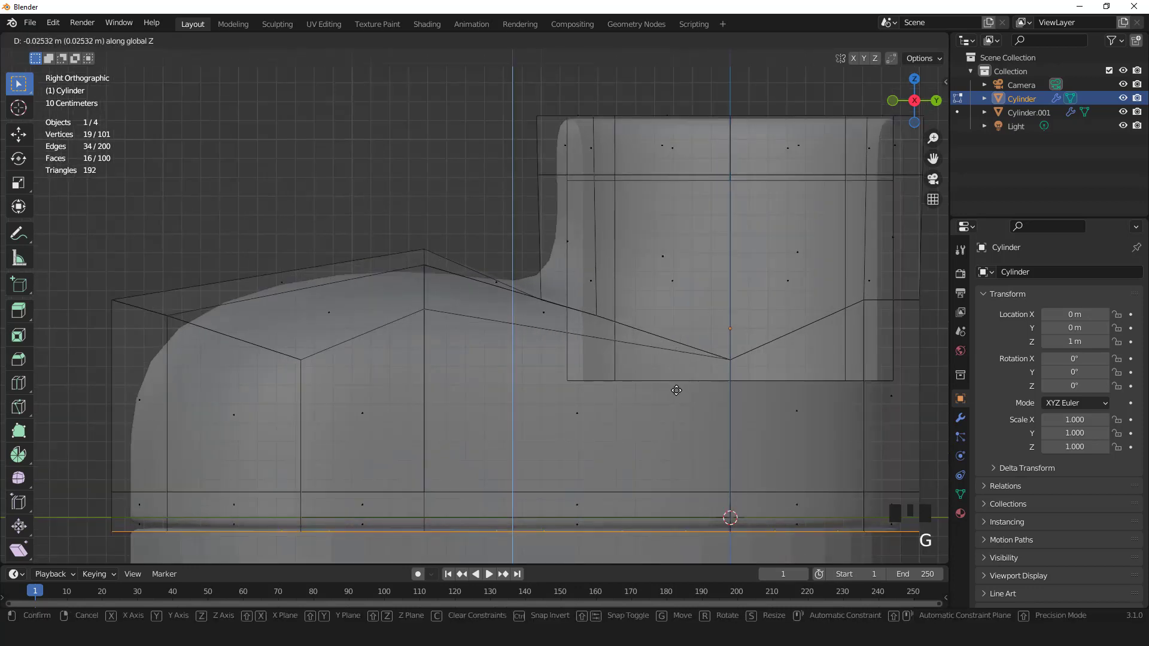
left_click(675, 397)
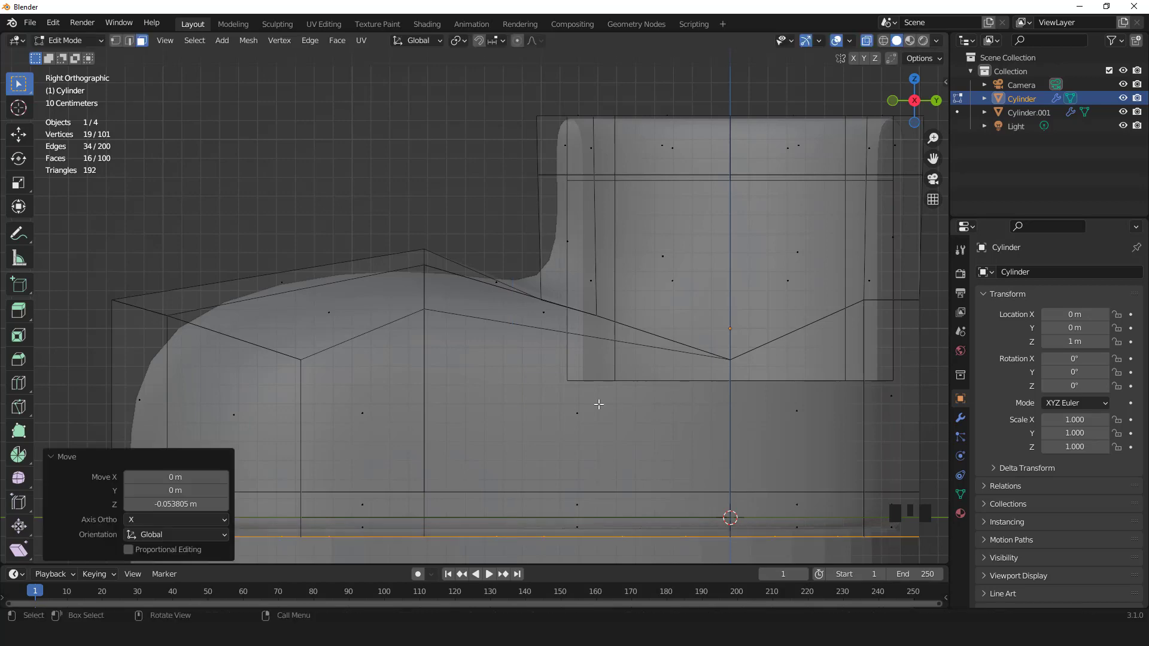
Turn off X-ray, scale the boot body's bottom faces slightly inward, and return to Object Mode.
scroll(599, 404, "down", 3)
middle_click_drag(541, 418, 599, 371)
left_click(866, 41)
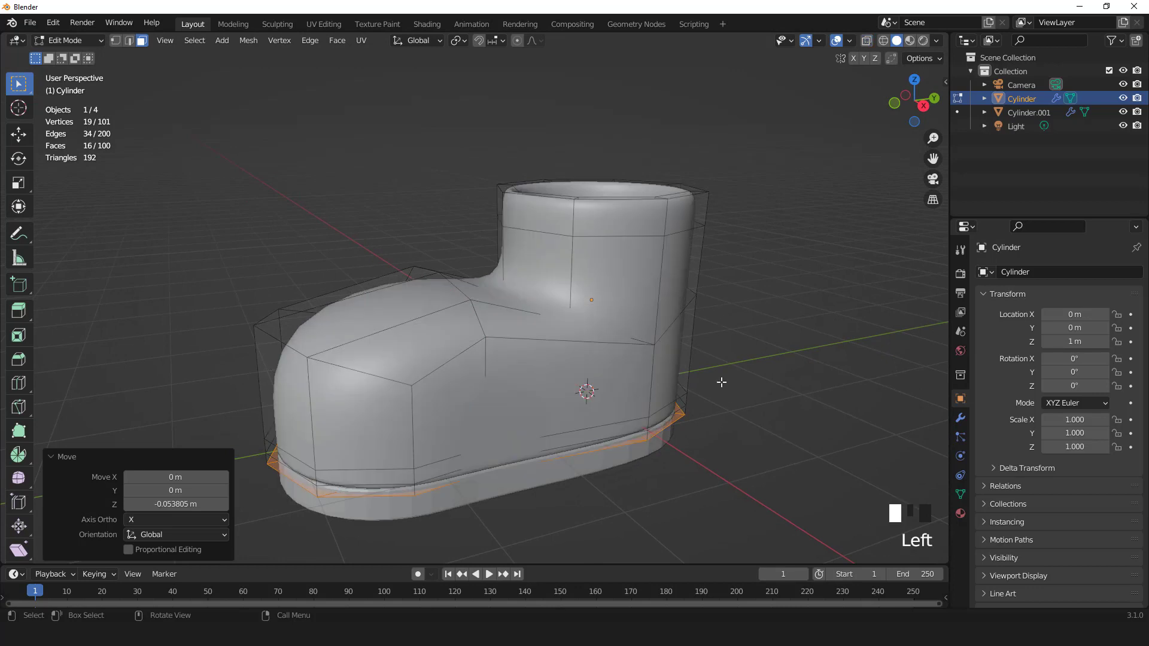
key("s")
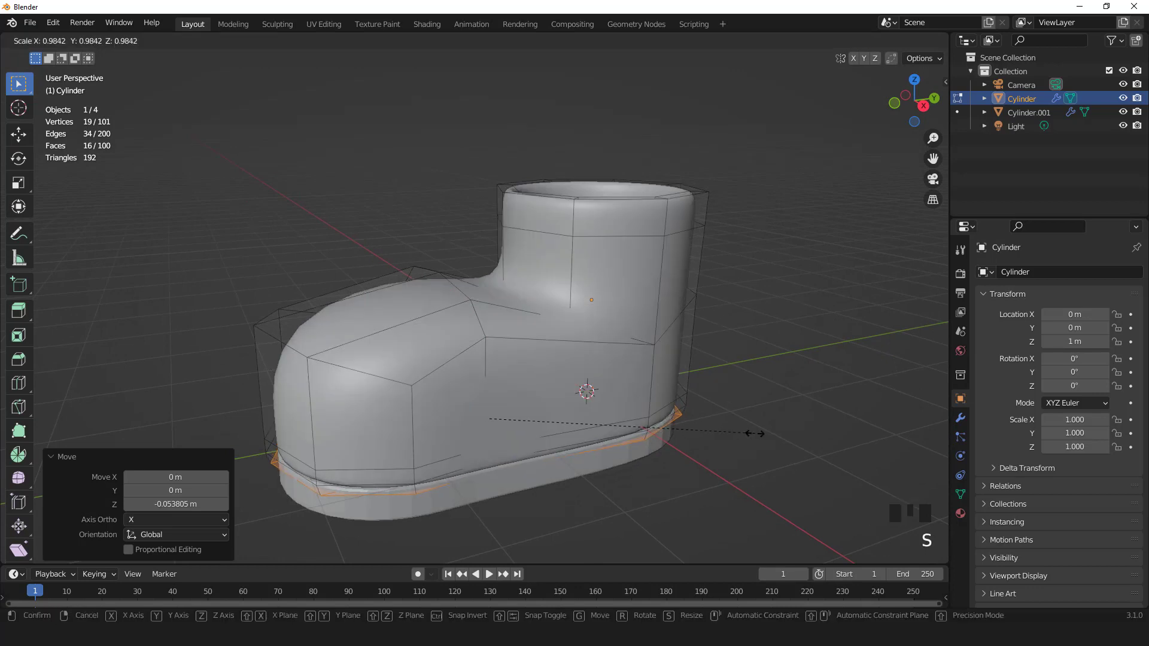
key("Tab")
middle_click_drag(754, 433, 616, 424)
scroll(612, 427, "up", 2)
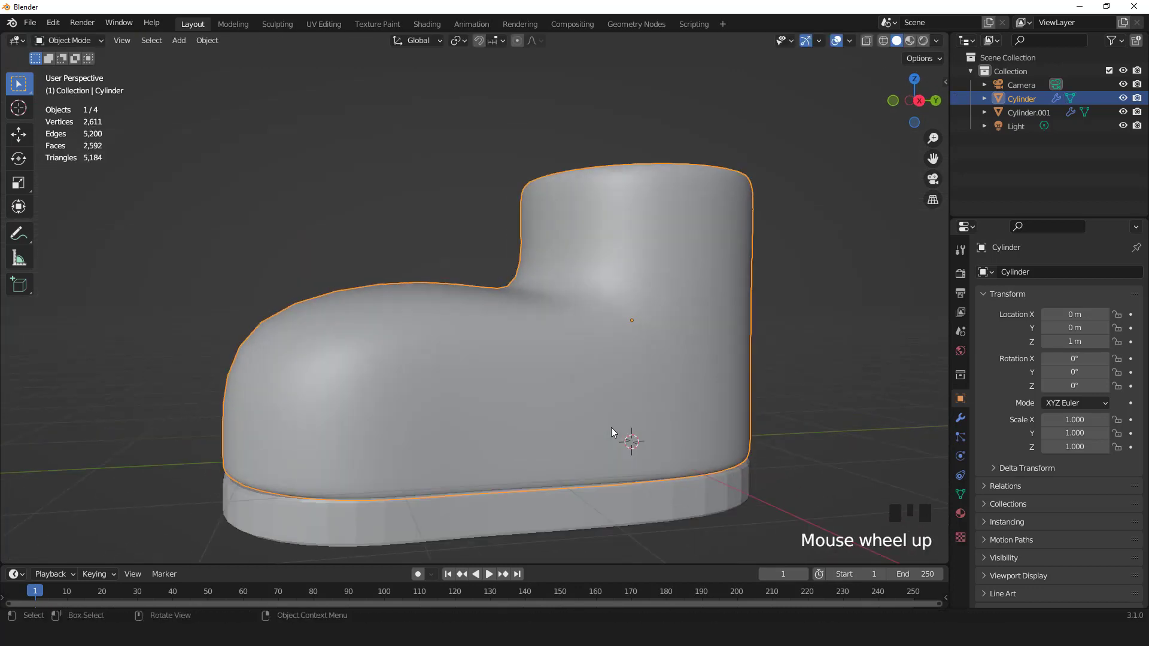
Select the edge loop just above the boot body's bottom rim, move it slightly downward, and return to Object Mode.
key("Tab")
key("2")
left_click(600, 473, "alt")
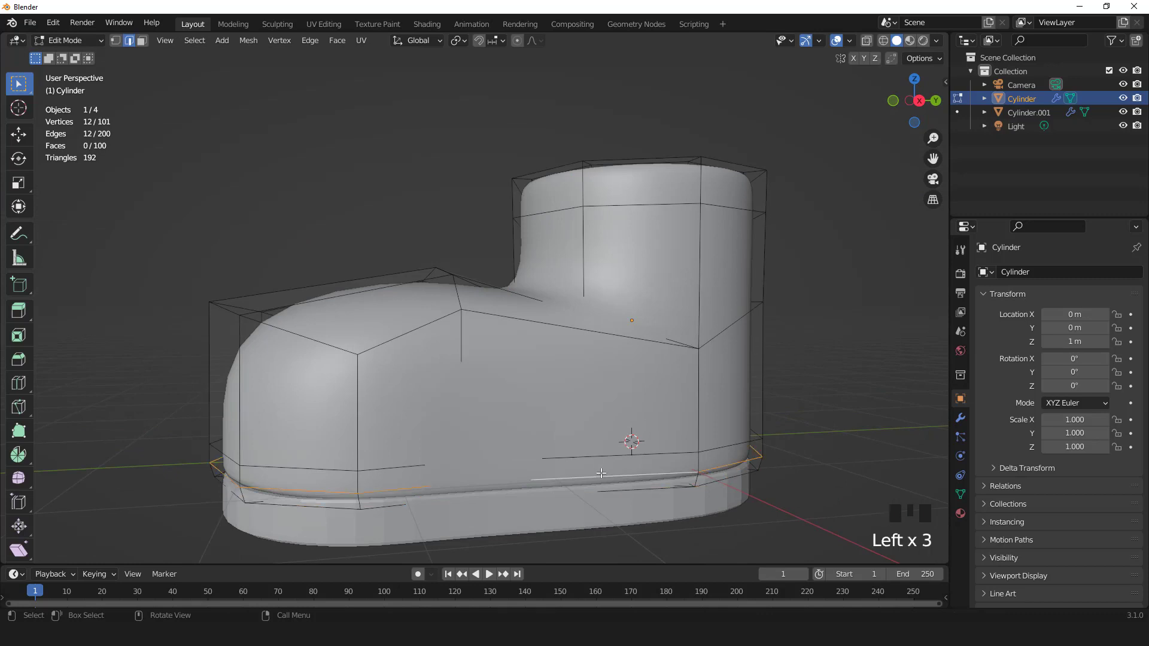
key("KP_3")
key("g")
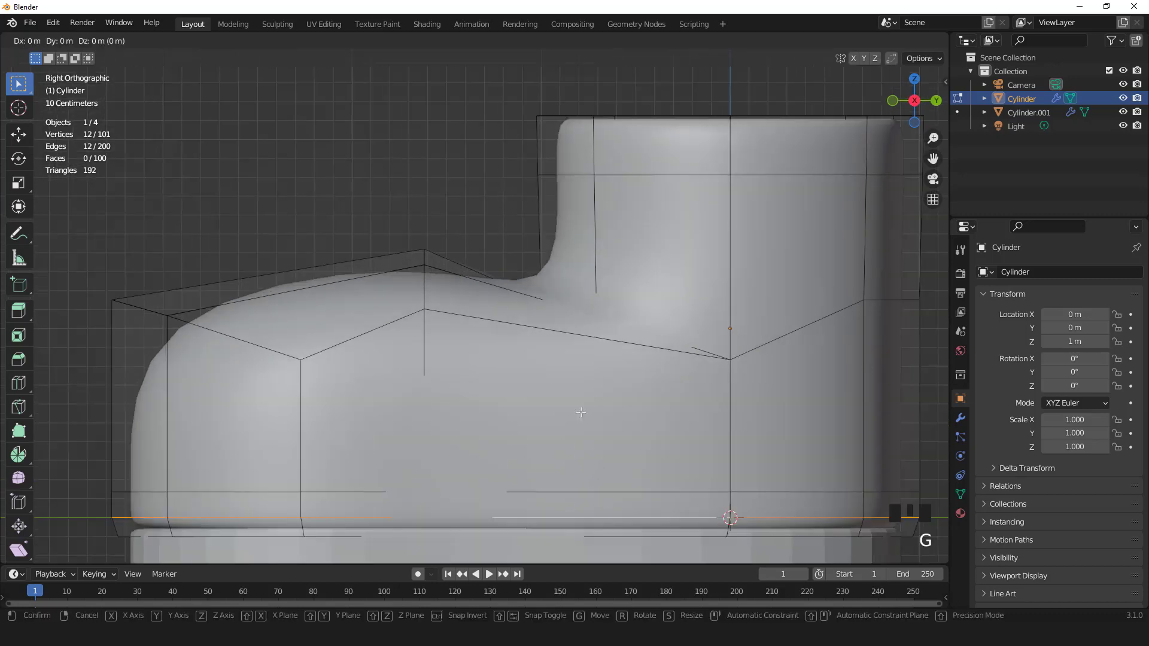
left_click(583, 417)
key("Tab")
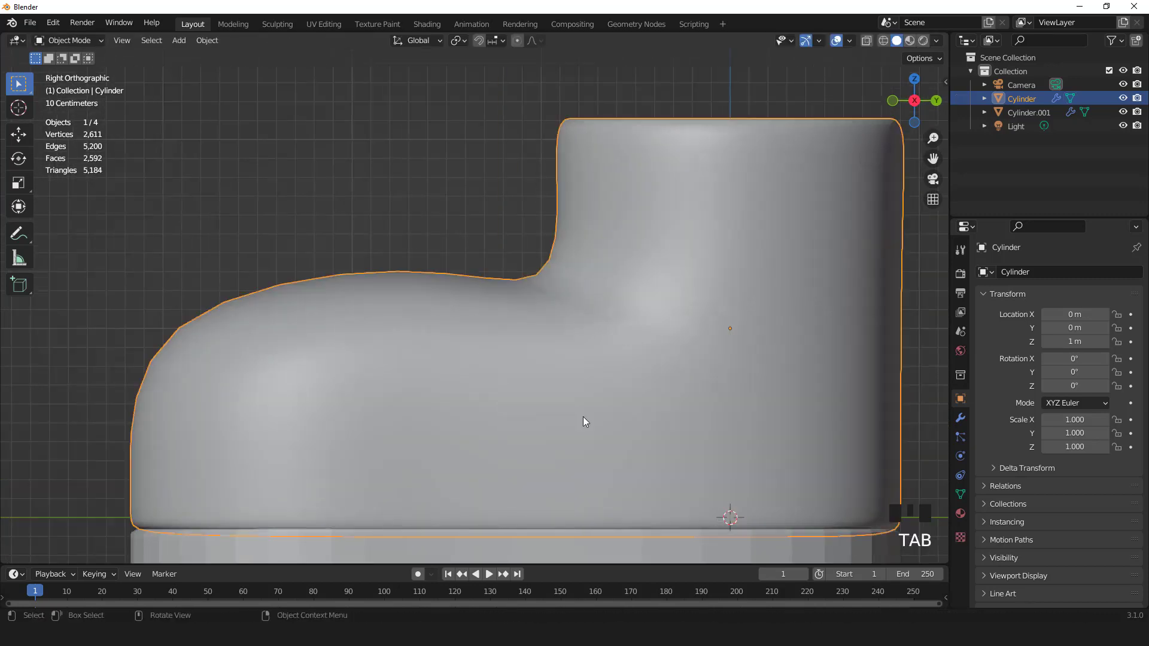
Select the sole object and shade it smooth.
scroll(582, 417, "down", 5)
middle_click_drag(478, 360, 532, 419)
left_click(532, 422)
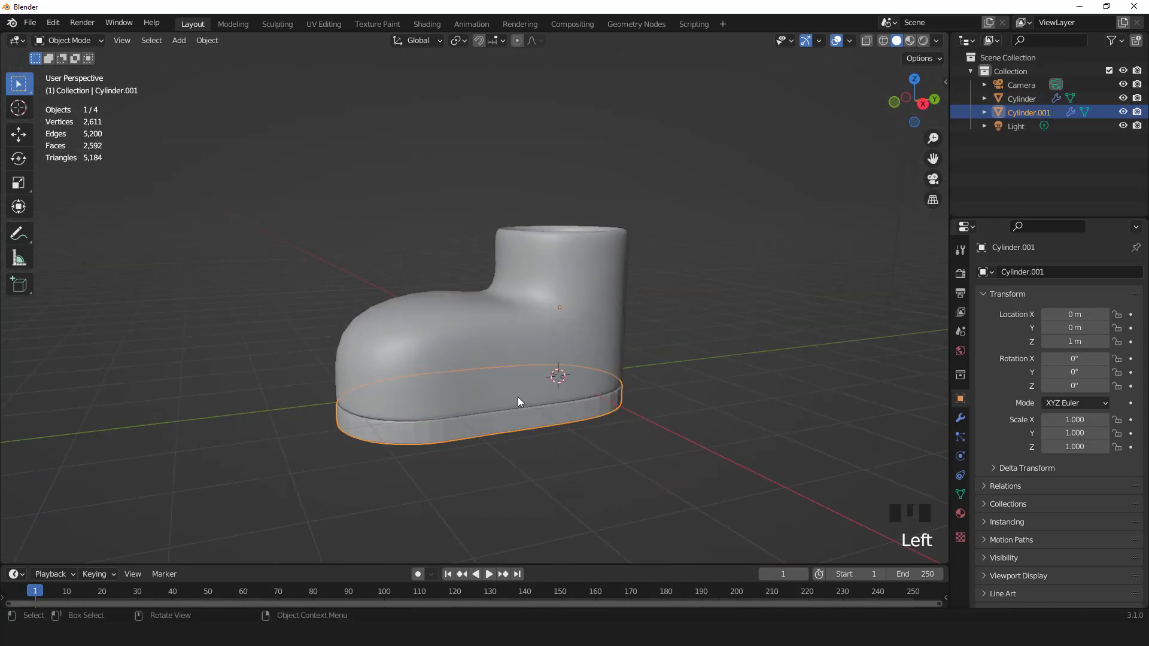
right_click_drag(516, 395, 475, 370)
mouse_move(475, 376)
middle_mouse_down()
mouse_move(598, 399)
mouse_move(612, 349)
mouse_move(424, 362)
mouse_move(446, 485)
mouse_move(436, 425)
mouse_move(487, 362)
mouse_move(597, 349)
mouse_move(441, 343)
mouse_move(484, 360)
middle_mouse_up()
key("KP_7")
key("KP_3")
scroll(484, 361, "up", 2)
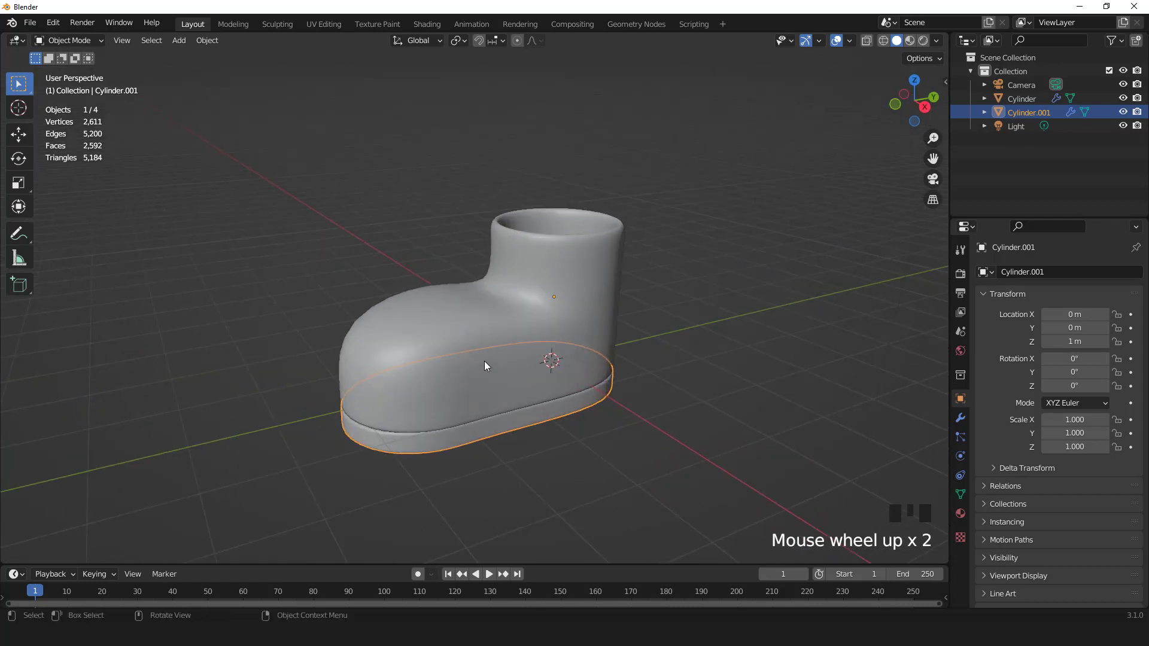
Add a new cylinder mesh with 20 vertices.
left_click(181, 41)
mouse_move(228, 60)
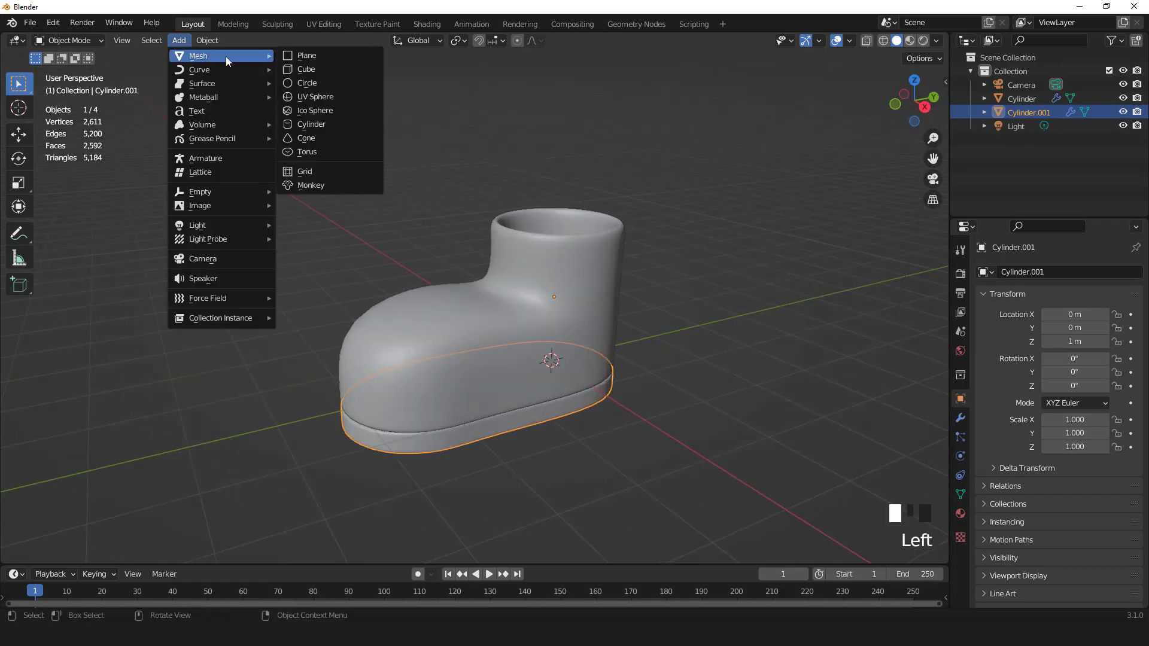
left_click(310, 127)
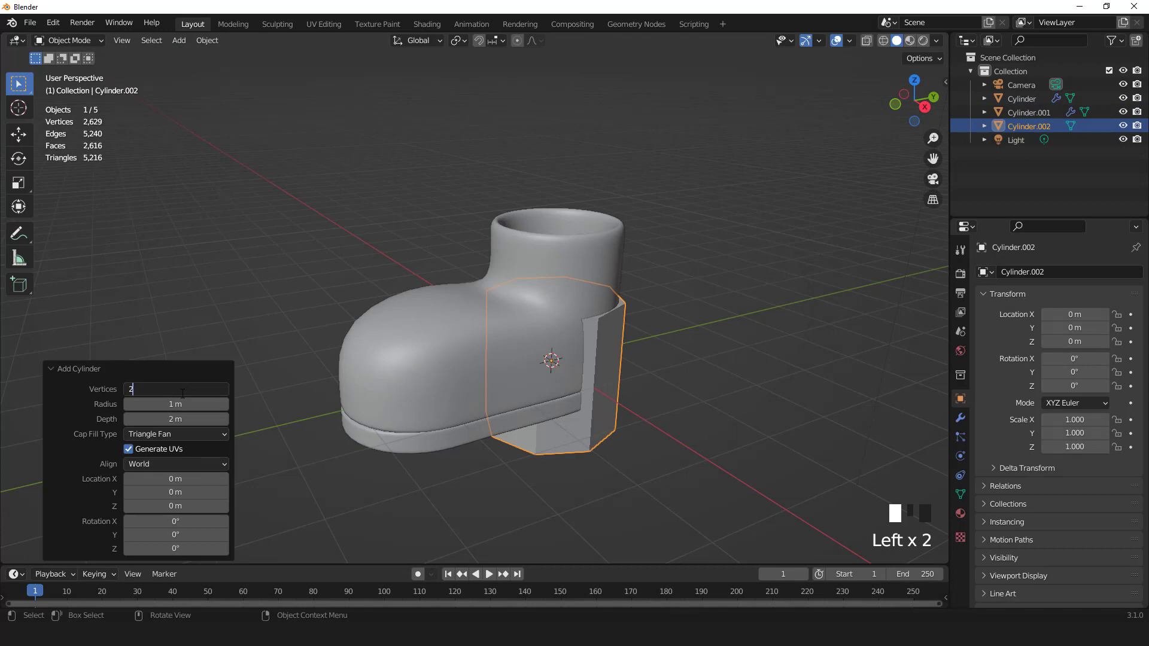
left_click(183, 393)
type("20")
key("Return")
scroll(477, 339, "down", 2)
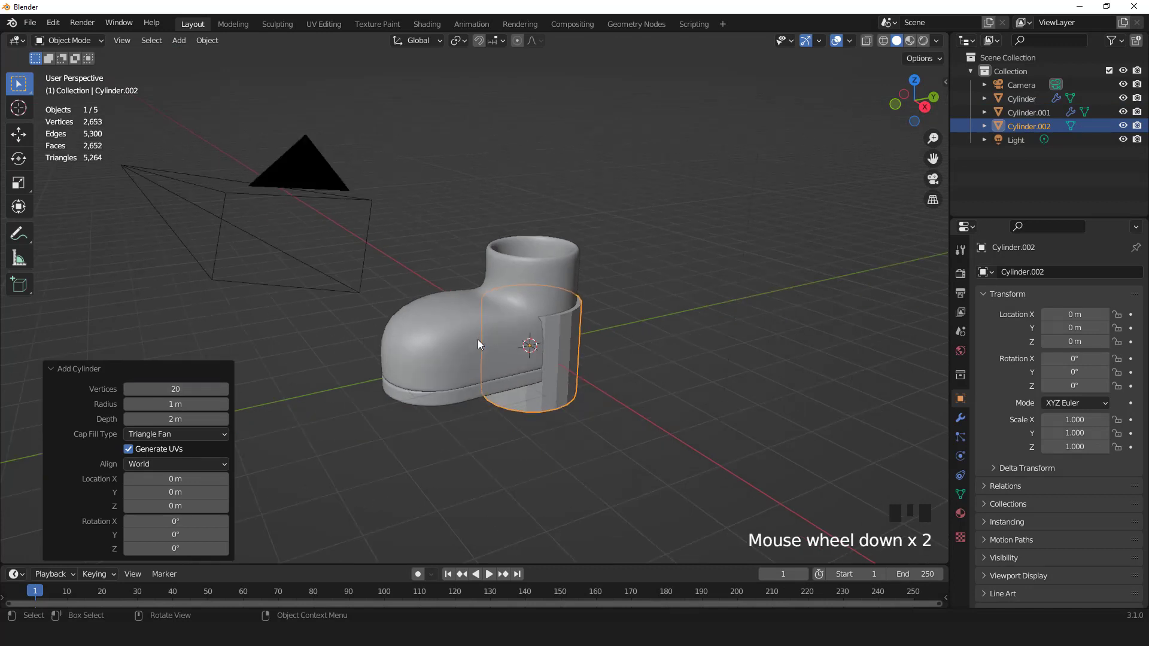
Isolate the new cylinder in local view and flatten it to about 0.272 along Z.
key("KP_Divide")
key("KP_1")
scroll(478, 340, "down", 4)
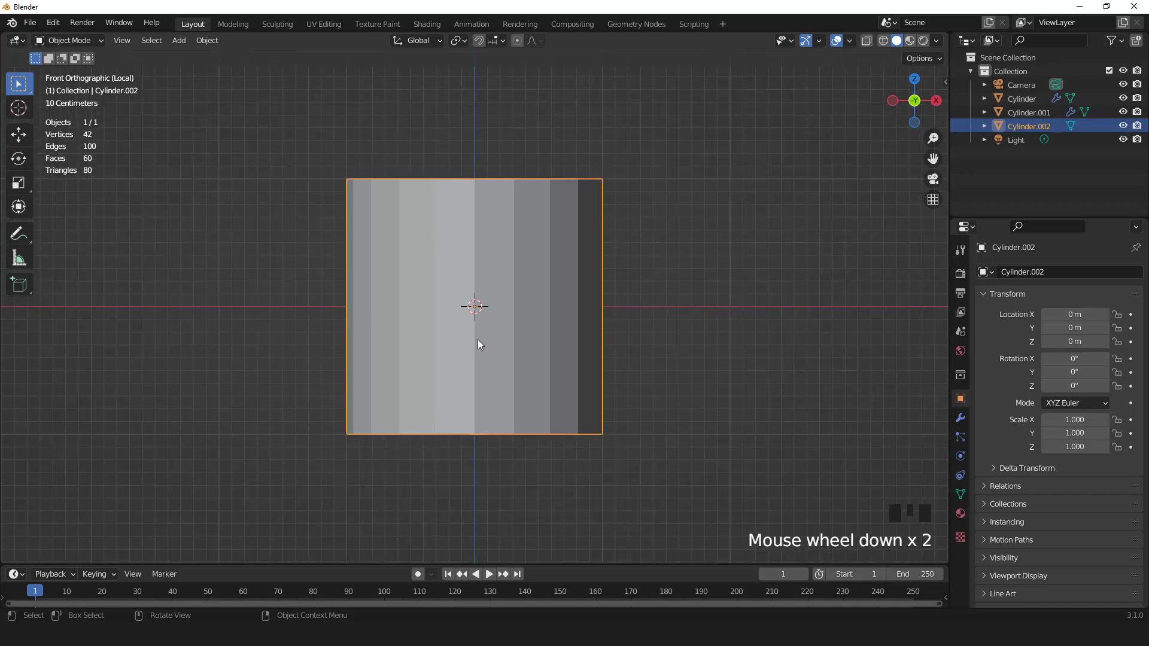
key("s")
key("z")
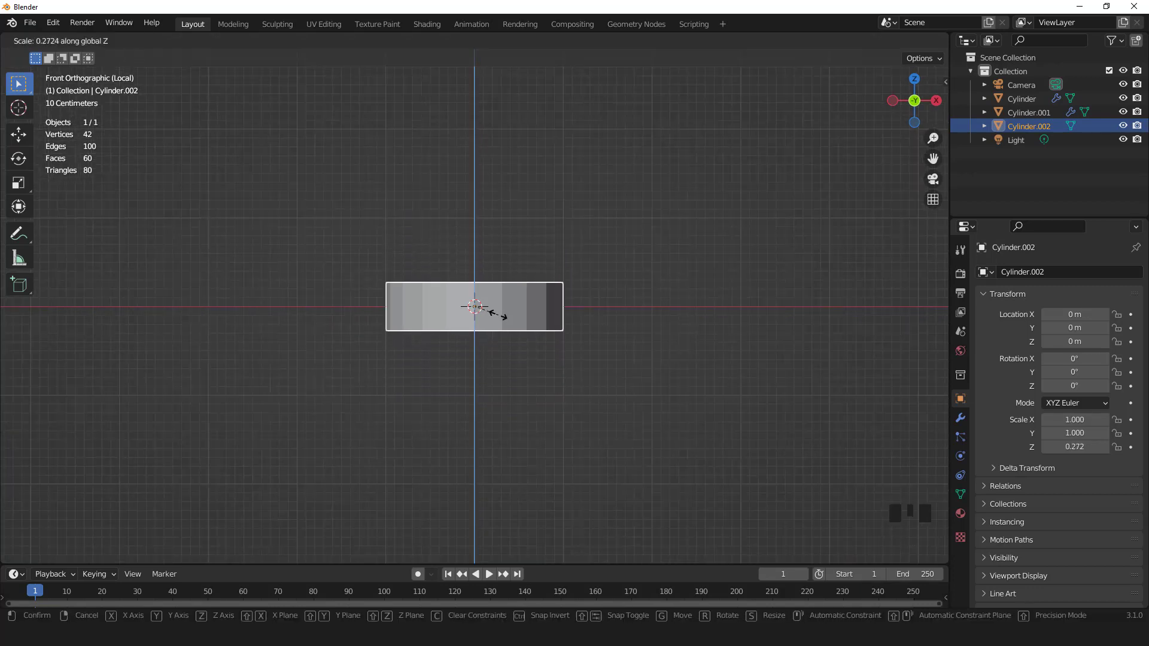
left_click(502, 317)
middle_click_drag(487, 293, 513, 317)
scroll(504, 309, "up", 1)
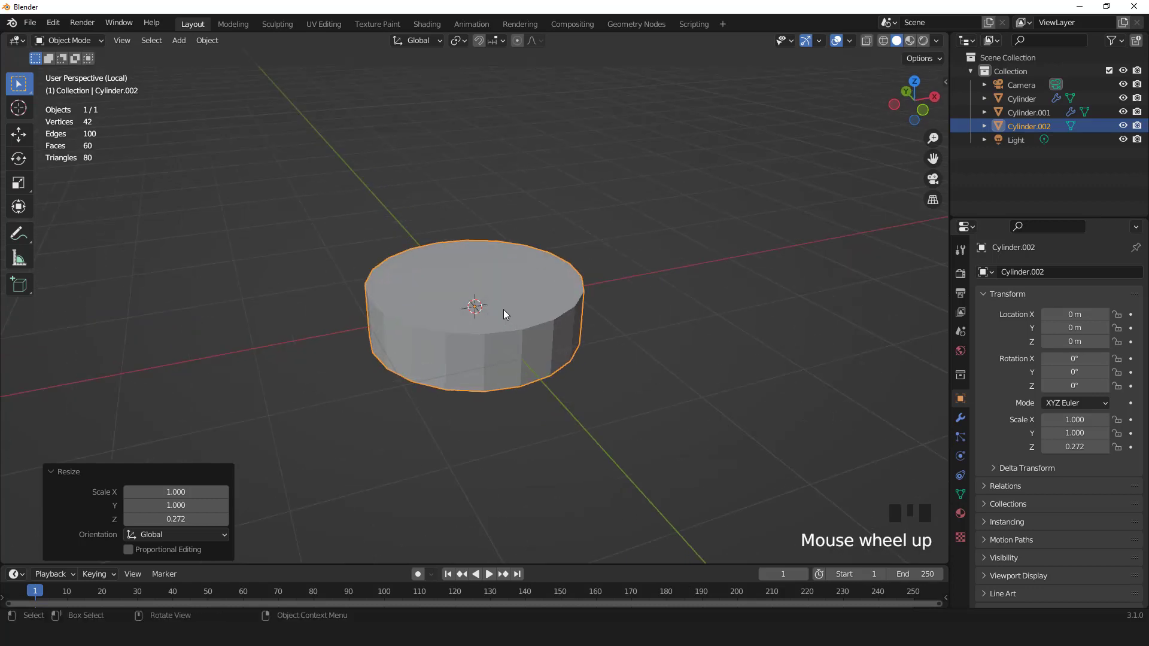
Select the flattened cylinder's top and bottom cap faces and inset them by about 0.49 m.
key("Tab")
scroll(503, 310, "up", 2)
key("3")
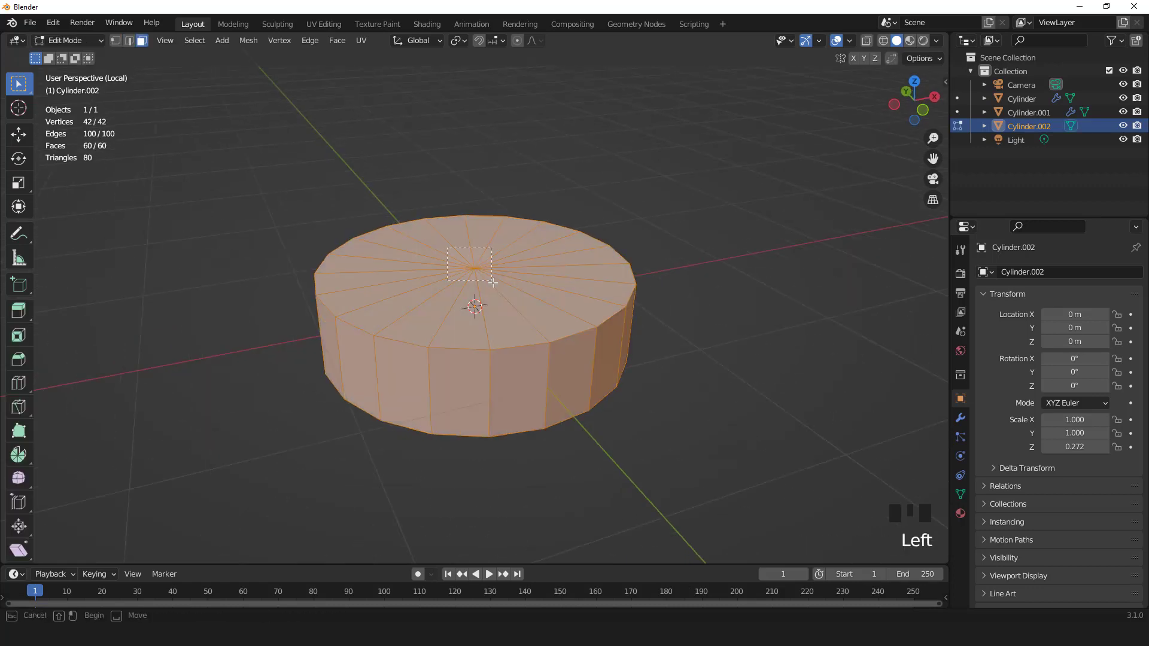
left_click_drag(493, 283, 494, 284)
middle_click_drag(521, 377, 443, 288)
left_click_drag(448, 294, 498, 356, "shift")
key("KP_7")
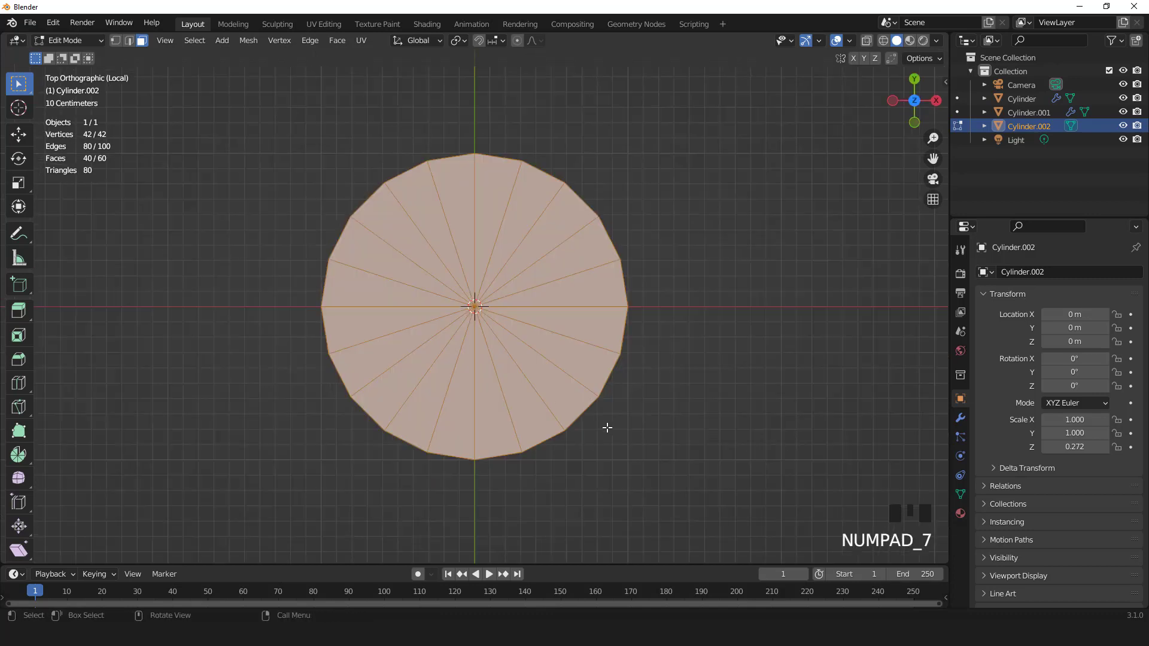
key("i")
left_click(564, 387)
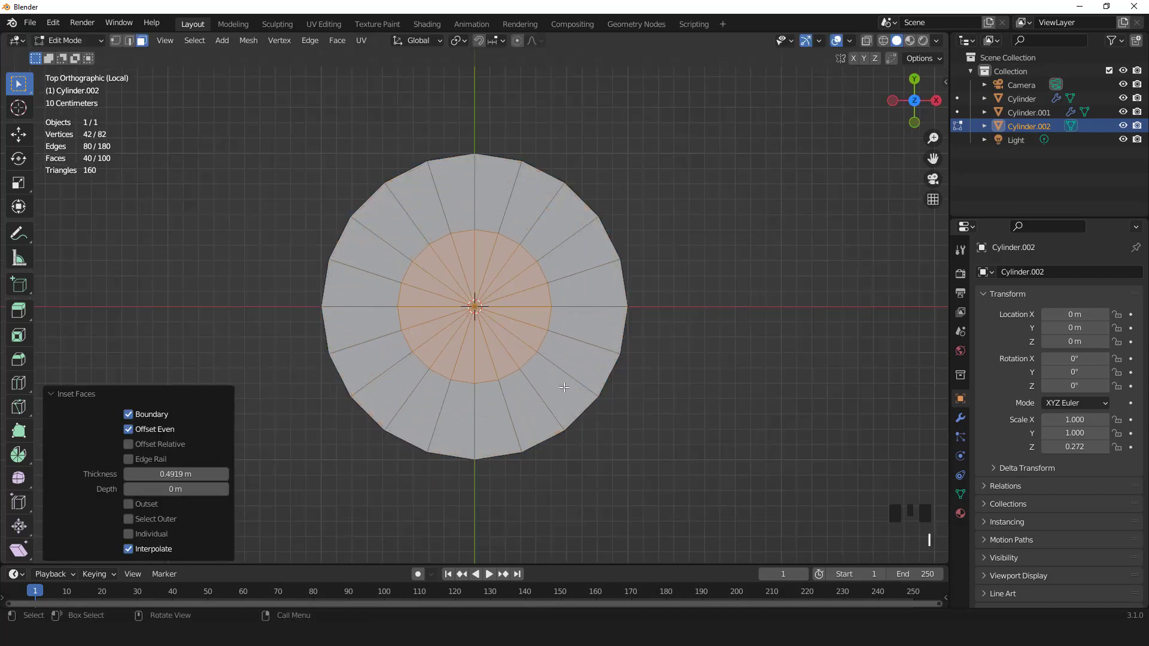
Bridge the inset caps into a through hole, then in Object Mode give the ring a level 2 subdivision surface.
right_click(644, 225)
left_click(598, 329)
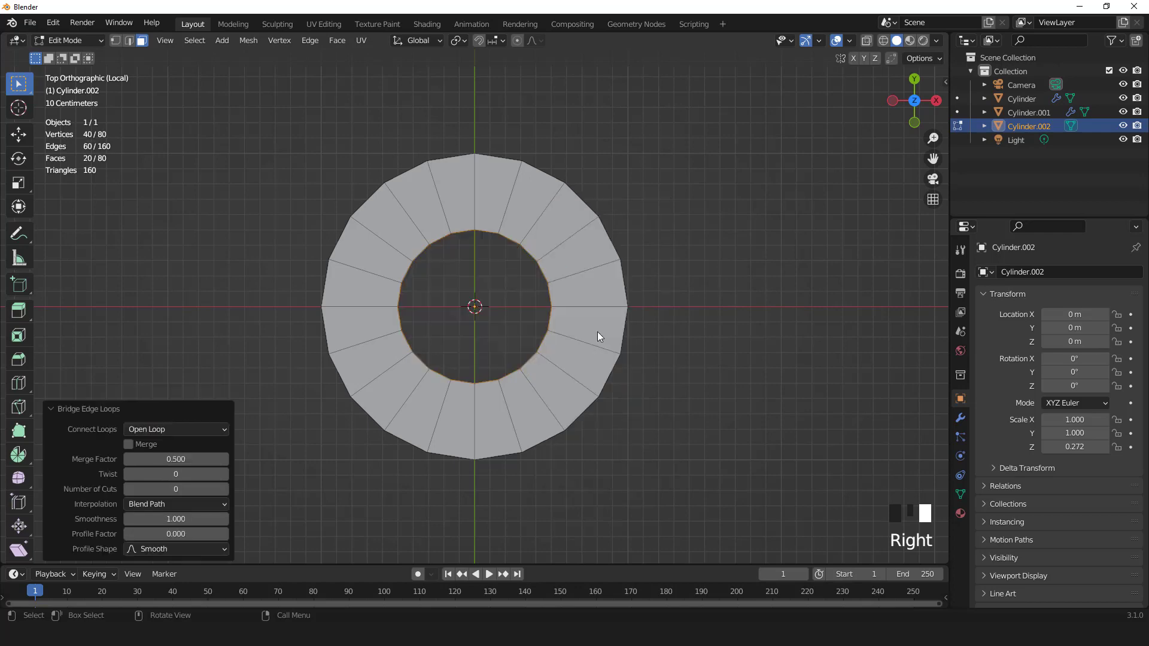
middle_click_drag(597, 332, 565, 312)
key("Tab")
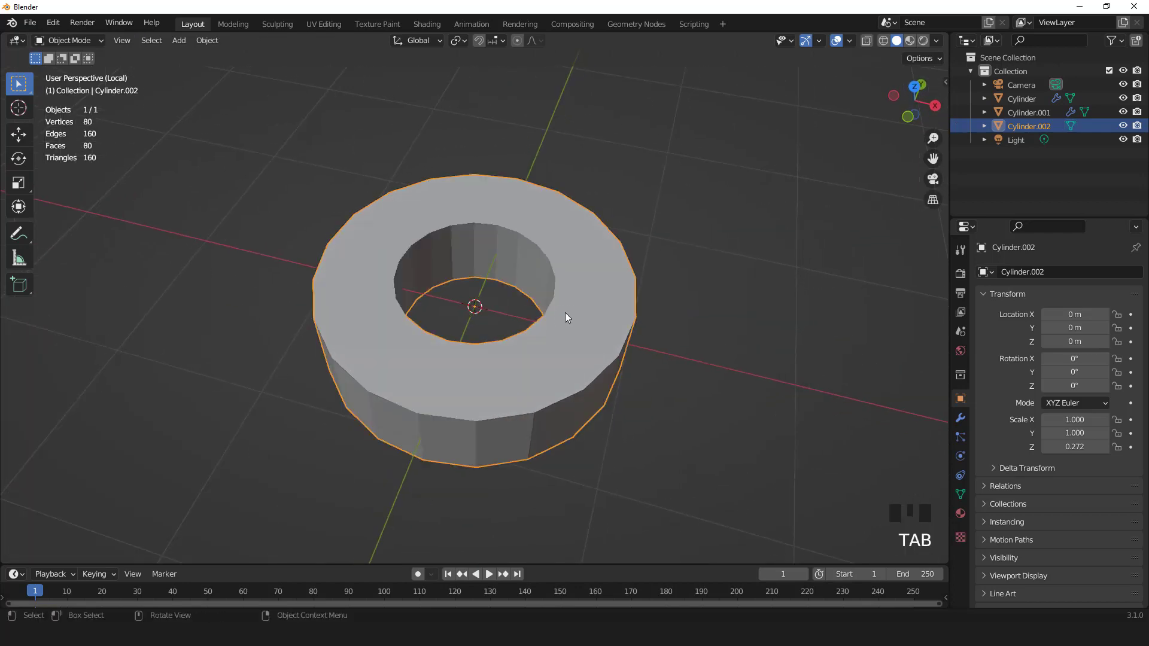
key("ctrl+2")
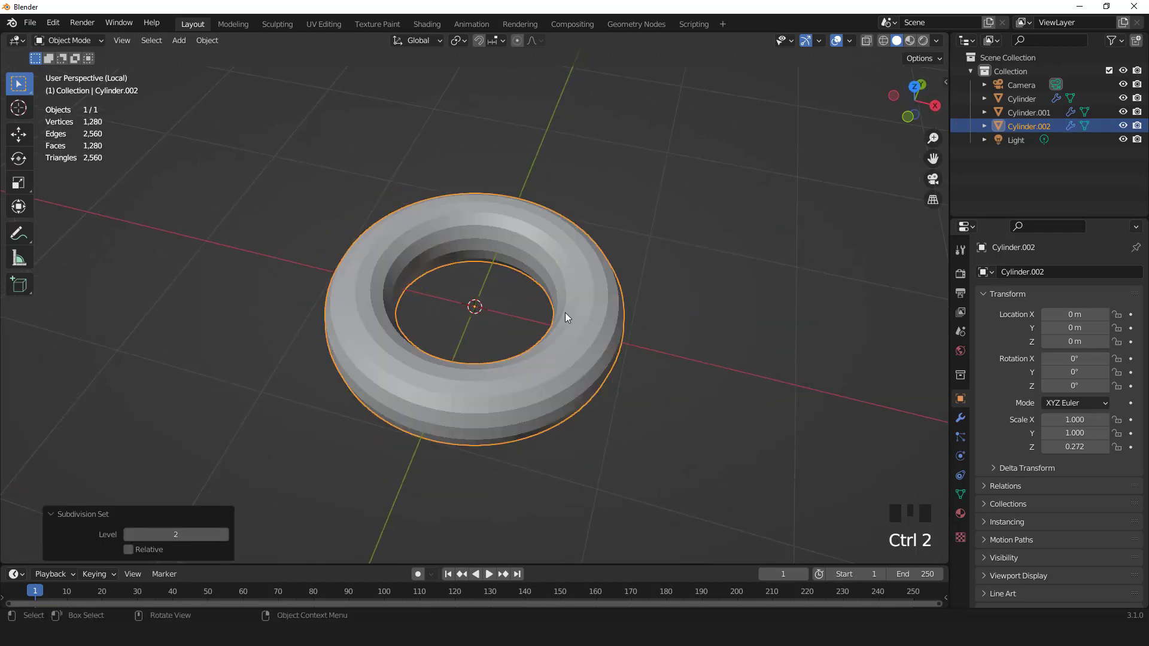
Shade the ring smooth.
right_click(564, 312)
left_click(565, 313)
middle_click_drag(564, 332, 569, 353)
scroll(572, 350, "up", 3)
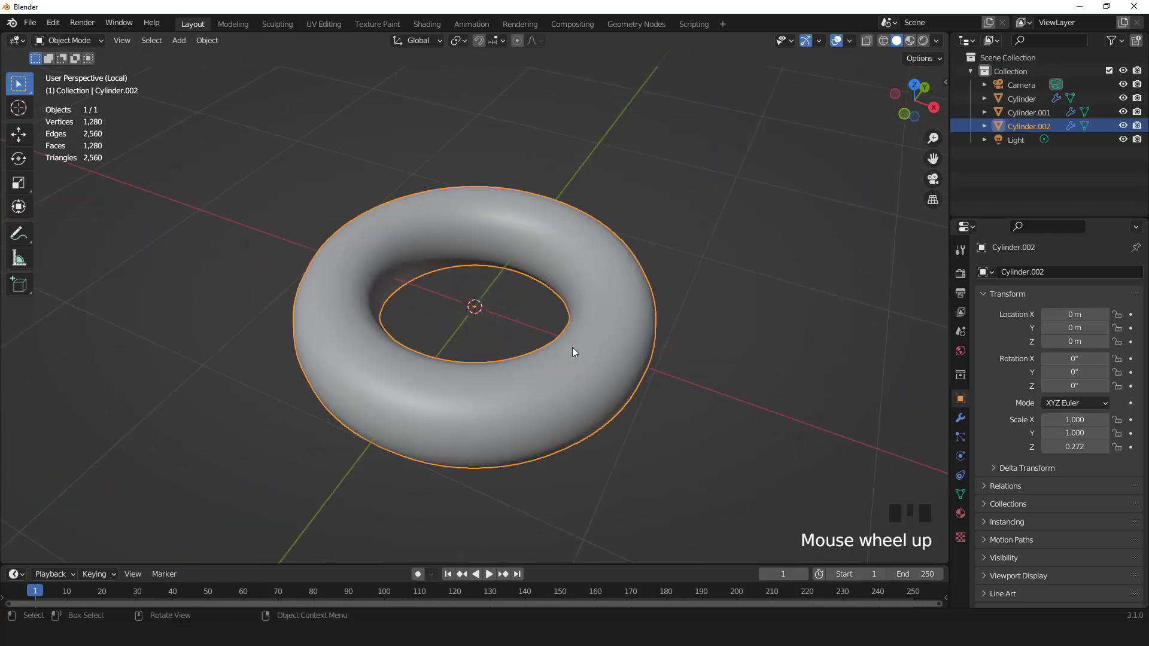
Fatten the ring's inner wall faces inward in Edit Mode to narrow the hole, returning to Object Mode.
key("Tab")
key("alt+s")
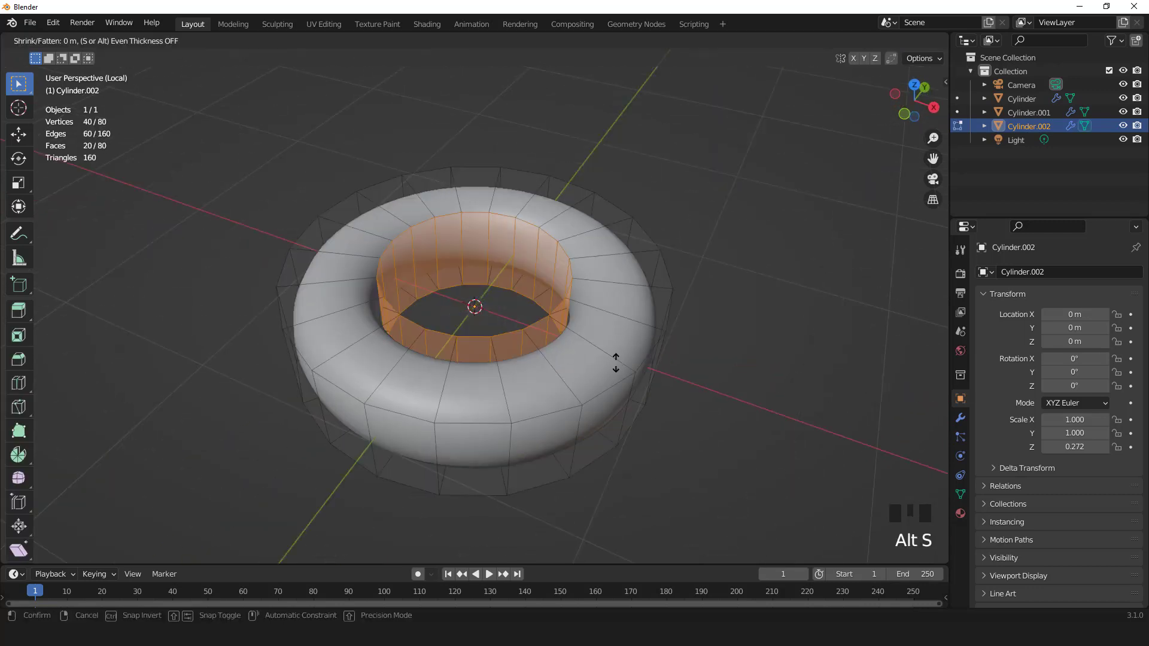
left_click(604, 355)
key("Tab")
scroll(604, 354, "down", 2)
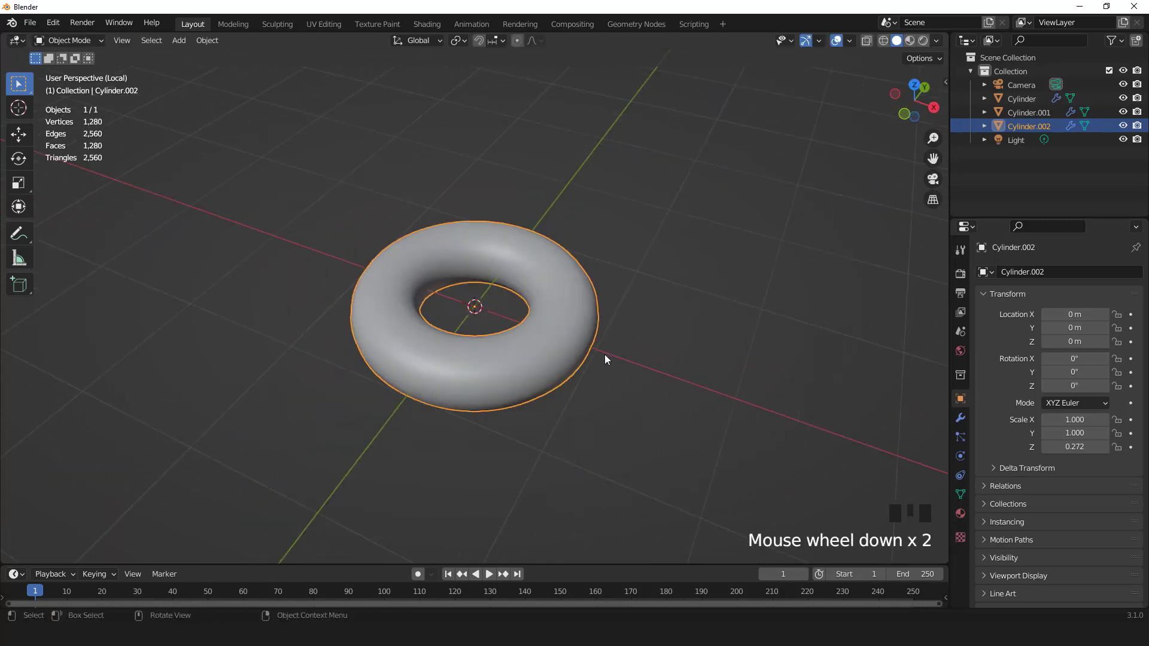
Leave local view and move the ring above the boot's toe, about -2.01 m along Y and 1.48 m along Z.
key("KP_Divide")
key("KP_3")
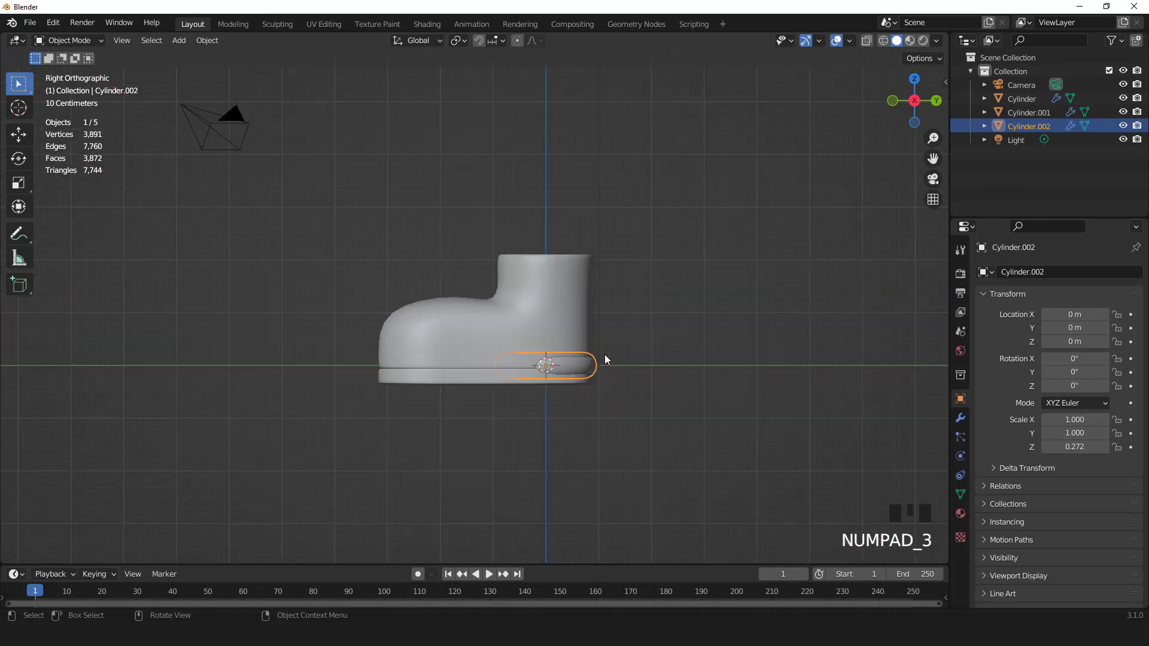
scroll(604, 354, "up", 2)
key("g")
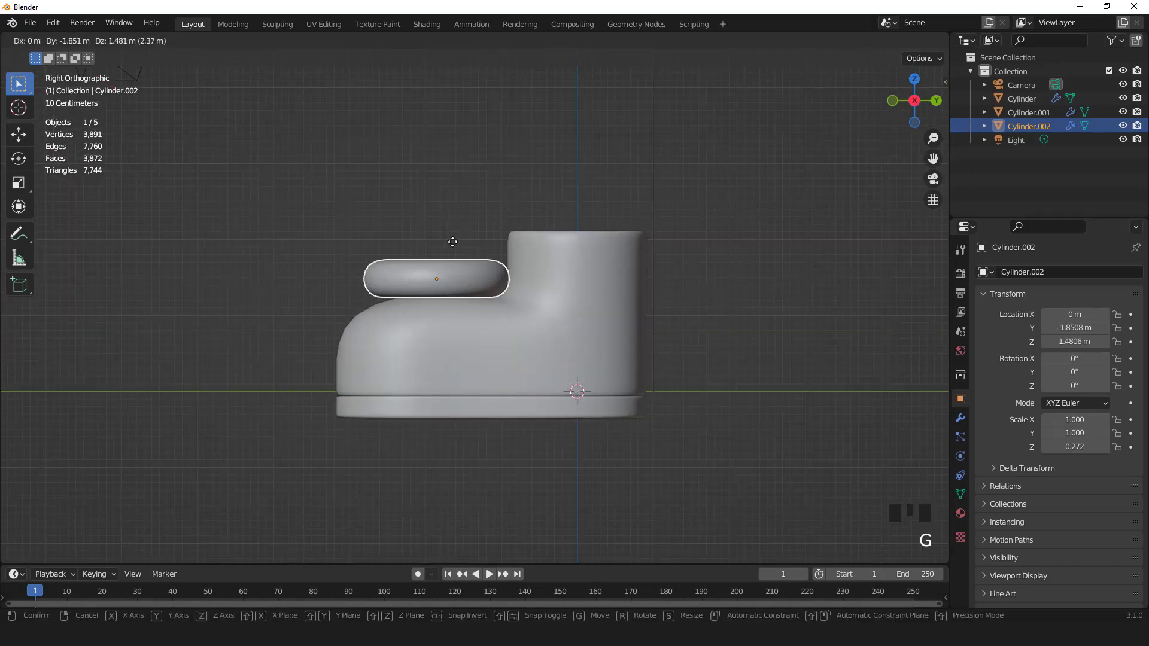
left_click(451, 242)
Scale the ring down uniformly to eyelet size, to about 0.165 in X and Y.
key("s")
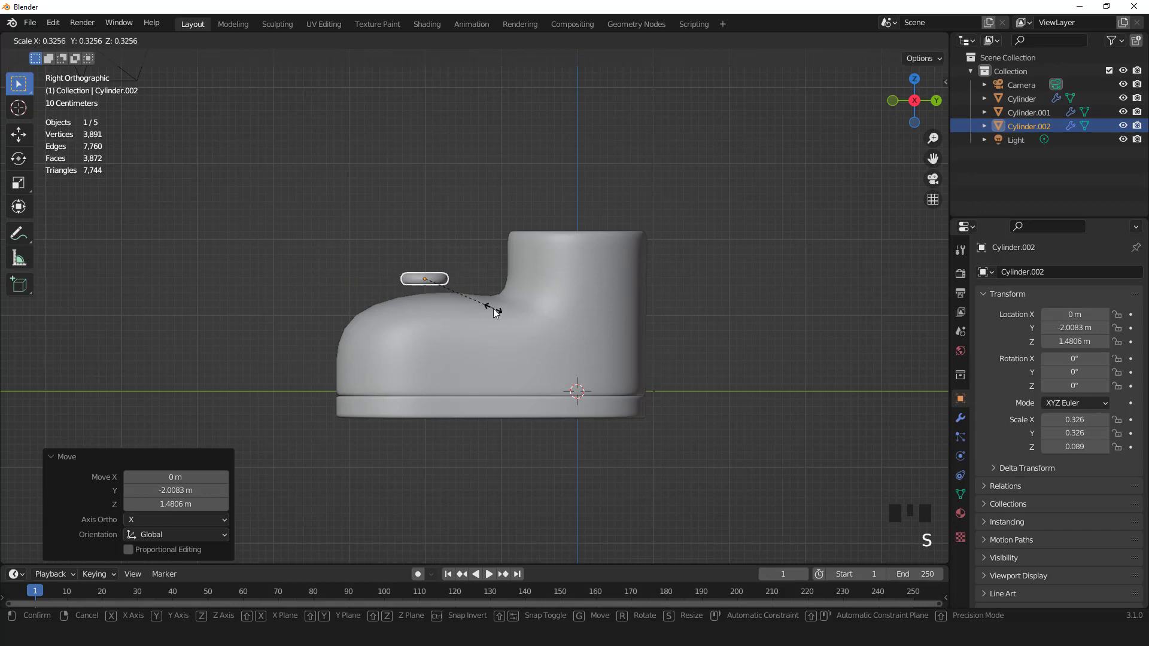
left_click(493, 307)
key("KP_7")
key("s")
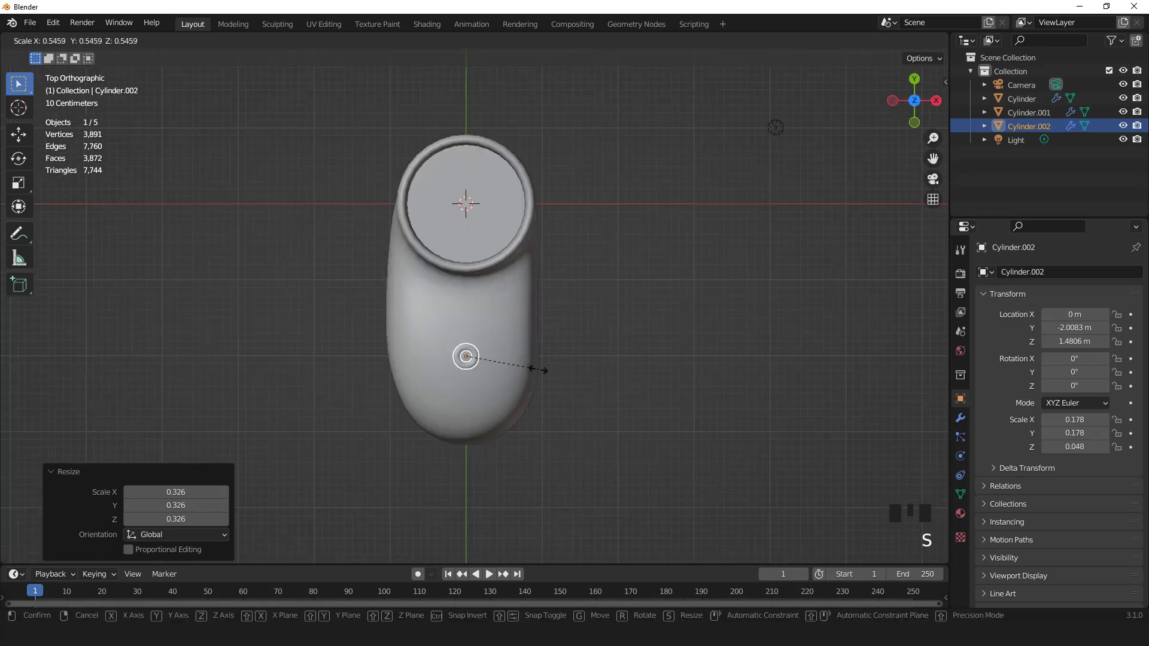
left_click(537, 369)
Flatten the ring along Z by a factor of about 0.8.
scroll(538, 368, "up", 4)
key("5")
key("KP_1")
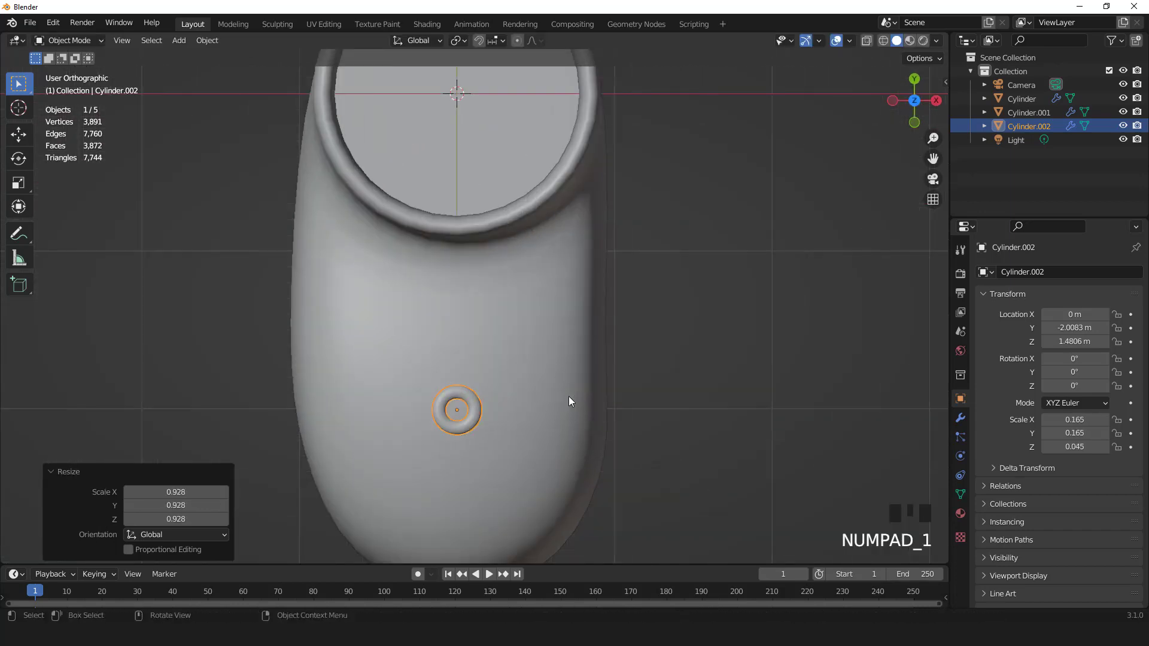
scroll(568, 396, "up", 2)
key("s")
key("z")
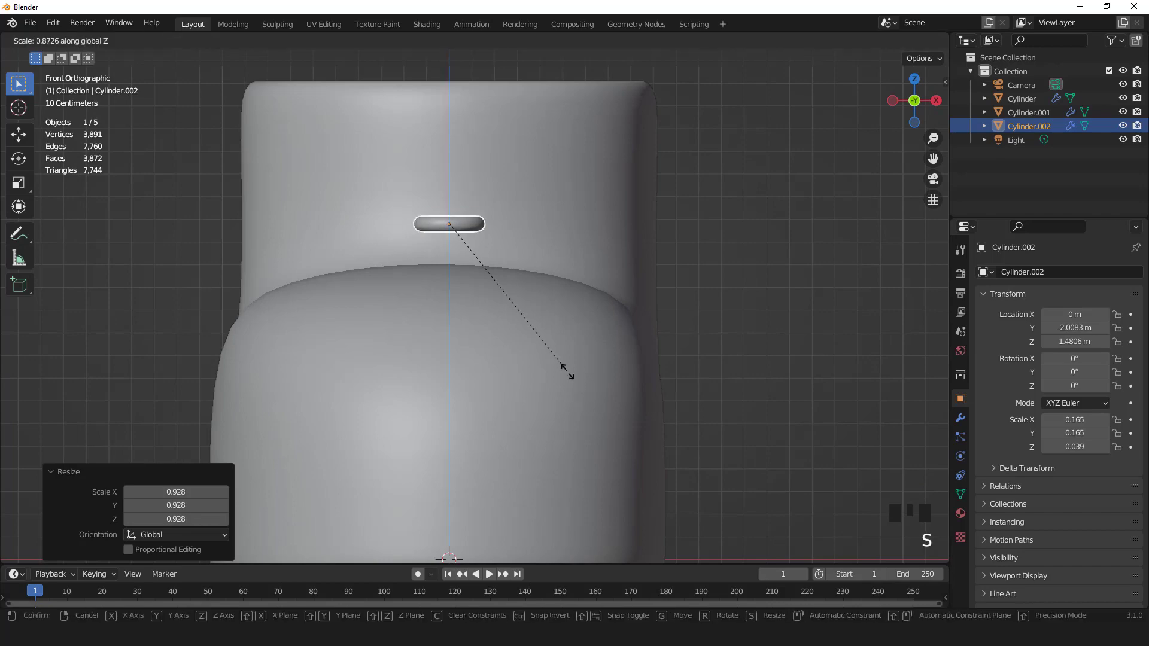
left_click(559, 364)
Move the ring just above one side of the toe, to about X 0.38 m, Y -1.99 m and Z 1.34 m.
key("KP_7")
scroll(558, 363, "down", 2)
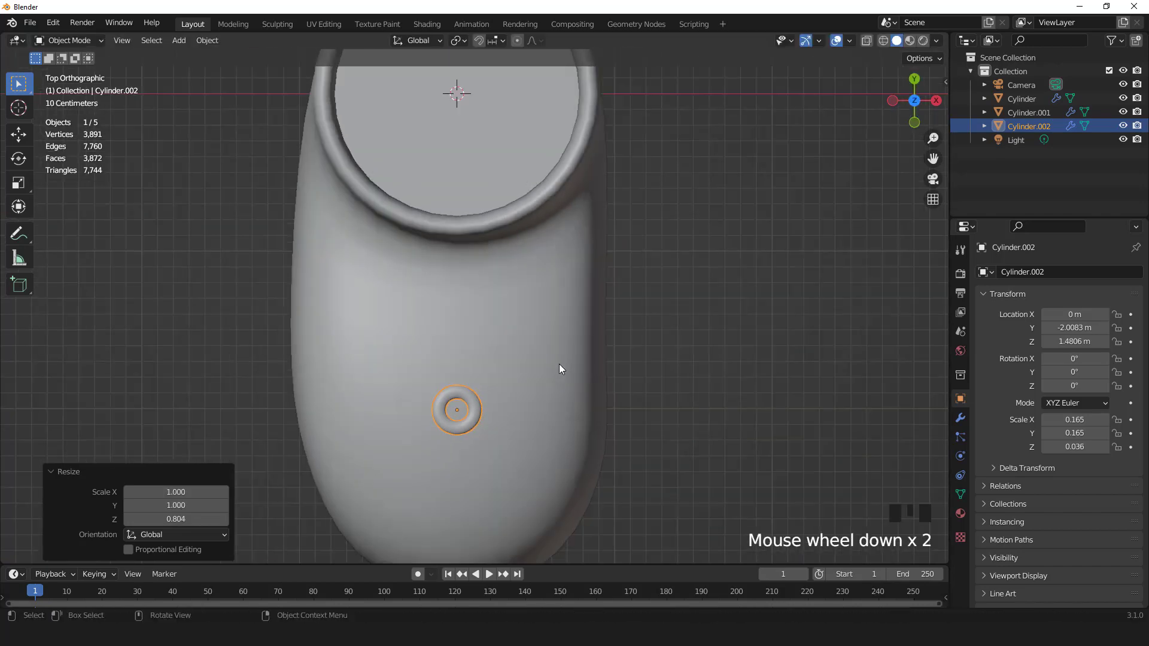
scroll(558, 364, "down", 2)
key("g")
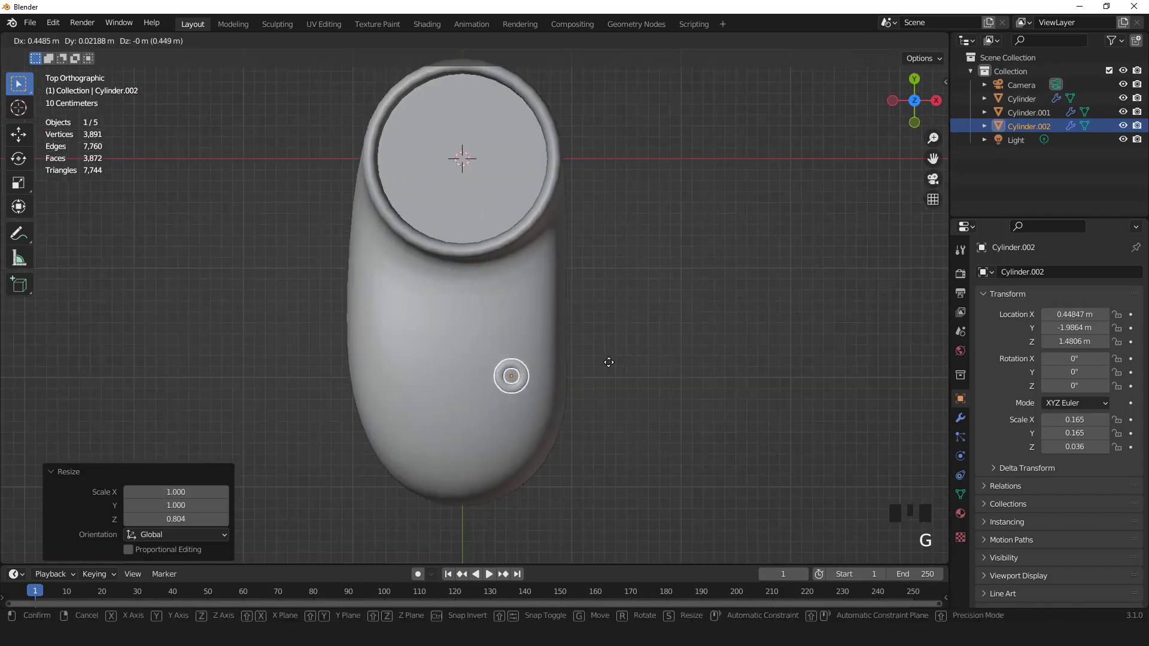
left_click(608, 362)
key("KP_1")
scroll(614, 329, "up", 2)
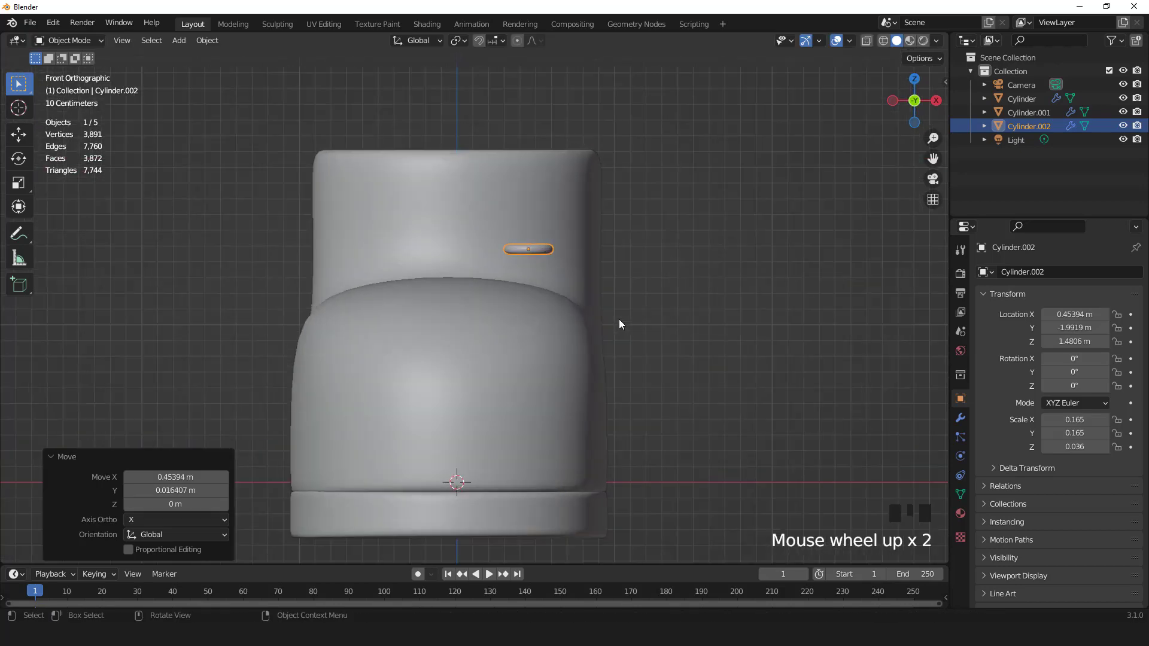
key("g")
left_click(608, 347)
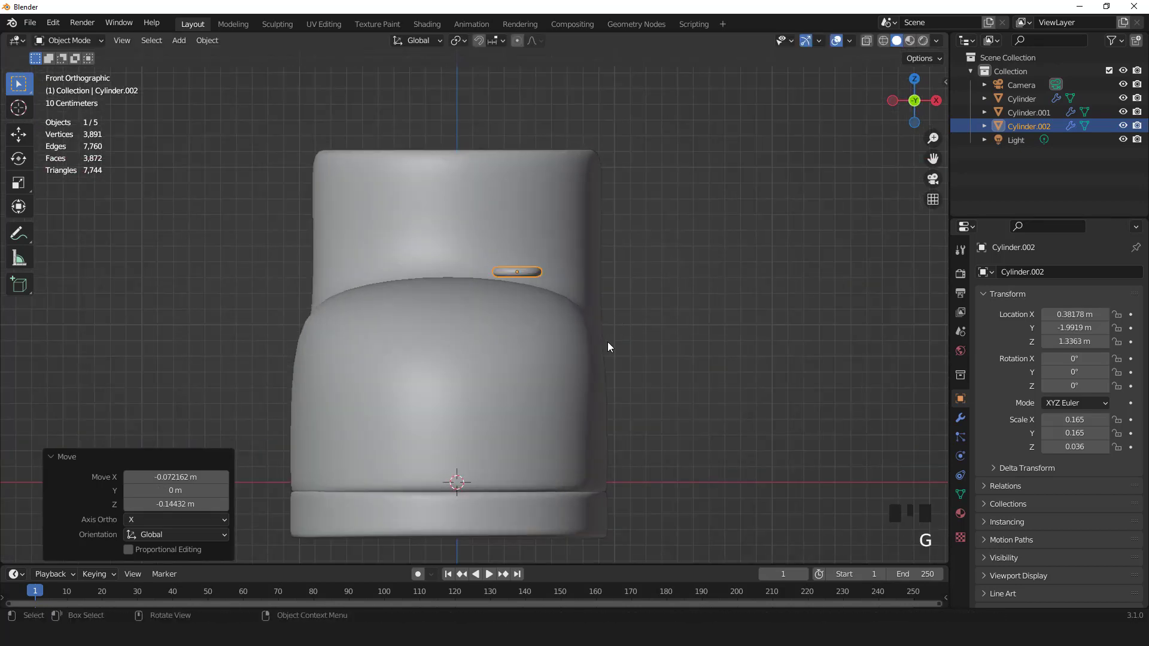
Tilt the ring about 9.6° in the front view and lower it about 0.07 m onto the toe's surface.
key("KP_Decimal")
scroll(618, 365, "down", 2)
key("r")
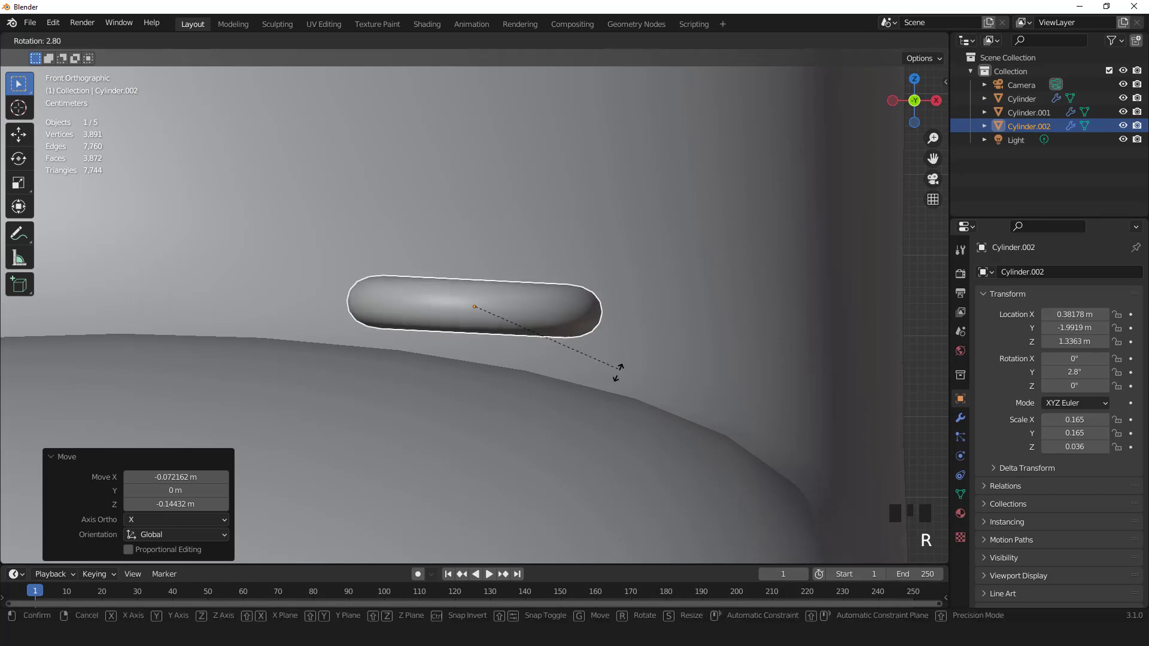
left_click(610, 386)
key("g")
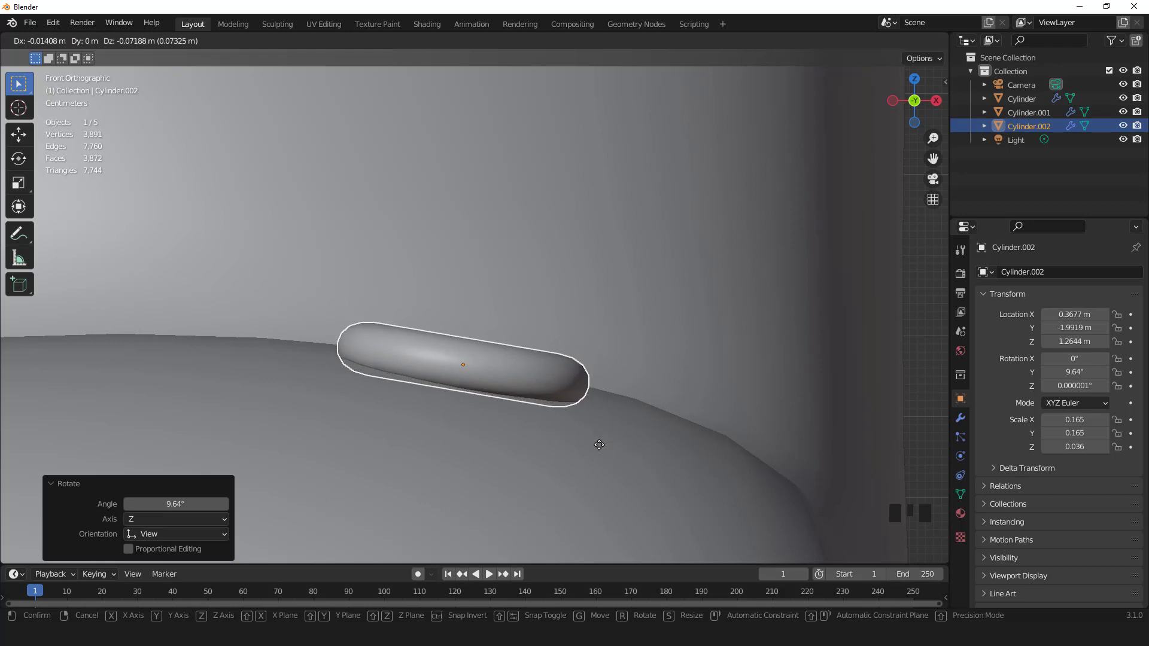
left_click(598, 445)
Rotate the ring about -3.3° in the right side view to follow the toe's slope.
key("KP_3")
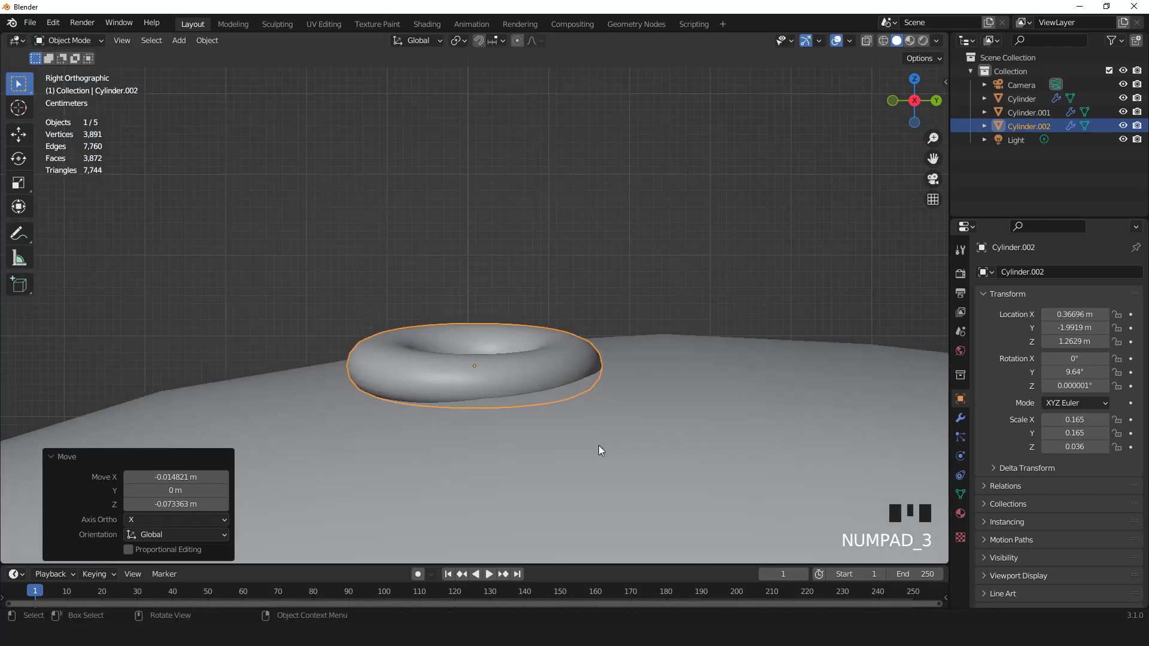
key("r")
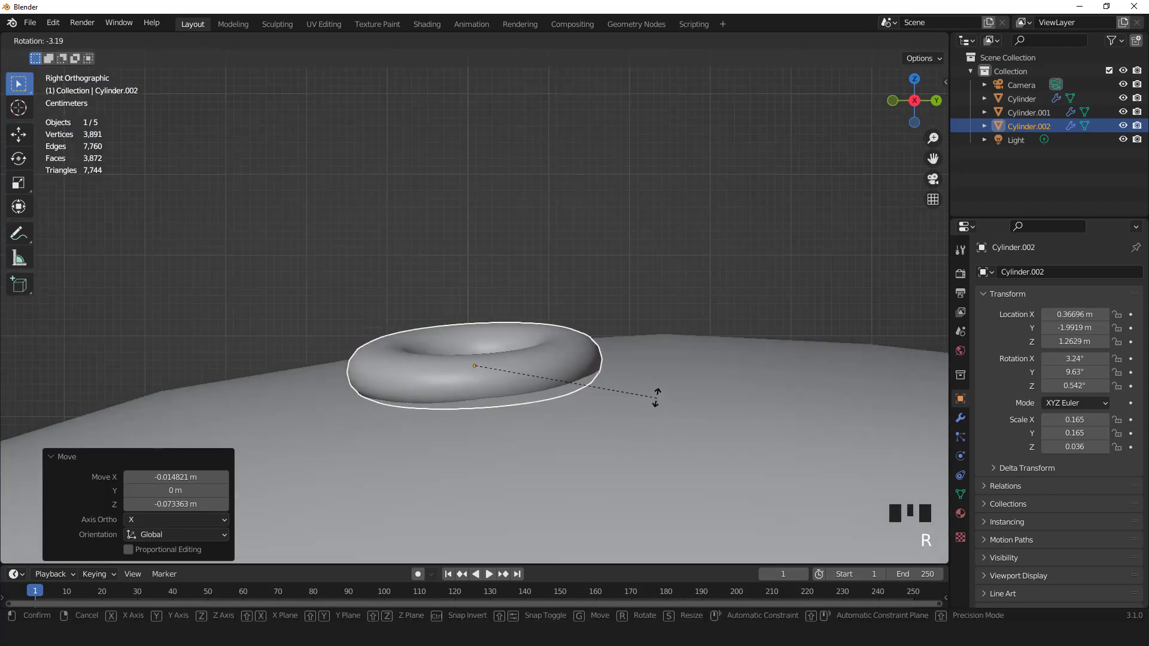
left_click(656, 397)
Move the ring about 0.16 m along X and 0.18 m along Y, closer to the boot's side and shaft.
scroll(656, 397, "down", 9)
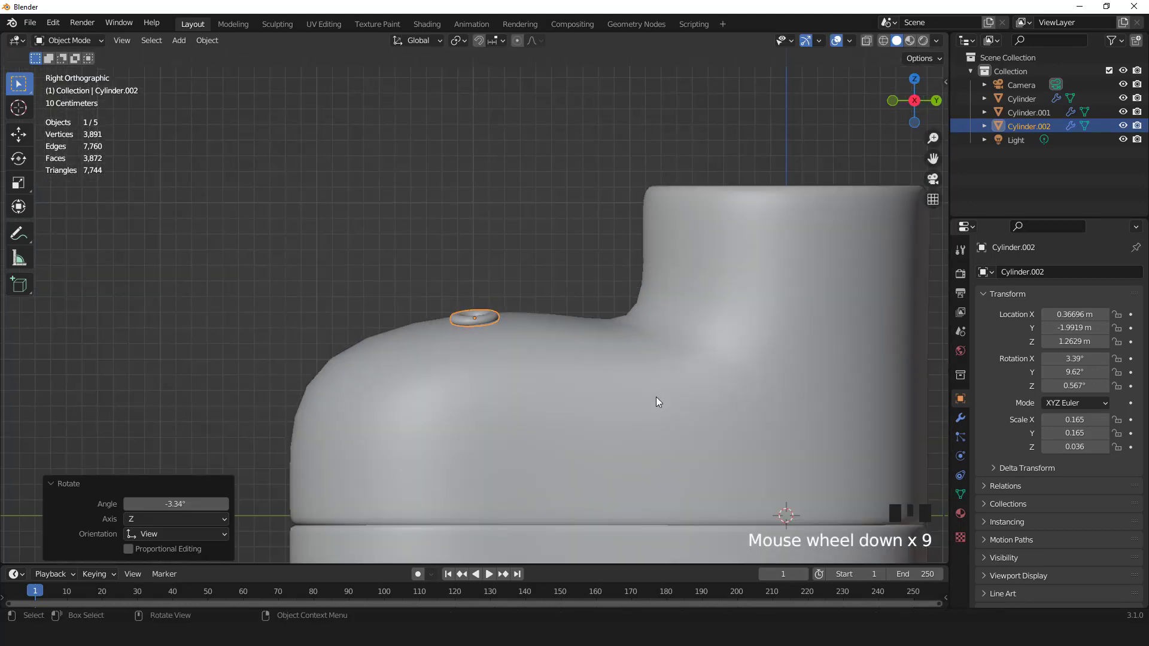
key("KP_7")
scroll(655, 397, "down", 2)
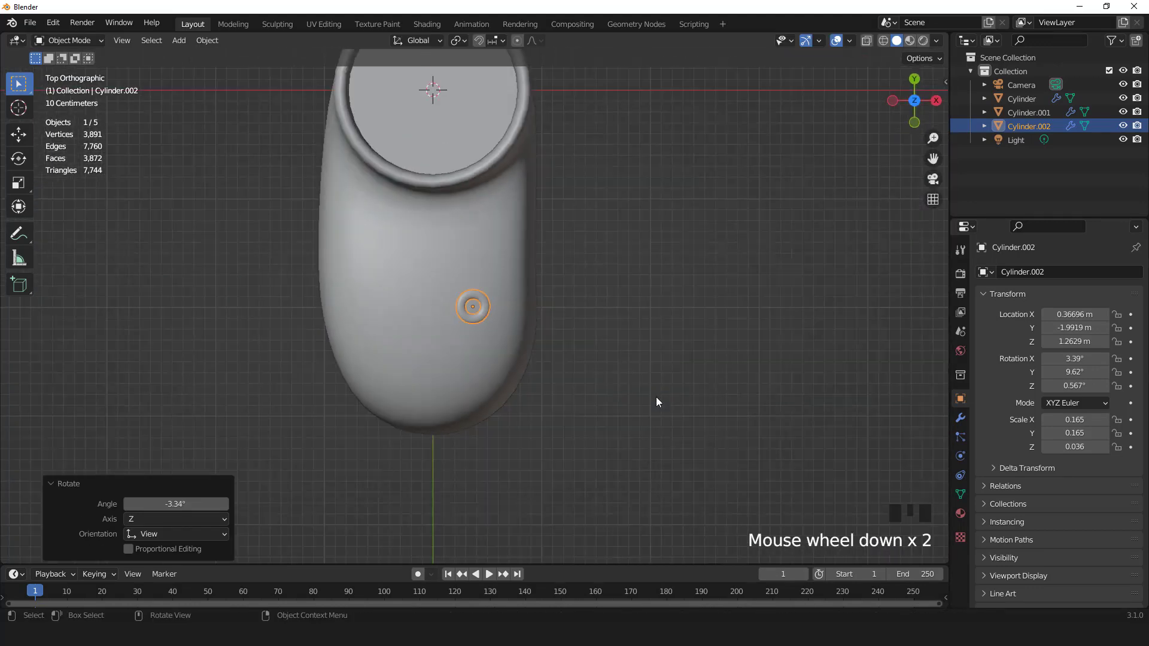
key("g")
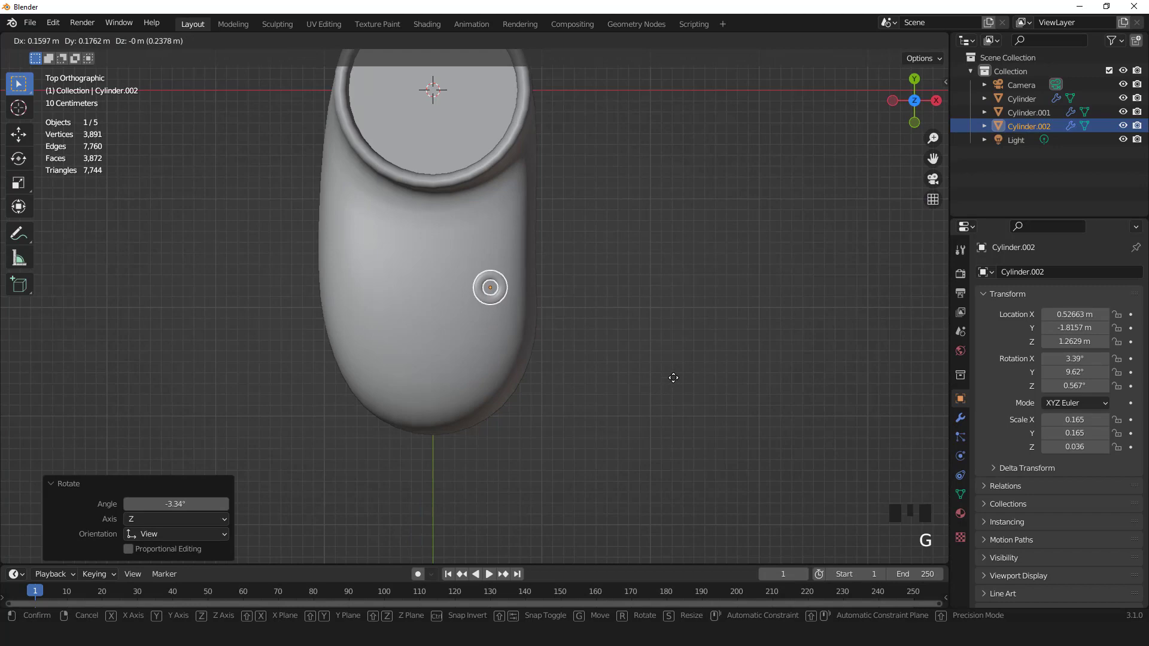
left_click(673, 377)
Rotate the ring about 1.9° in the right side view to match the surface at its new position.
key("KP_3")
scroll(558, 357, "up", 7)
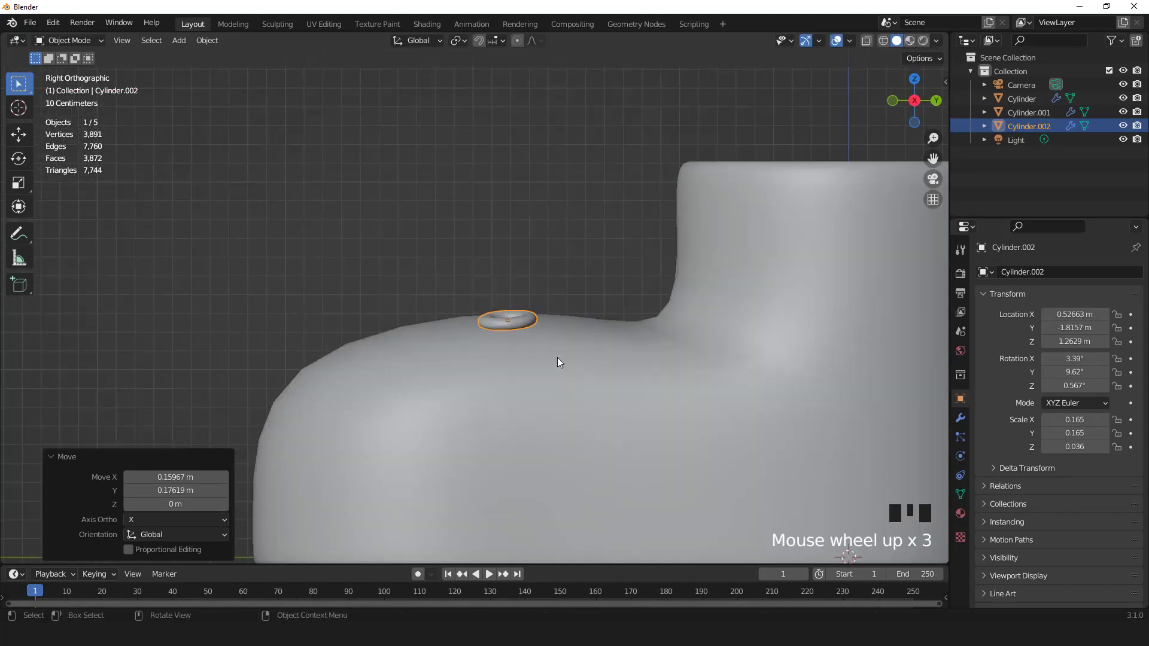
scroll(558, 362, "up", 3)
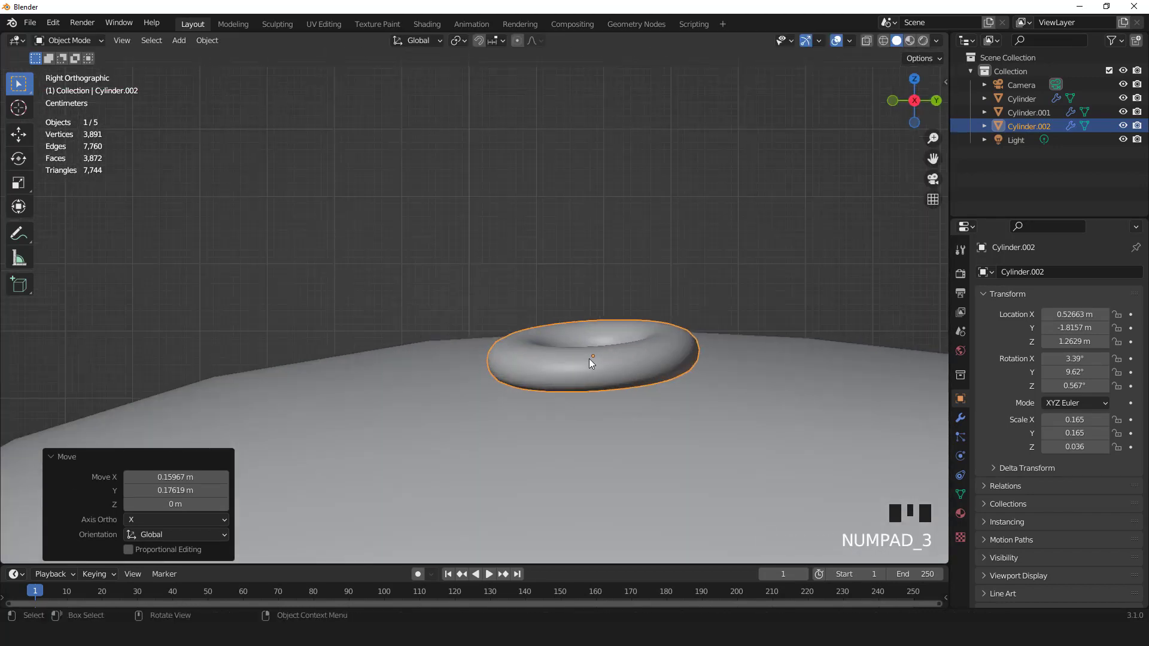
key("r")
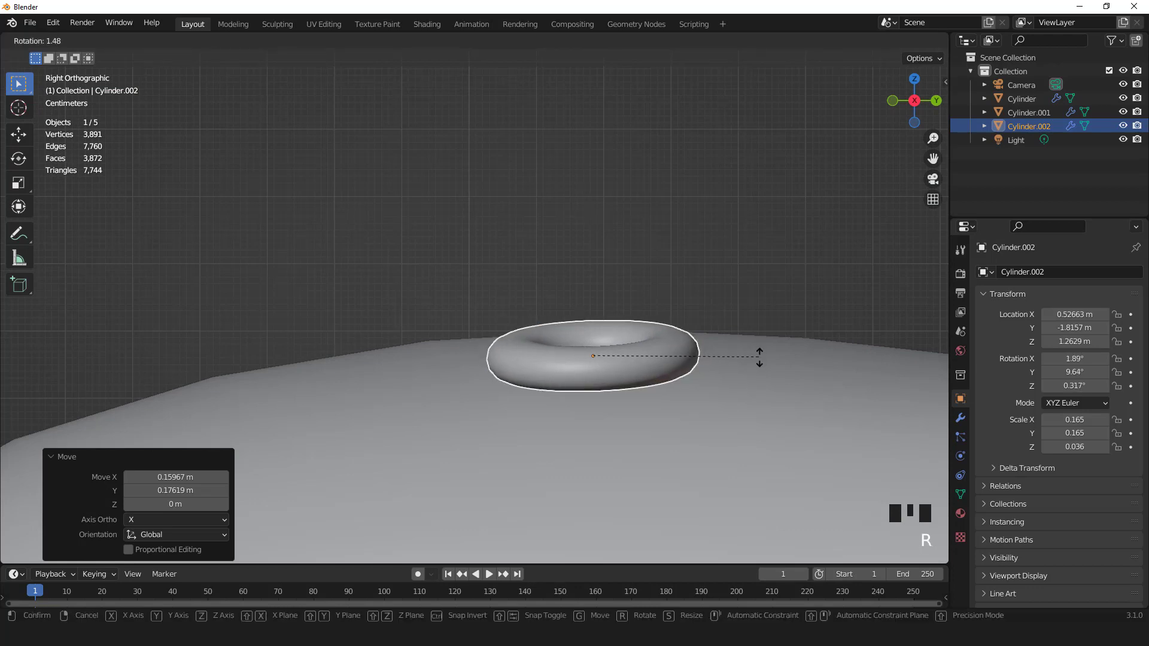
left_click(759, 363)
Tilt the ring to about 15.2° around Y and sink it about 0.017 m into the boot along its local Z.
key("KP_1")
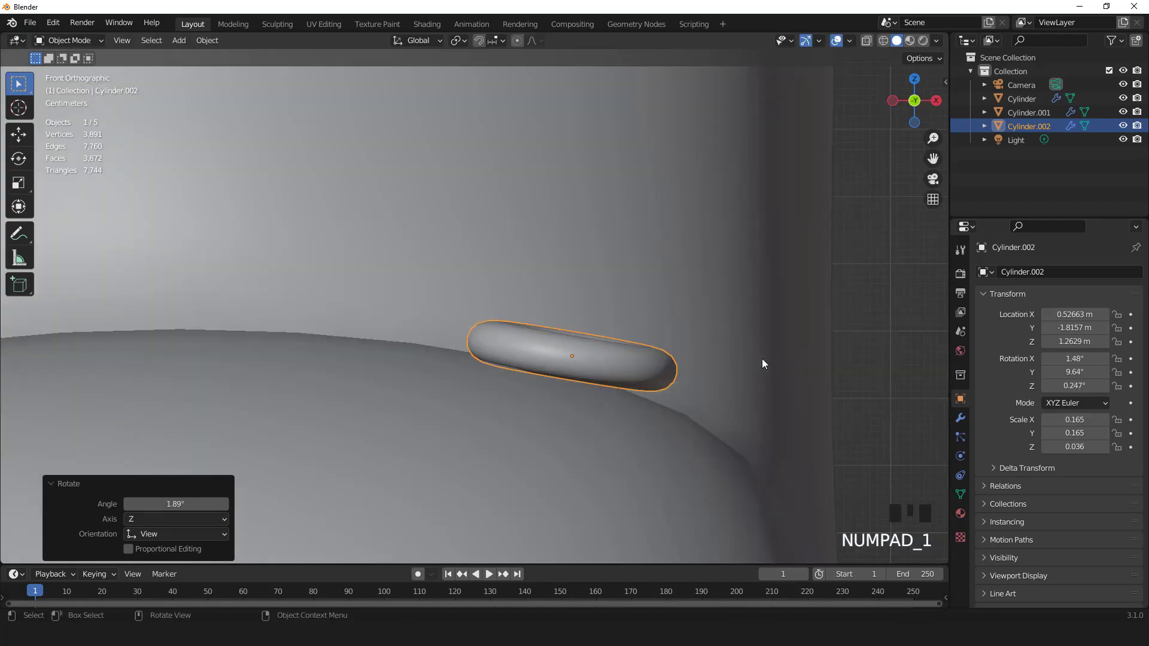
scroll(763, 359, "up", 2)
key("r")
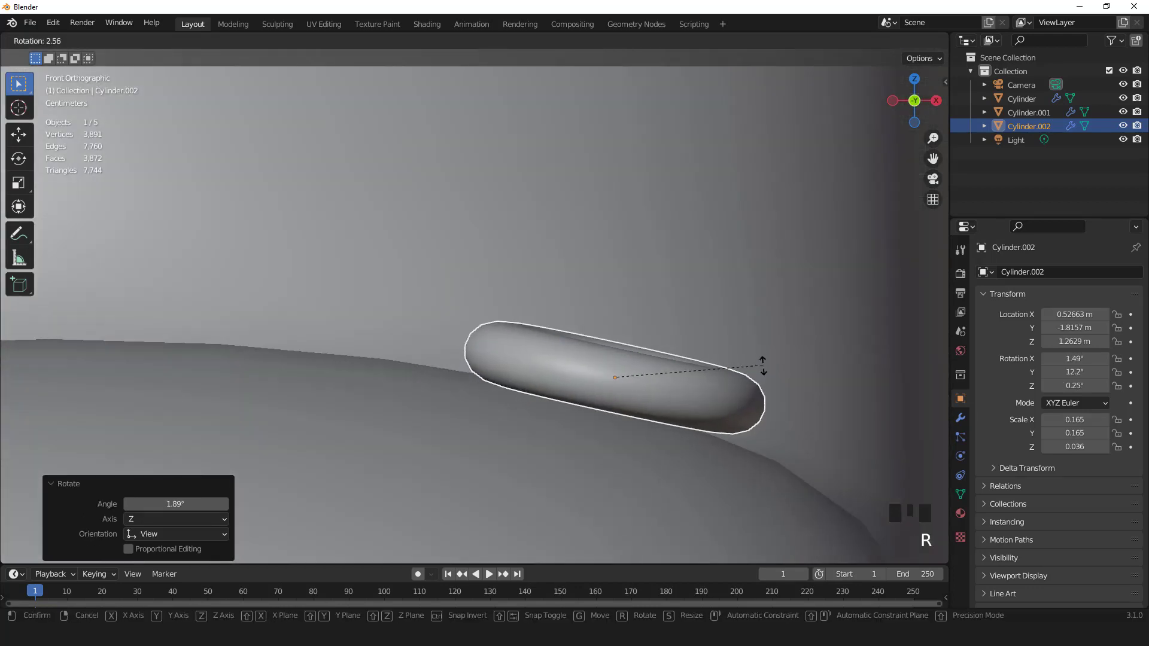
left_click(762, 365)
key("g")
key("z")
key("z")
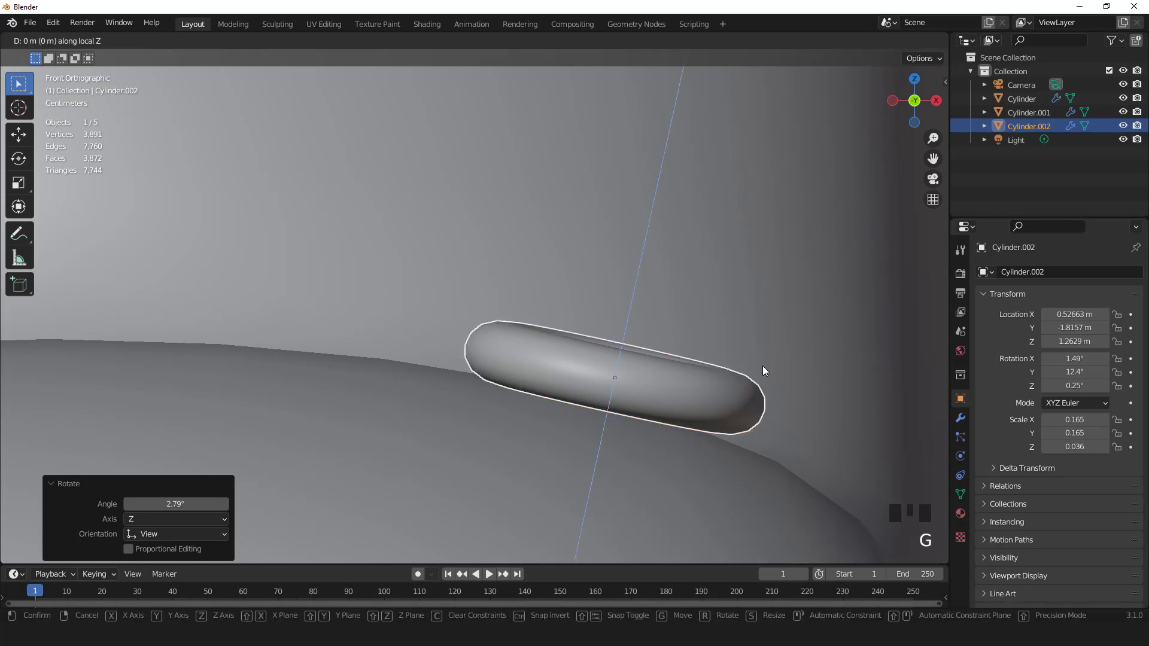
left_click(754, 381)
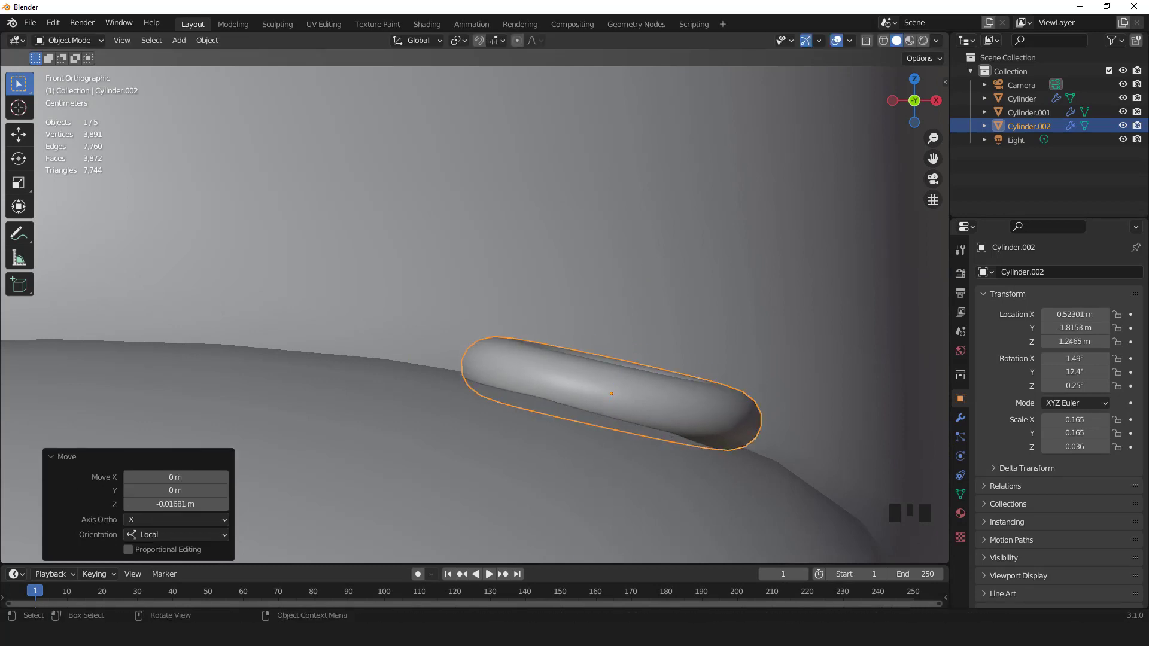
key("r")
left_click(742, 396)
Duplicate the ring and place the copy about 0.54 m along Y toward the boot's shaft.
scroll(742, 396, "down", 3)
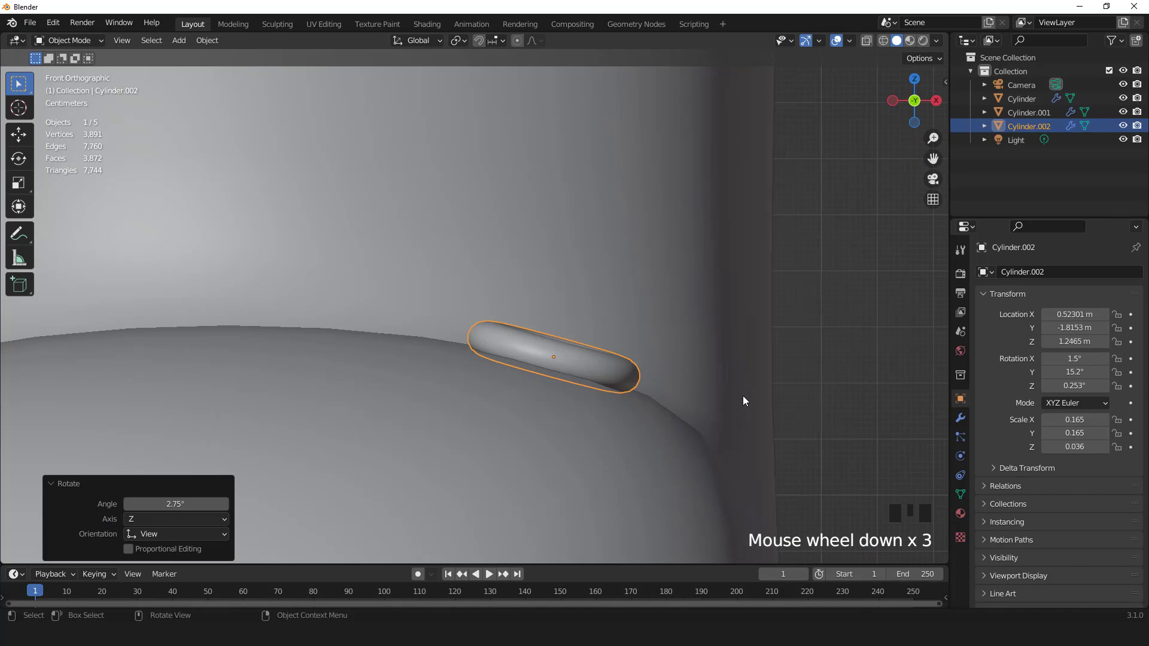
key("KP_7")
scroll(742, 396, "down", 4)
middle_click_drag(742, 396, 692, 414, "shift")
scroll(692, 414, "down", 2)
key("shift+d")
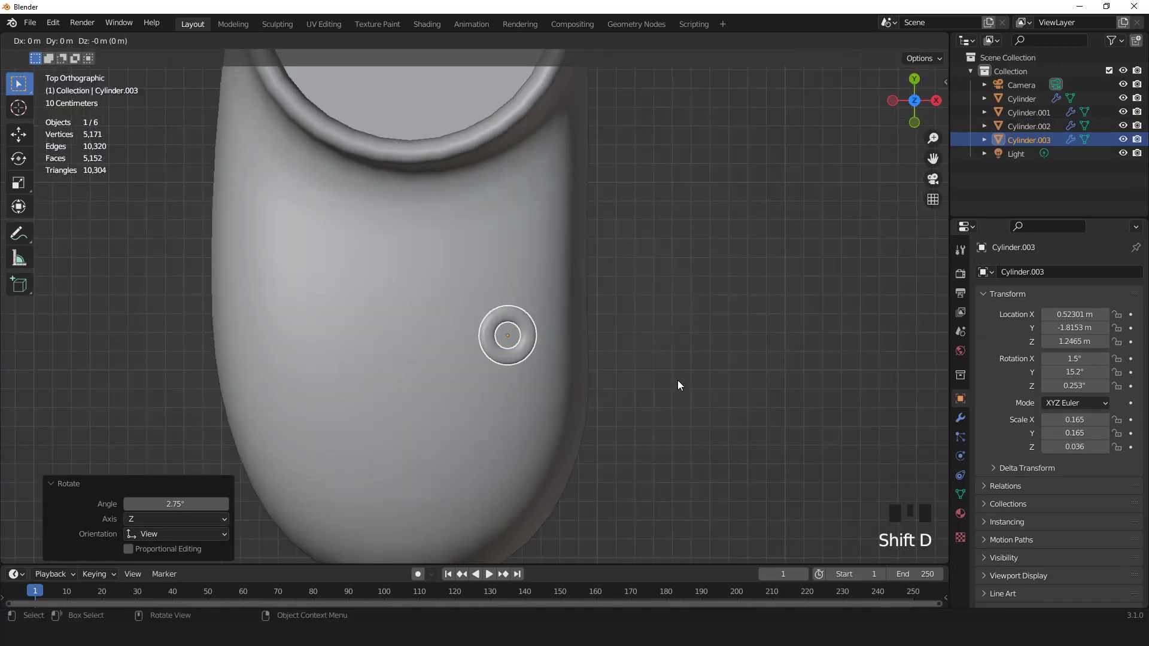
key("y")
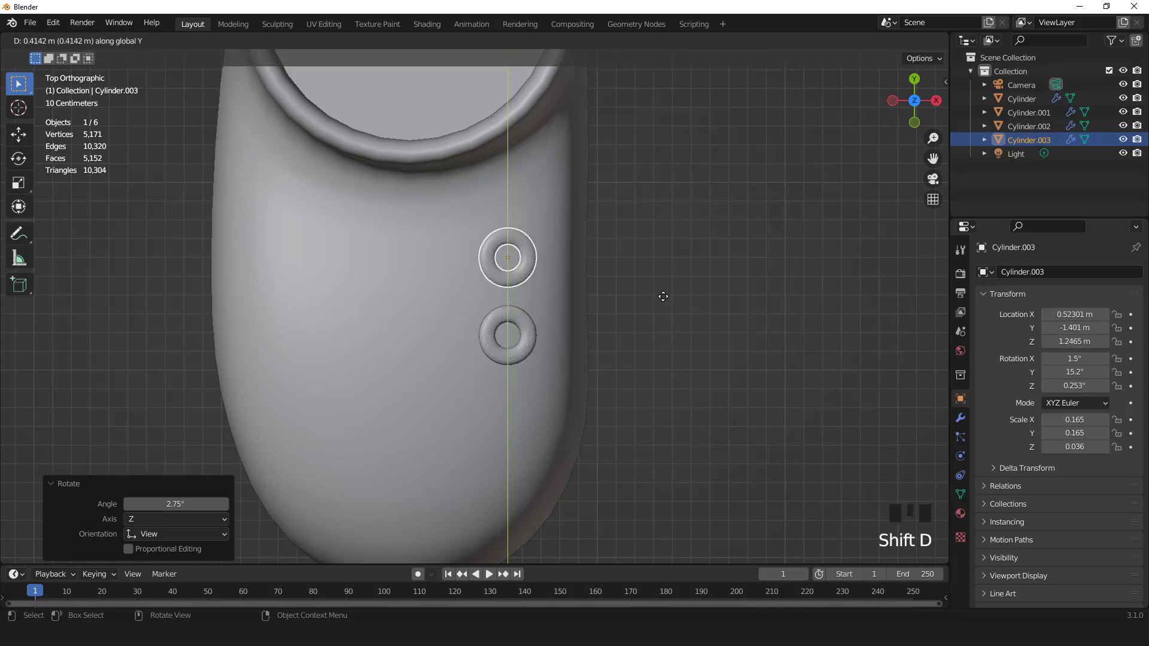
left_click(662, 279)
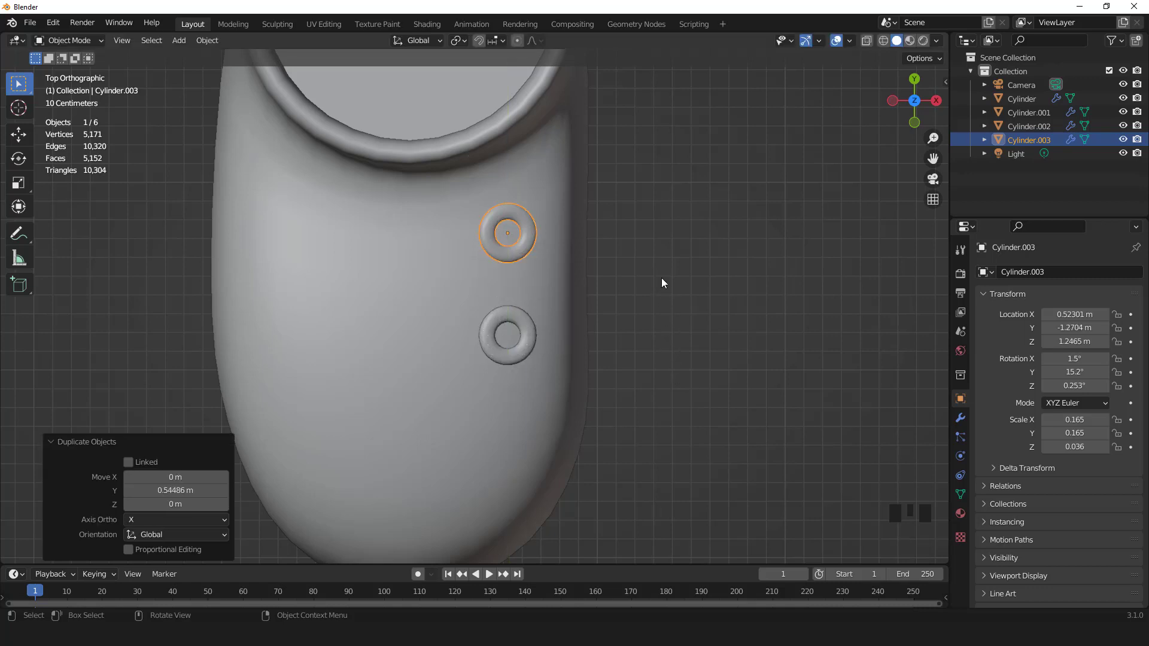
key("g")
key("y")
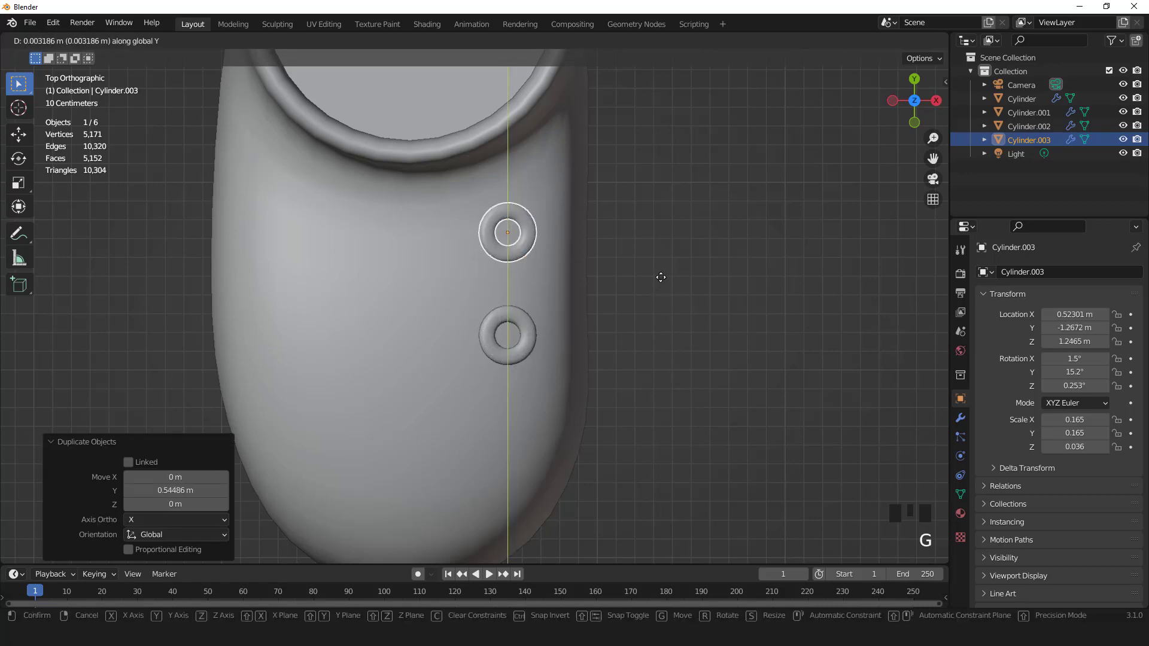
left_click(659, 279)
Rotate the duplicated ring about 4.2° in the right side view to follow the boot's surface.
key("KP_Decimal")
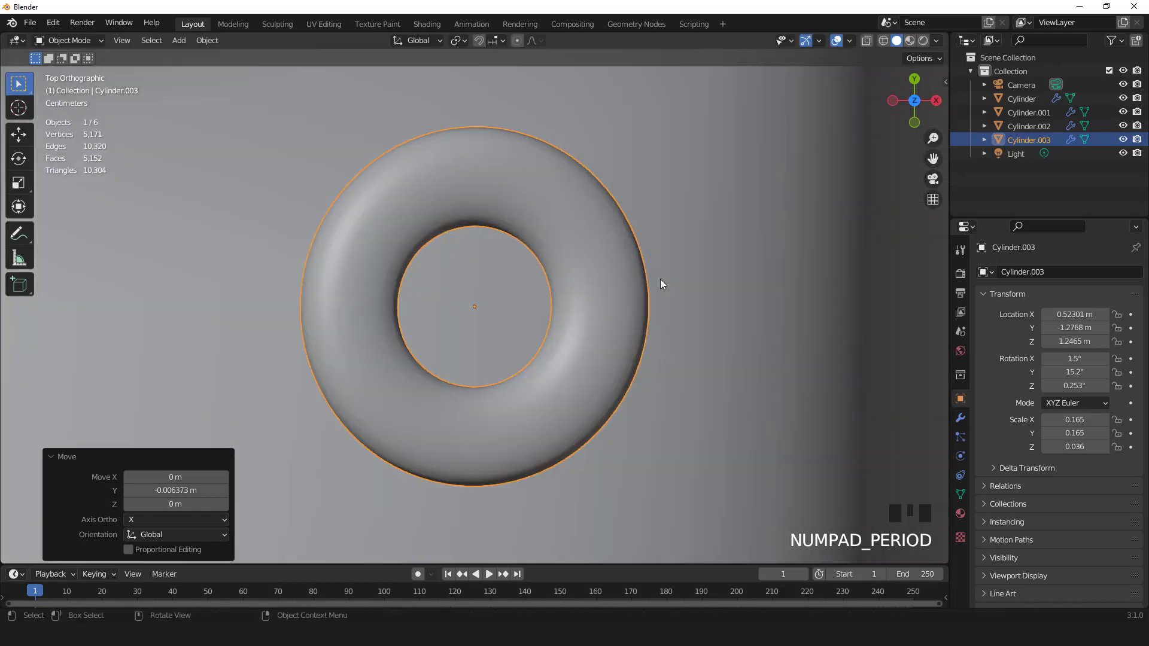
key("KP_3")
scroll(660, 280, "down", 4)
scroll(661, 280, "up", 1)
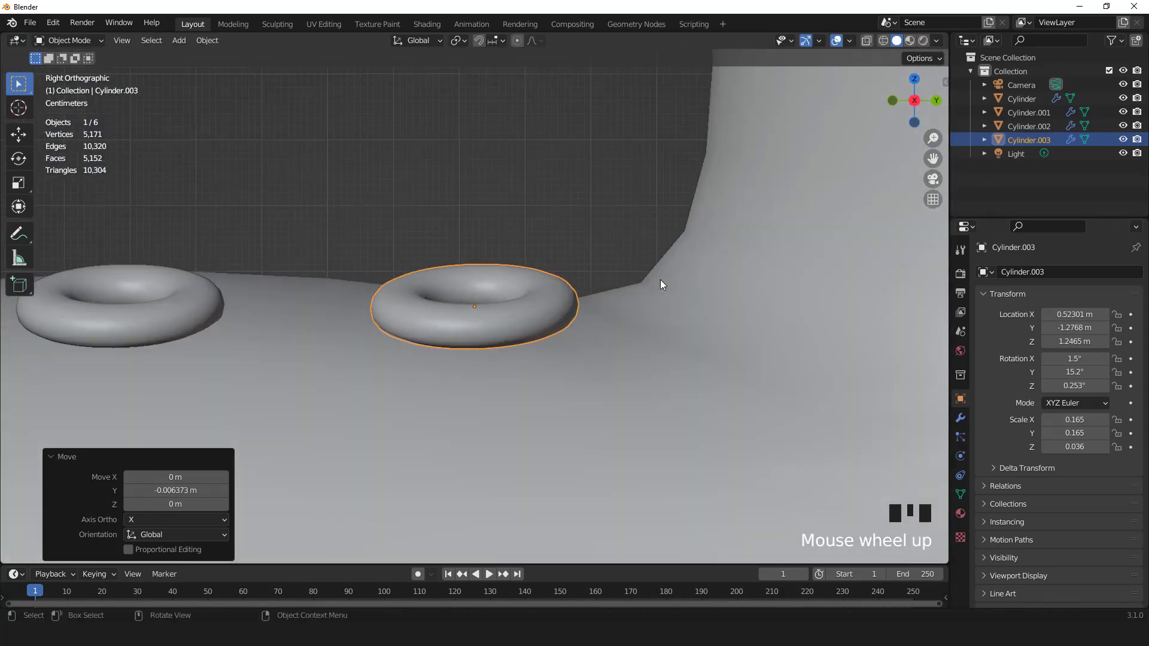
key("r")
left_click(668, 293)
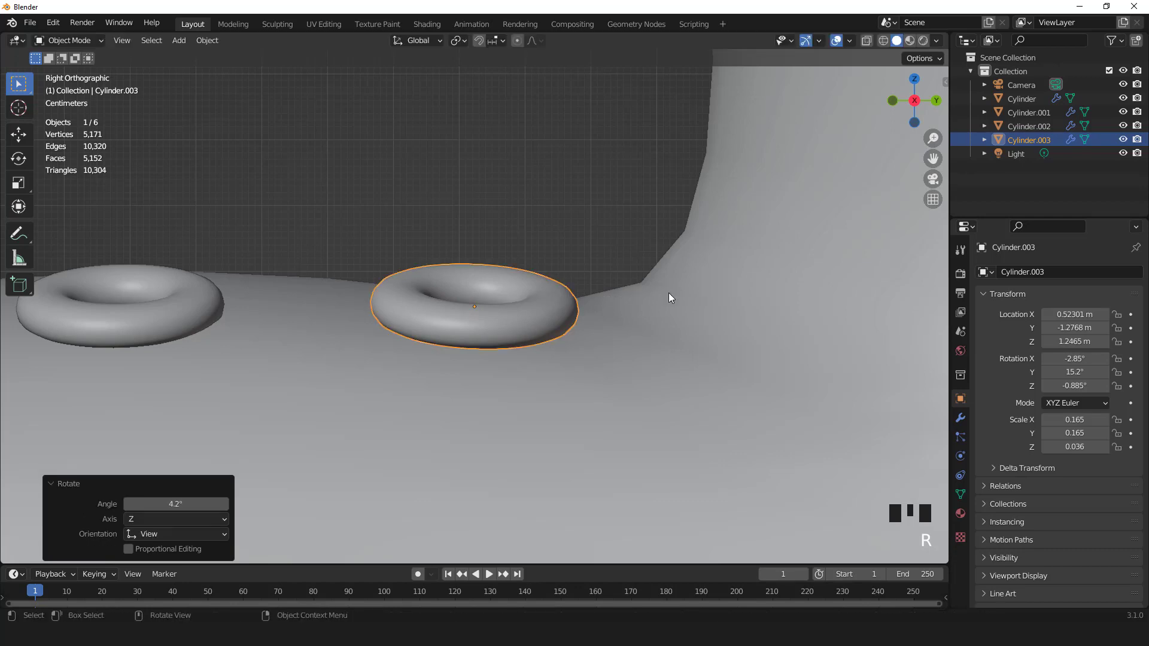
Sink the duplicated ring about 0.018 m into the boot's surface along its local Z.
middle_click_drag(580, 275, 495, 263)
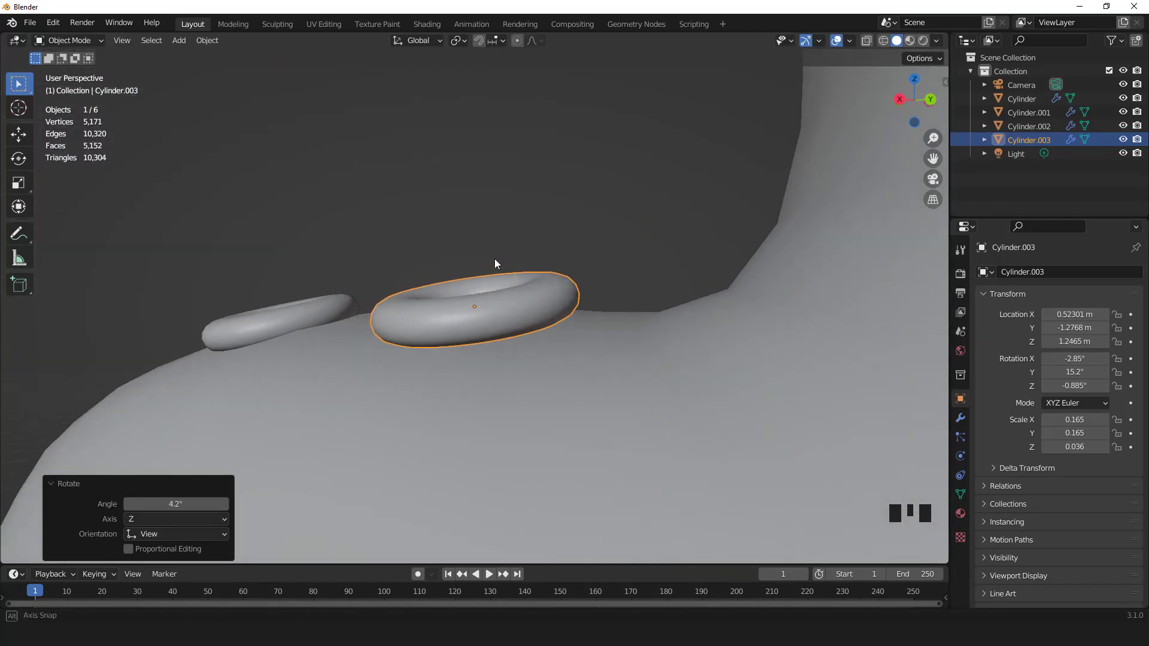
scroll(495, 263, "up", 1)
key("g")
key("z")
key("z")
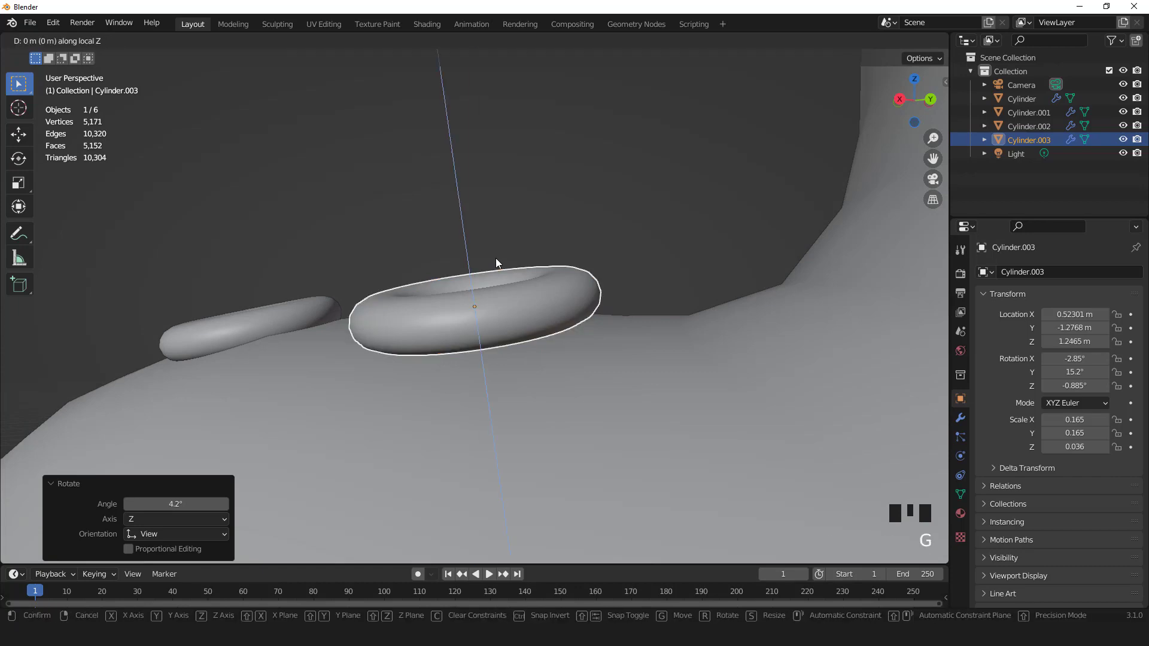
left_click(498, 271)
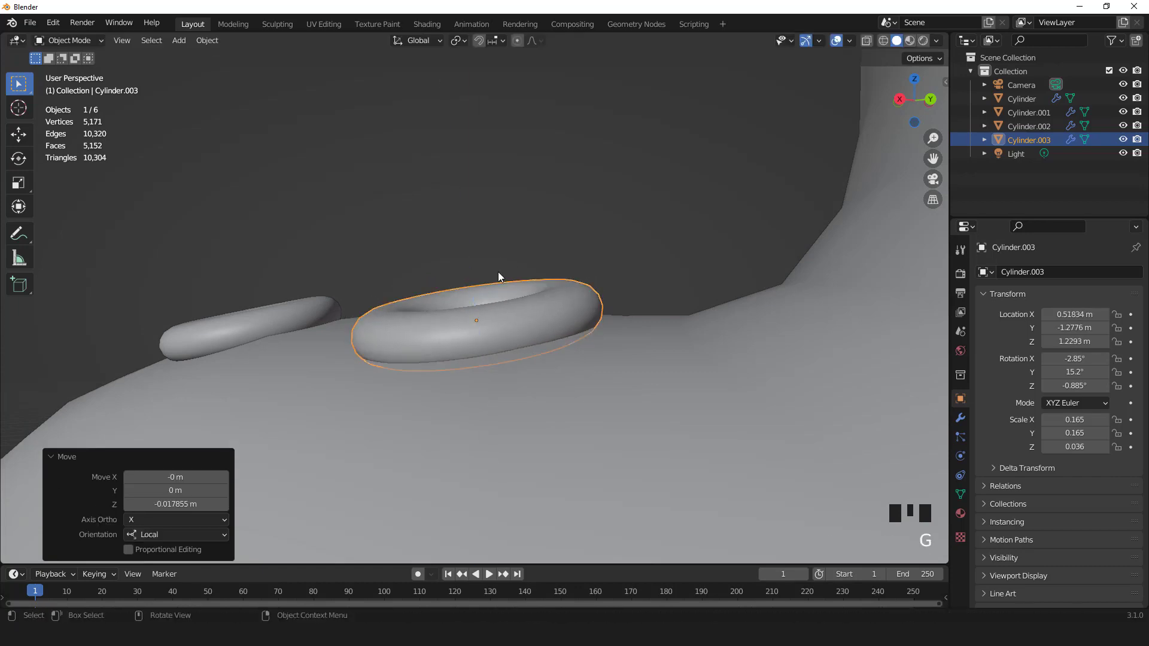
scroll(497, 276, "down", 2)
middle_click_drag(495, 347, 458, 285)
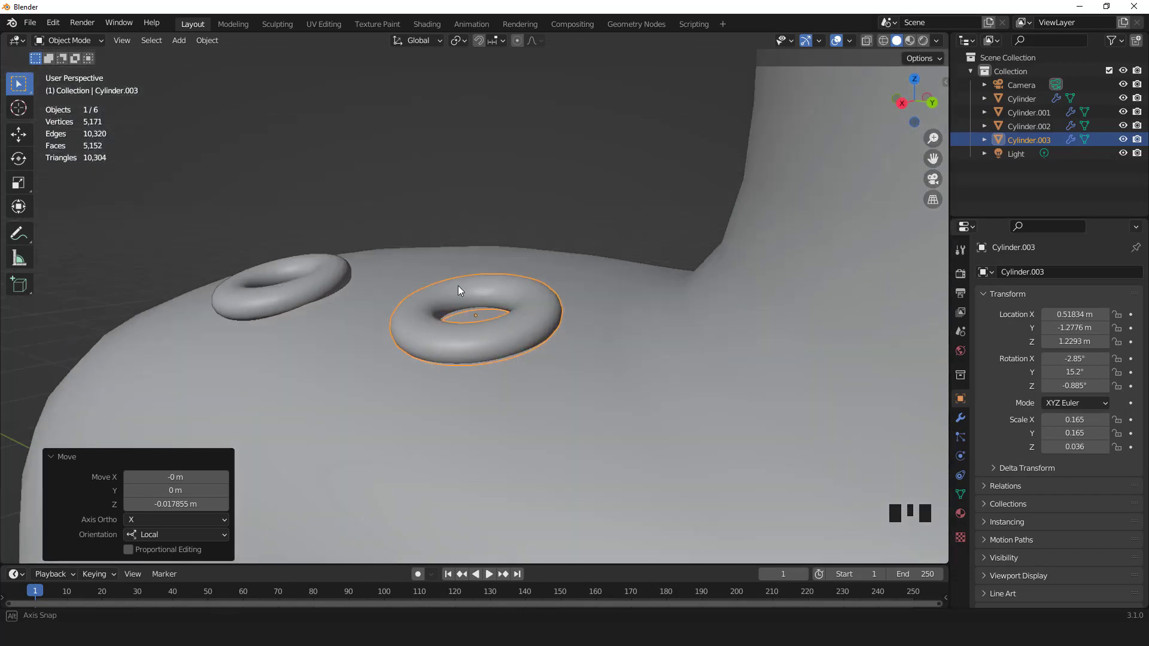
Duplicate the ring nearest the shaft and move the copy about 0.34 m along Y toward the shaft.
key("KP_3")
scroll(512, 296, "up", 2)
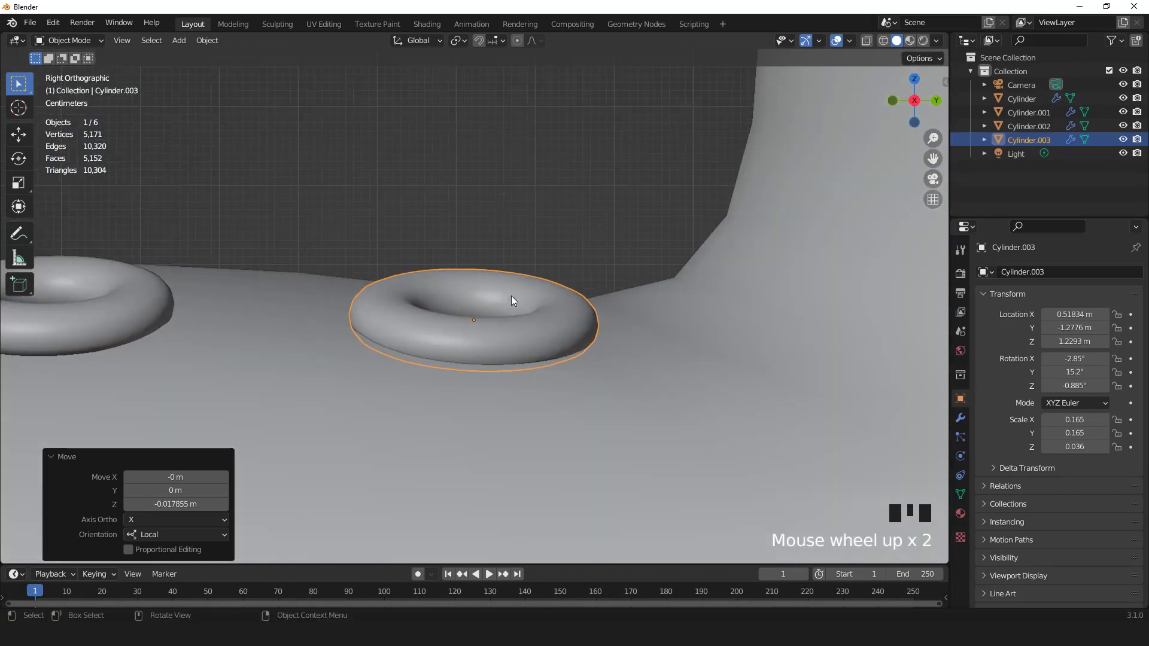
scroll(512, 296, "down", 5)
key("KP_1")
scroll(511, 296, "down", 3)
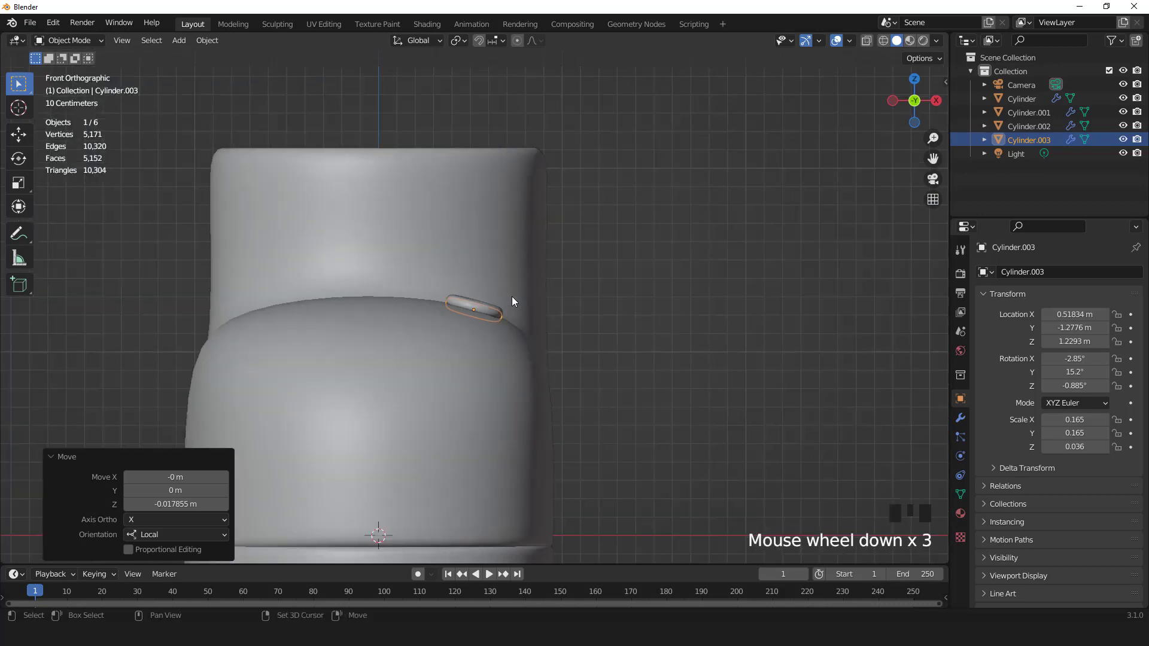
key("shift+d")
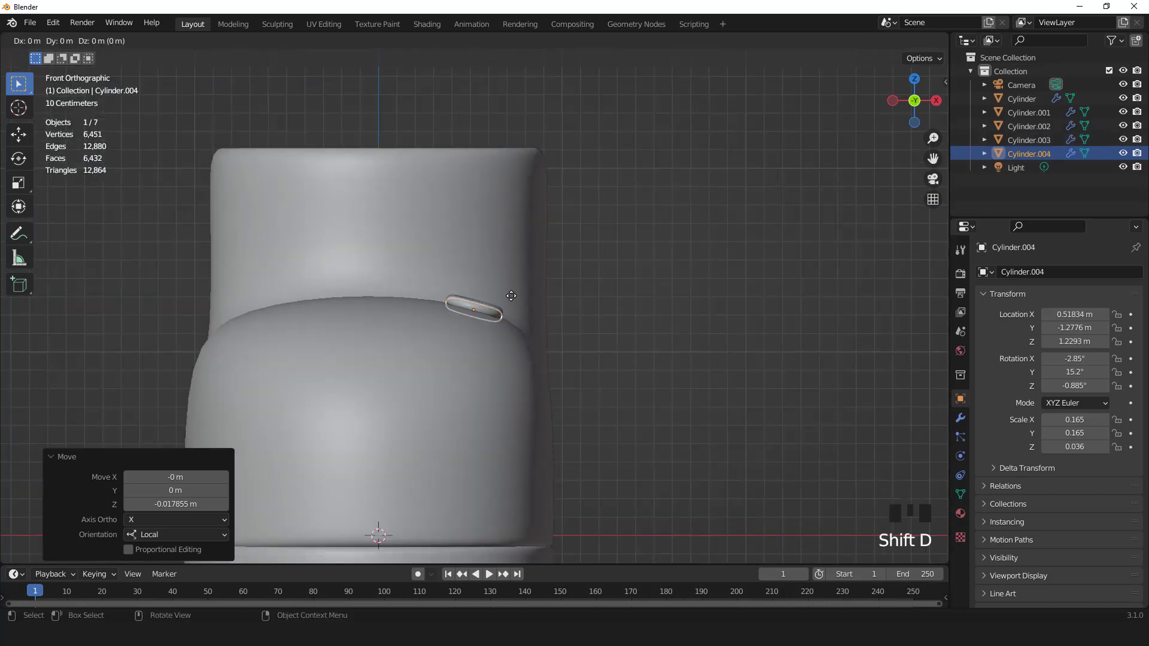
key("y")
left_click(508, 288)
key("KP_7")
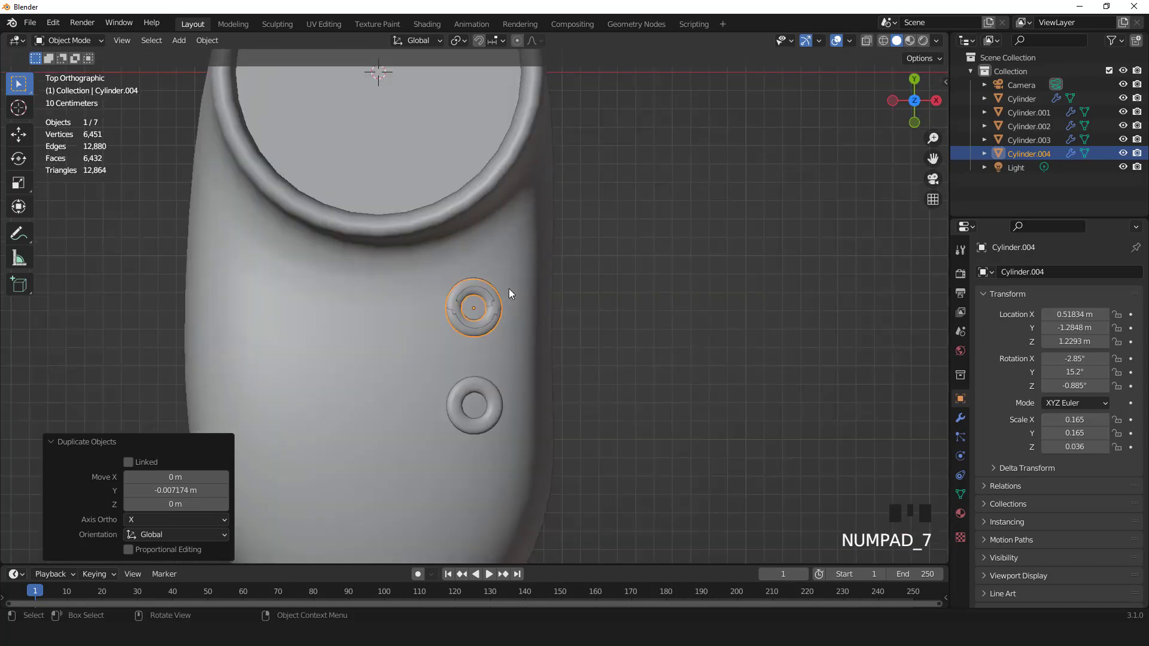
key("g")
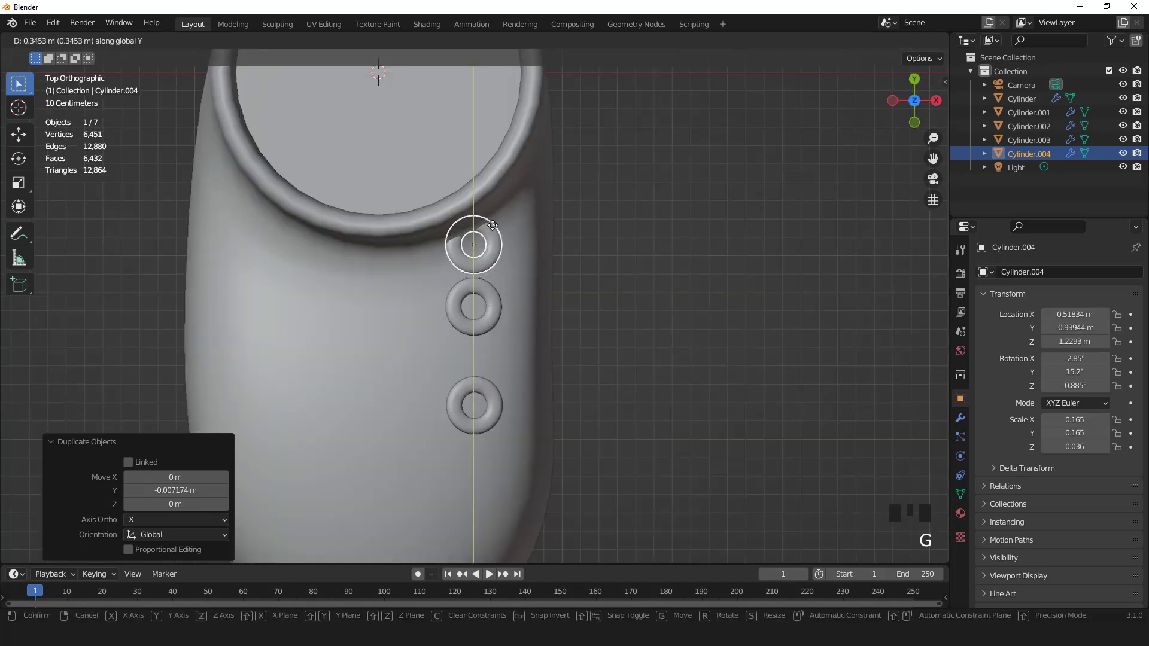
left_click(492, 225)
Stand the new ring upright by rotating it 90° around X and raise it about 0.25 m along Z.
key("KP_1")
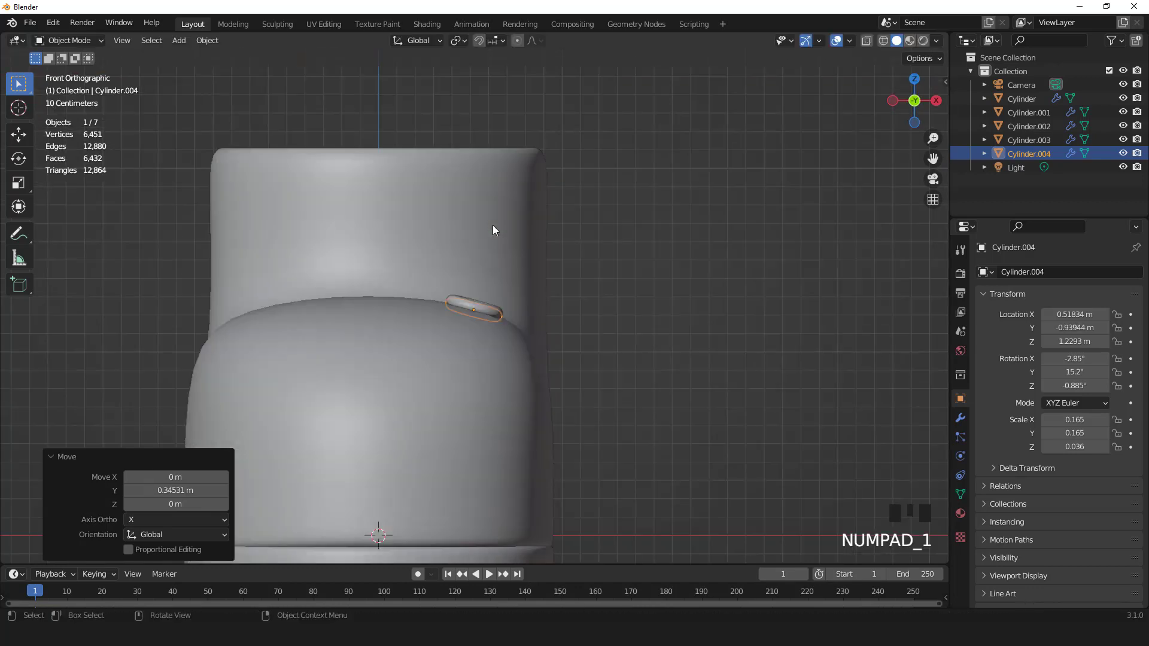
type("rx90")
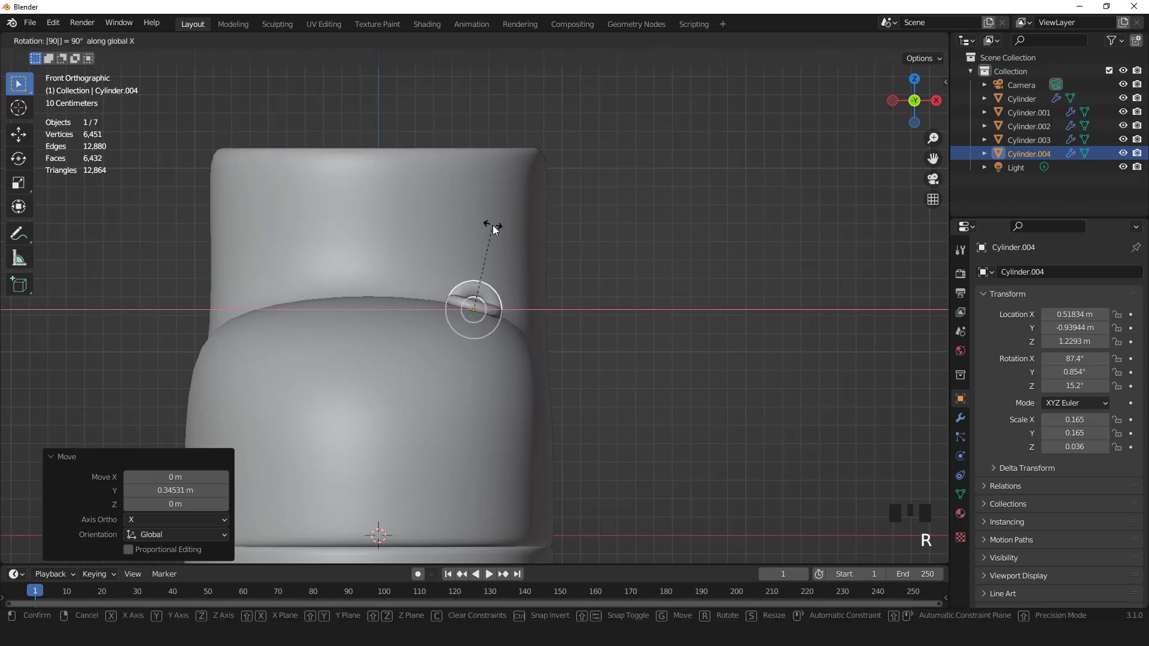
left_click(493, 226)
key("g")
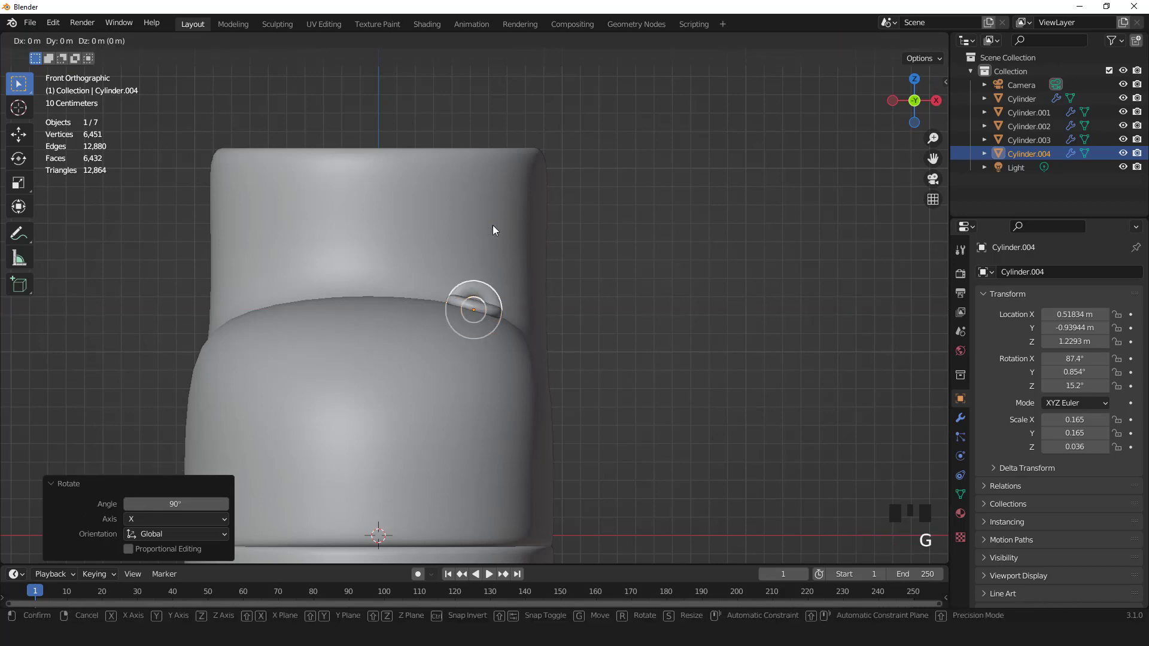
key("z")
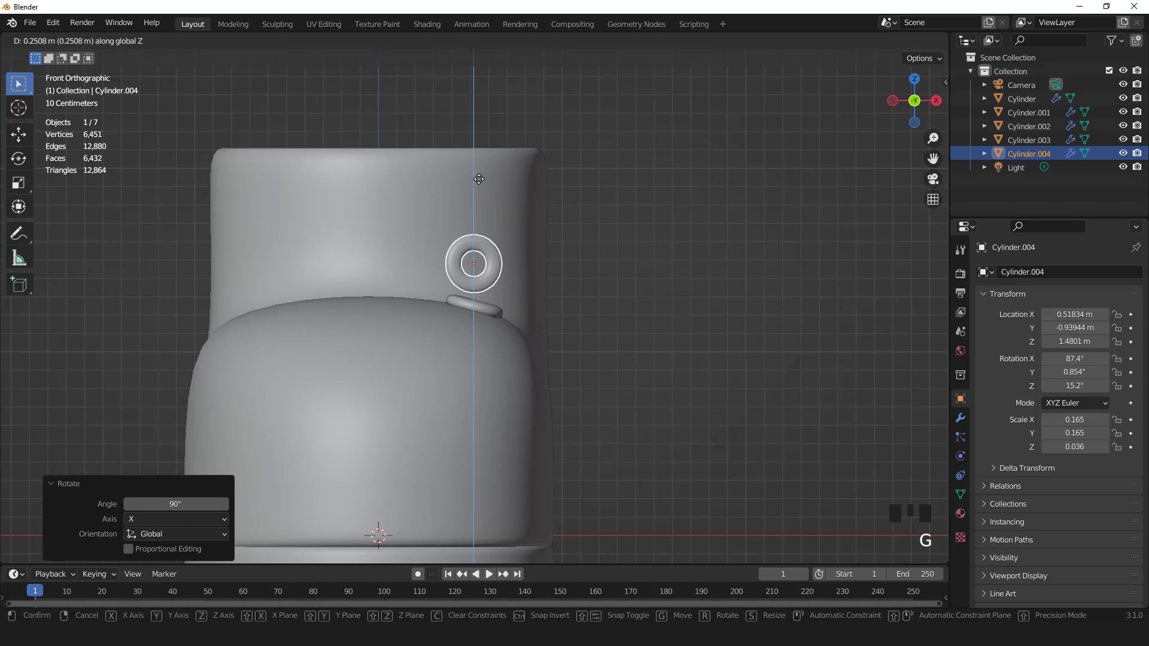
left_click(479, 178)
Move the upright ring about 0.15 m along Y toward the front of the boot's shaft.
scroll(497, 285, "down", 3)
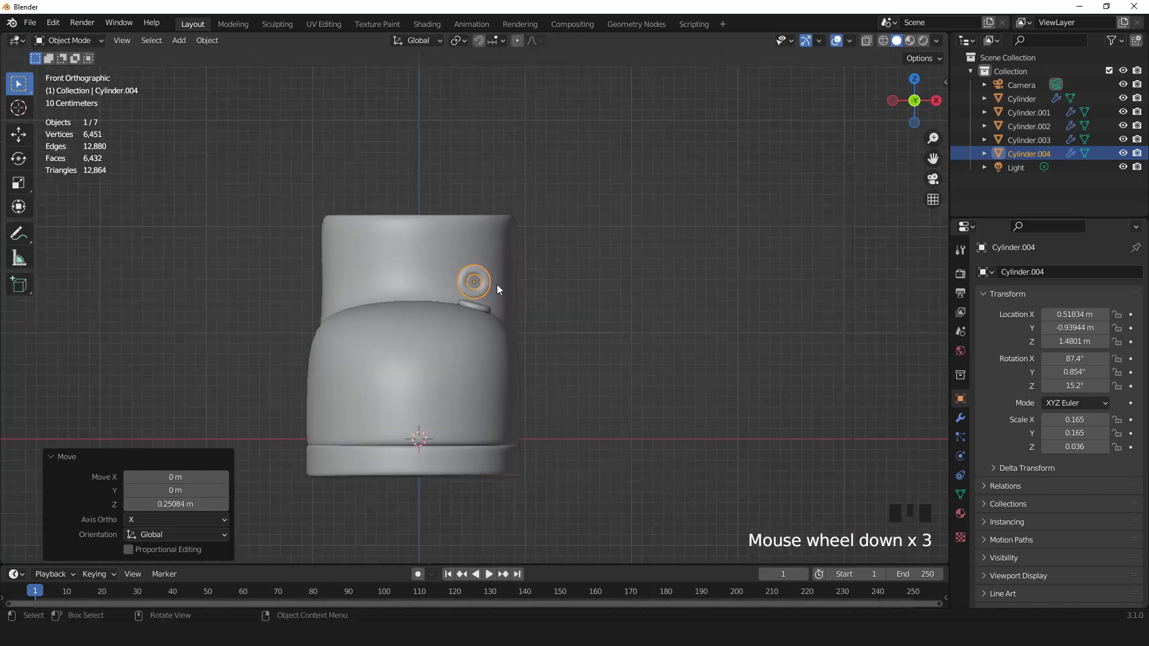
middle_click_drag(497, 284, 377, 304)
scroll(487, 282, "up", 2)
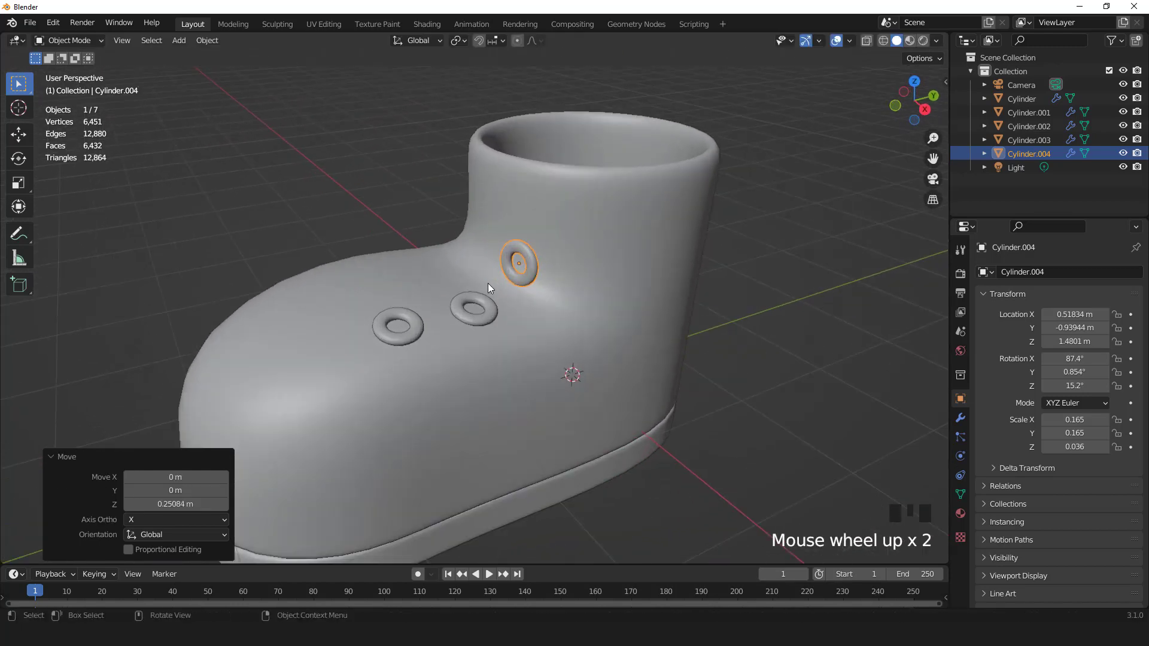
key("KP_Decimal")
middle_click_drag(487, 283, 454, 299)
key("KP_3")
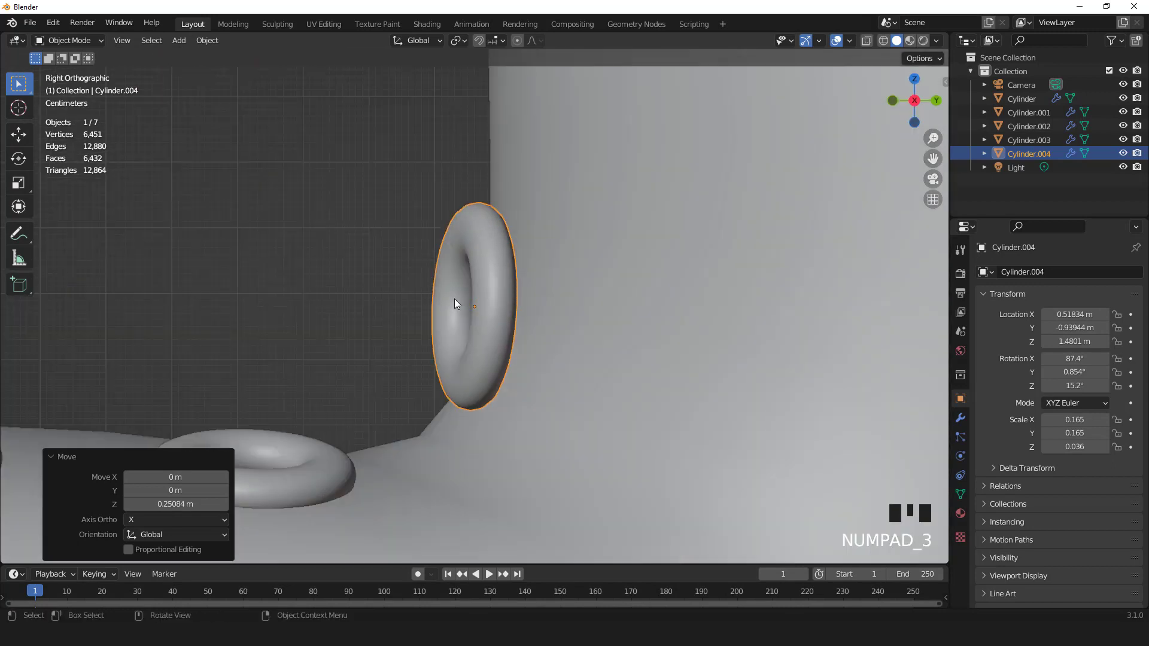
scroll(478, 309, "down", 2)
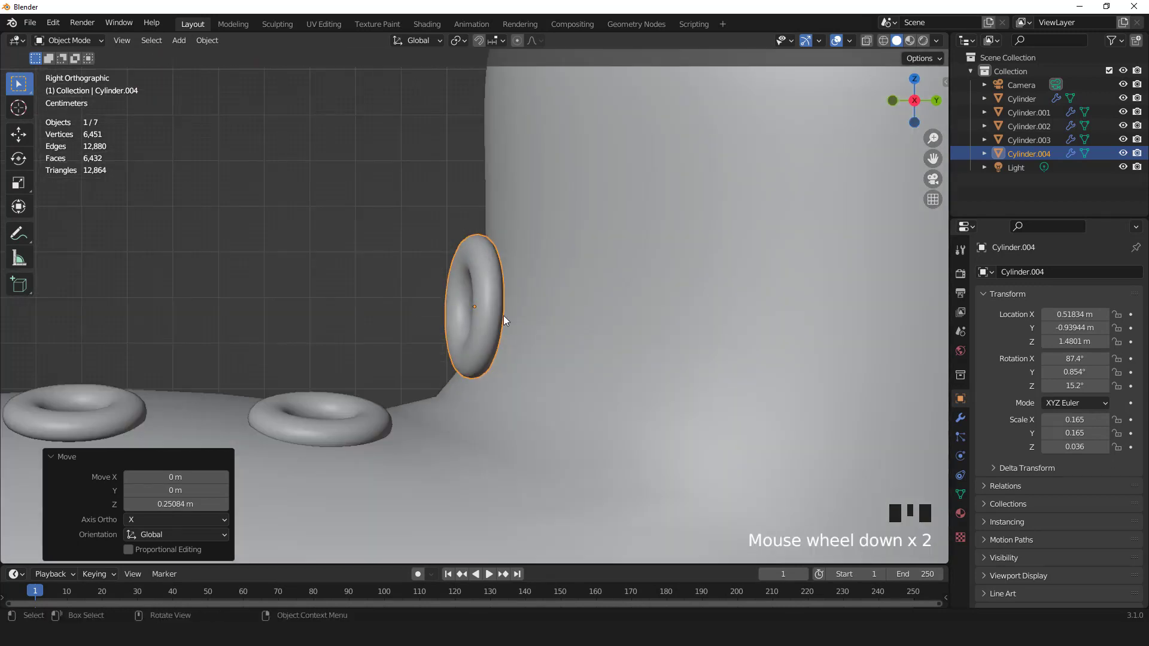
key("g")
key("y")
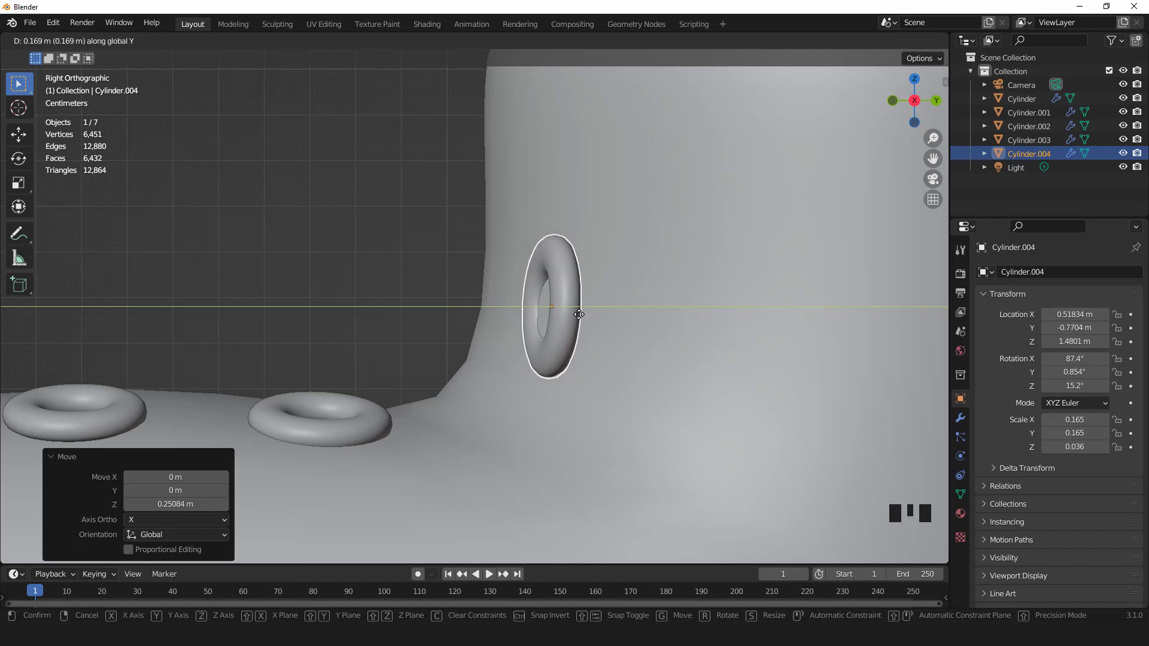
left_click(579, 318)
Turn the upright ring to about 27.2° around Z to follow the curve of the shaft.
key("r")
key("z")
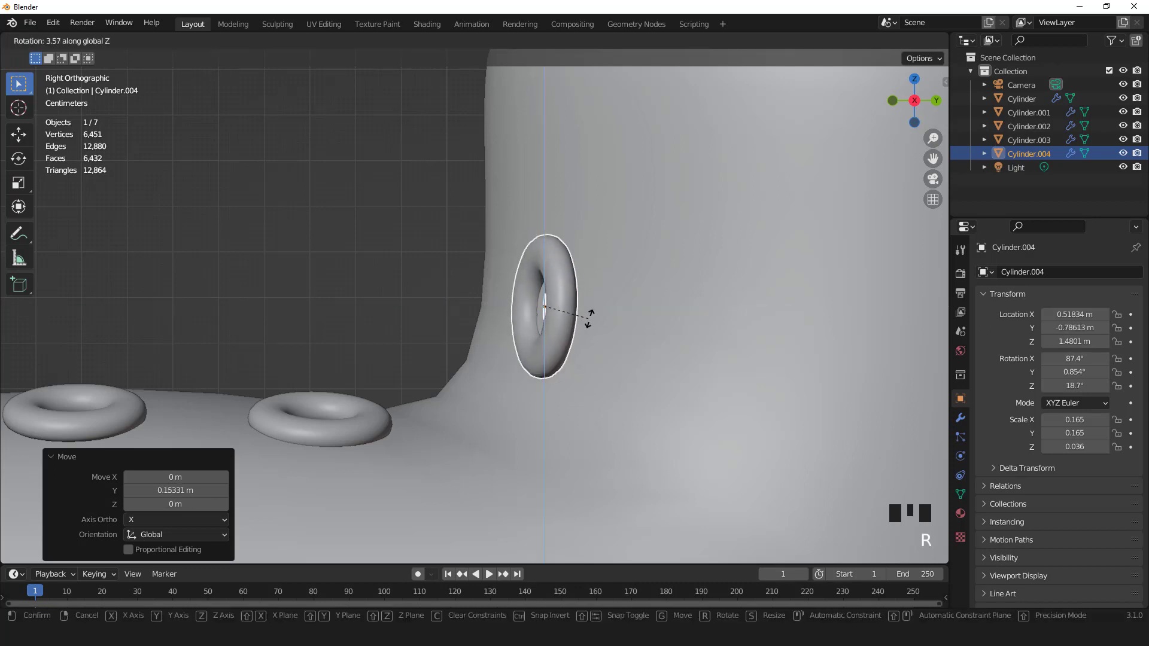
left_click(604, 319)
scroll(606, 318, "down", 2)
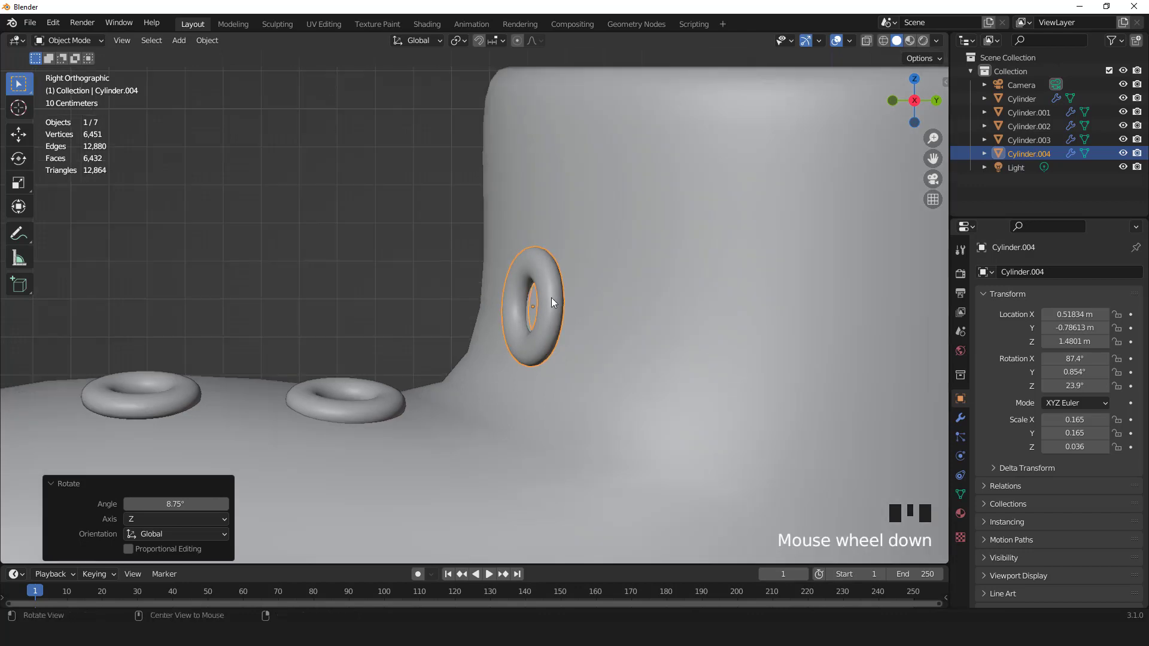
middle_click_drag(551, 297, 441, 293)
key("r")
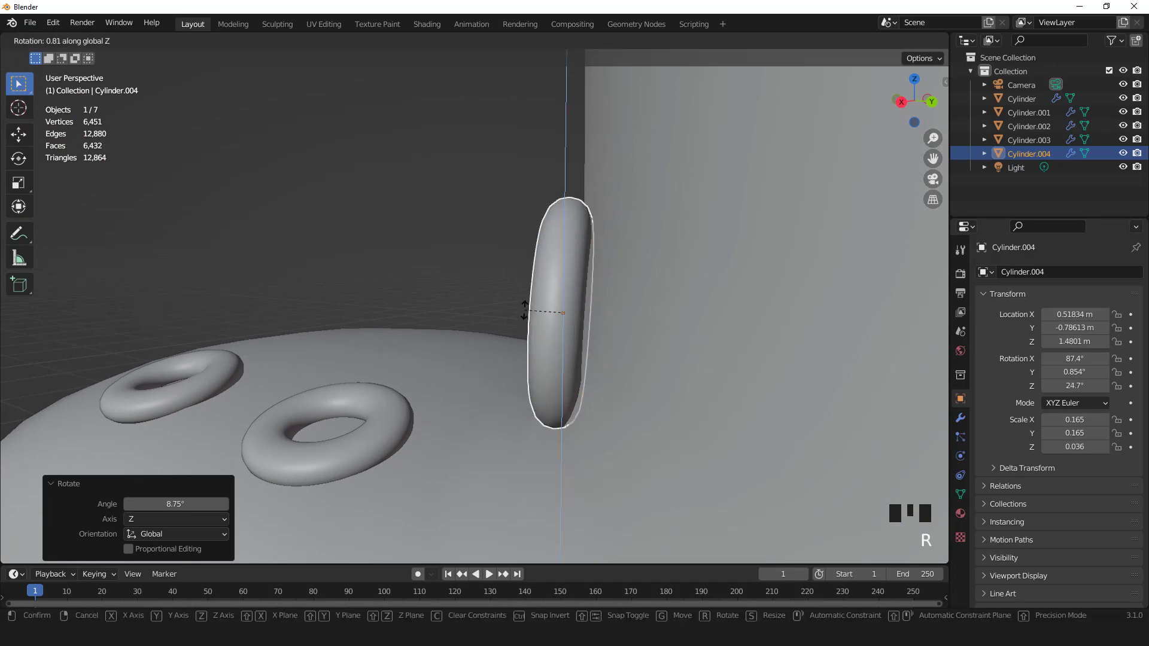
left_click(529, 311)
Nudge the upright ring about 0.003 m along Y to seat it in the shaft's surface.
scroll(533, 307, "down", 2)
middle_click_drag(536, 304, 468, 314)
key("g")
key("y")
left_click(556, 317)
scroll(556, 317, "down", 2)
scroll(467, 310, "down", 2)
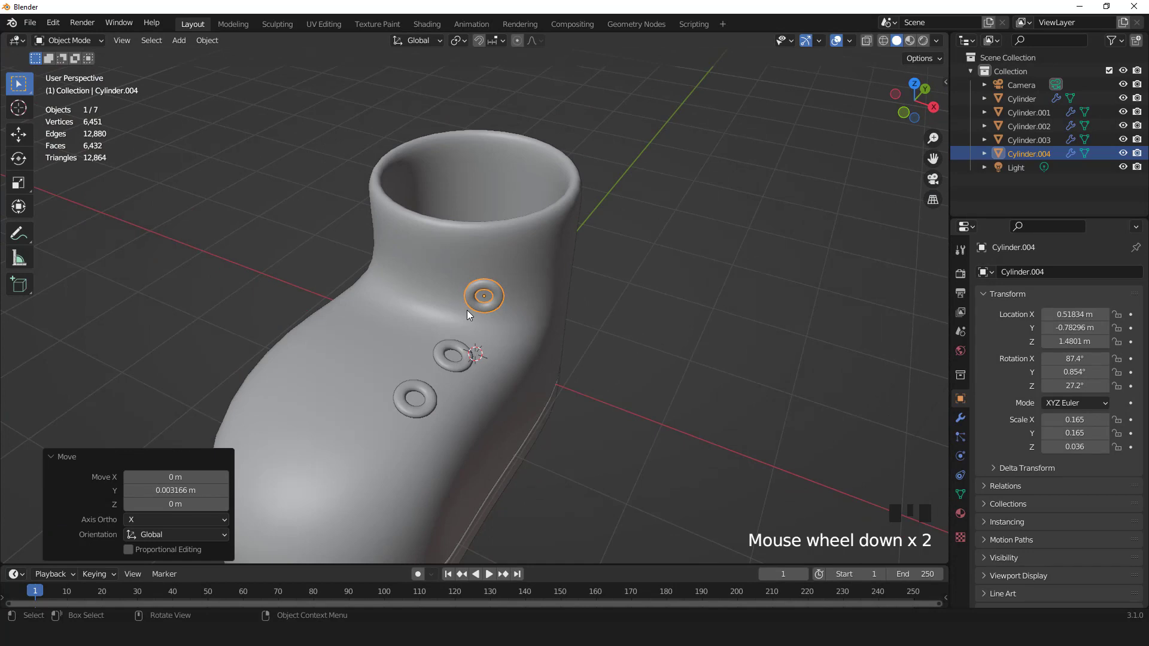
Apply all transforms to each of the three ring eyelets.
scroll(468, 311, "up", 1)
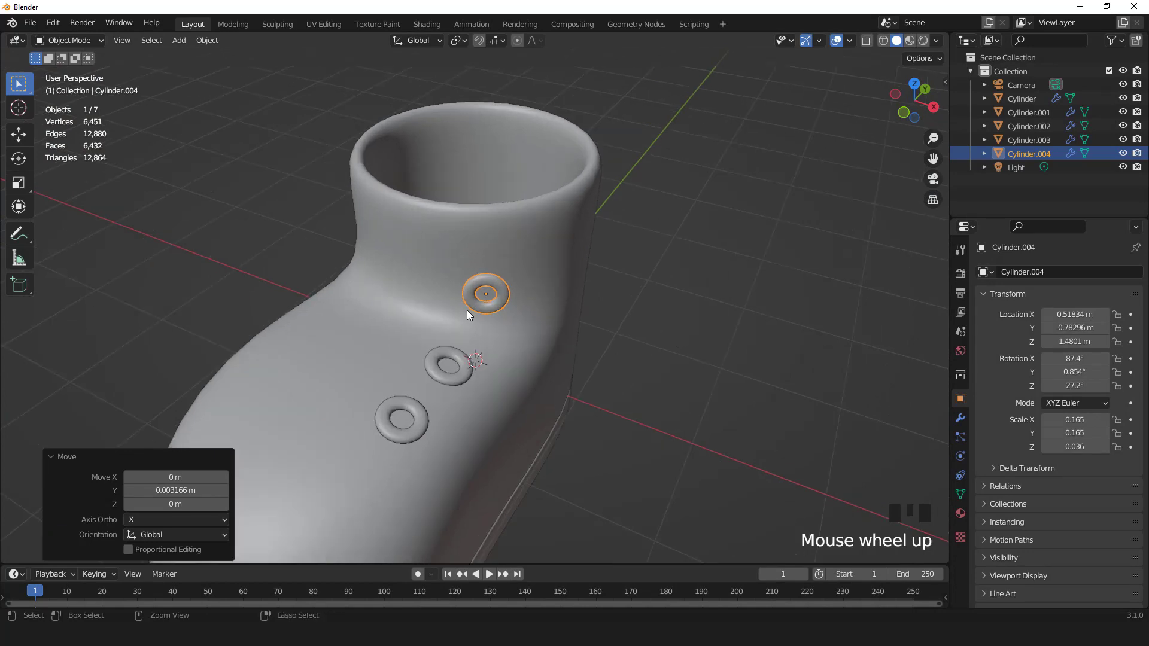
key("ctrl+a")
left_click(421, 354)
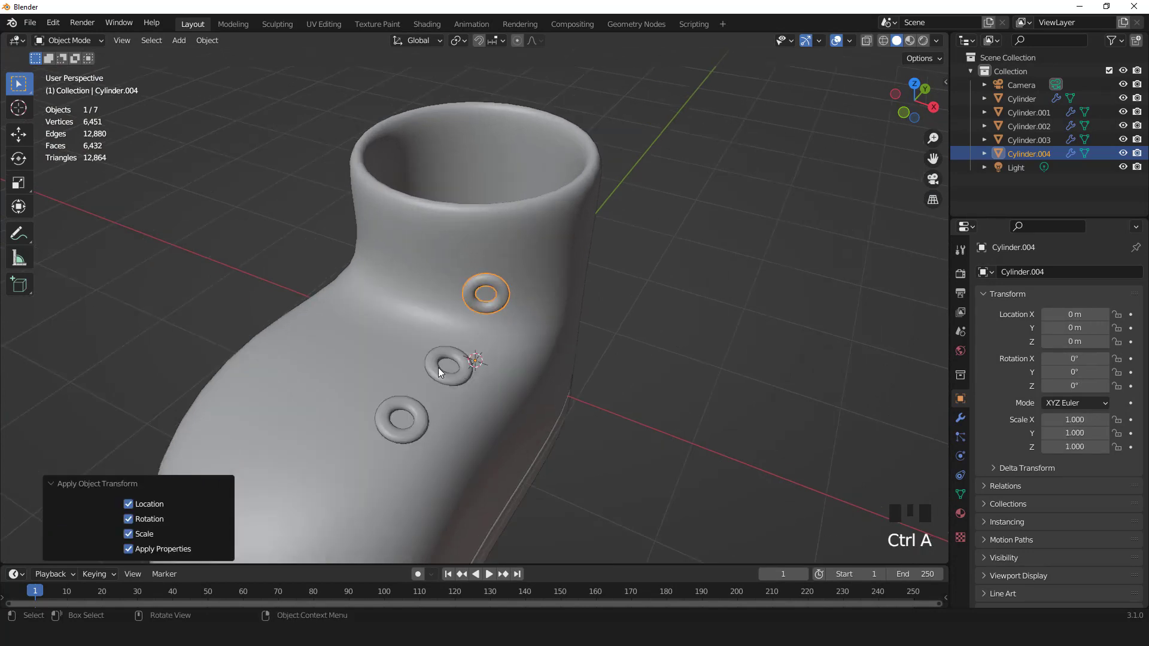
left_click(438, 368)
key("ctrl+a")
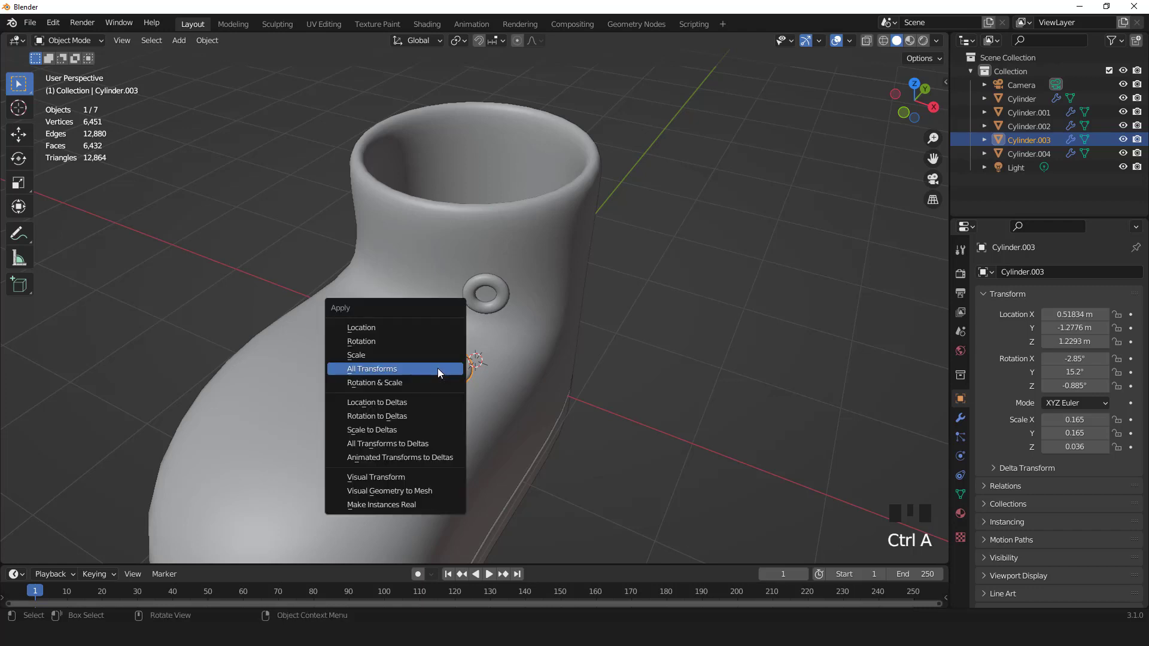
left_click(439, 369)
left_click(414, 411)
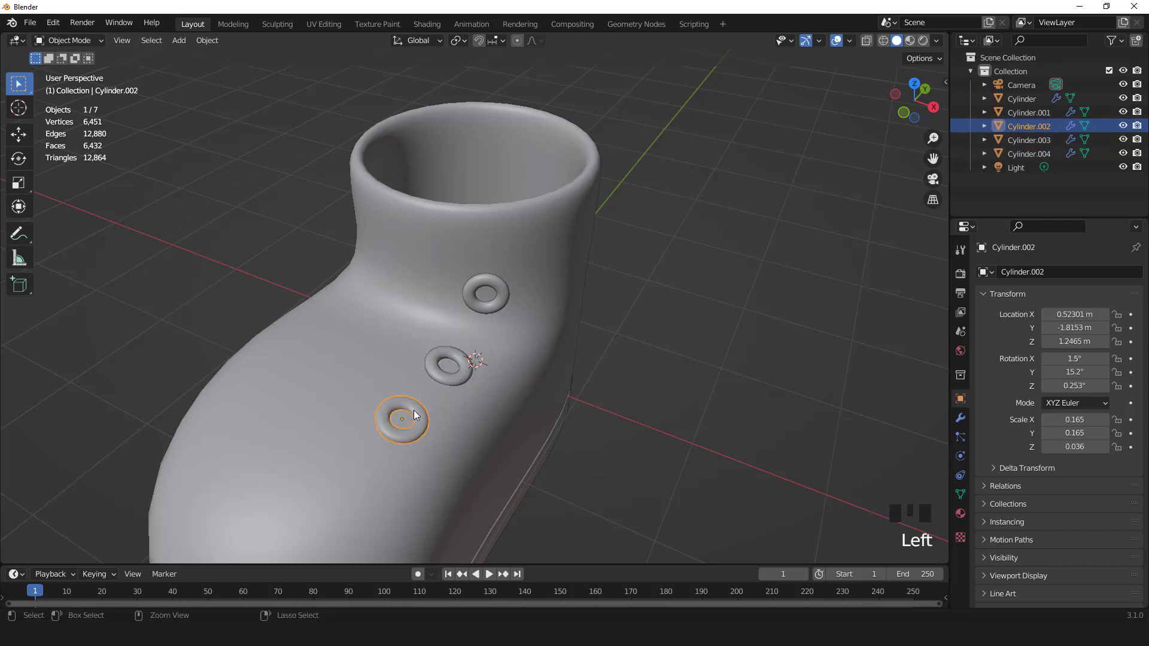
key("ctrl+a")
left_click(414, 410)
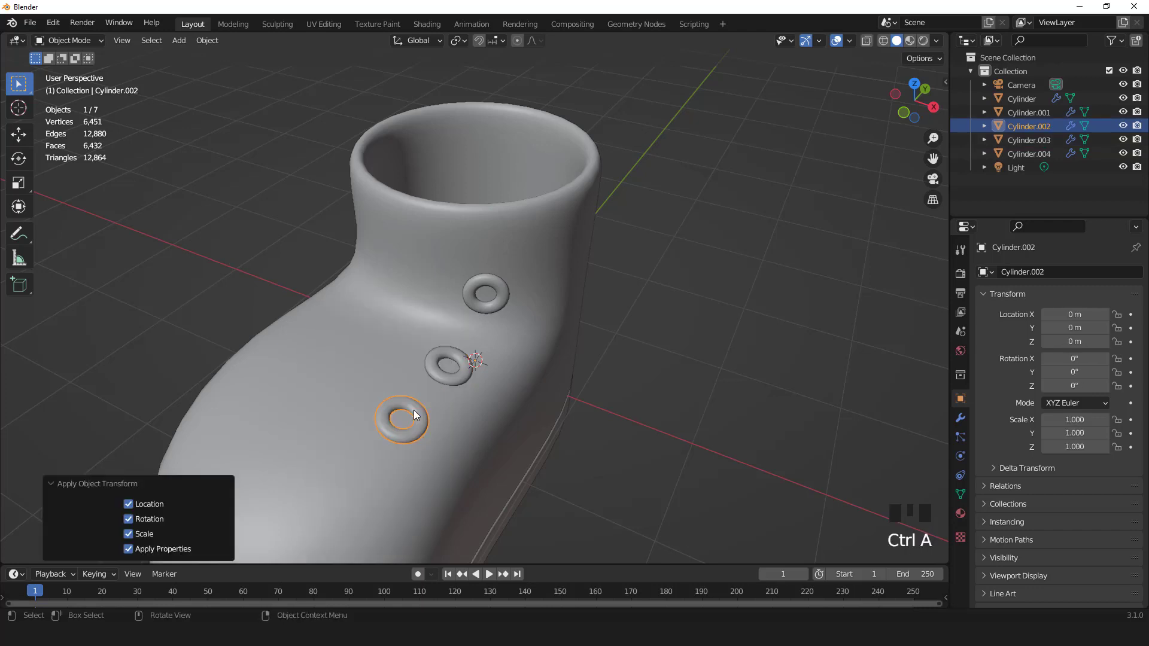
Join the three ring eyelets into a single object.
left_click(455, 381, "shift")
left_click(500, 295, "shift")
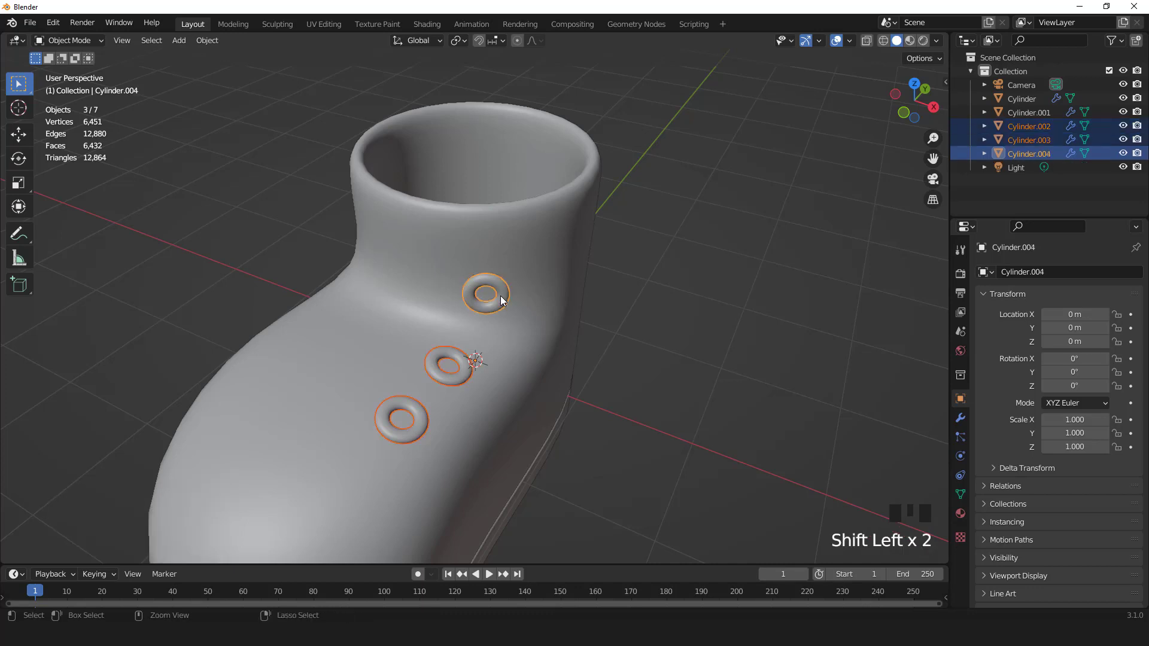
key("ctrl+j")
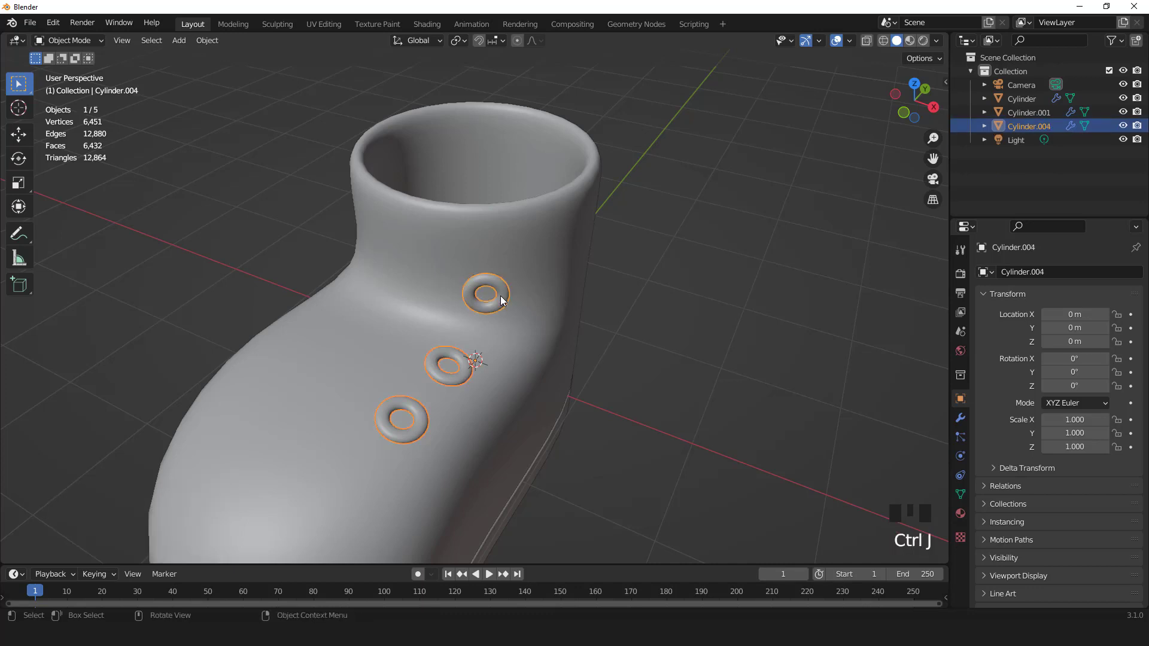
Add a Mirror modifier on the X axis to the joined eyelets and apply it.
left_click(960, 418)
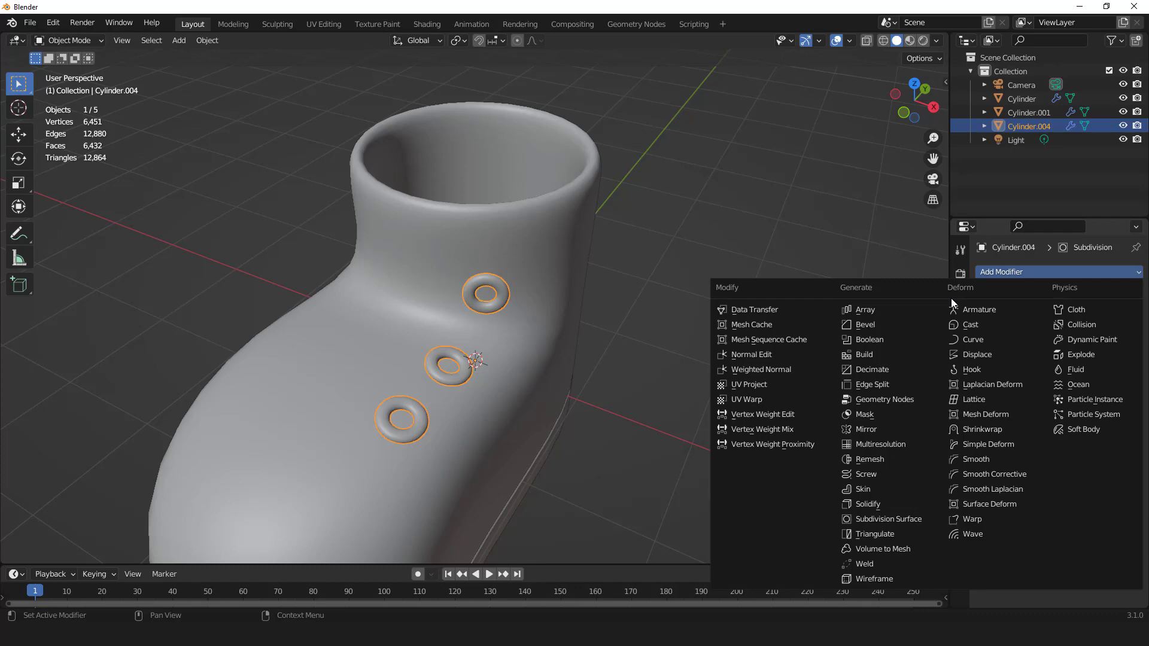
left_click(868, 429)
middle_click_drag(576, 386, 569, 272)
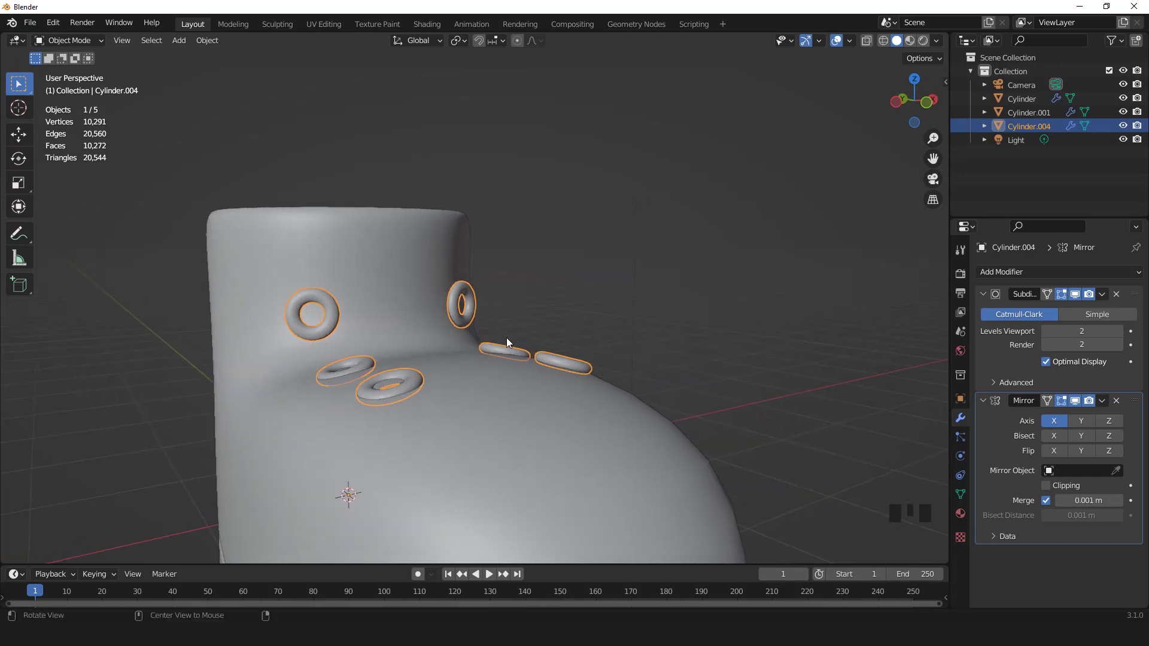
scroll(508, 339, "up", 2)
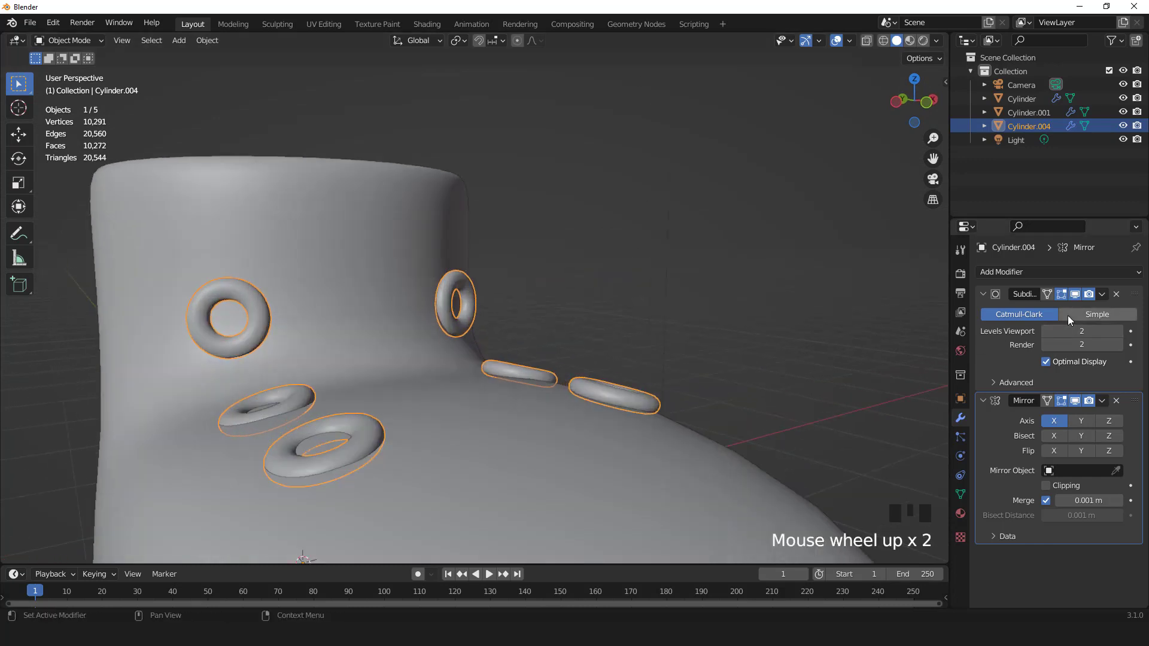
left_click(1100, 402)
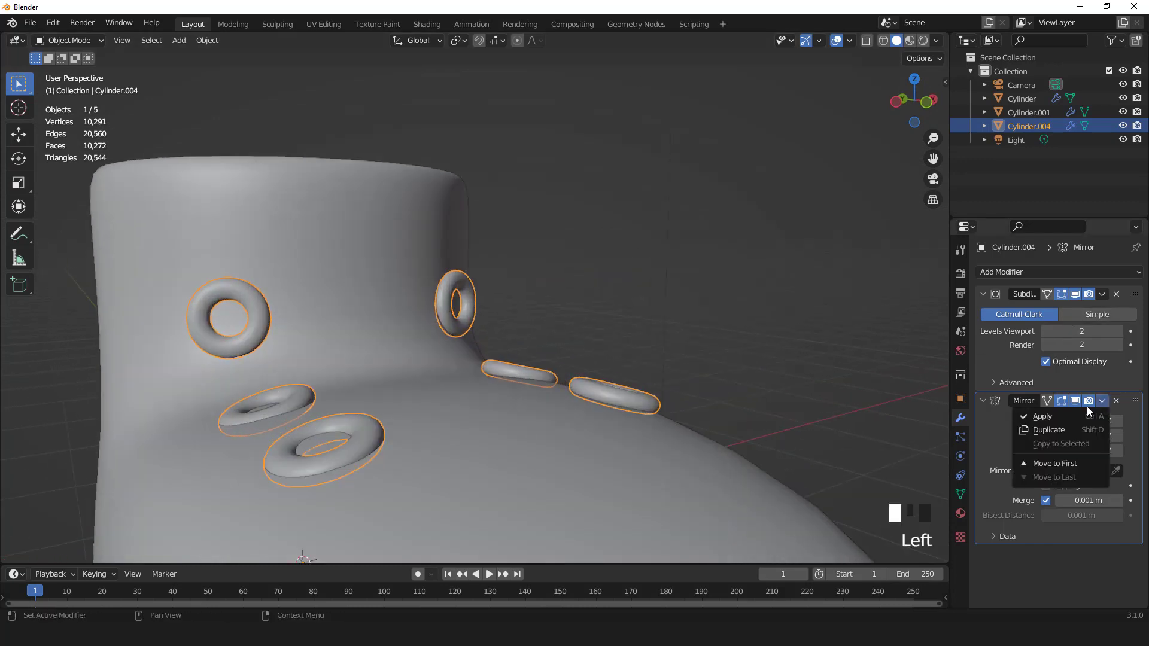
left_click(1052, 416)
In Edit Mode, select the whole toe-side eyelet on the boot's -X side and raise it about 0.013 m along Z.
key("Tab")
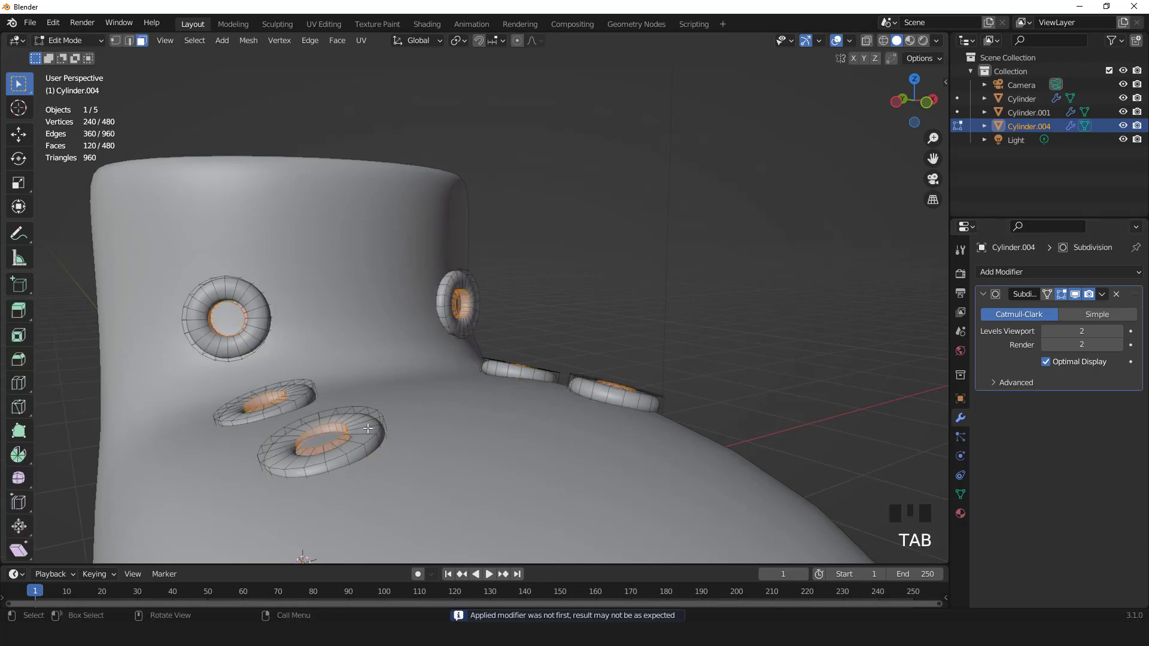
left_click(367, 429)
key("l")
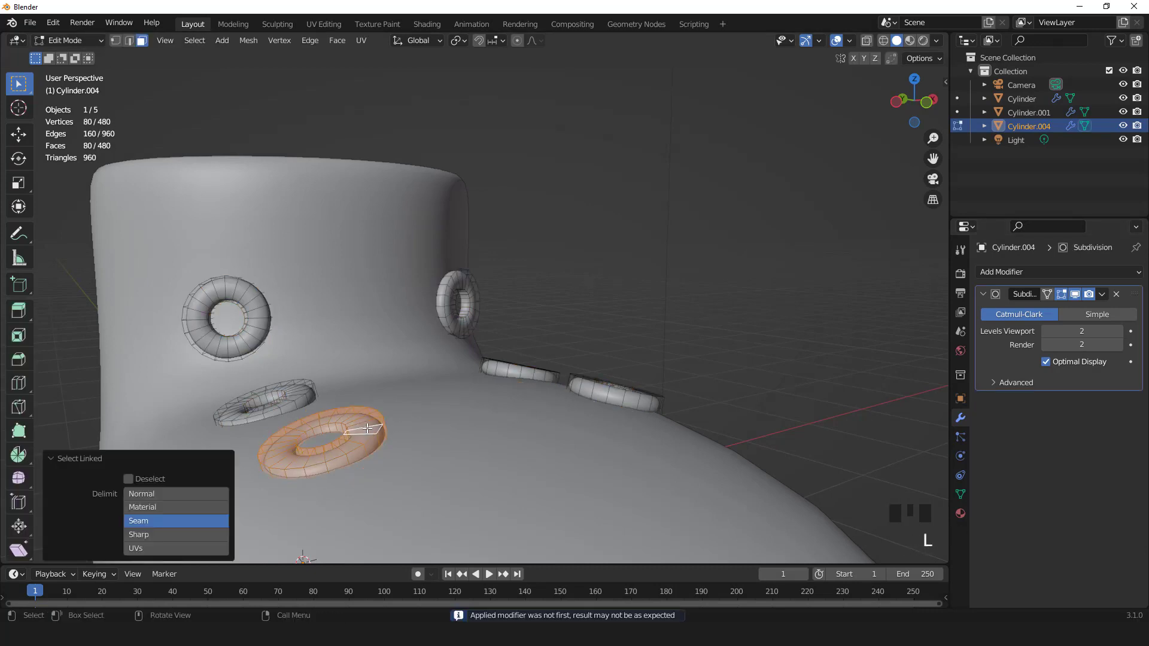
key("KP_Decimal")
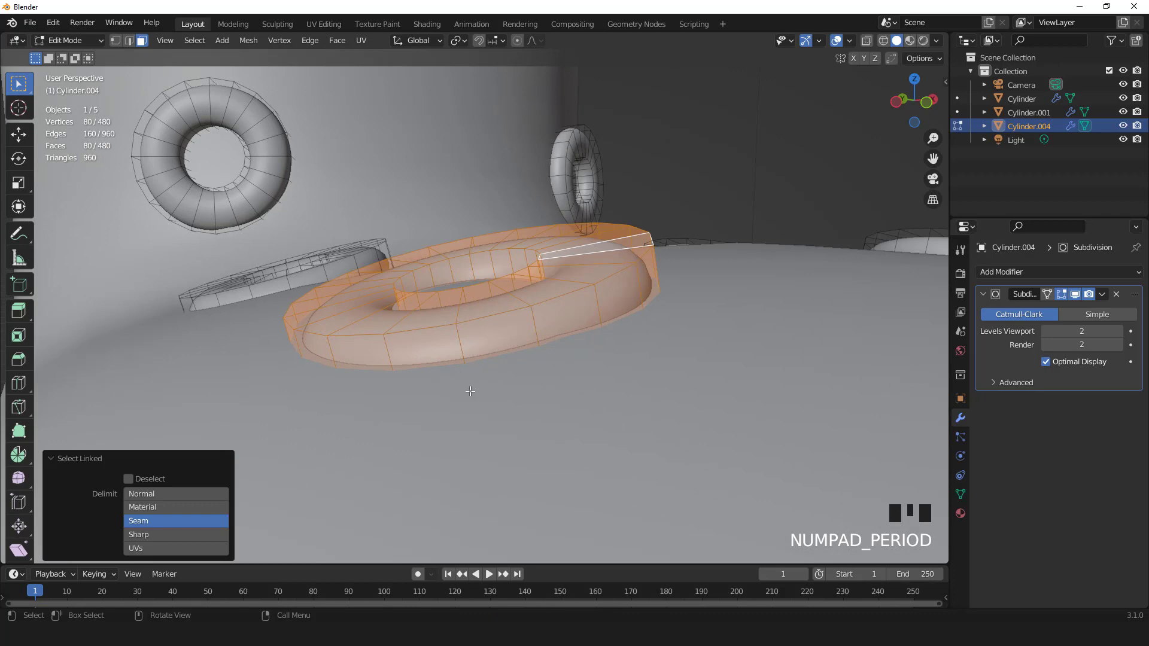
middle_click_drag(470, 391, 502, 367)
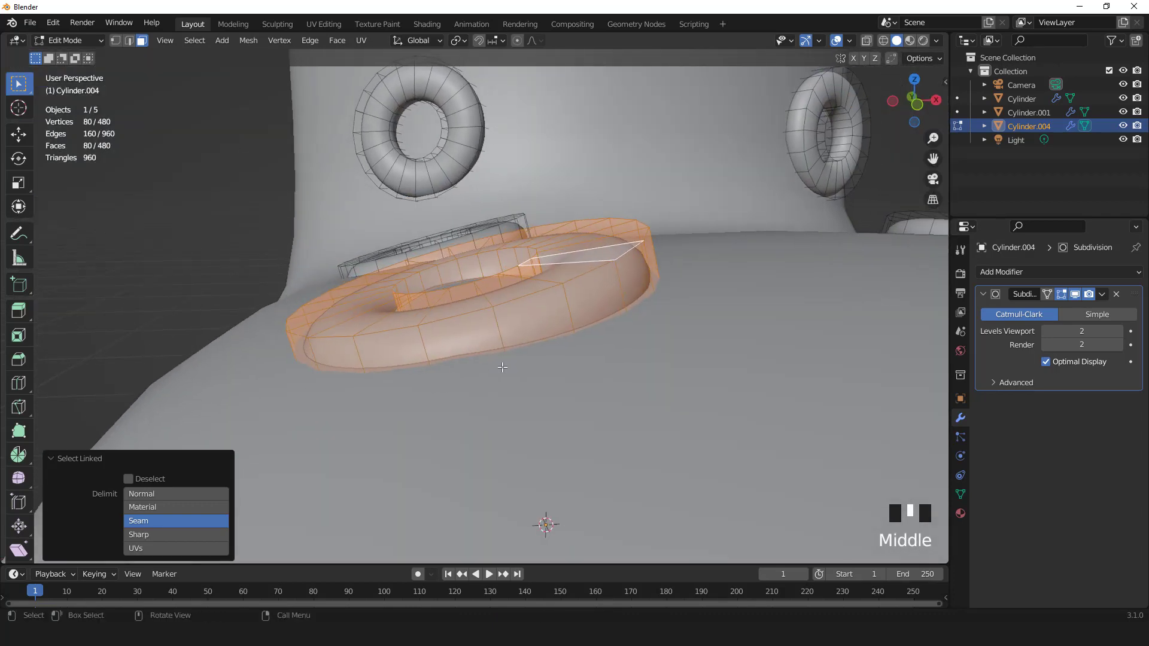
key("g")
left_click(500, 353)
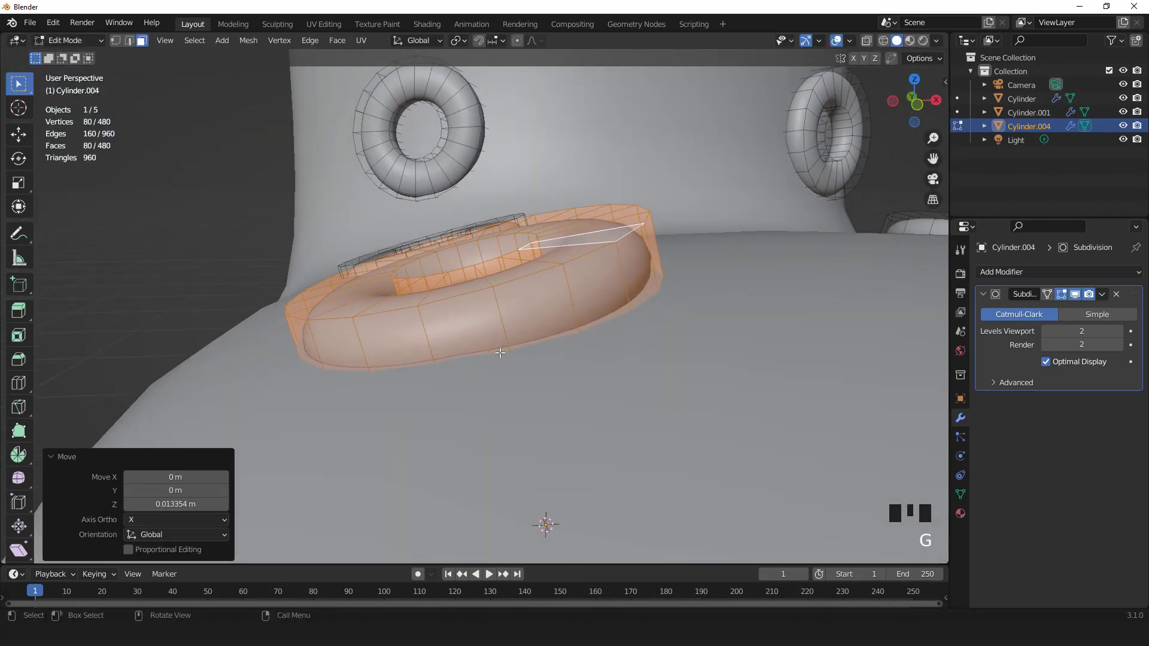
Rotate the selected toe-side eyelet about 2° in the front view to follow the boot's slope.
key("KP_1")
key("r")
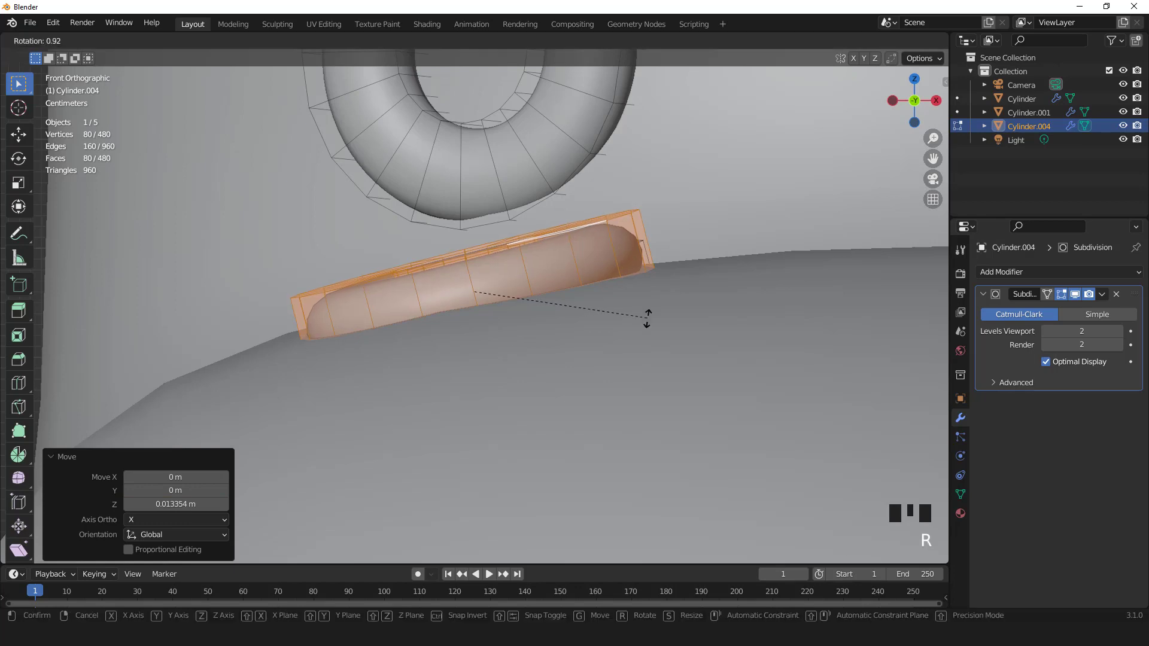
left_click(647, 321)
scroll(618, 329, "down", 3)
middle_click_drag(618, 328, 550, 338)
key("KP_1")
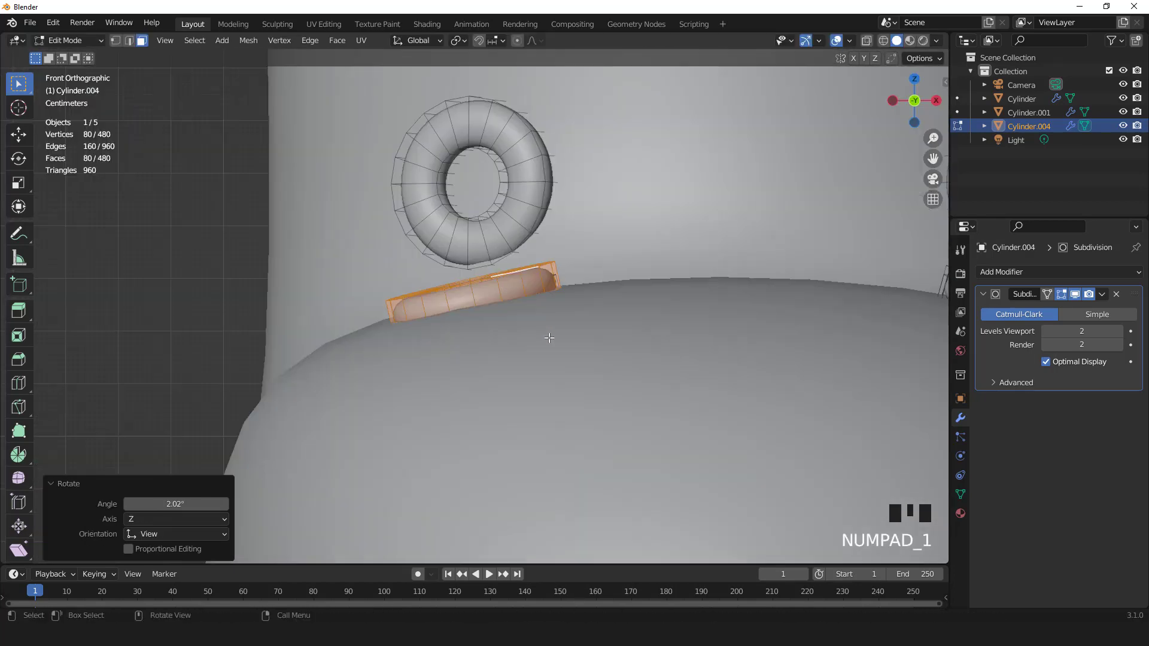
Raise the toe-side eyelet about 0.008 m along Z and tilt it about 1.9° more in the front view.
scroll(549, 338, "up", 3)
key("g")
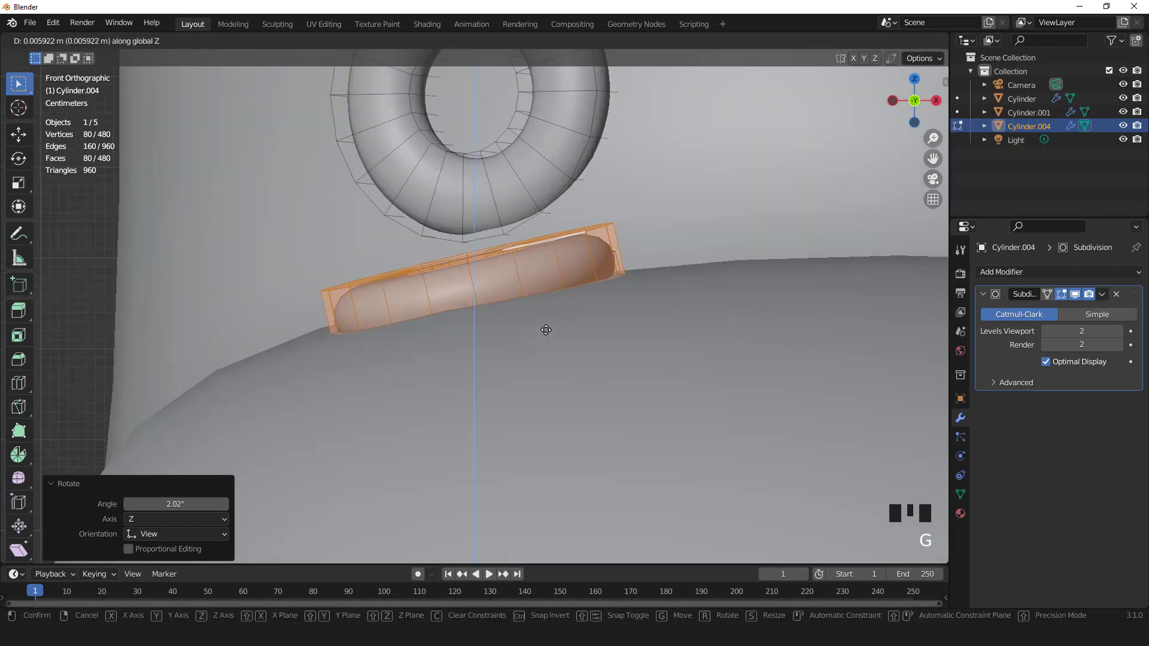
left_click(544, 329)
key("r")
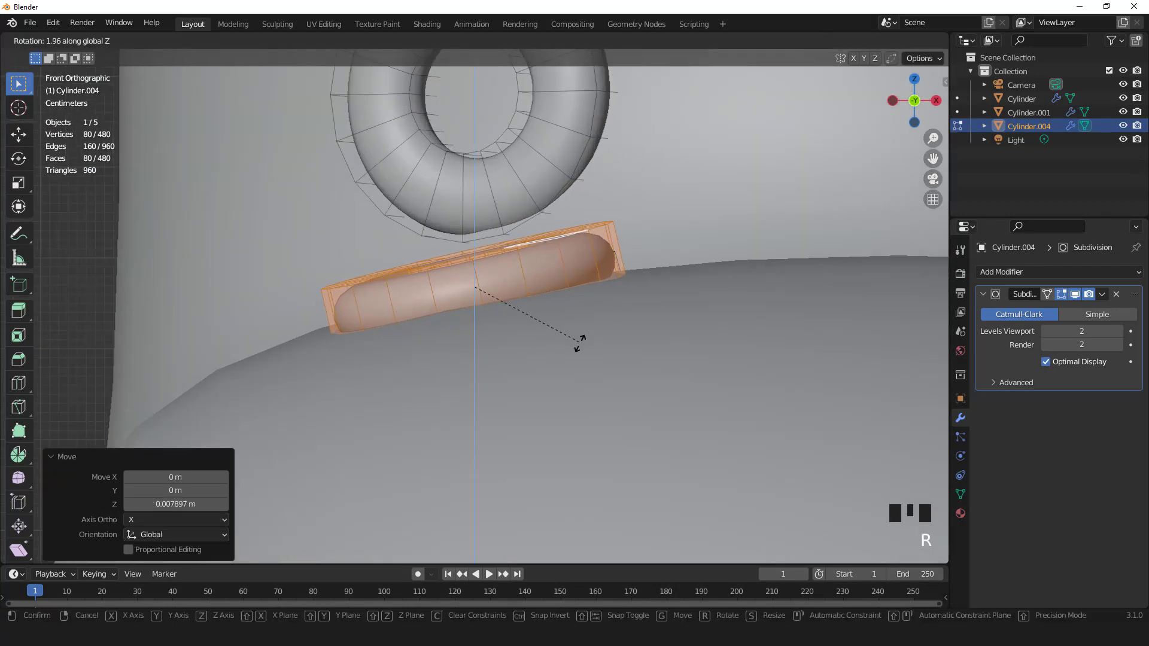
right_click(579, 344)
key("r")
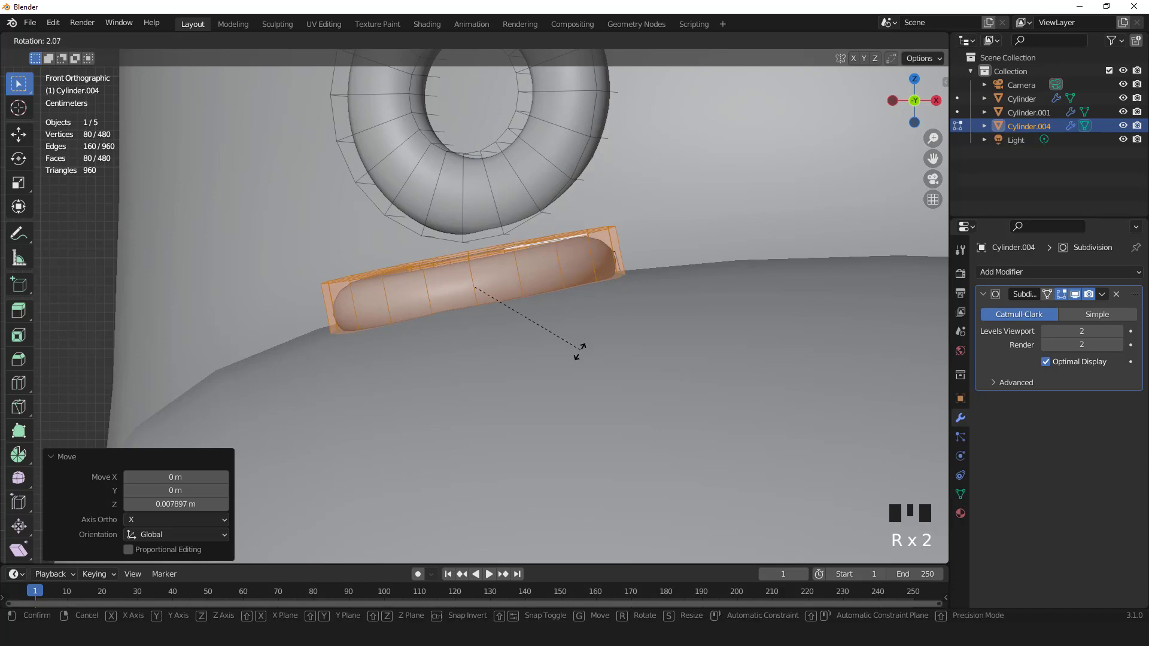
left_click(575, 344)
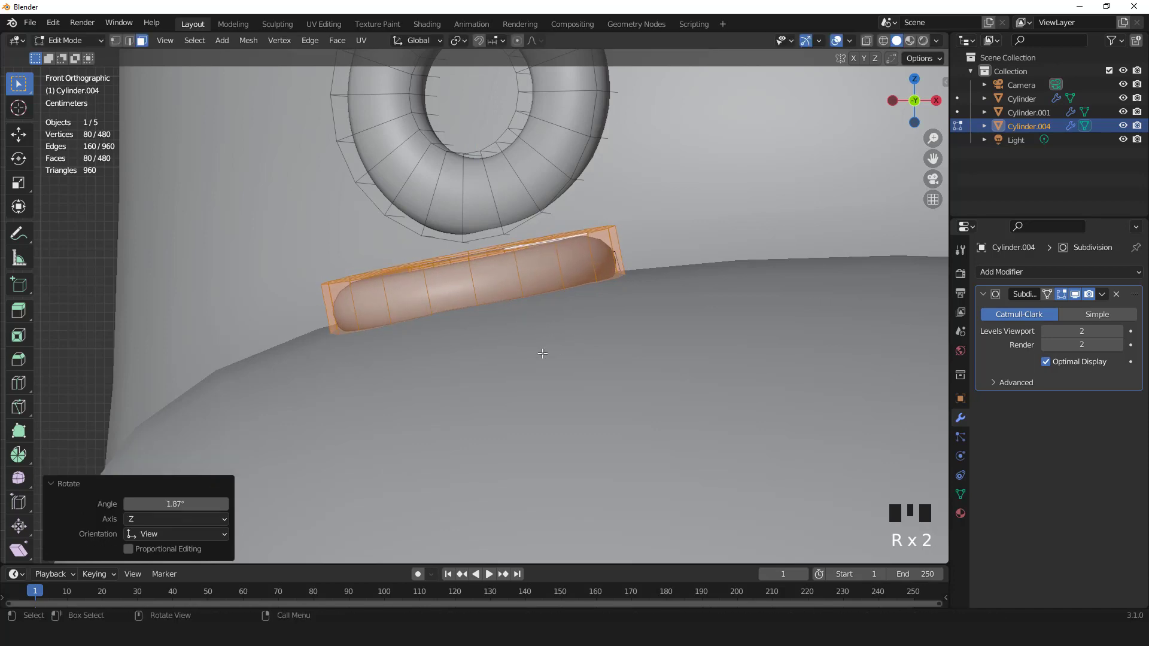
Select the whole middle eyelet on the -X side and raise it about 0.02 m along Z.
middle_click_drag(538, 351, 390, 223)
left_click(363, 194)
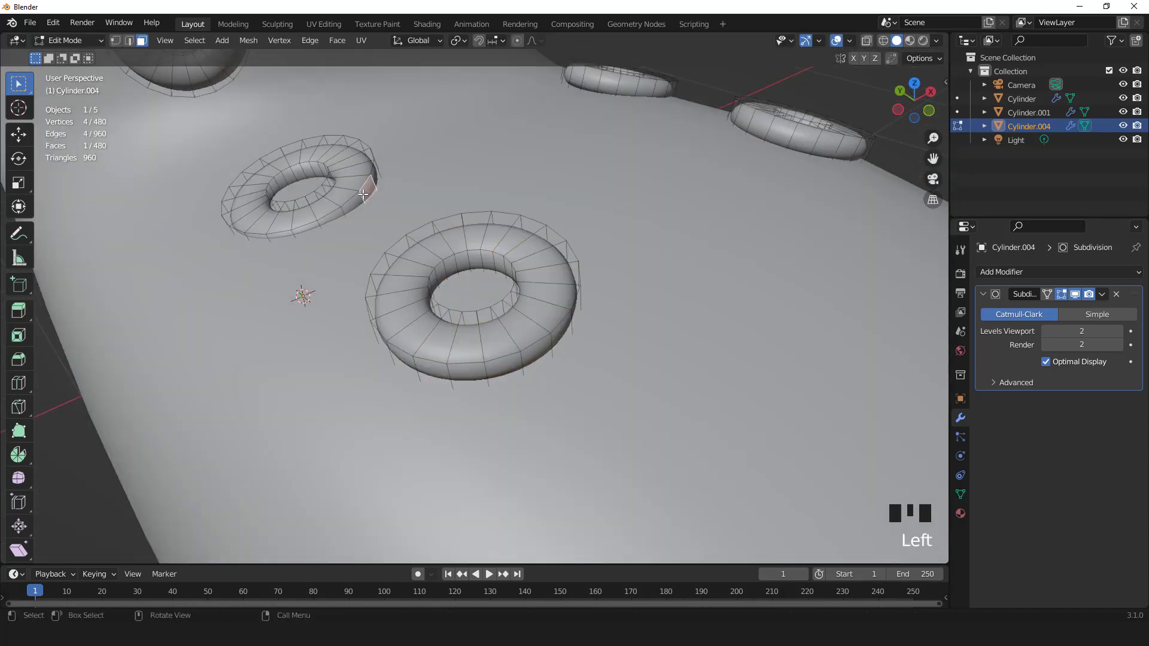
key("ctrl+l")
key("KP_Decimal")
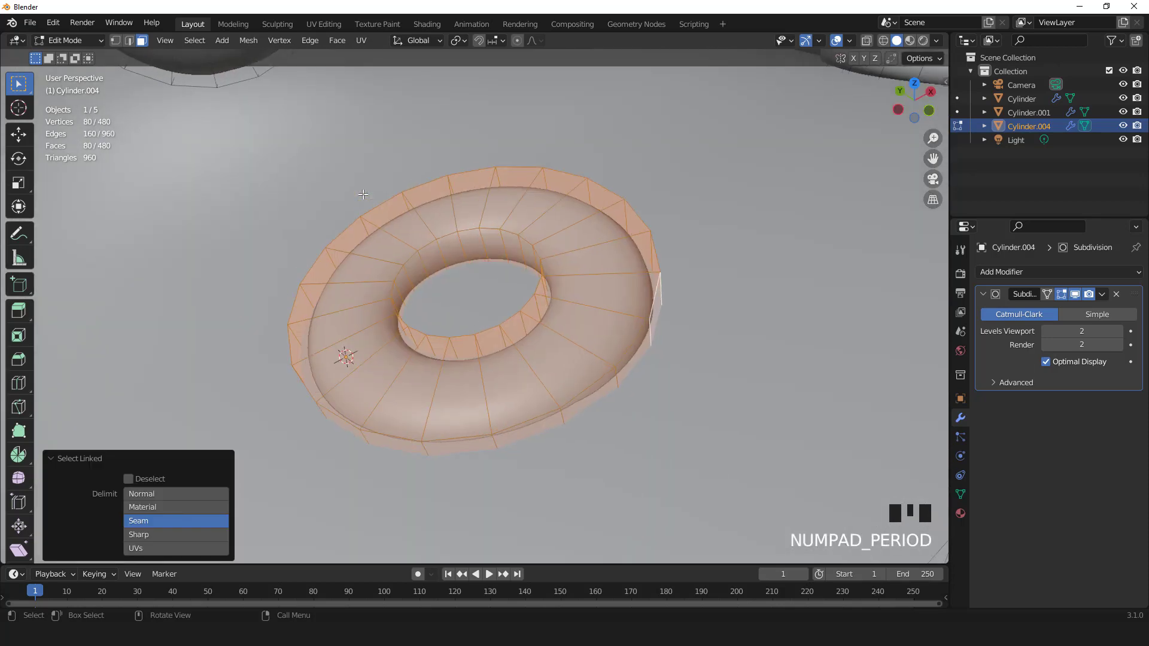
key("KP_1")
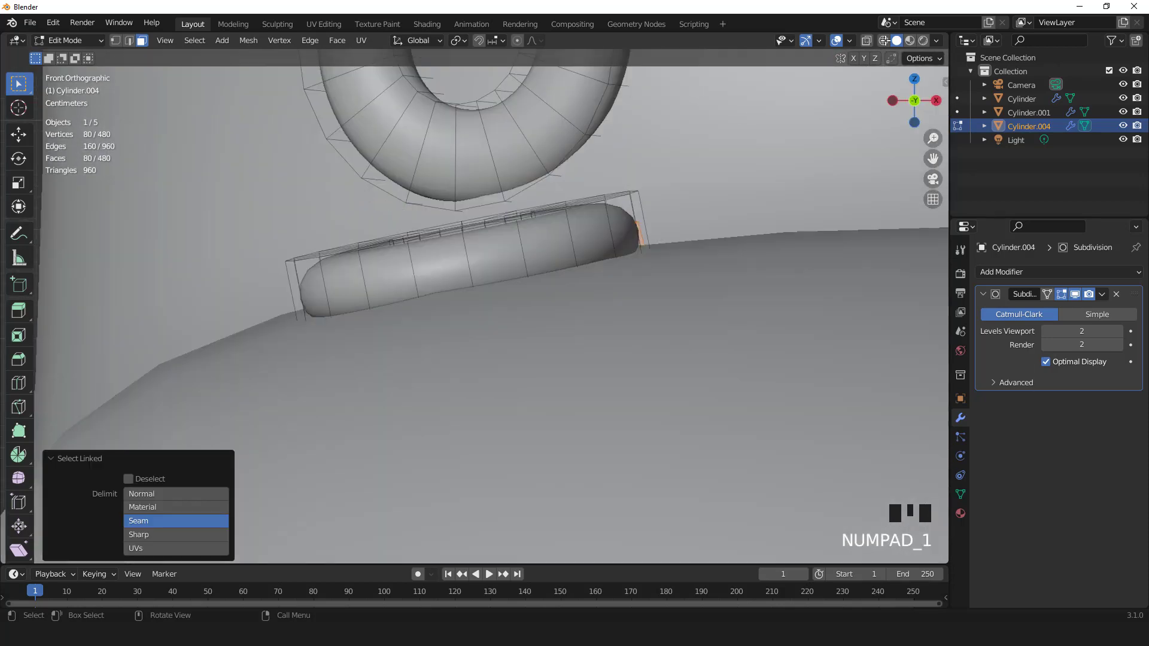
left_click(866, 41)
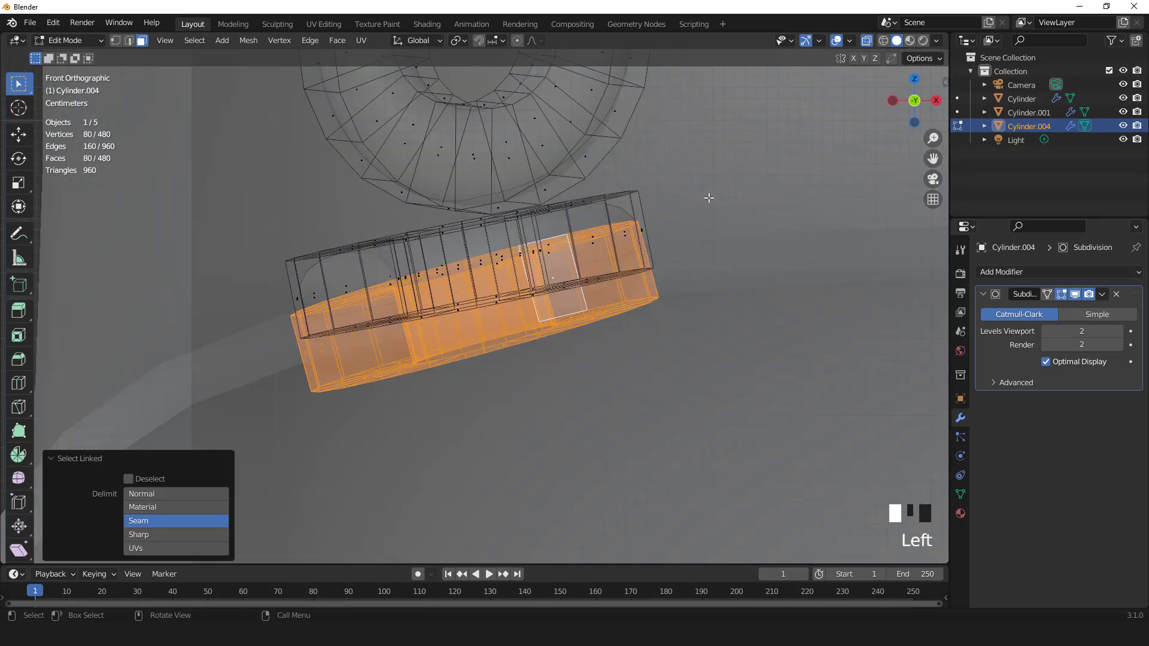
left_click(867, 40)
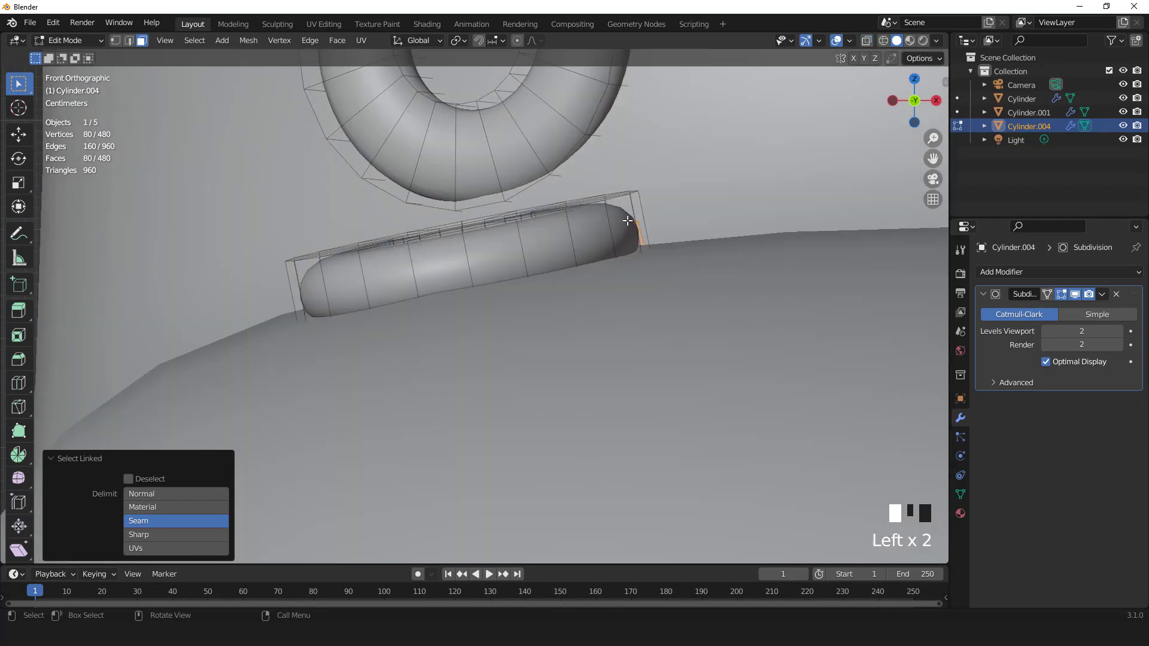
scroll(629, 221, "down", 1)
middle_click_drag(629, 221, 600, 251)
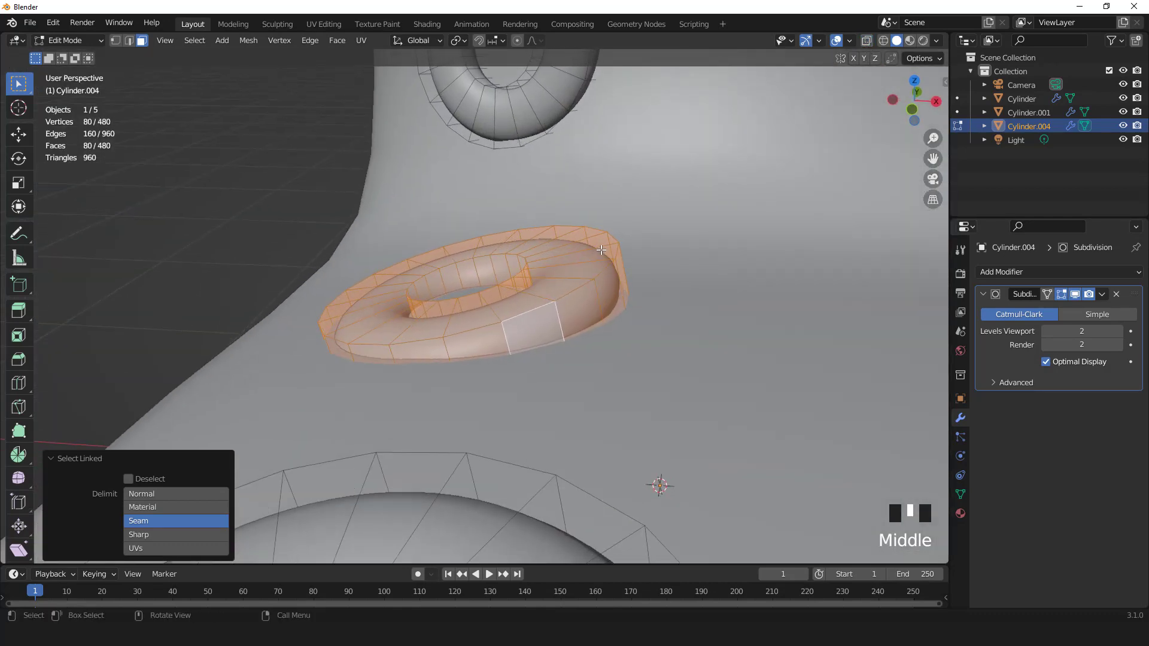
key("g")
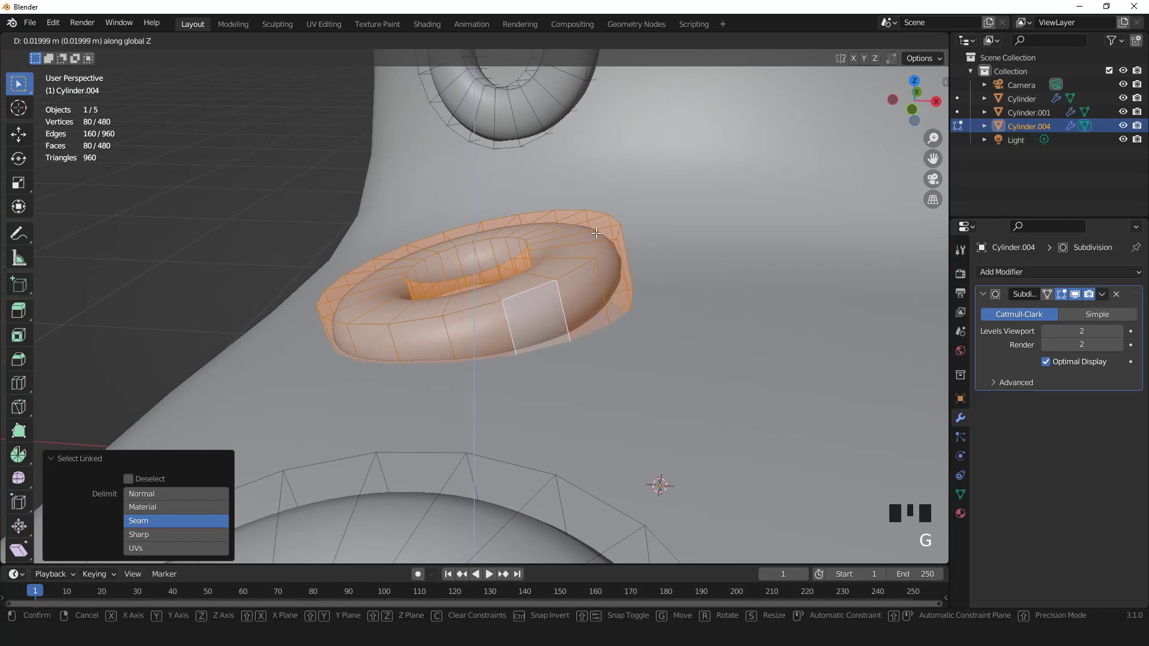
left_click(598, 237)
Rotate the middle eyelet about 6° around the Y axis and return to Object Mode.
key("r")
key("y")
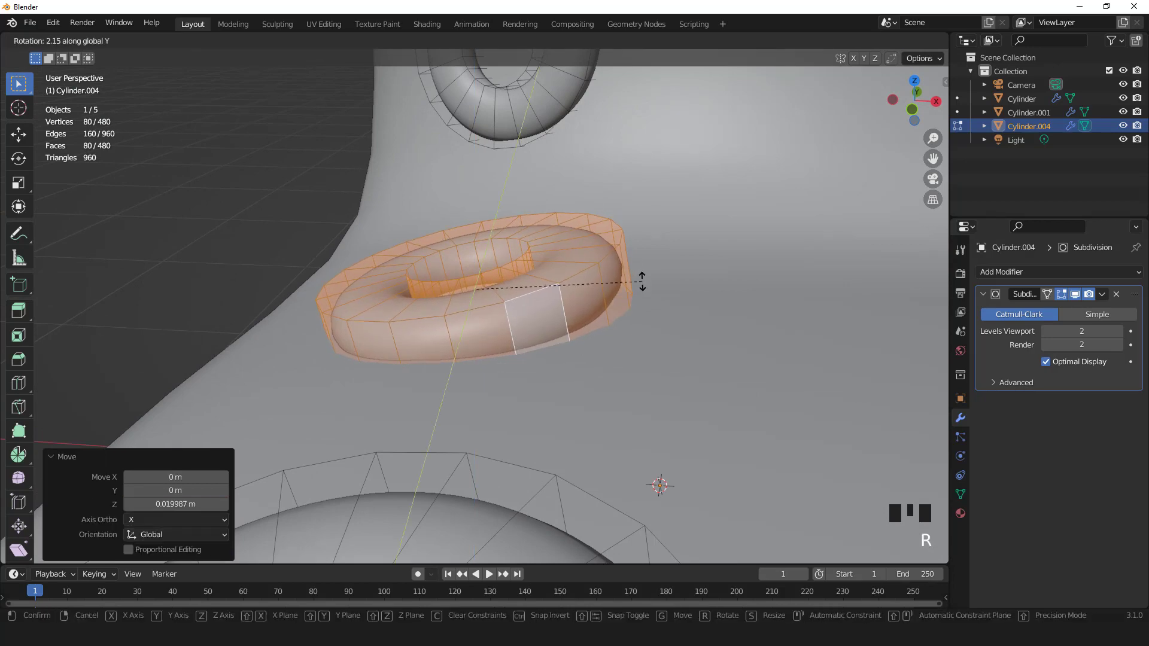
left_click(647, 292)
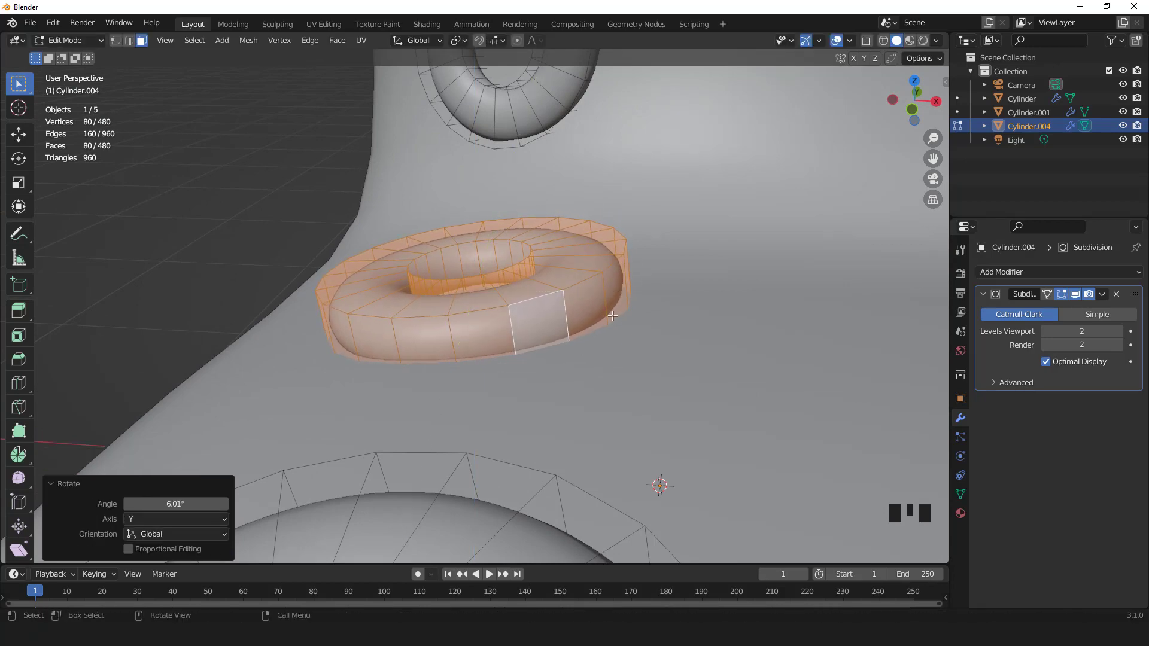
key("Tab")
scroll(515, 278, "down", 3)
middle_click_drag(516, 278, 533, 334)
scroll(634, 311, "down", 6)
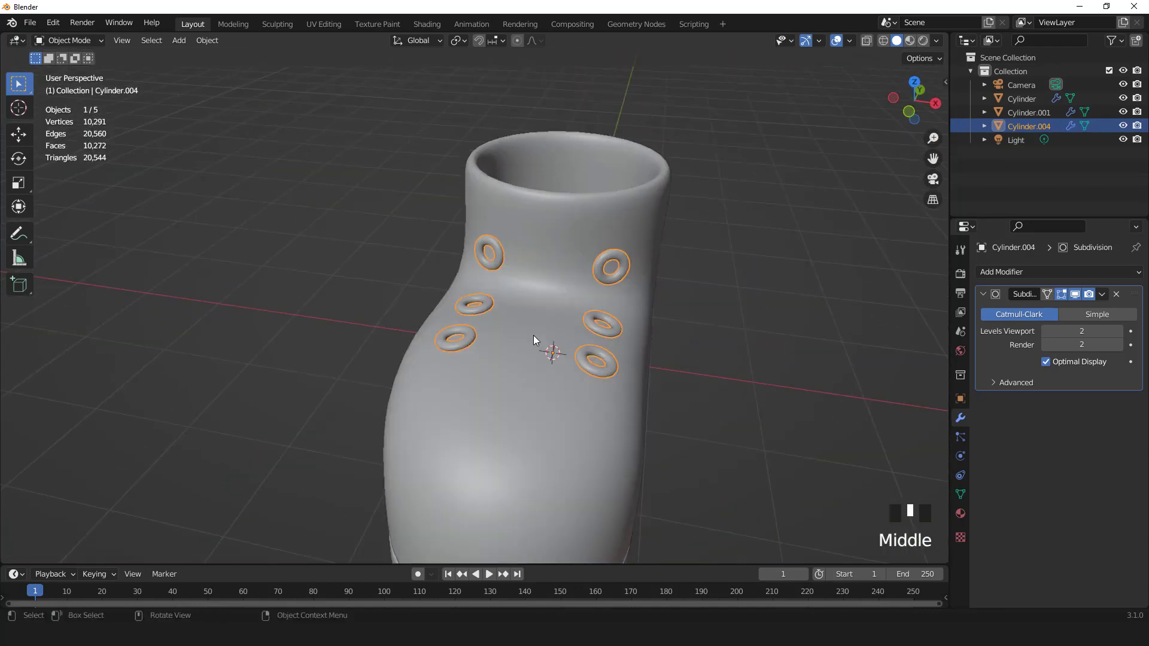
Add a plane mesh and scale it to about 0.108 along Y to form a narrow lace strip.
key("KP_7")
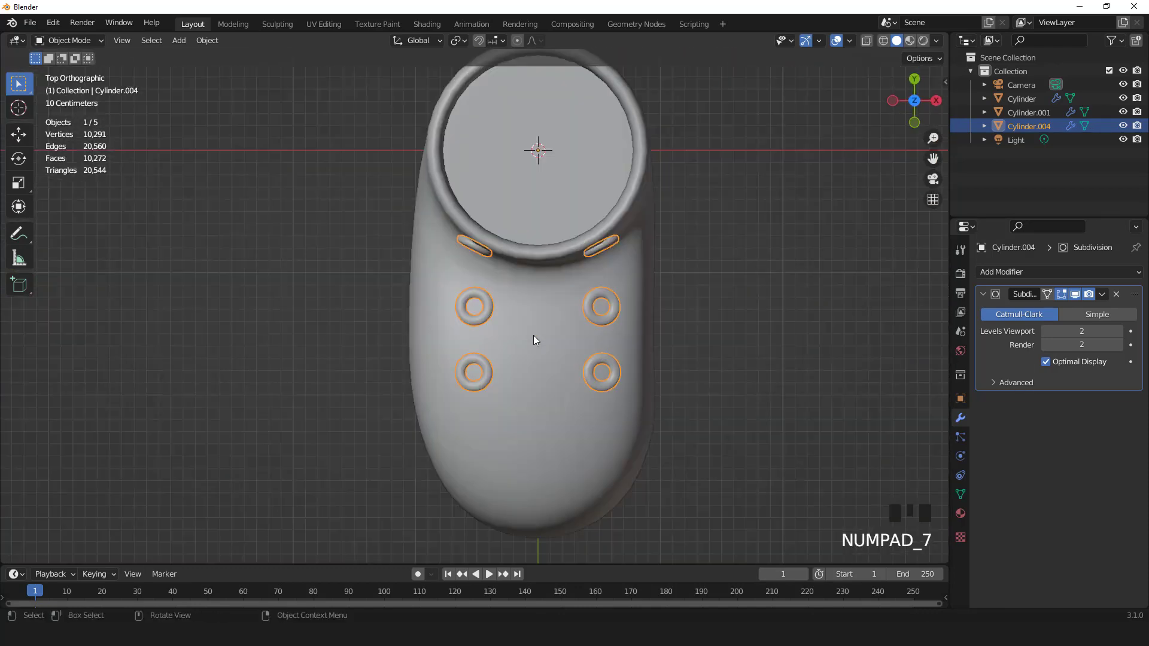
scroll(533, 332, "down", 2)
scroll(260, 132, "up", 1)
left_click(182, 41)
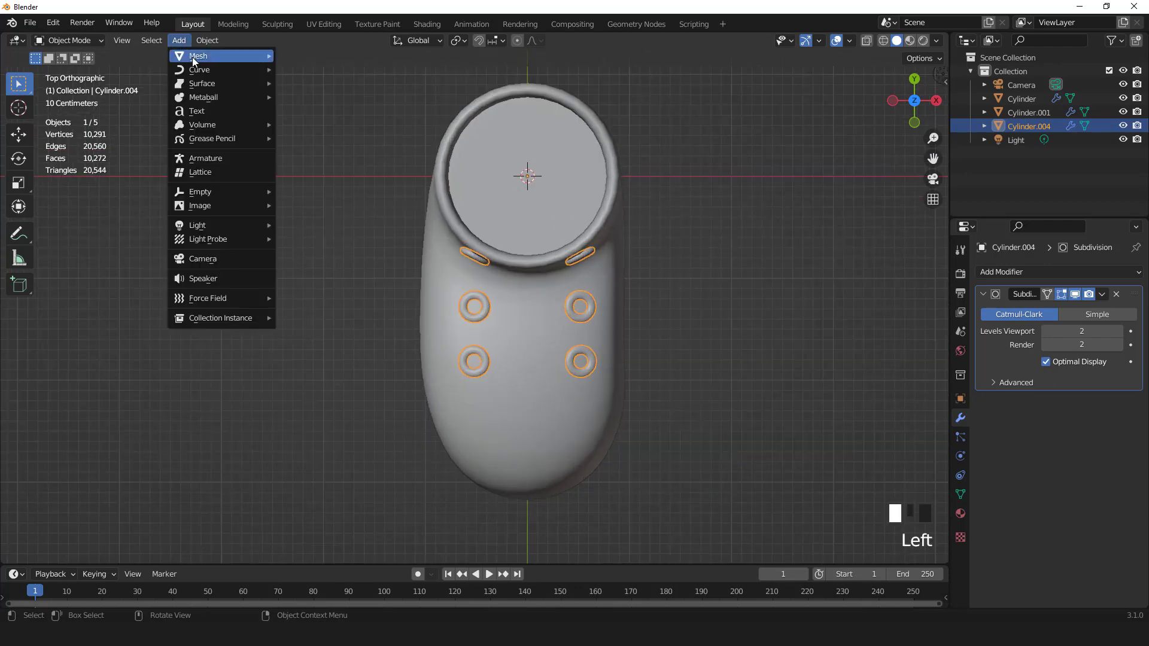
mouse_move(204, 56)
left_click(302, 59)
scroll(623, 328, "down", 2)
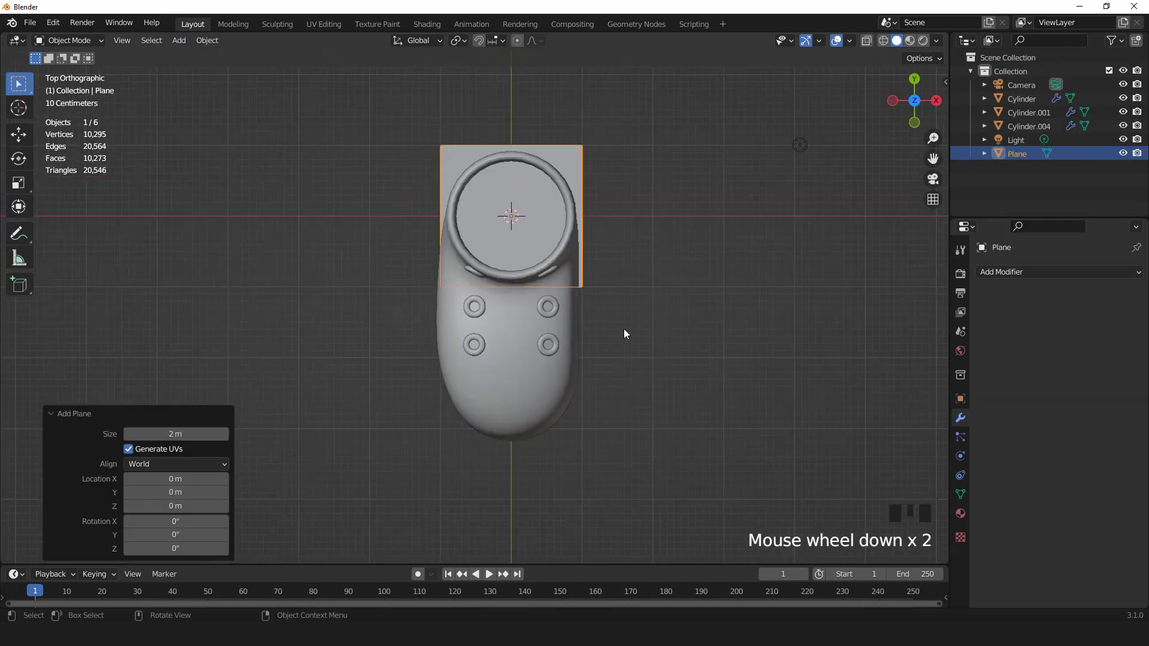
key("s")
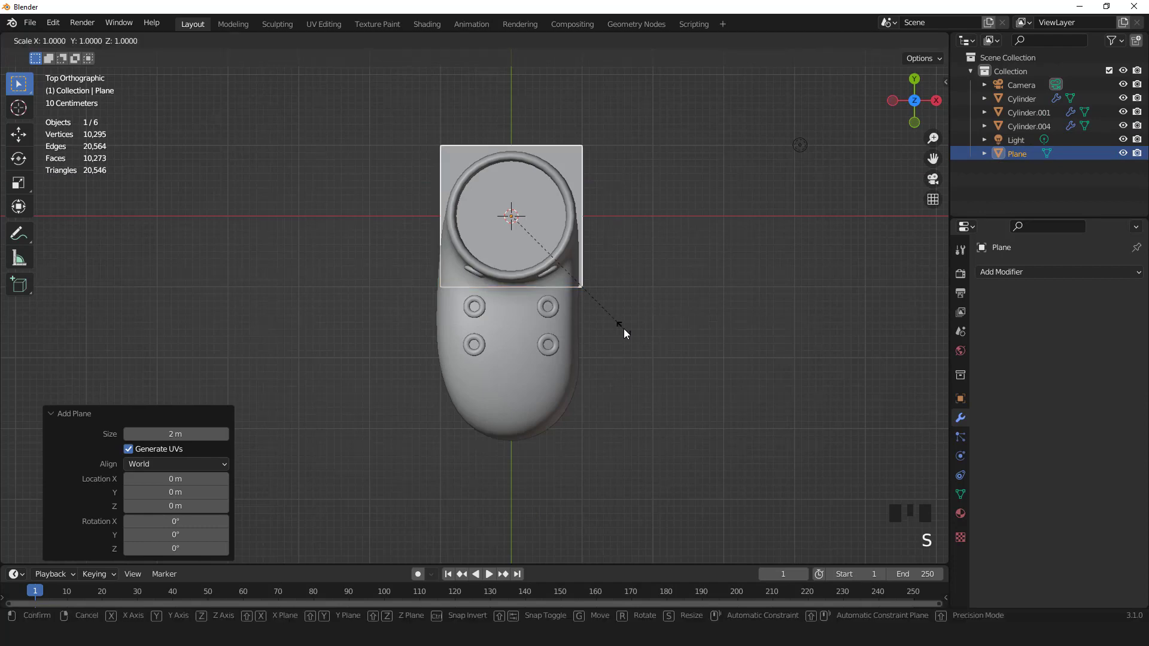
key("y")
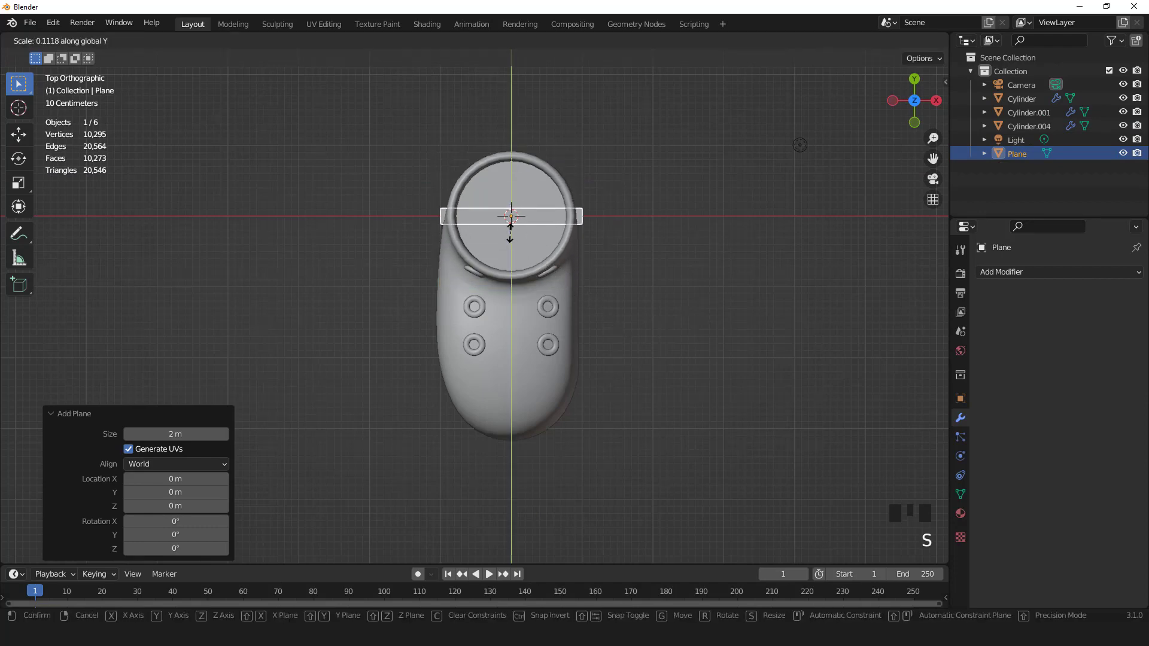
left_click(520, 231)
Move the strip about -1.84 m along Y to the toe-side eyelet pair and scale it uniformly to about 0.62.
key("g")
key("y")
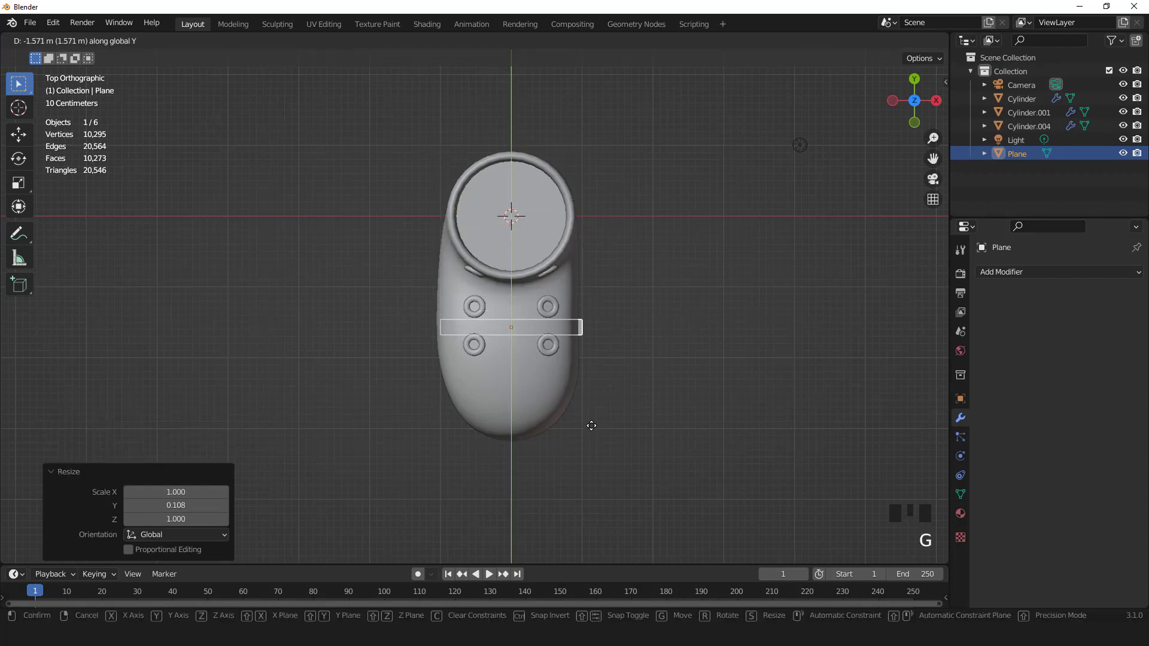
left_click(590, 435)
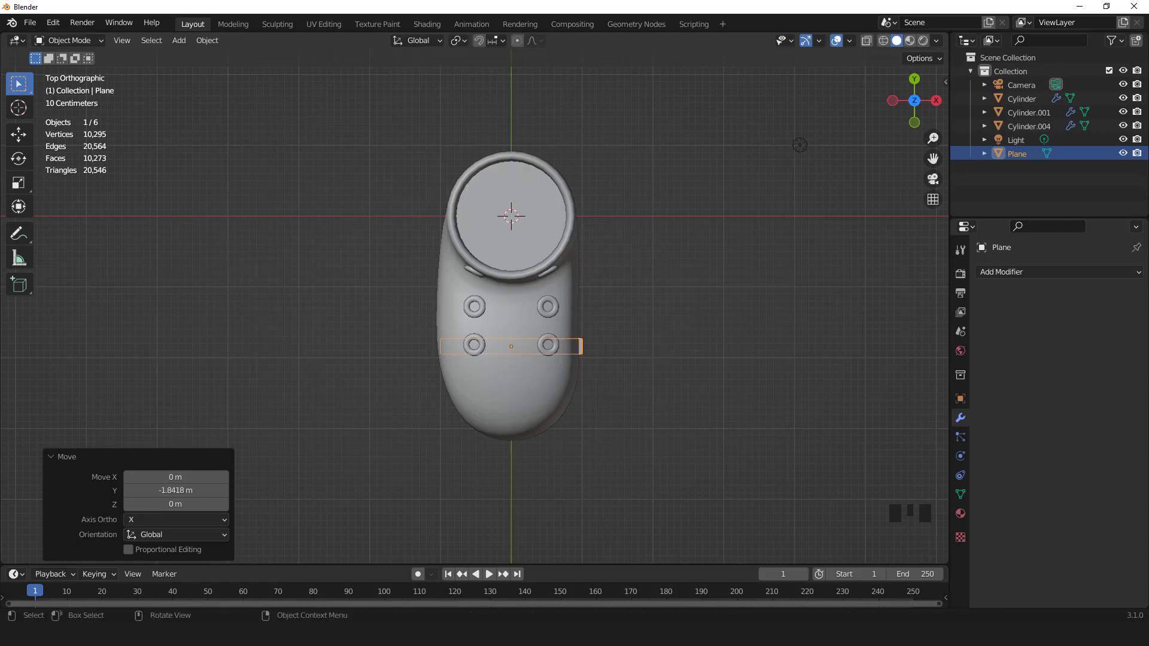
key("s")
left_click(575, 410)
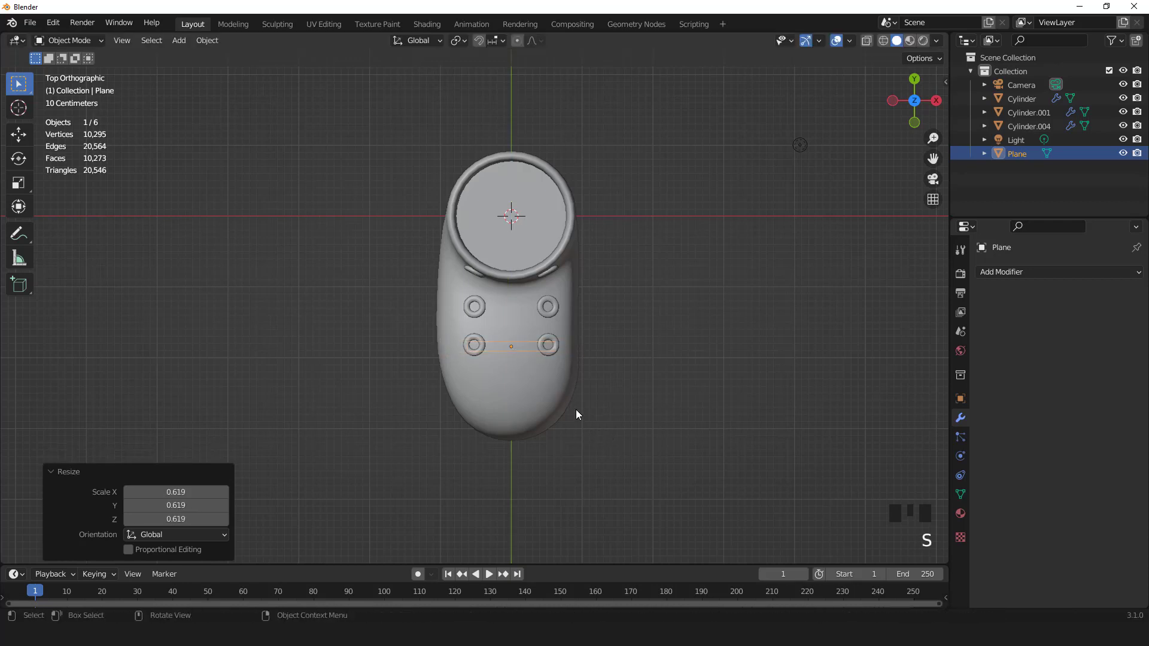
Raise the strip about 1.33 m along Z to sit just above the front of the boot.
key("KP_1")
key("g")
key("z")
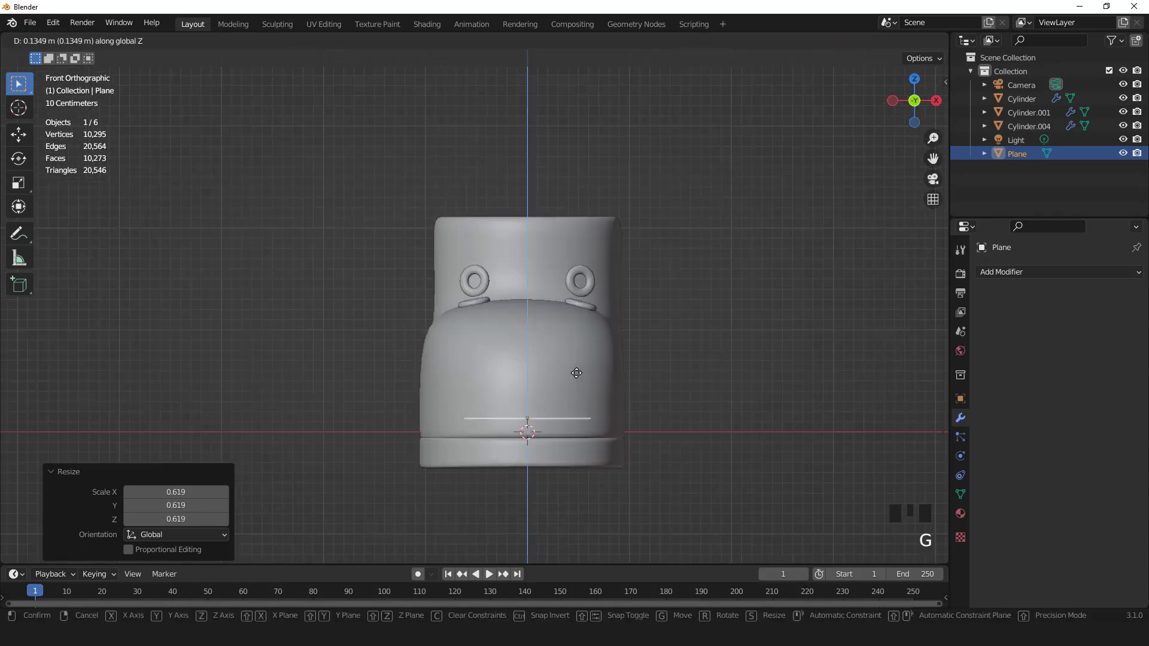
left_click(563, 274)
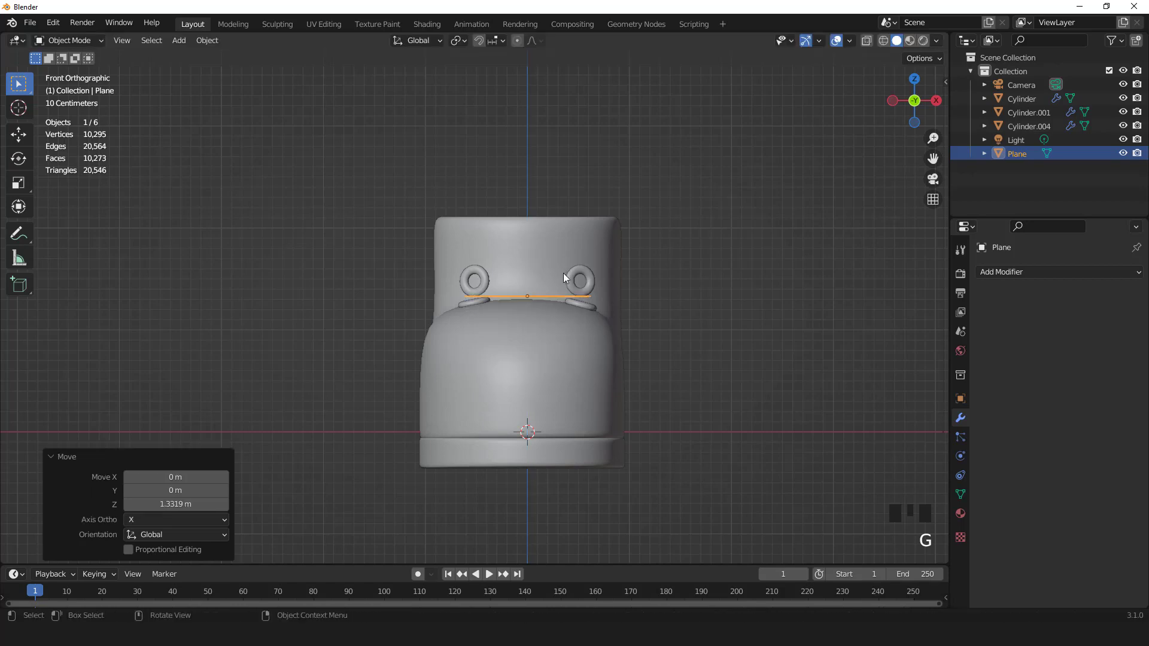
Shift the strip about 0.03 m along Y to center it on the toe-side pair of eyelets.
key("KP_7")
scroll(580, 313, "up", 2)
scroll(579, 317, "up", 3)
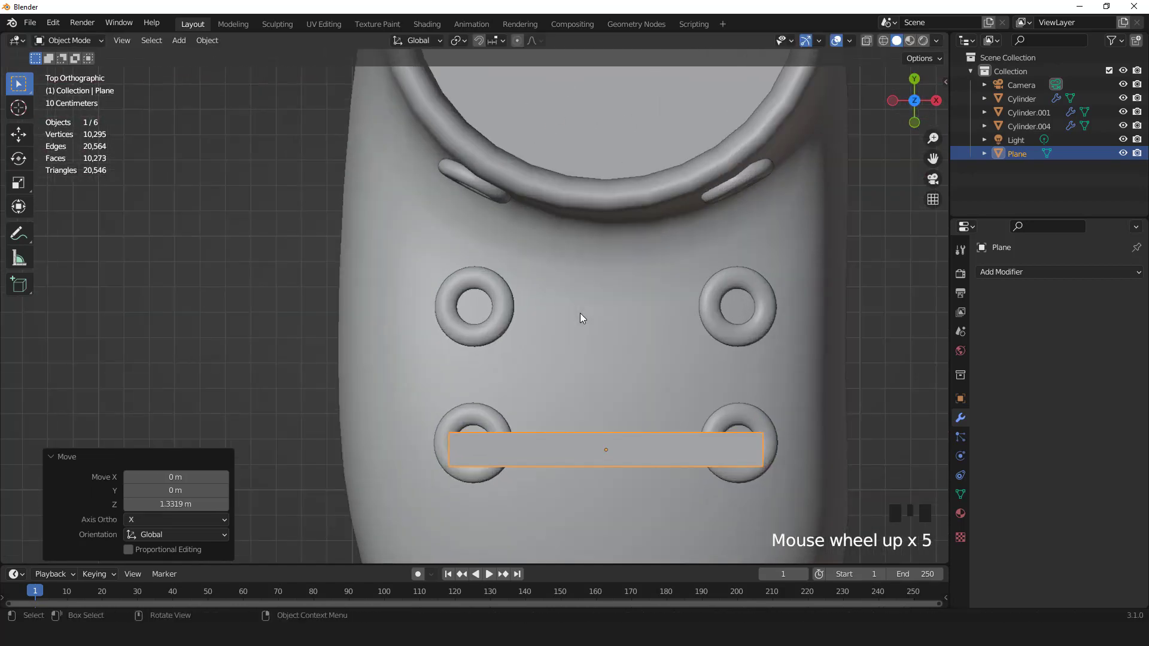
key("g")
key("y")
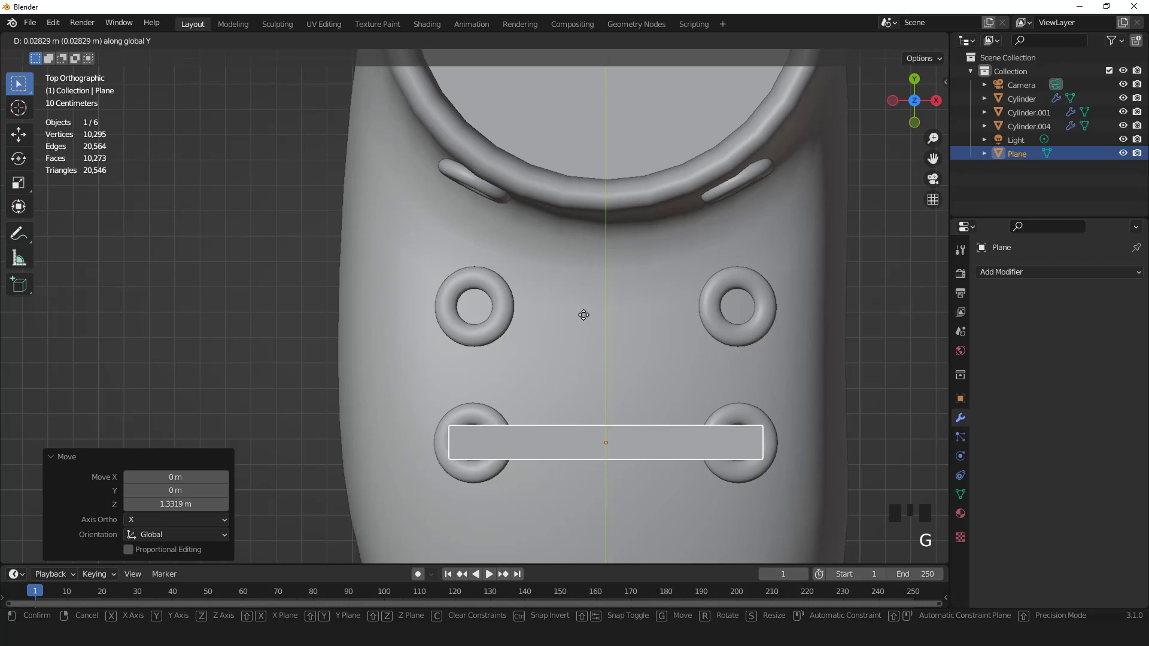
left_click(583, 314)
key("KP_1")
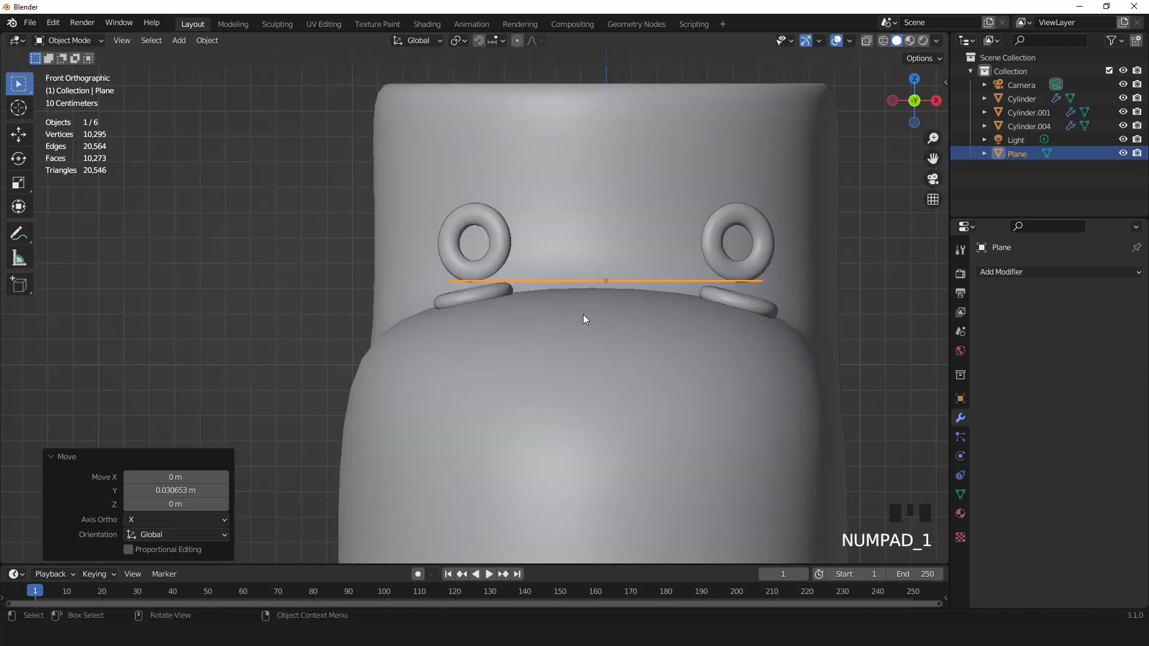
scroll(582, 314, "up", 1)
key("KP_7")
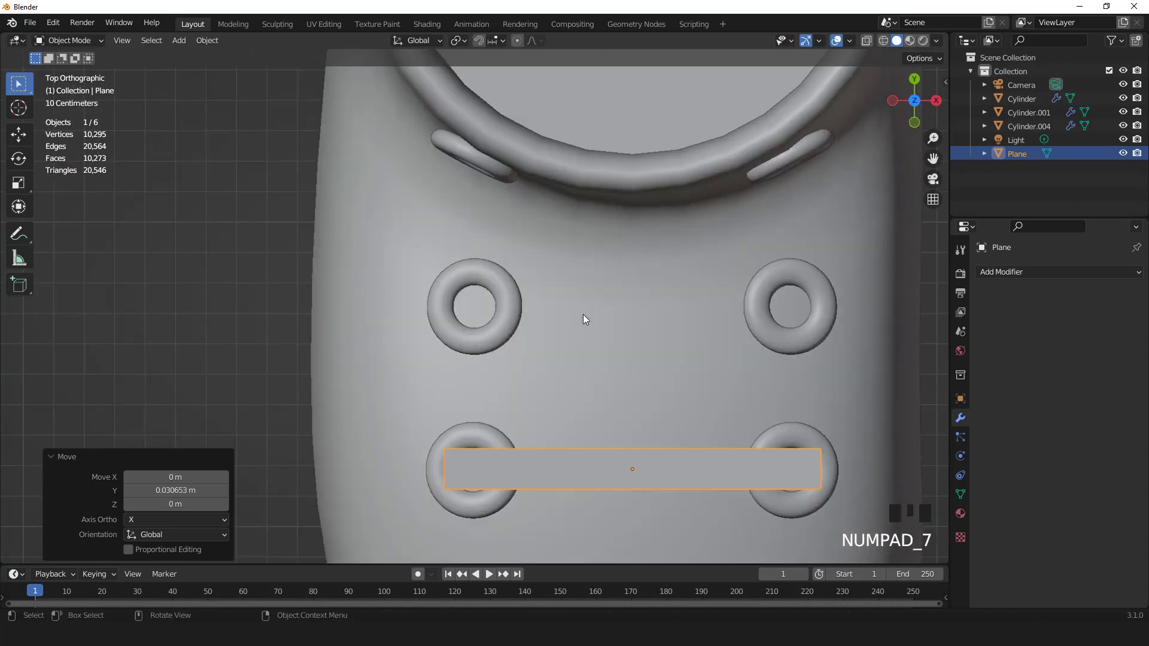
Divide the lace strip crosswise into six segments with five evenly spaced loop cuts.
key("Tab")
key("ctrl+r")
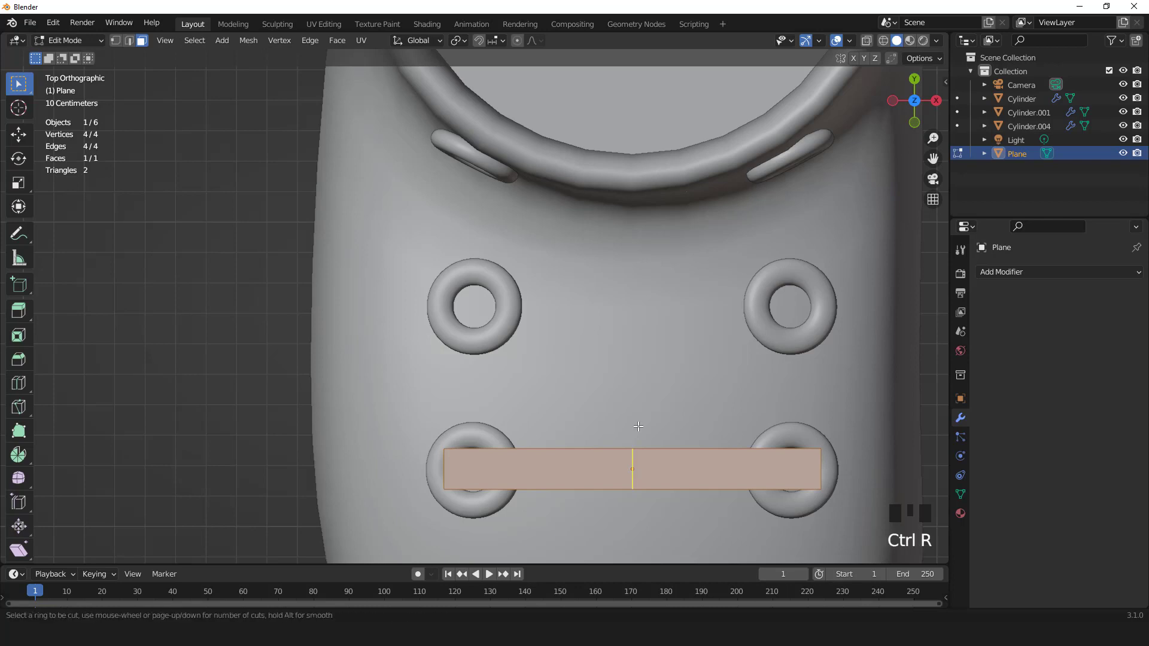
scroll(637, 426, "up", 1)
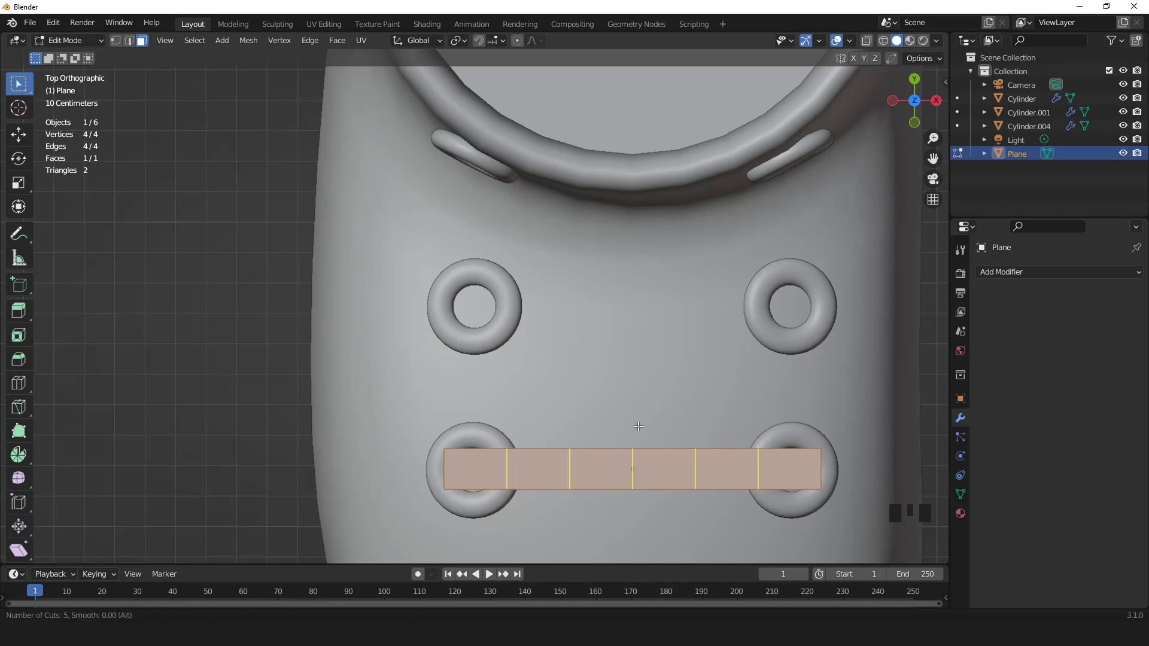
left_click(638, 426)
right_click(640, 428)
Lower both short end edges of the lace strip about 0.065 m along Z toward the eyelets.
middle_click_drag(648, 435, 411, 380)
left_click(918, 441)
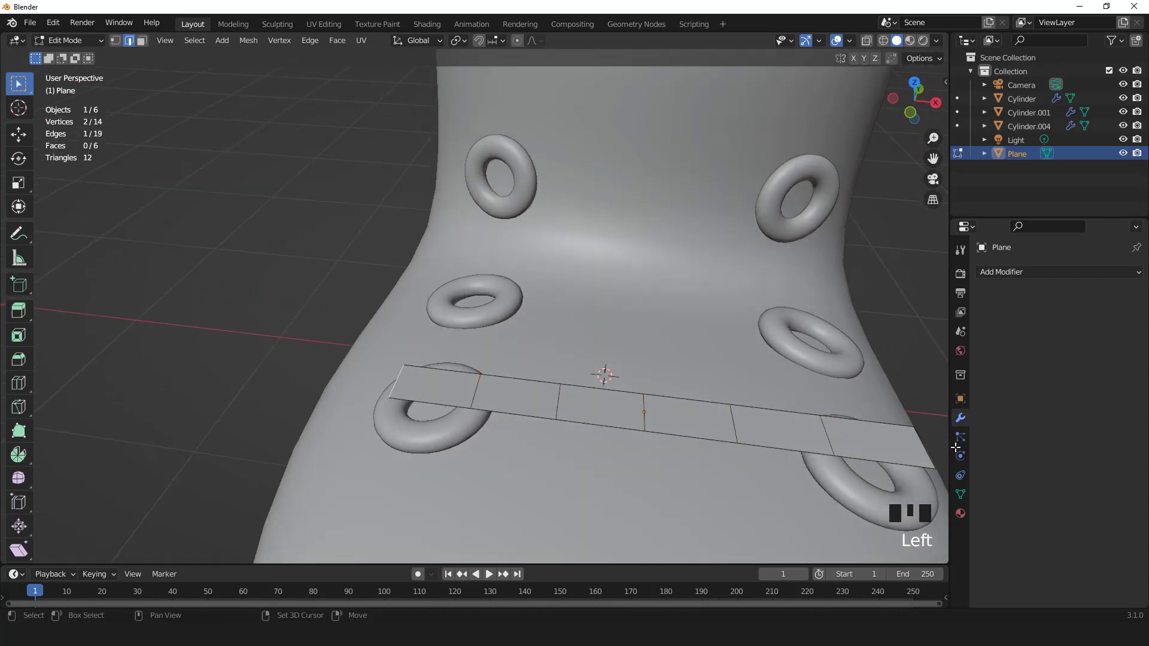
key("KP_1")
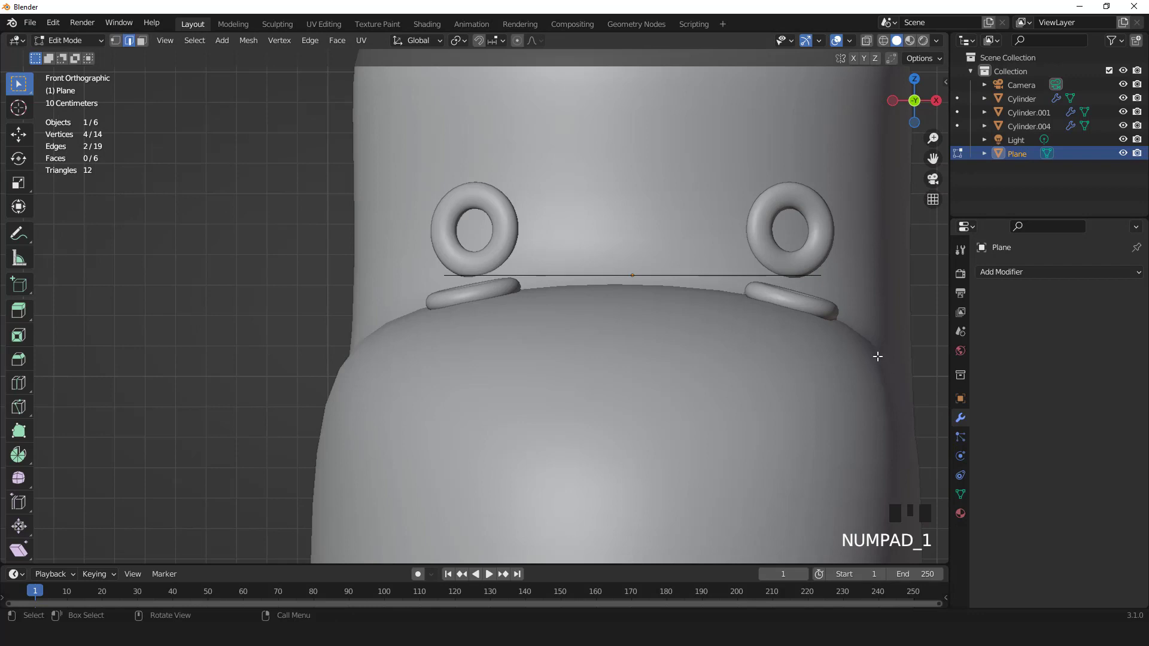
scroll(740, 266, "up", 3)
key("g")
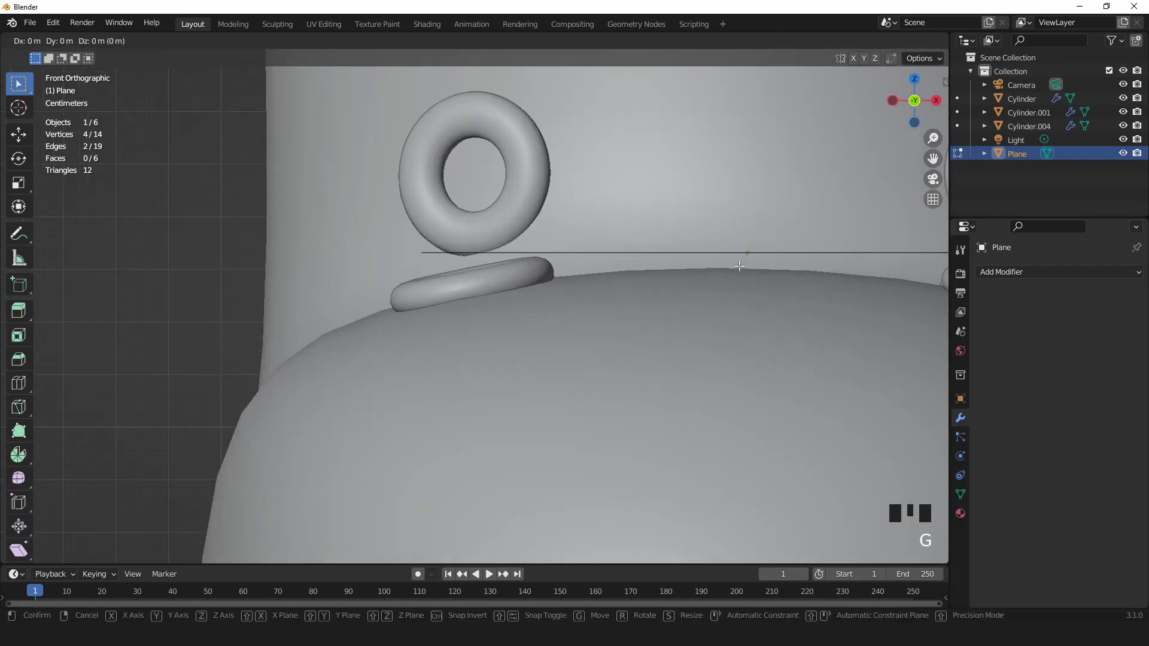
key("z")
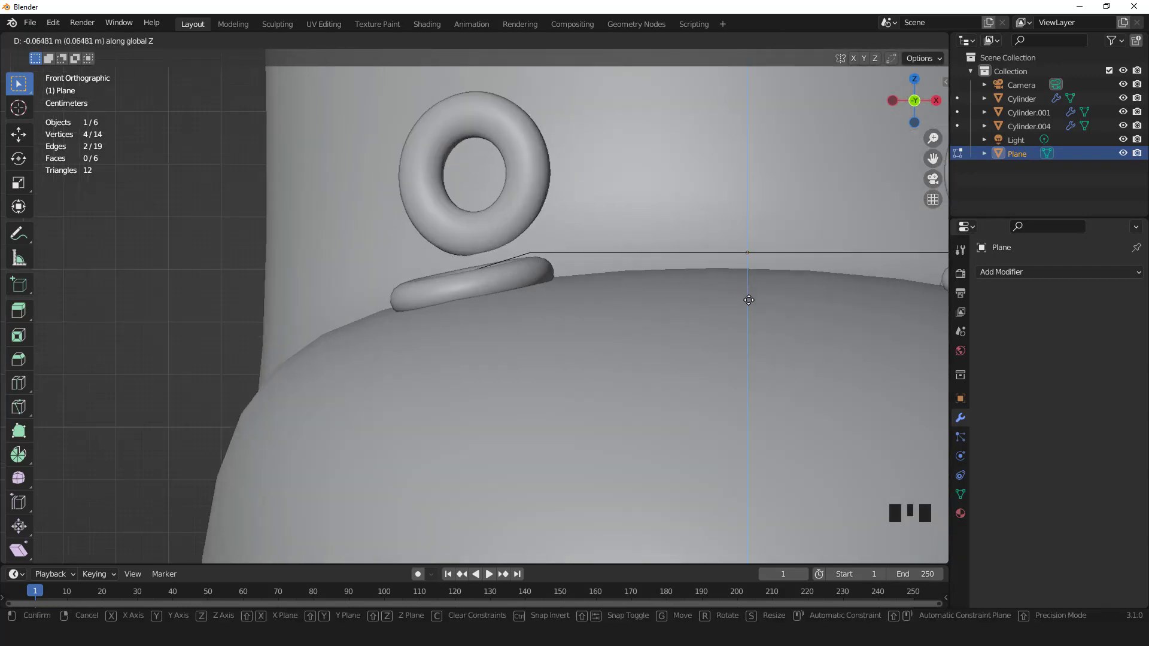
left_click(748, 300)
Lower the strip's +X end edge a further 0.055 m or so along Z into its eyelet.
scroll(700, 310, "down", 2)
middle_click_drag(700, 310, 705, 360)
scroll(642, 304, "down", 2)
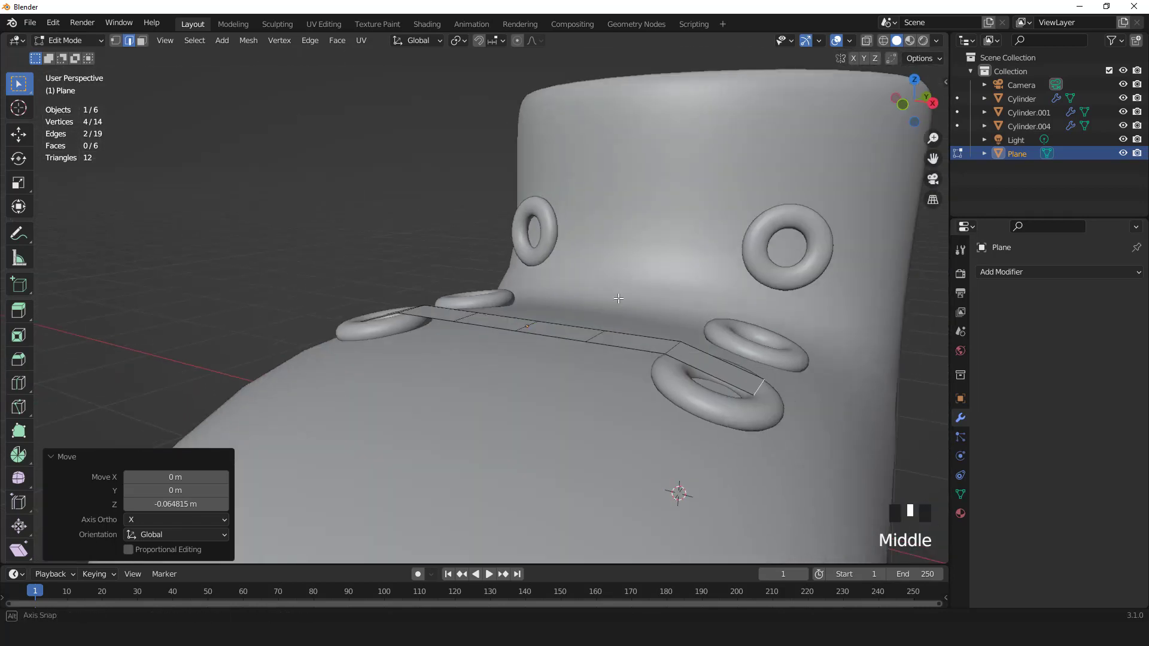
left_click(755, 385)
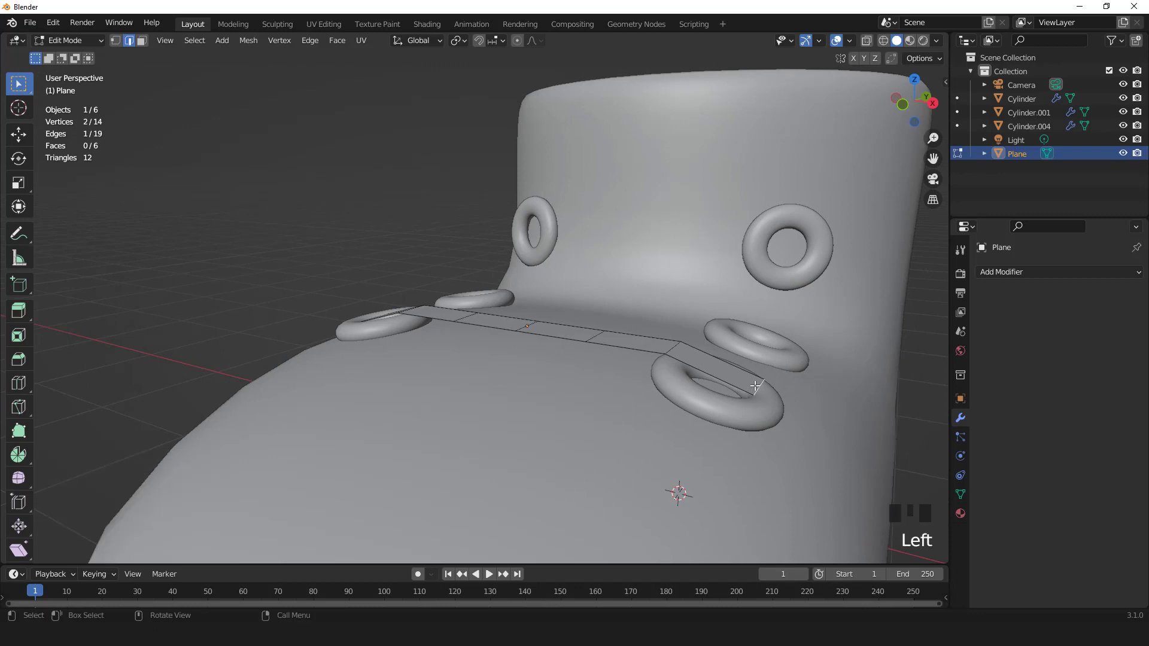
key("g")
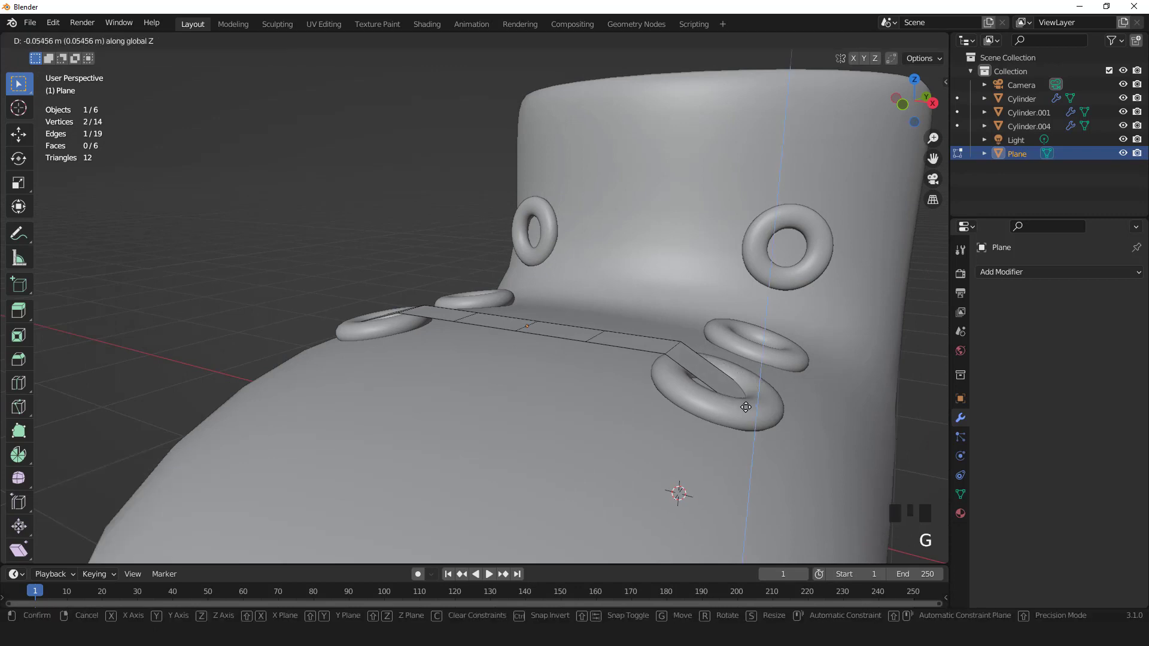
left_click(746, 407)
key("Tab")
Extrude all faces of the lace strip upward to give it thickness.
middle_click_drag(745, 407, 680, 354)
scroll(683, 359, "up", 1)
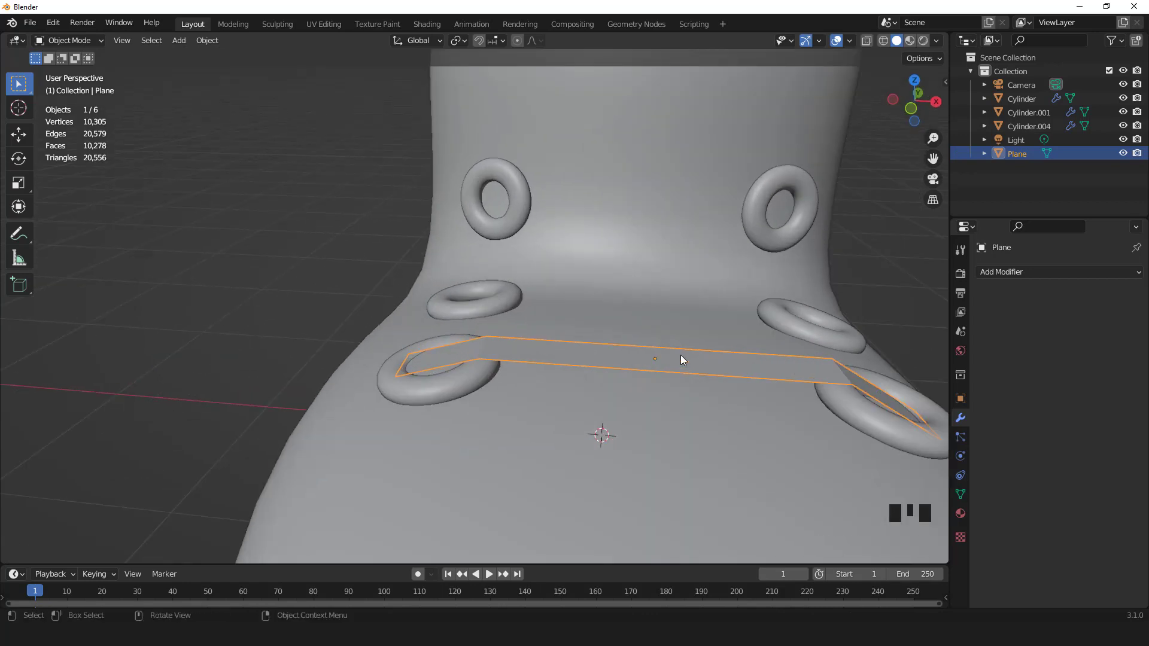
key("Tab")
key("a")
key("3")
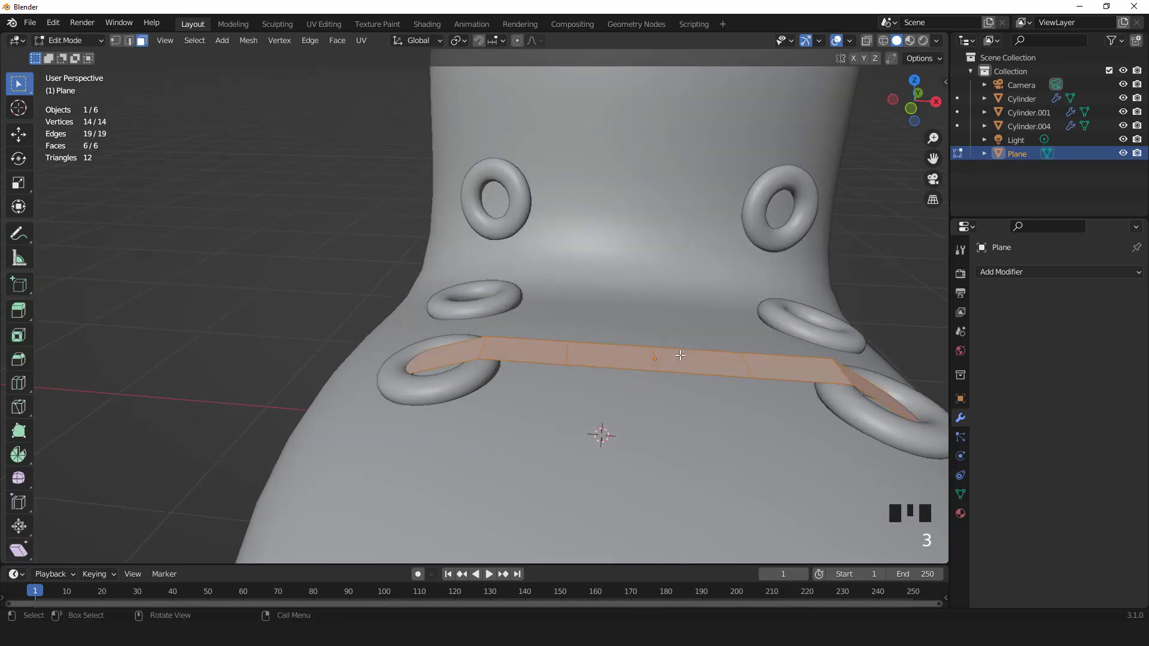
key("KP_1")
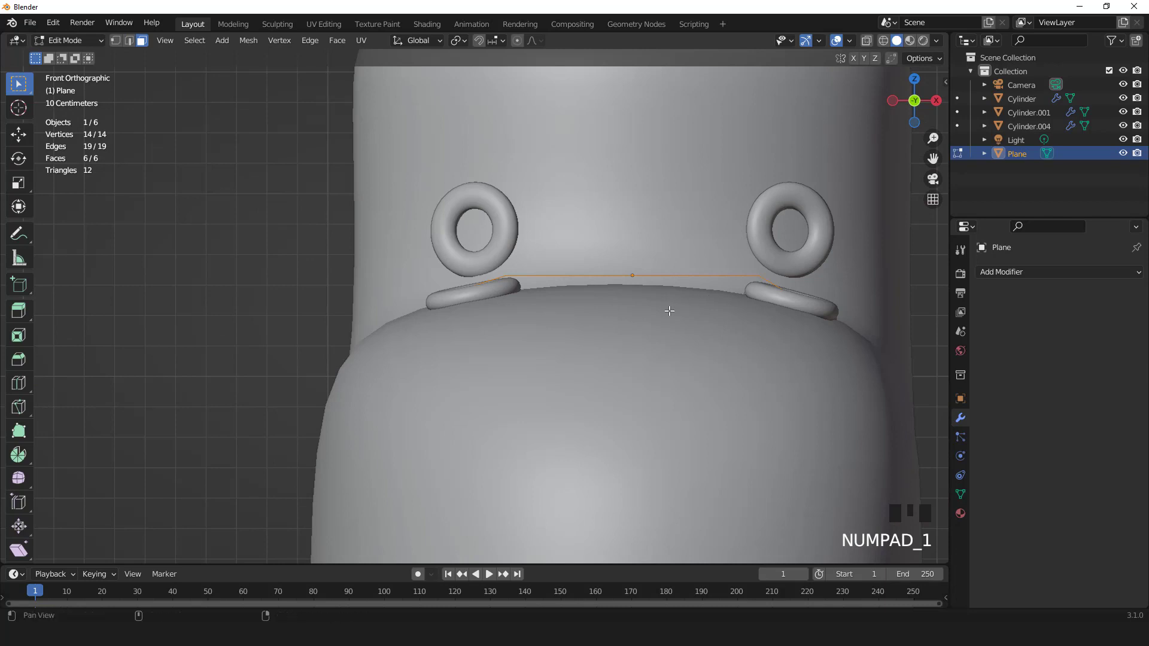
middle_click_drag(670, 313, 616, 347, "shift")
key("e")
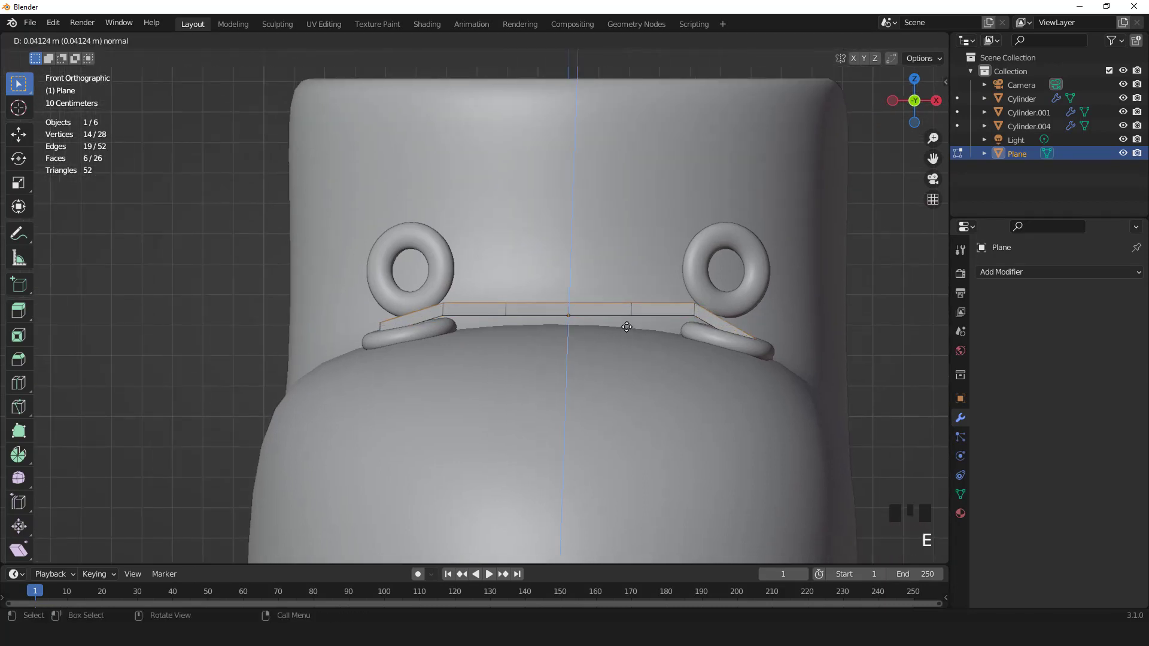
left_click(624, 323)
key("Tab")
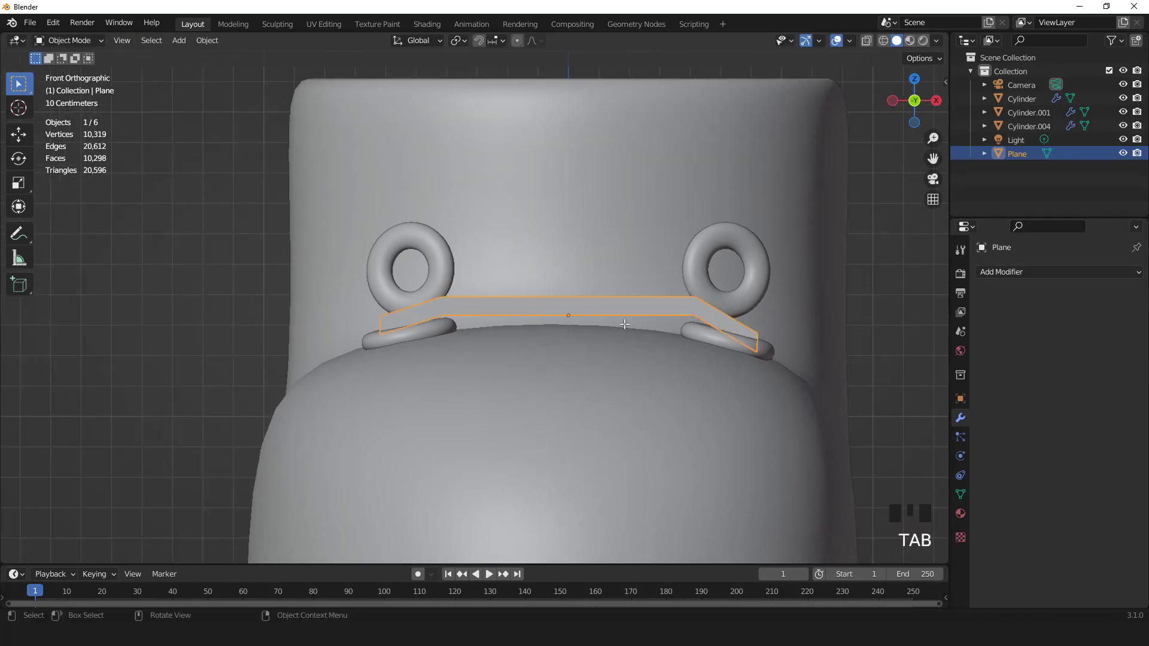
Add a level 2 Subdivision Surface modifier to the lace and shade it smooth.
key("ctrl+2")
scroll(567, 285, "down", 3)
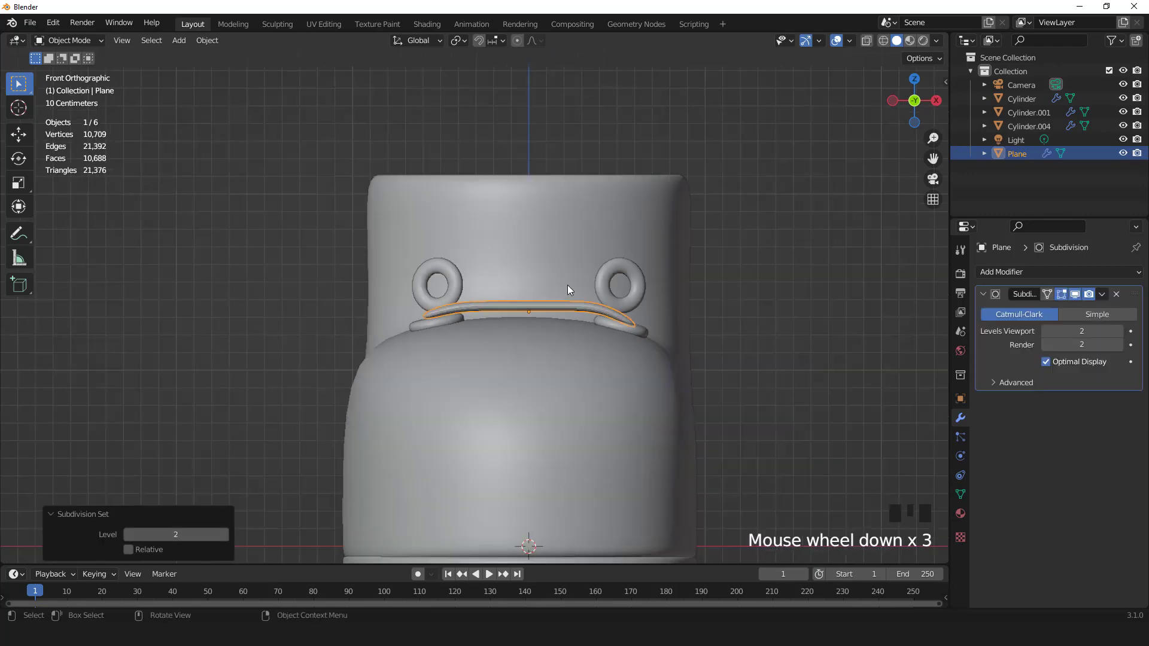
middle_click_drag(567, 285, 530, 392)
right_click(573, 339)
left_click(573, 340)
scroll(566, 324, "up", 2)
Add one loop cut across the middle of each sloping end segment of the lace.
key("Tab")
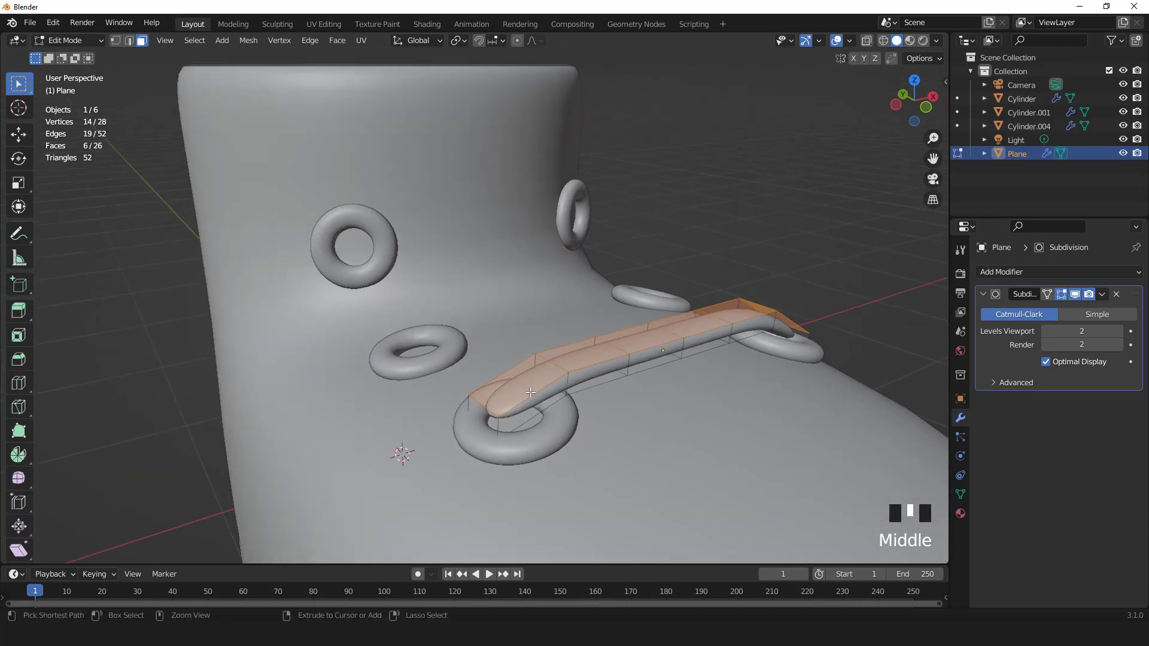
key("ctrl+r")
left_click(530, 392)
right_click(531, 391)
middle_click_drag(530, 392, 652, 472)
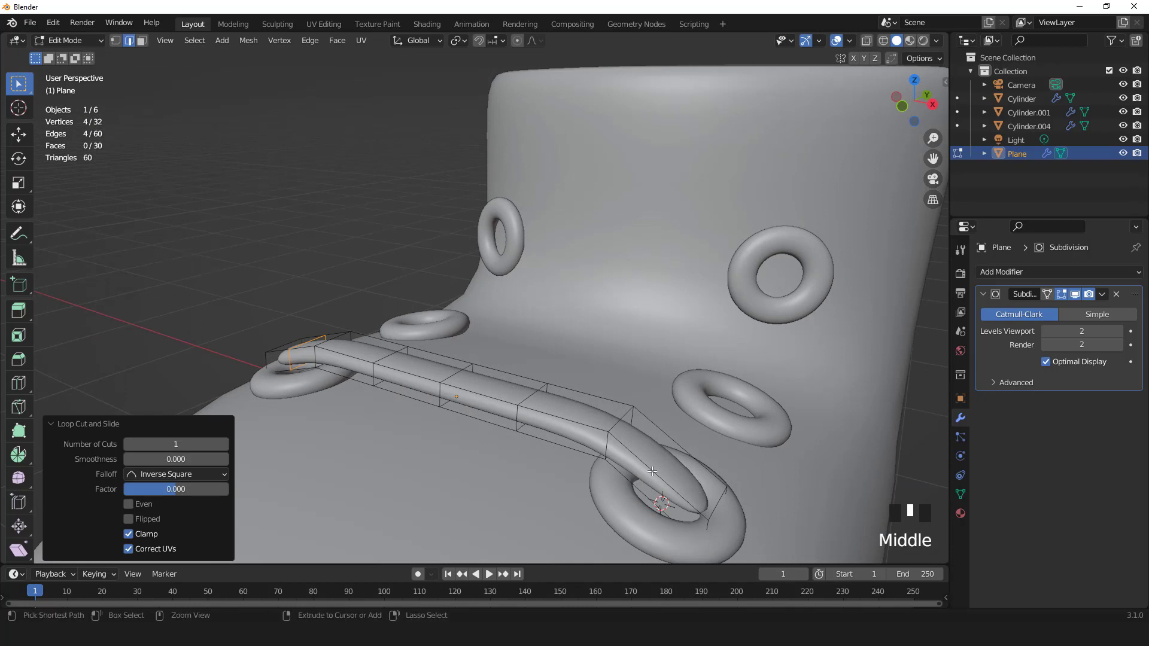
key("ctrl+r")
left_click(653, 472)
left_click(682, 484)
Lower the end face at the lace's +X end about 0.032 m along Z into the eyelet.
middle_click_drag(682, 483, 669, 476)
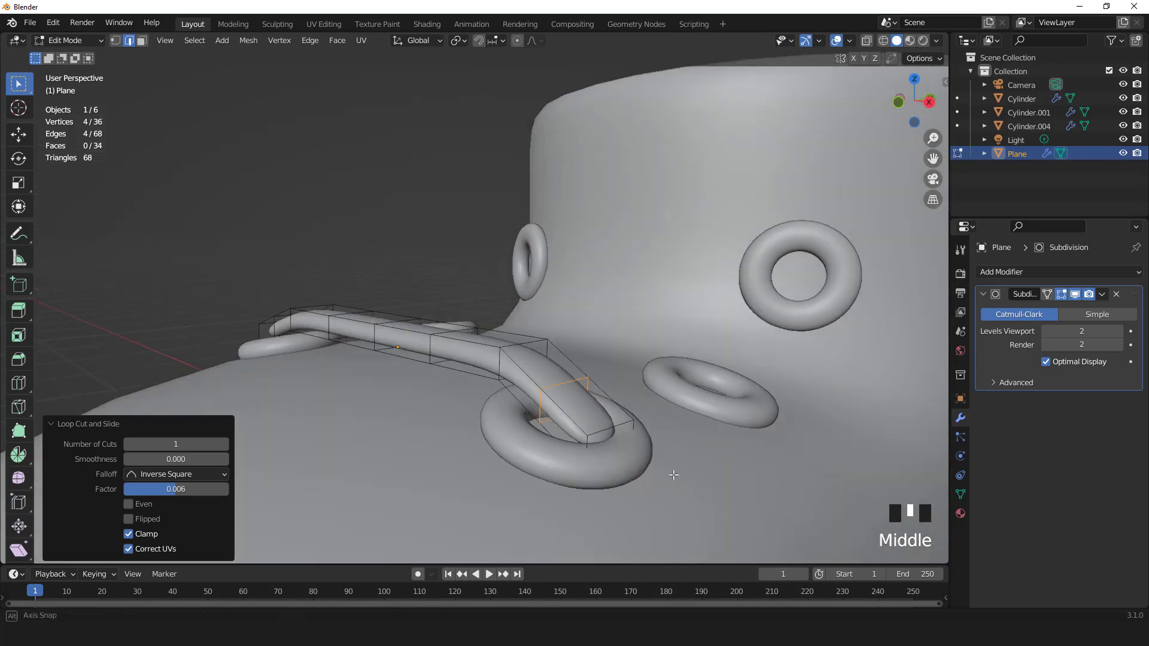
key("3")
left_click(613, 436)
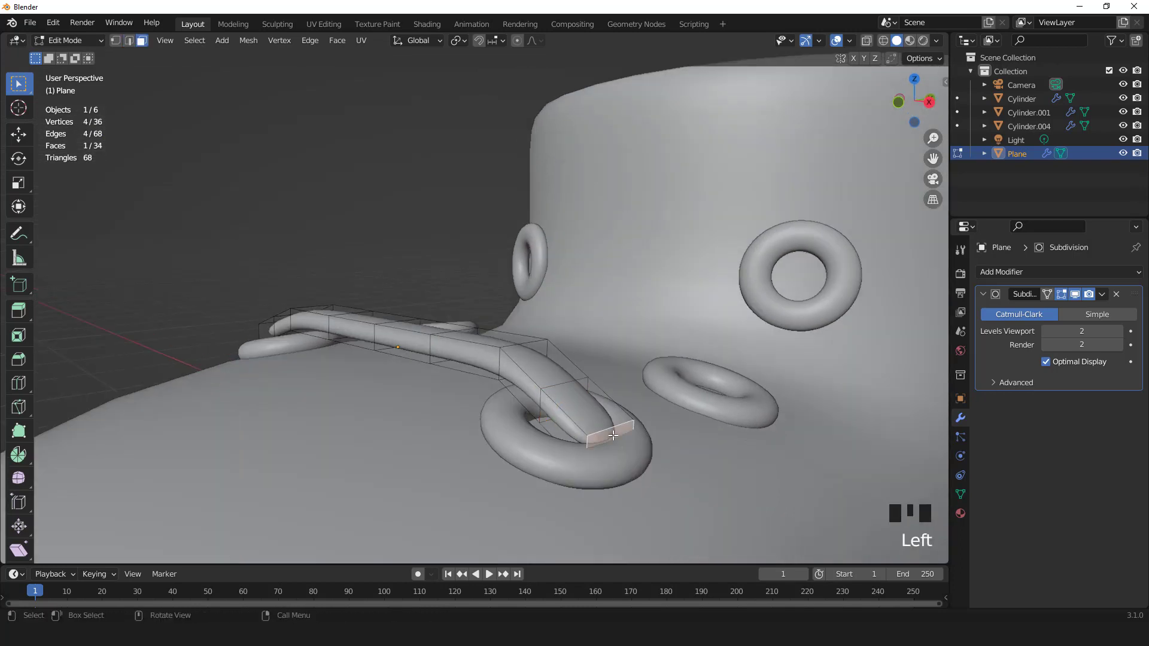
key("g")
key("z")
left_click(614, 452)
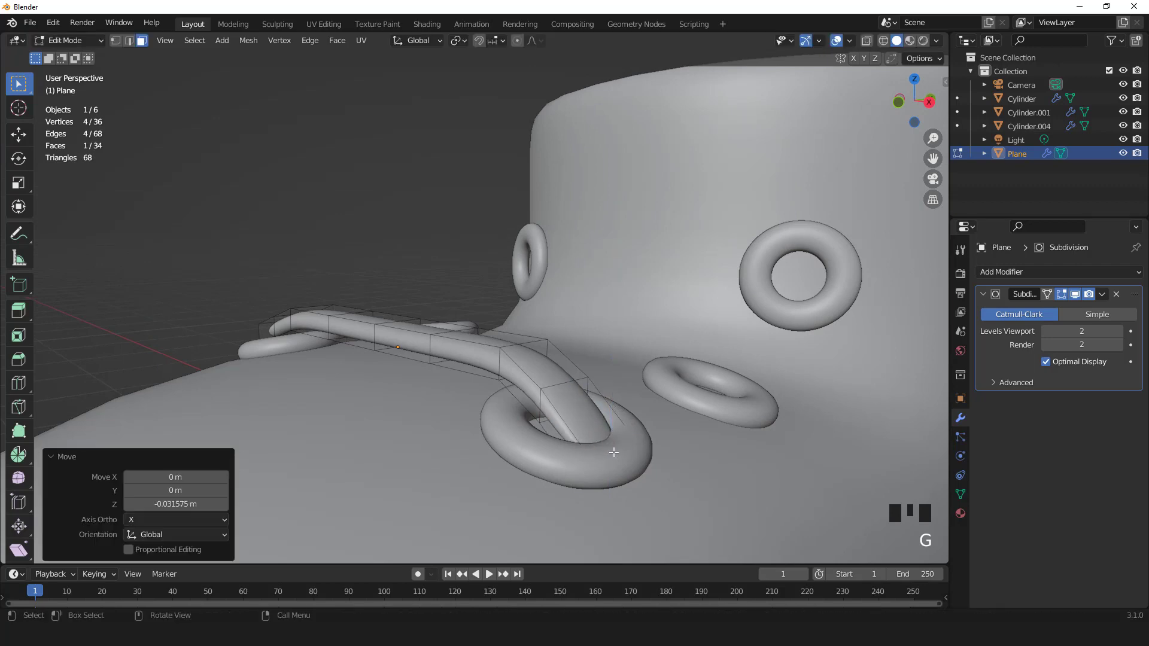
Lower the end face at the lace's -X end into its eyelet and finish editing the mesh.
middle_click_drag(614, 452, 582, 424)
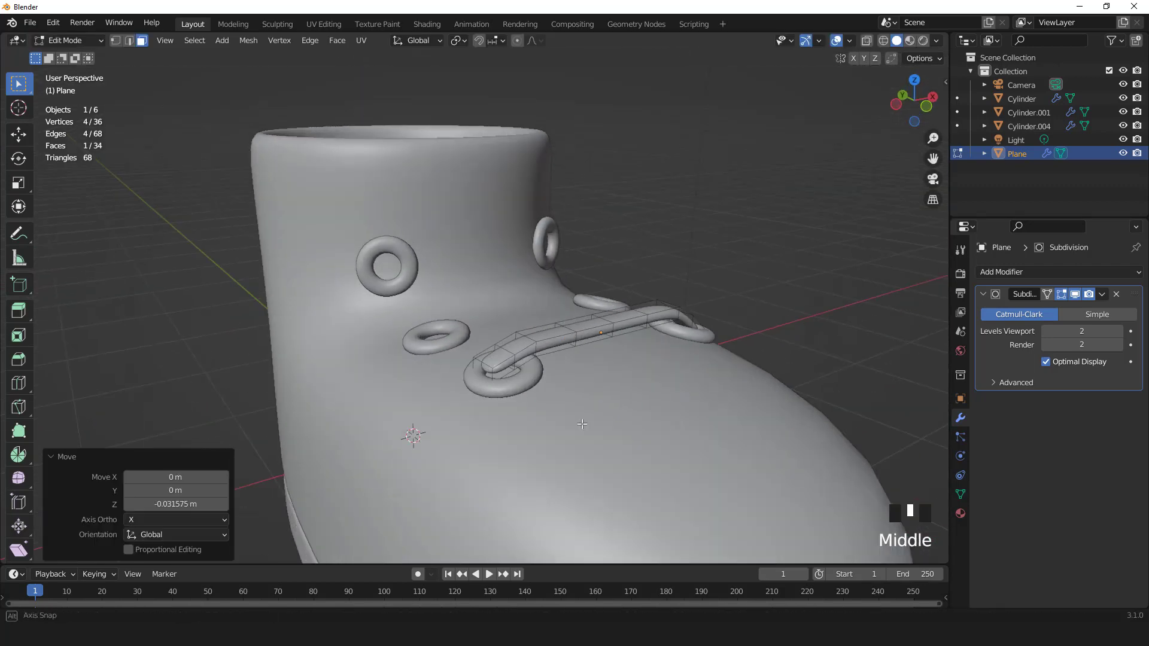
scroll(514, 400, "up", 2)
left_click(501, 409)
key("g")
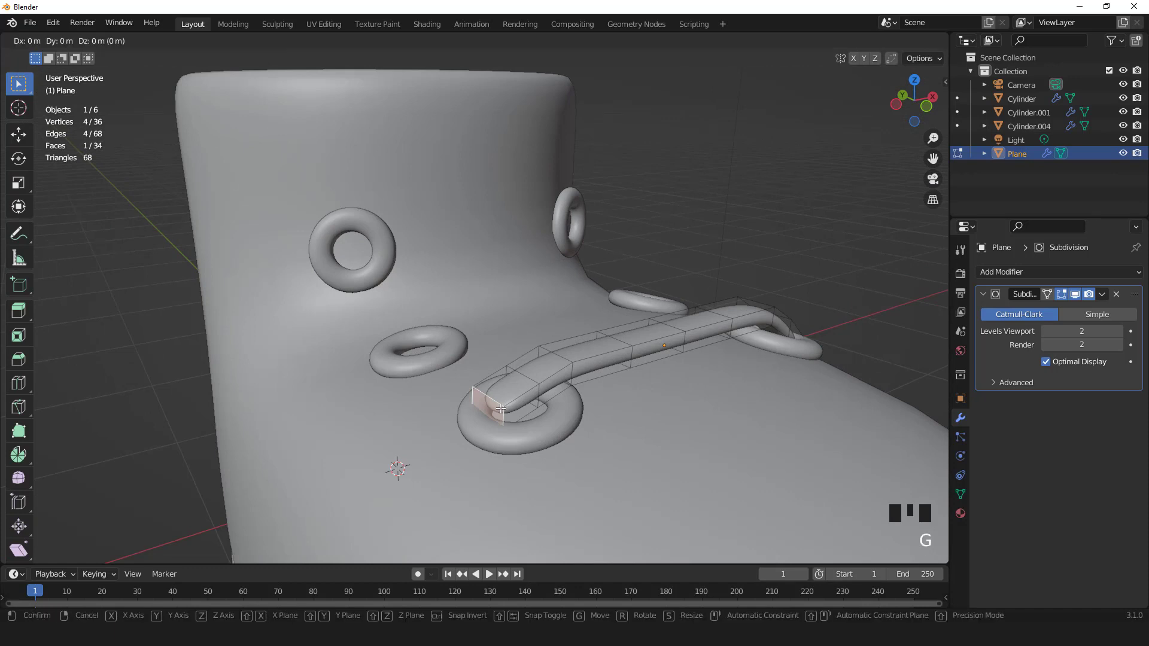
left_click(502, 429)
key("Tab")
Duplicate the lace and move the copy about 0.535 m along Y onto the middle pair of eyelets.
scroll(608, 428, "down", 2)
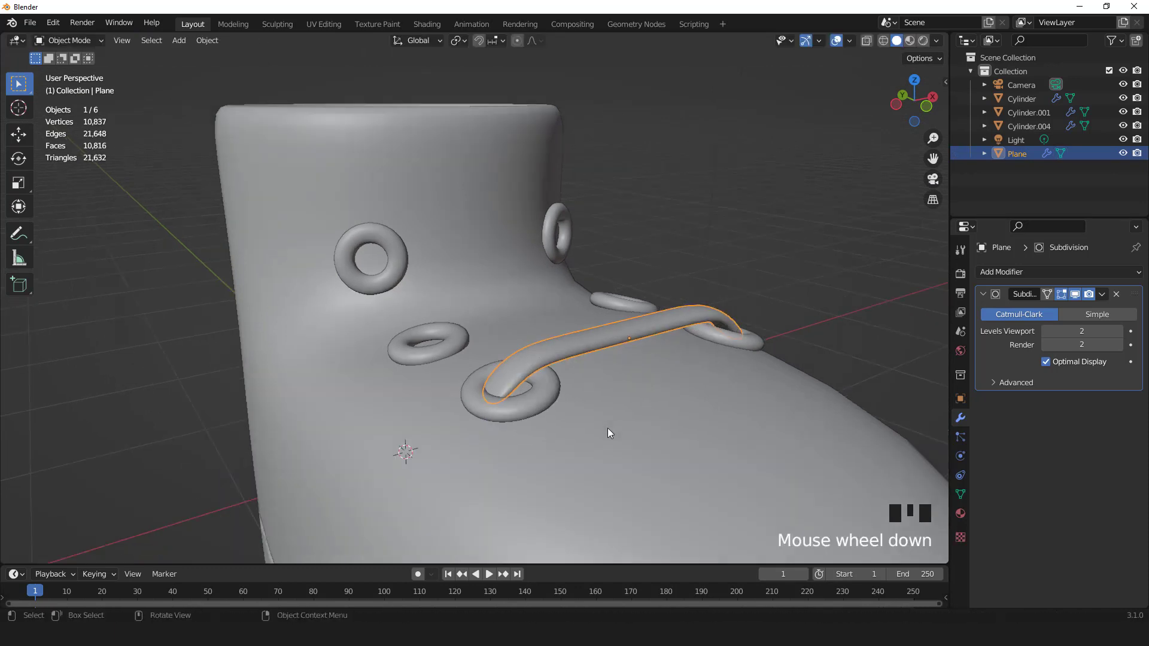
middle_click_drag(608, 429, 546, 457)
key("KP_7")
scroll(568, 443, "up", 2)
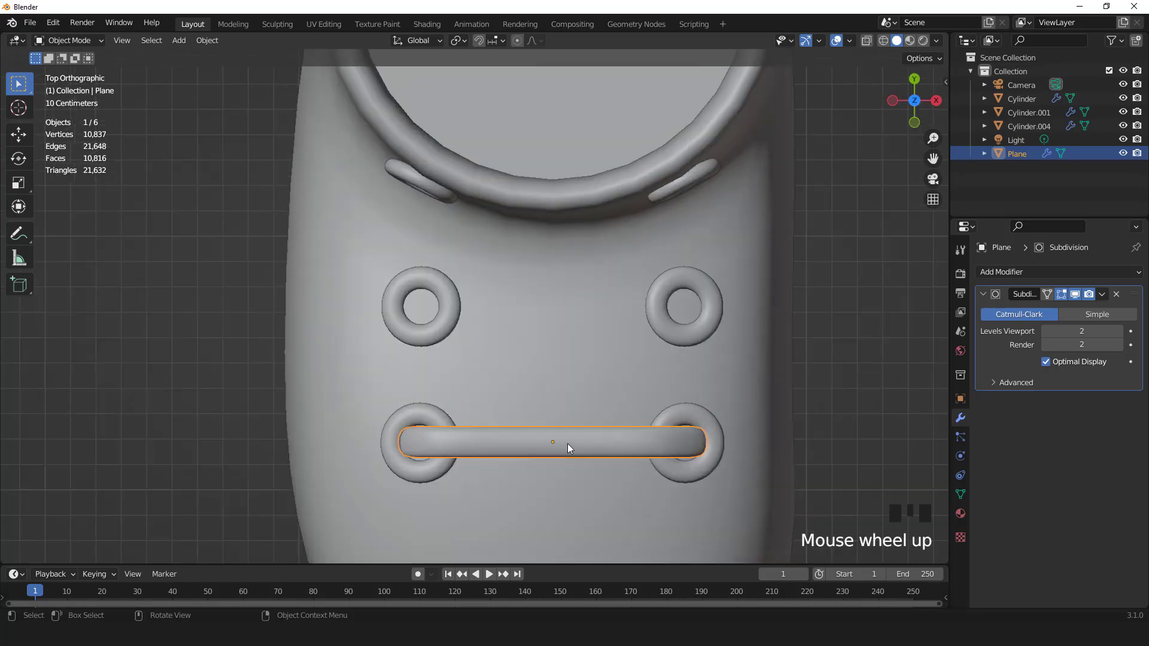
key("shift+d")
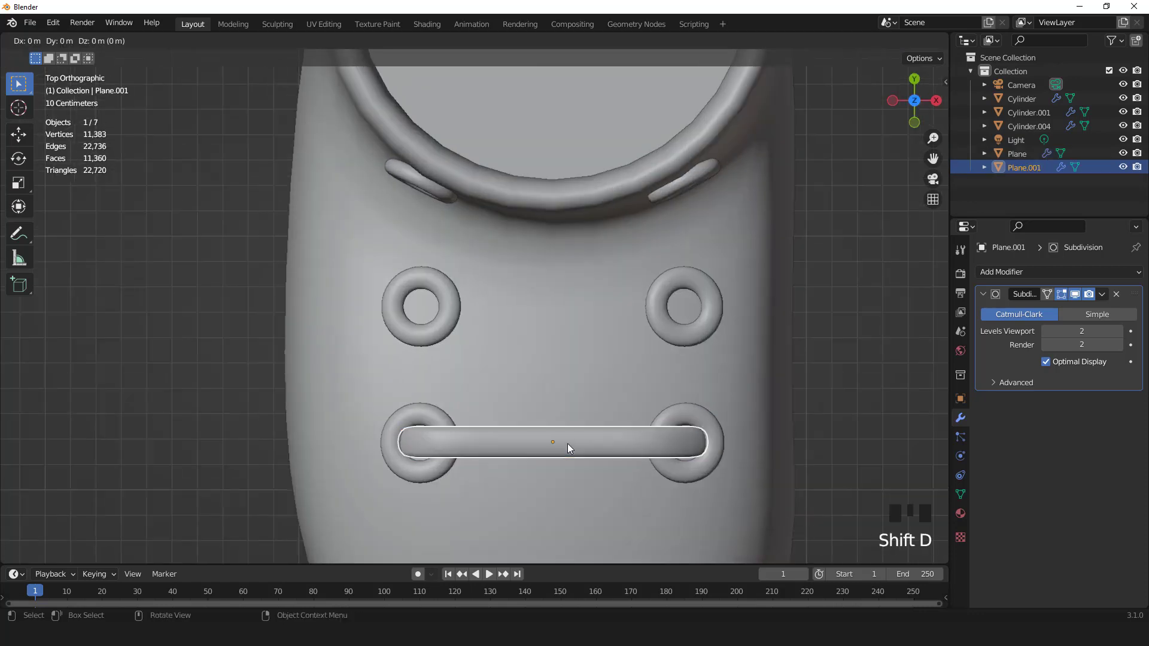
key("y")
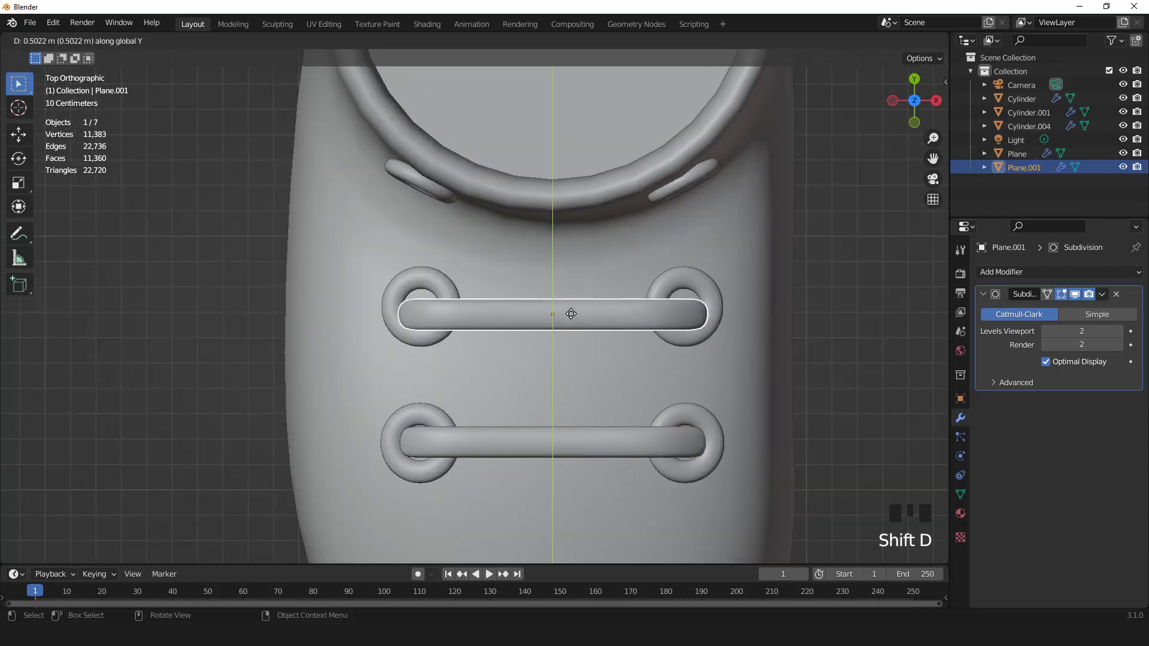
left_click(572, 307)
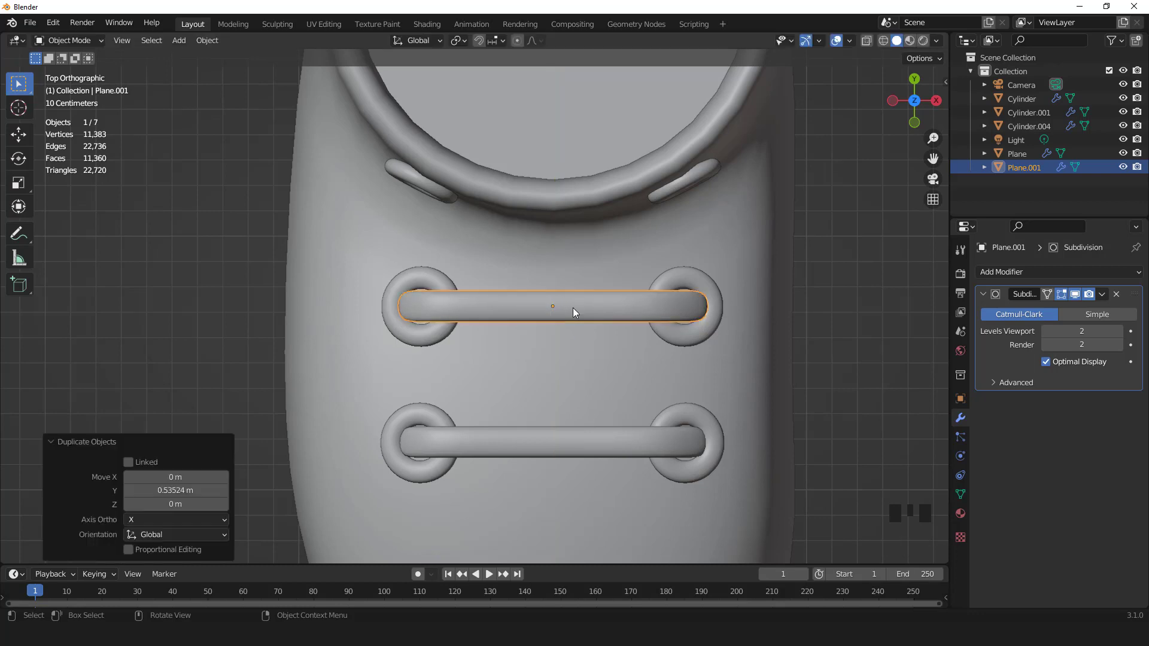
Lower the duplicated lace about 0.023 m along Z so its ends sit in the middle eyelets.
key("KP_1")
middle_click_drag(594, 316, 565, 313)
scroll(580, 292, "up", 2)
key("g")
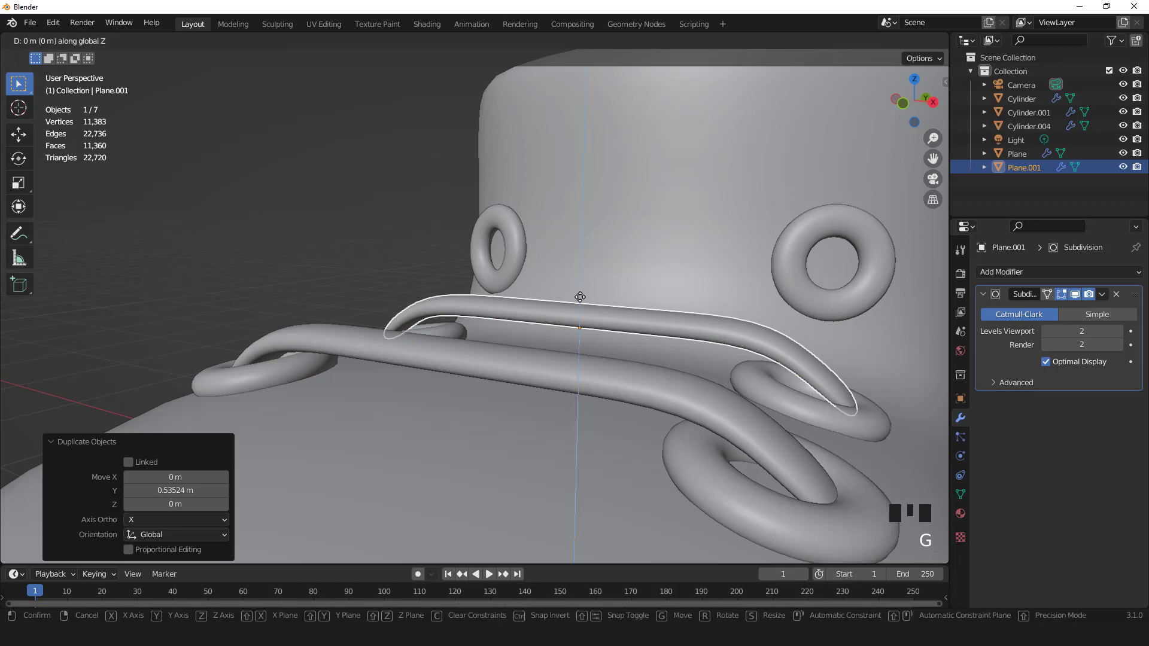
key("z")
left_click(581, 302)
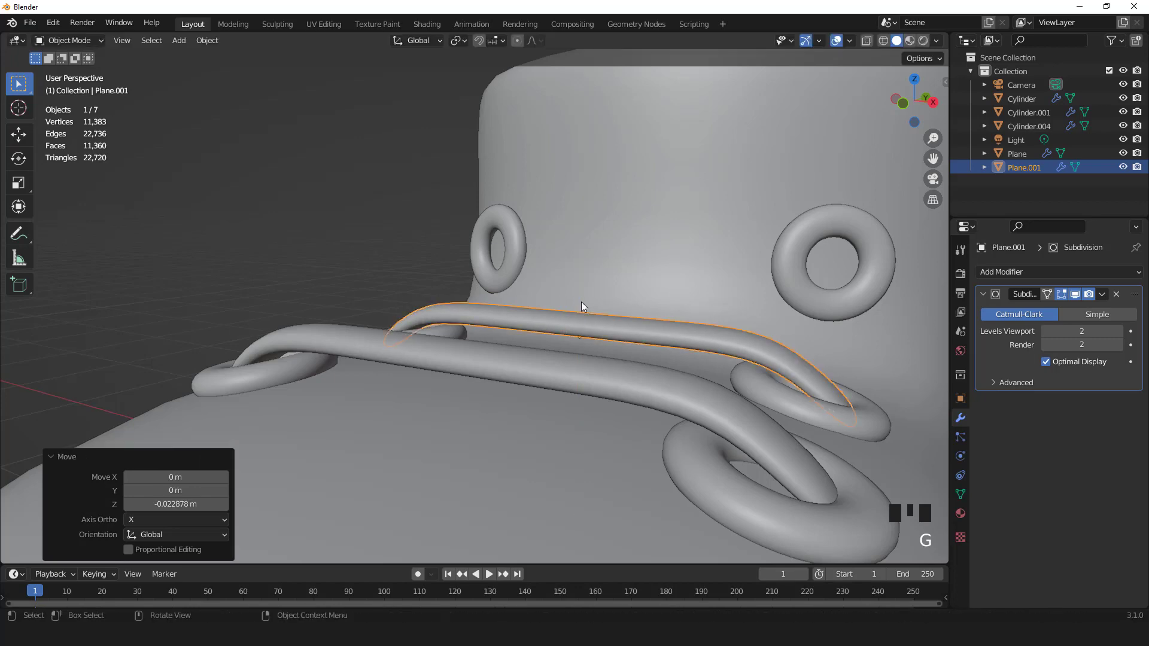
Duplicate the middle lace and move the copy about 0.318 m along Y toward the upper pair of eyelets.
key("KP_7")
scroll(582, 302, "down", 2)
key("shift+d")
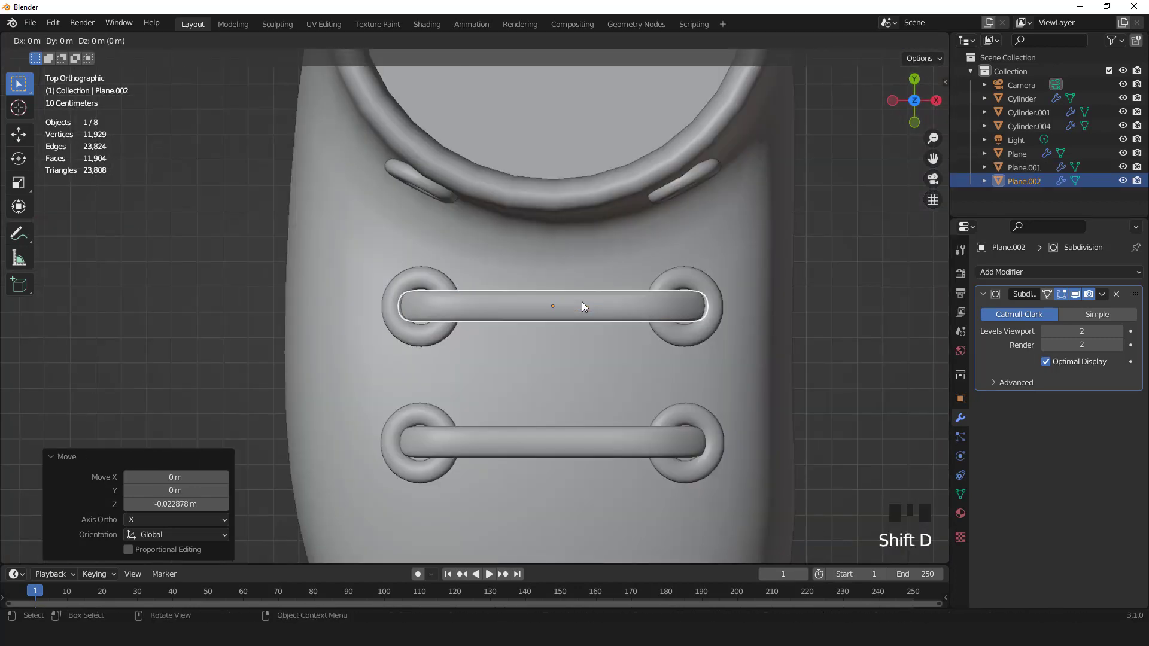
key("y")
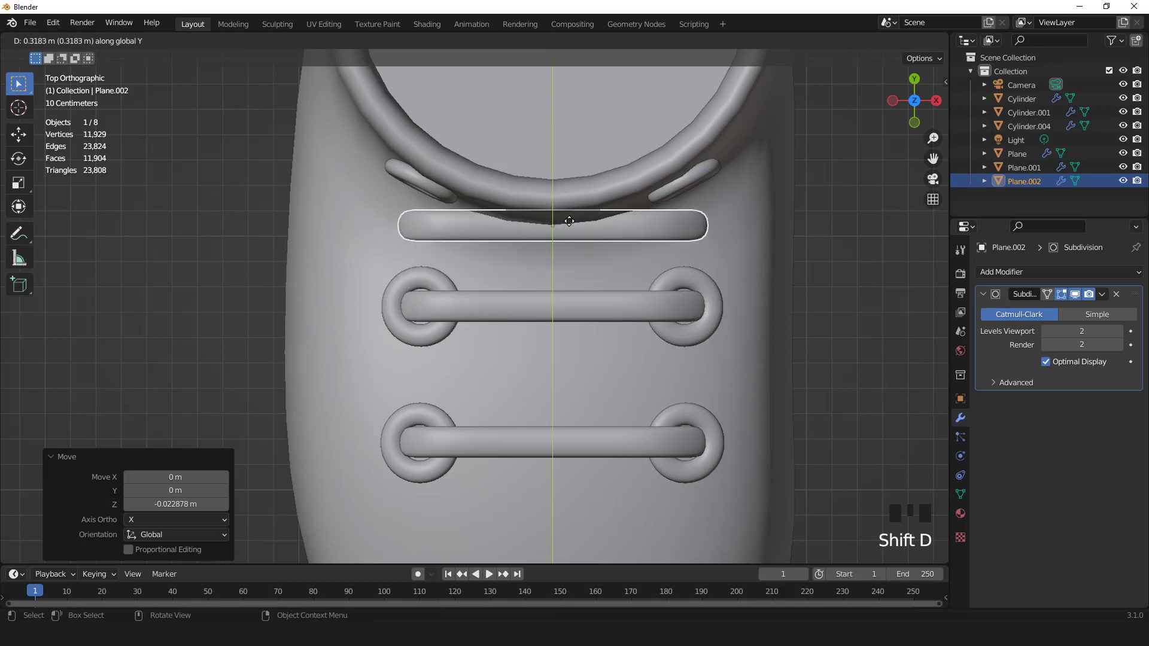
left_click(569, 221)
key("KP_1")
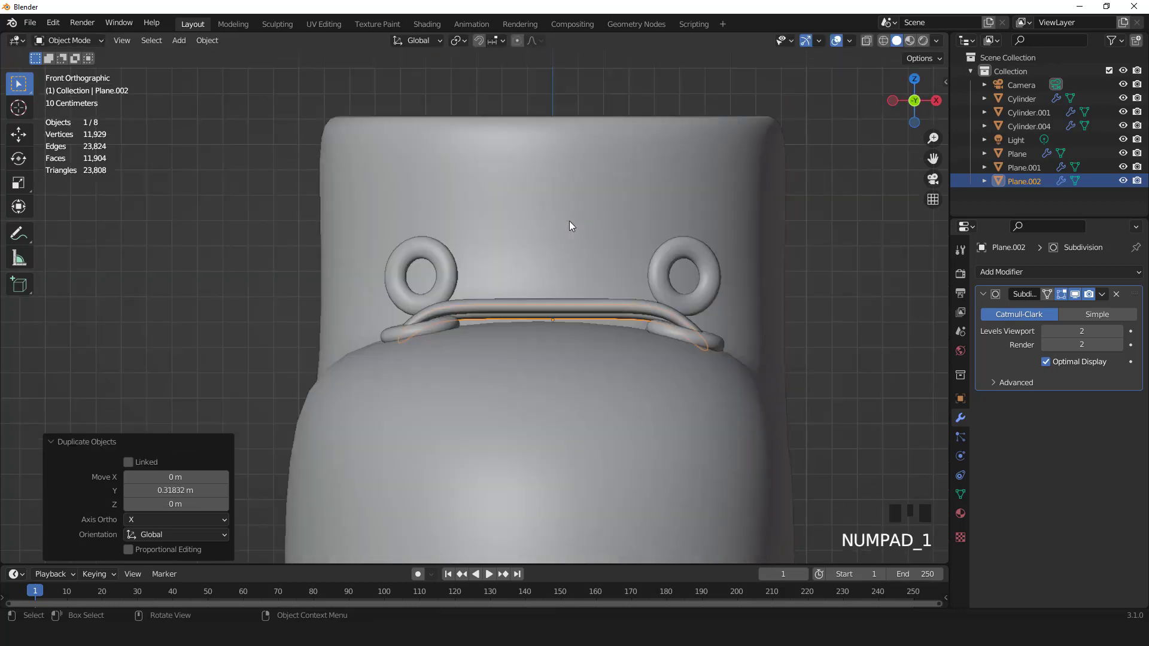
key("r")
key("x")
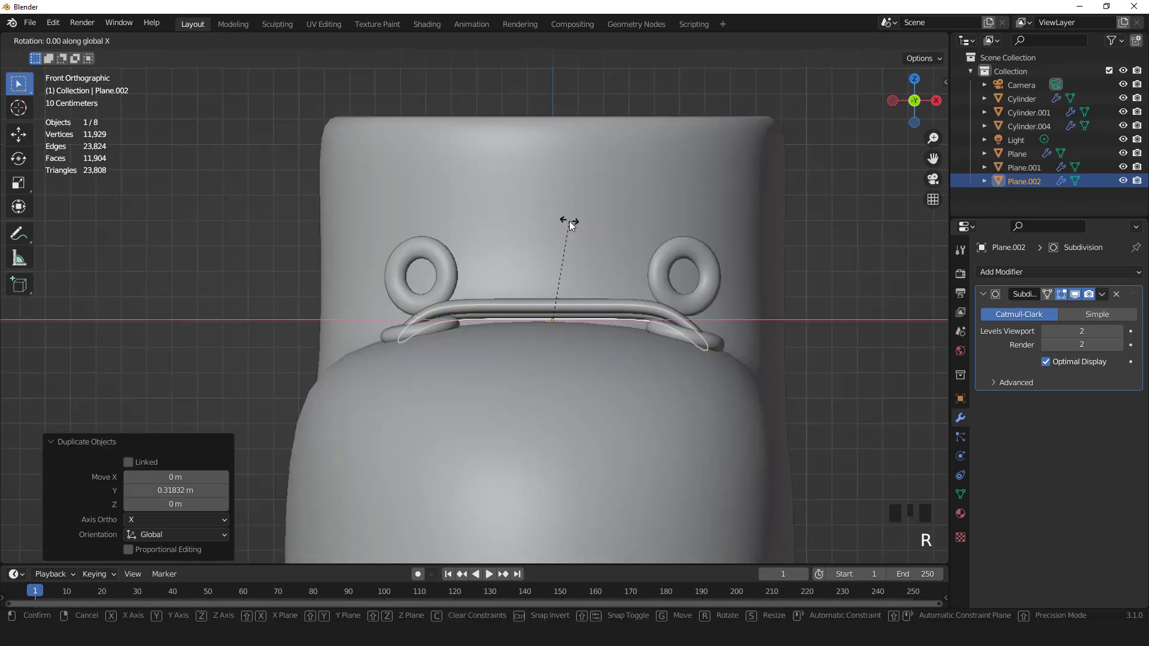
key("Escape")
Rotate the duplicated upper lace 90° about the X axis.
scroll(571, 222, "down", 2)
middle_click_drag(568, 253, 564, 292)
scroll(564, 292, "up", 1)
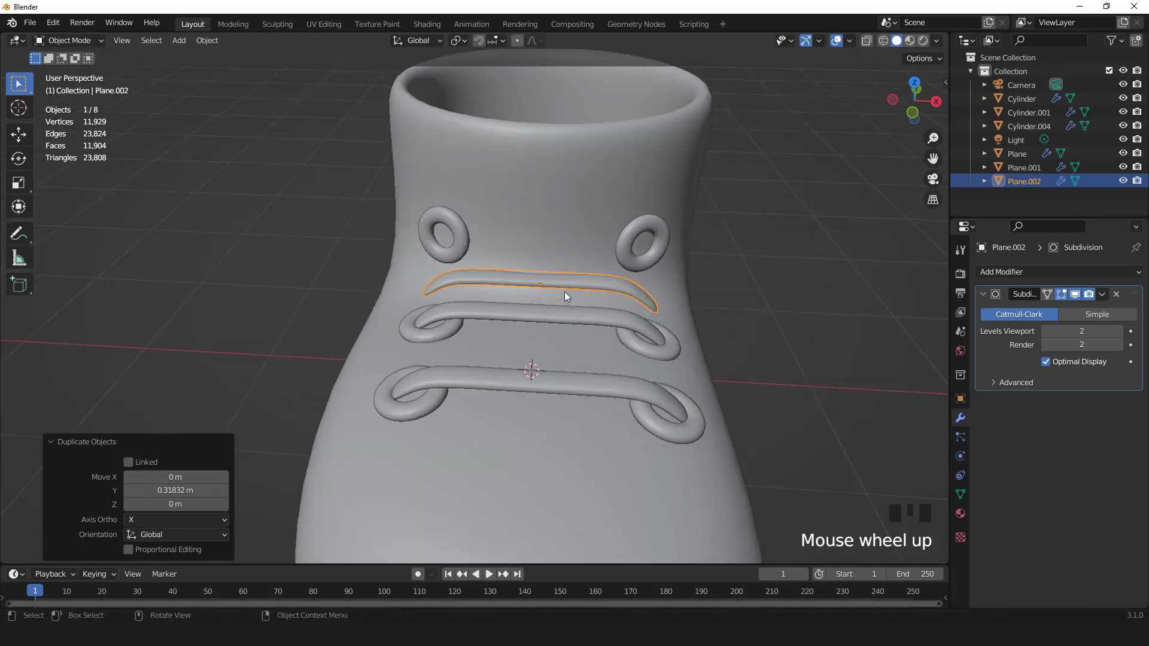
type("rx90")
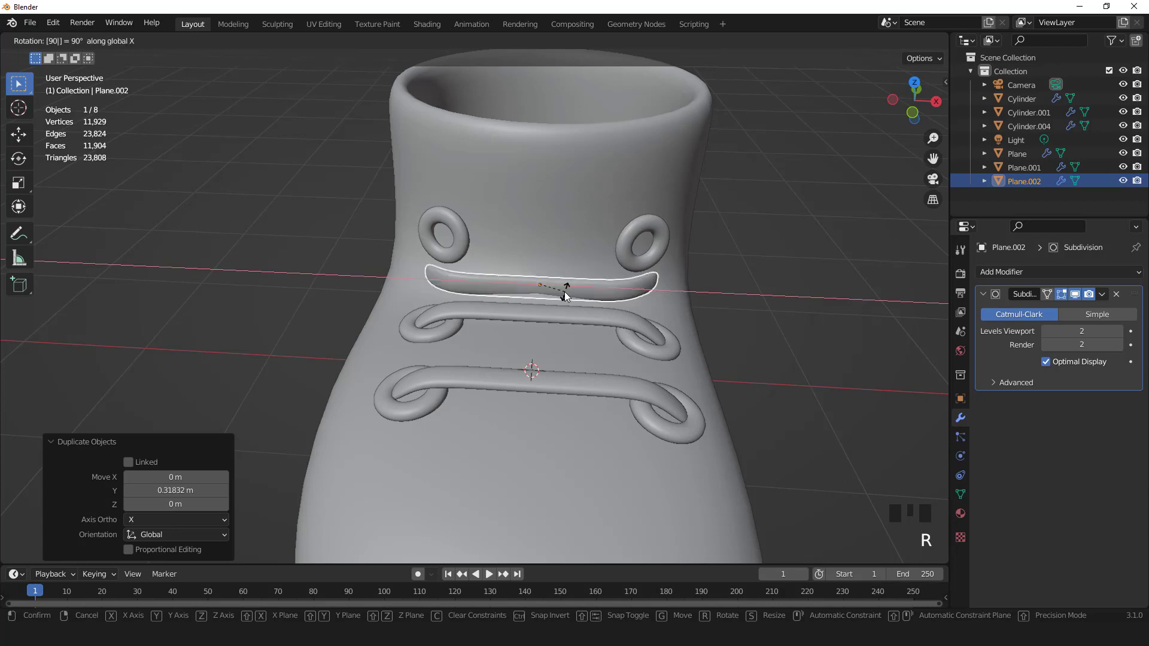
key("Return")
Raise the rotated lace about 0.208 m along Z to the height of the upper eyelets.
key("g")
key("z")
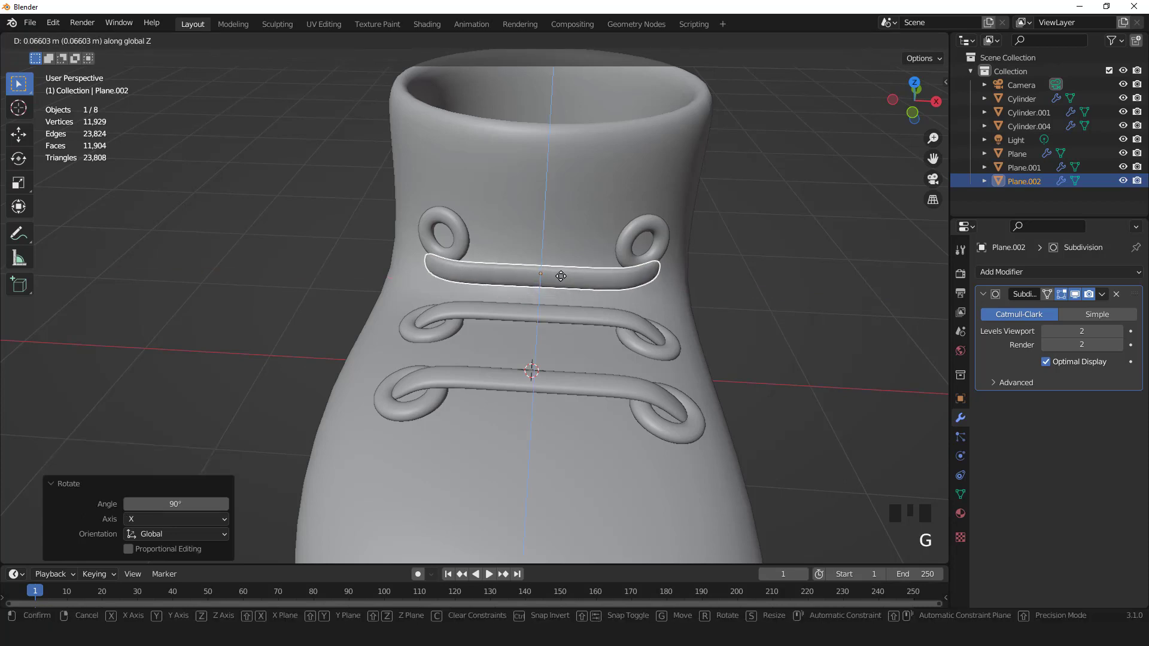
left_click(555, 256)
key("KP_1")
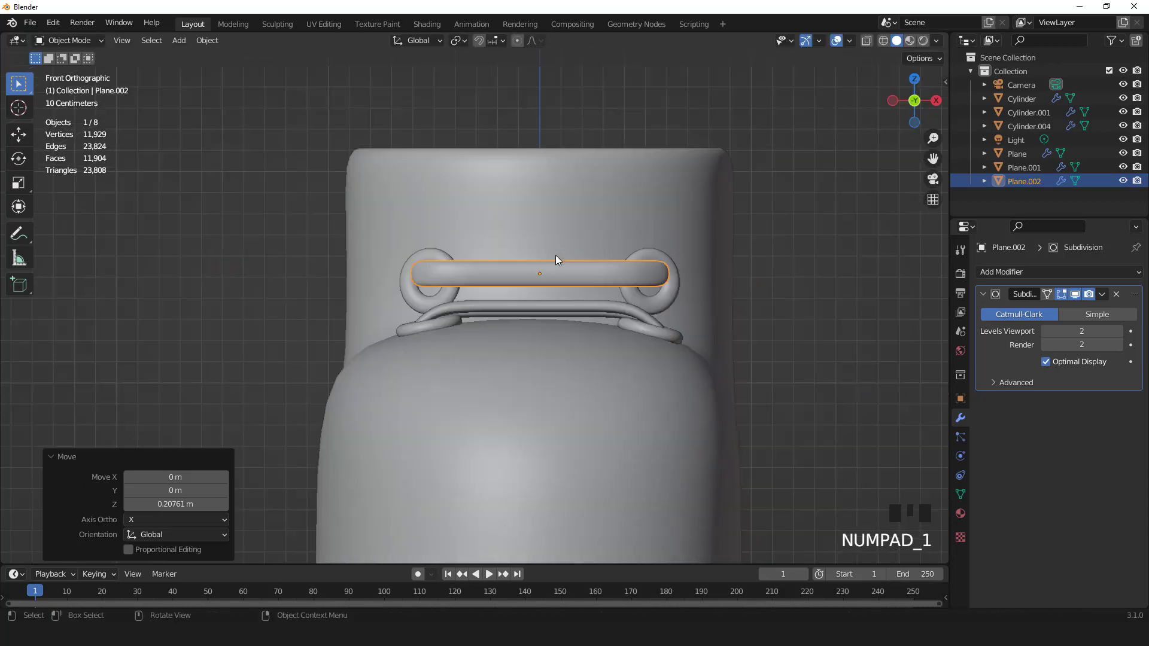
scroll(555, 260, "up", 2)
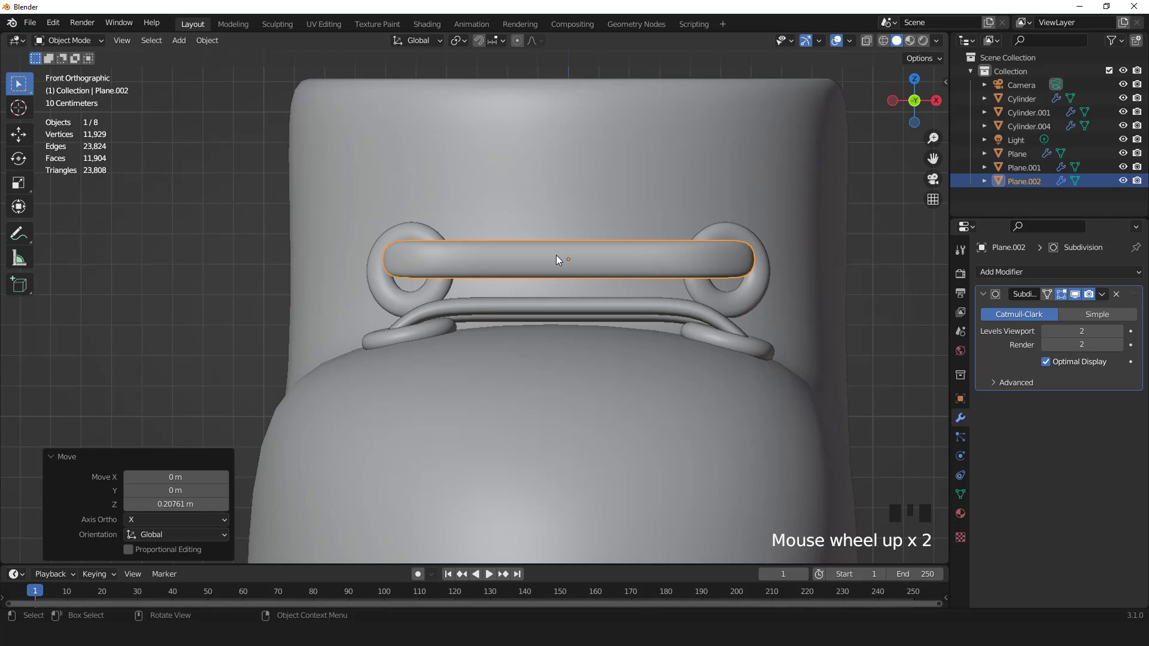
Move the upper lace about 0.075 m along Y toward its eyelets at the boot shaft.
scroll(565, 263, "down", 3)
middle_click_drag(604, 287, 515, 343)
key("KP_3")
scroll(586, 304, "up", 3)
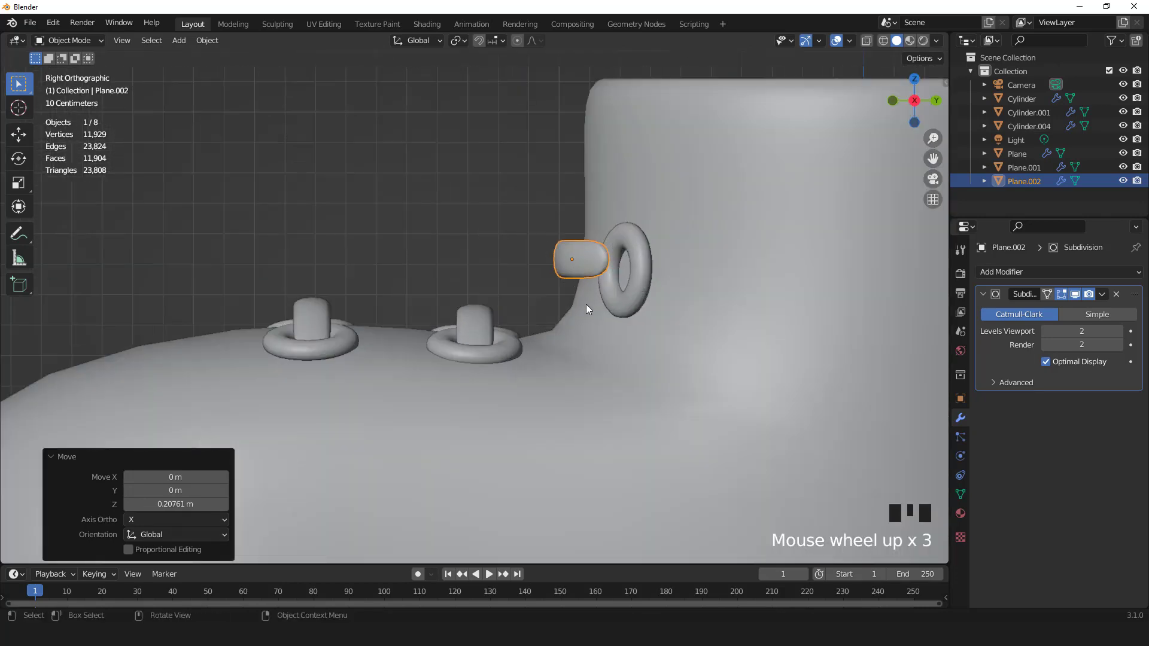
key("g")
key("y")
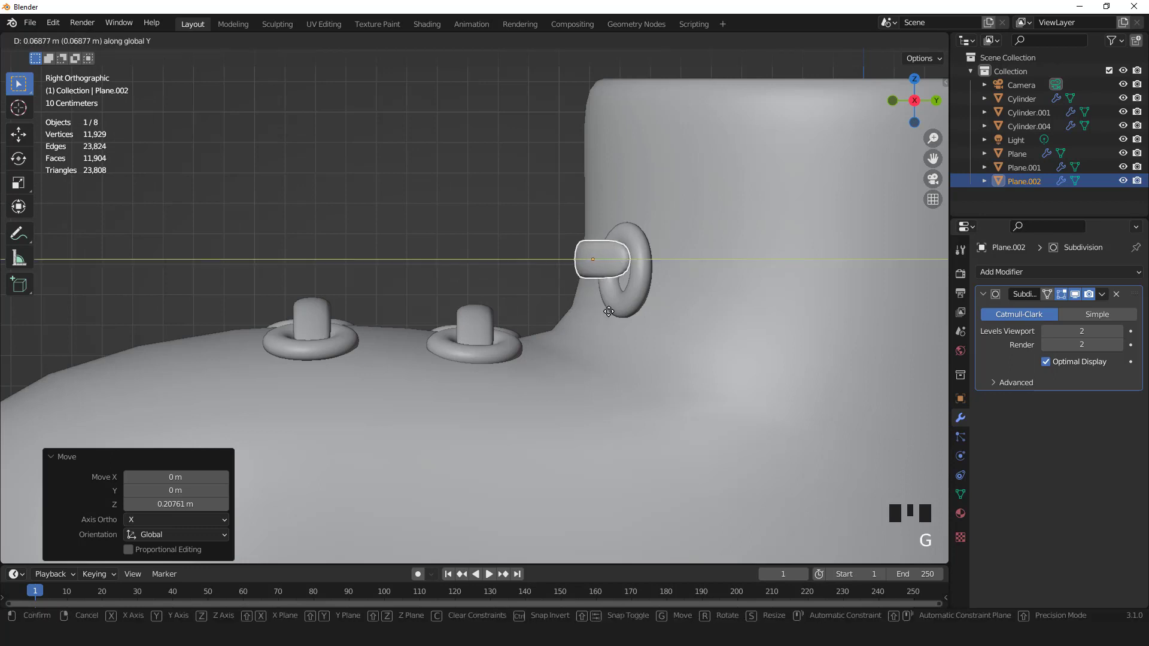
left_click(666, 274)
Lower the upper lace about 0.026 m along Z to line it up with the eyelet holes.
scroll(666, 275, "up", 3)
key("g")
key("z")
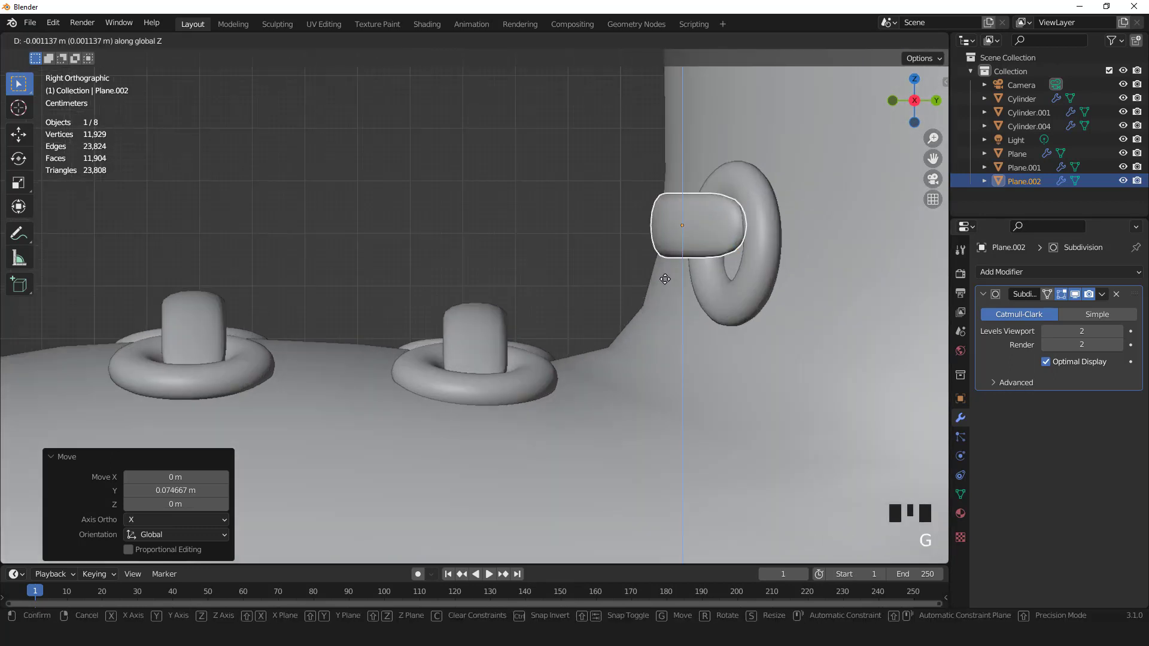
left_click(664, 289)
scroll(660, 283, "down", 2)
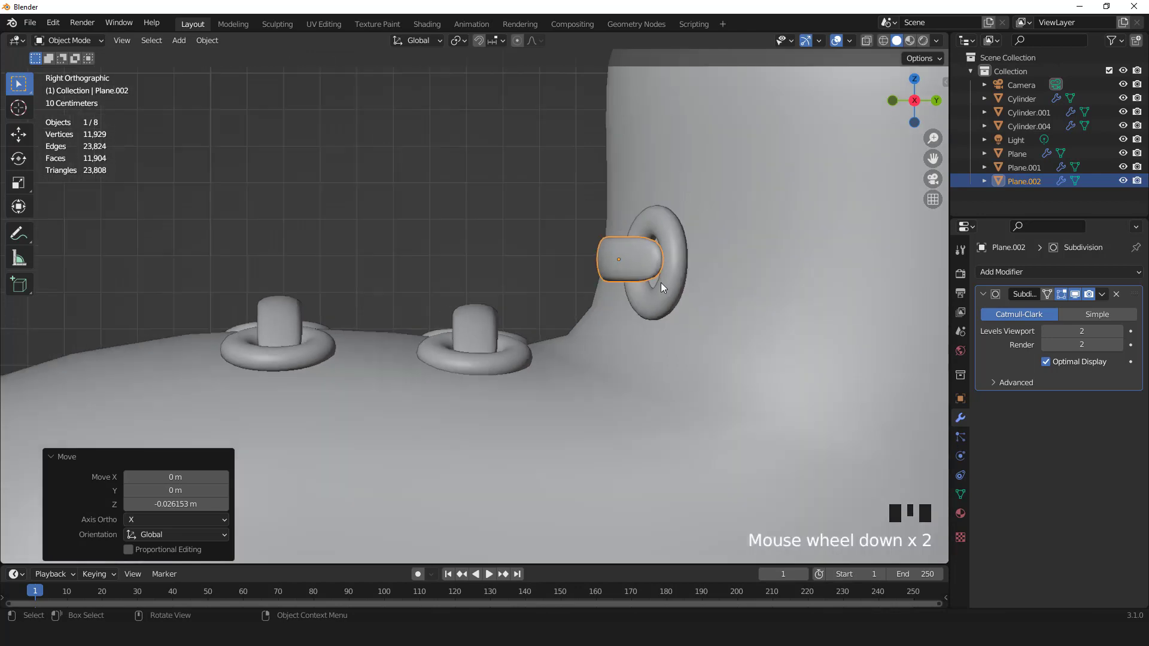
Push the upper lace about 0.025 m further along Y so its ends sit inside the upper eyelets.
middle_click_drag(660, 283, 715, 392)
scroll(716, 390, "down", 1)
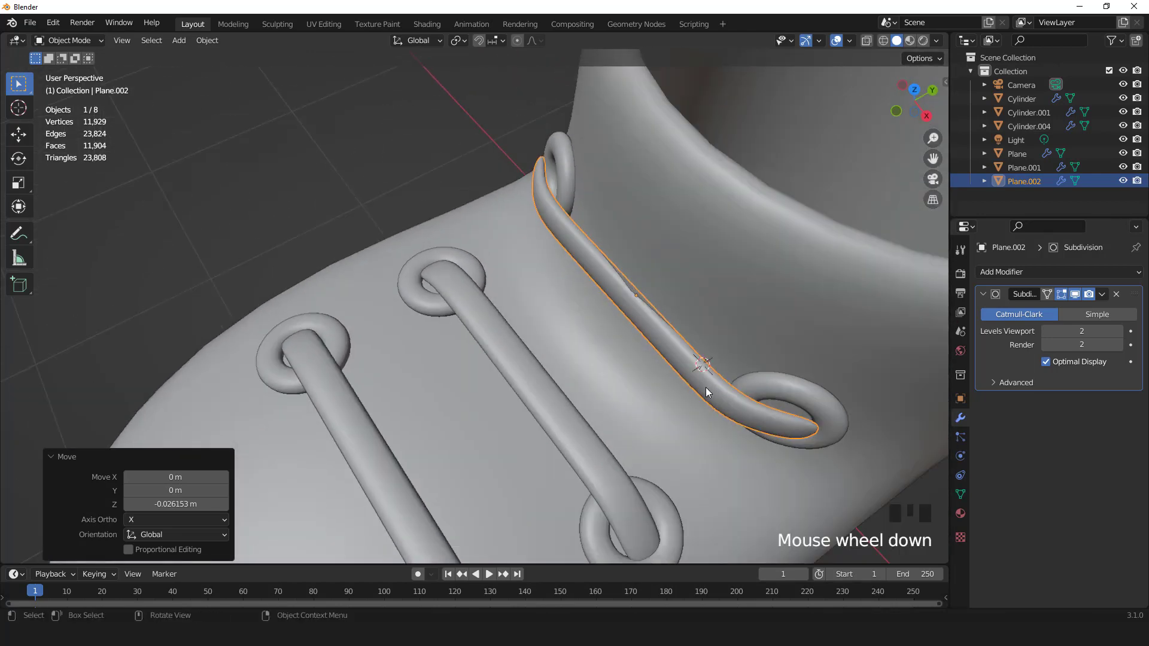
key("g")
key("y")
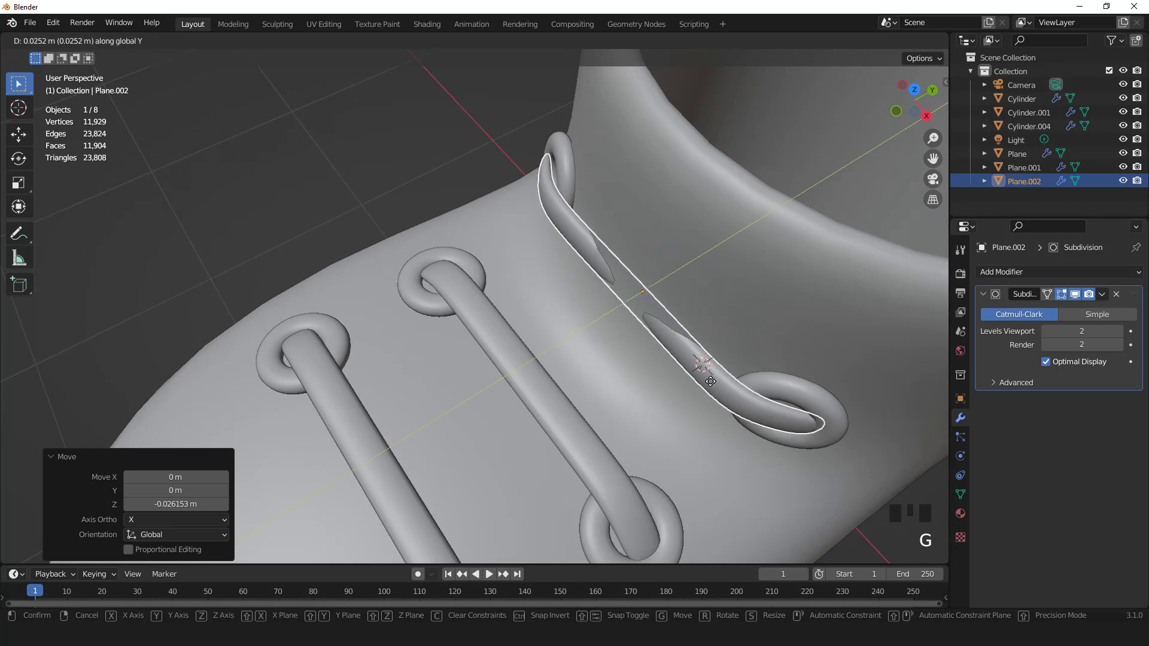
left_click(710, 381)
Pull the upper lace's middle edge loop about 0.053 m along -Y, using proportional editing with Root falloff and a size of about 0.56 m.
key("Tab")
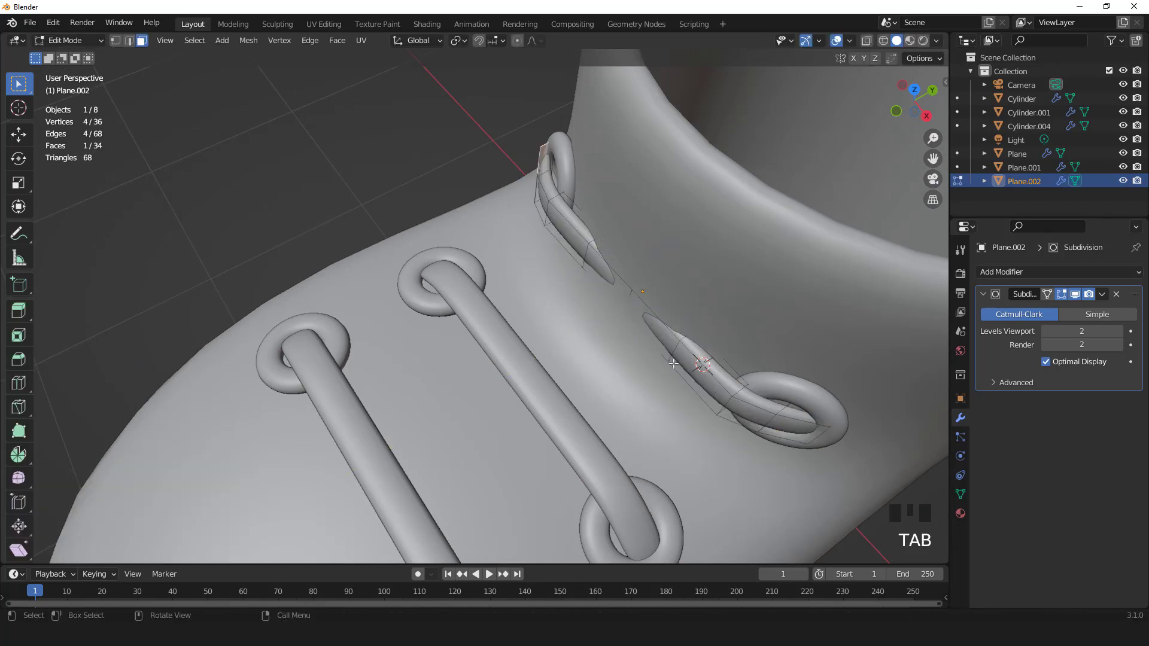
key("2")
triple_click(630, 294)
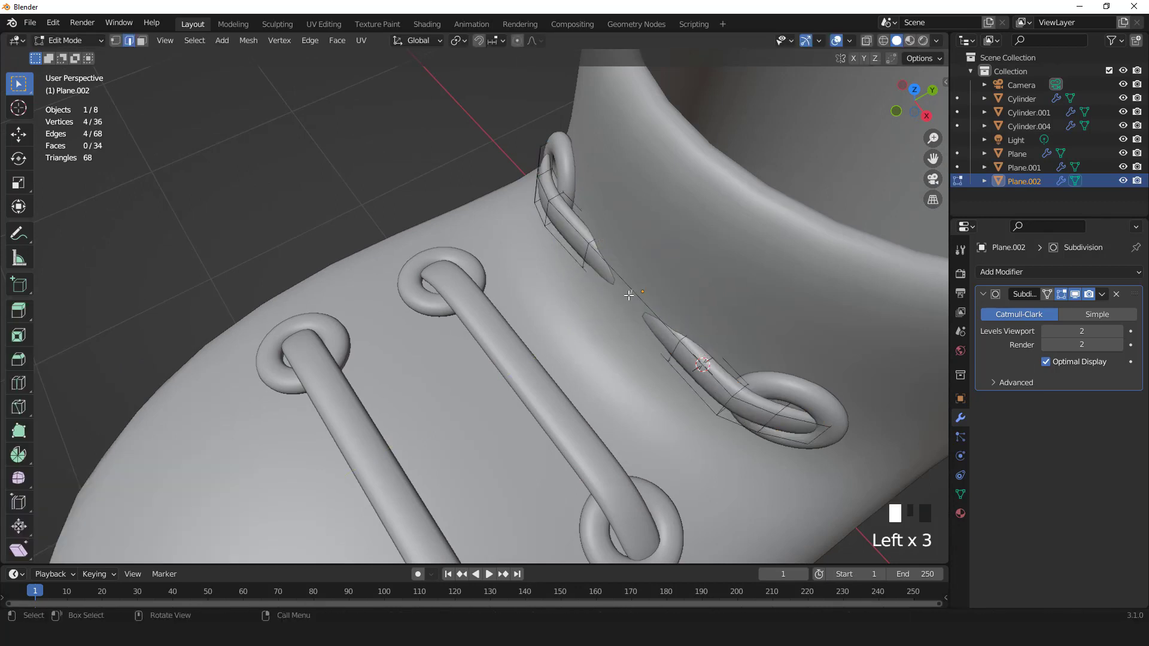
left_click(517, 41)
left_click(535, 41)
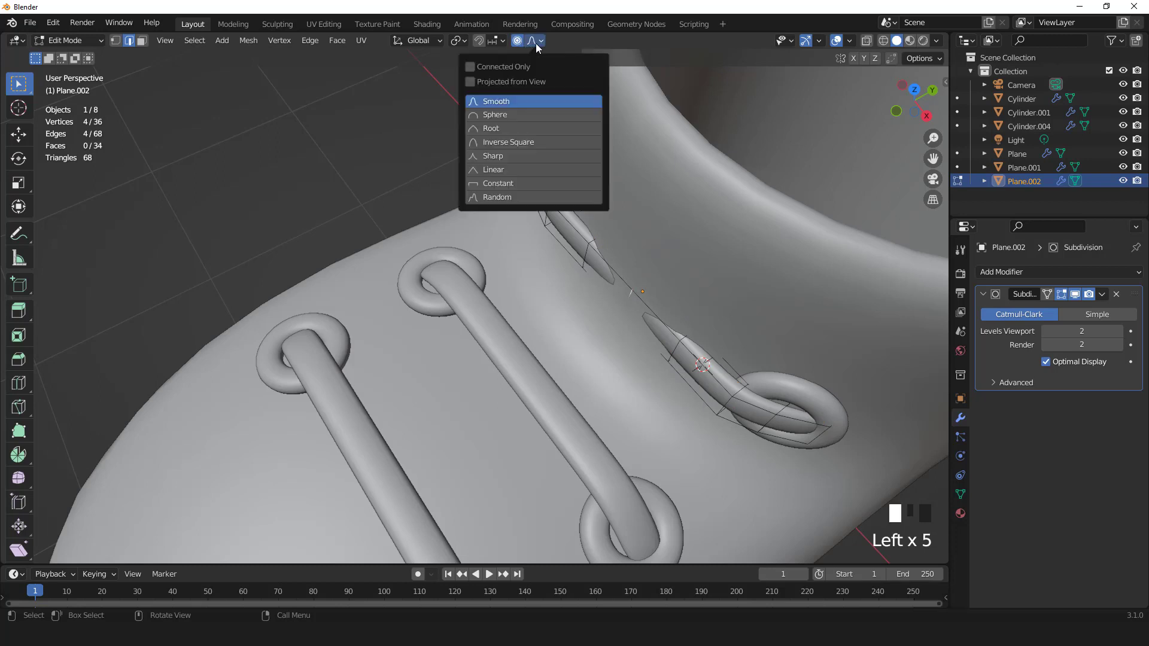
left_click(497, 129)
key("g")
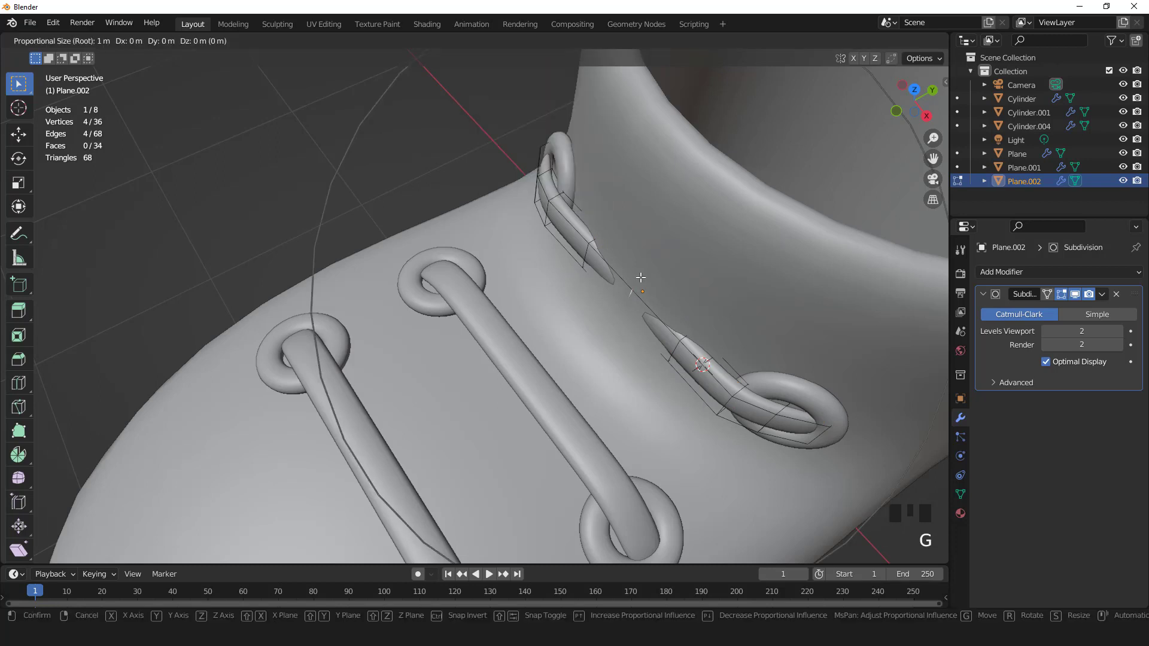
scroll(640, 278, "up", 6)
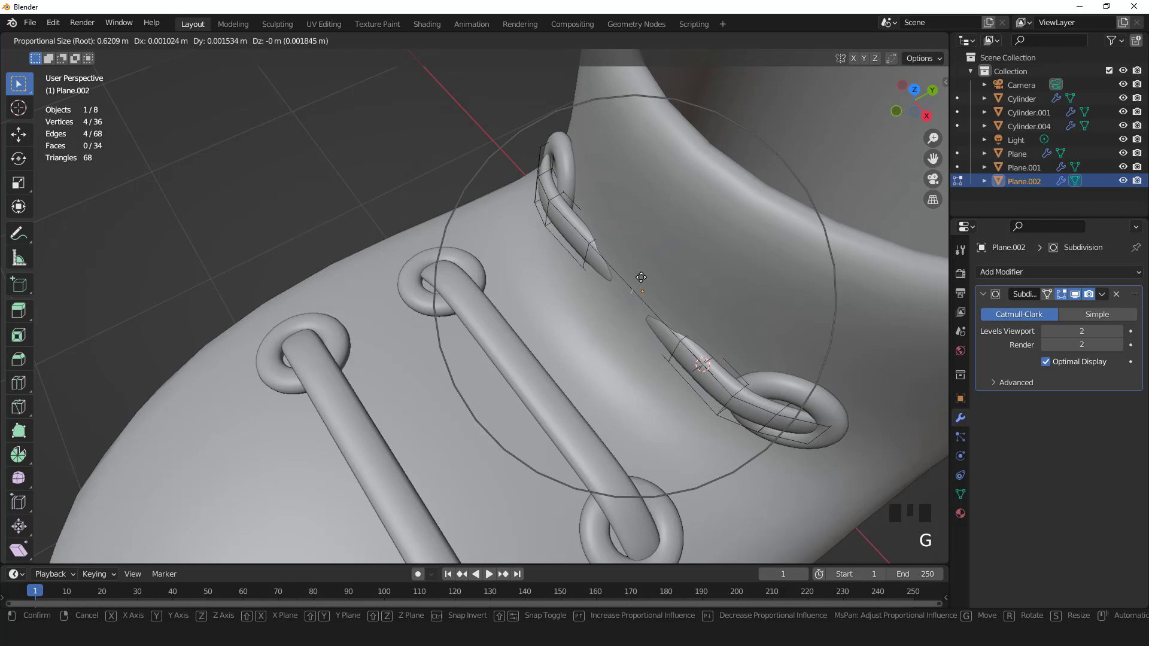
scroll(640, 278, "up", 1)
key("y")
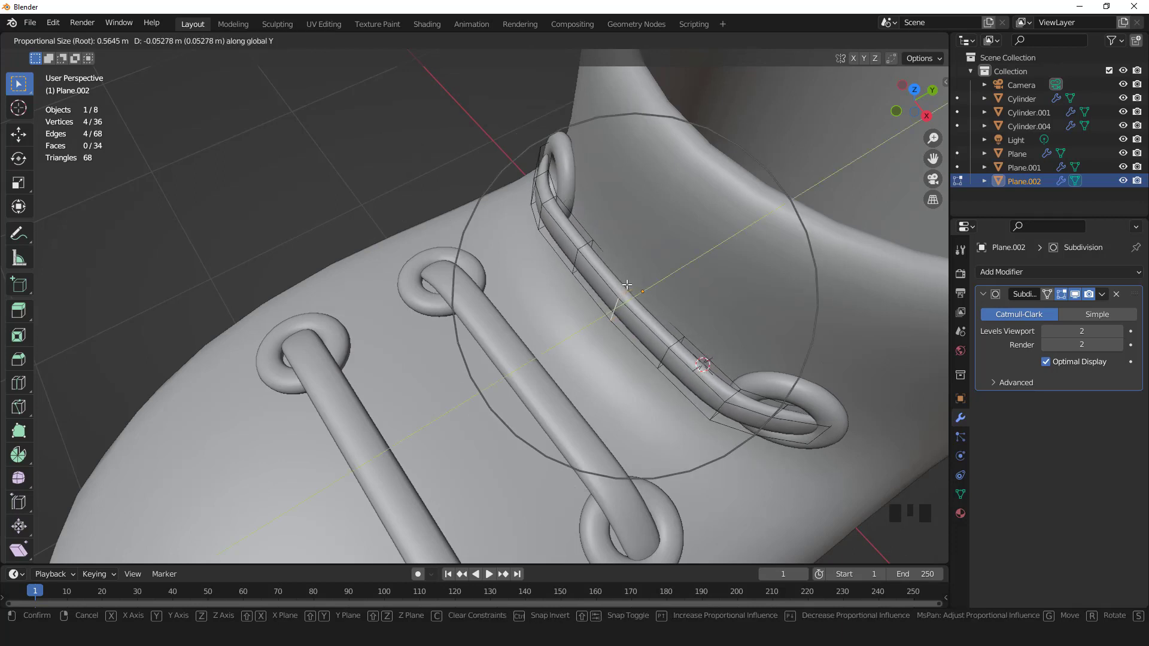
left_click(626, 285)
key("Tab")
Select the boot body and the sole together and enter Edit Mode on both meshes.
scroll(626, 328, "down", 2)
mouse_move(626, 328)
middle_mouse_down()
mouse_move(590, 325)
mouse_move(645, 326)
mouse_move(590, 310)
mouse_move(629, 331)
middle_mouse_up()
scroll(645, 328, "down", 4)
scroll(449, 310, "down", 3)
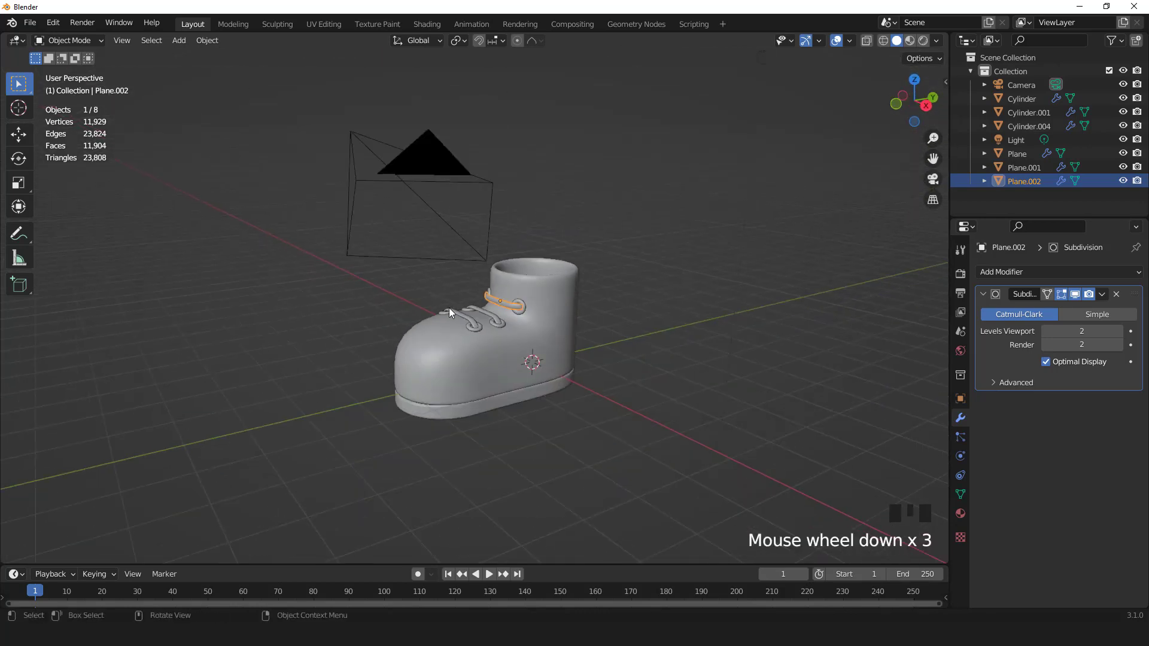
middle_click_drag(449, 308, 481, 306)
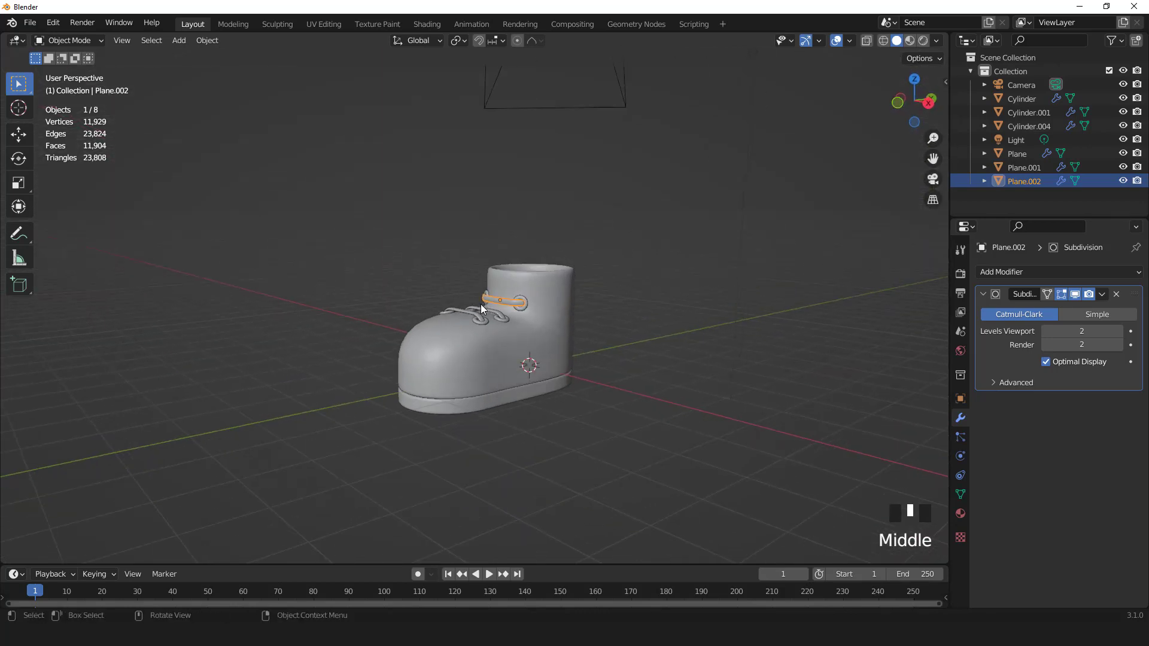
key("KP_3")
scroll(482, 304, "up", 2)
left_click(508, 365)
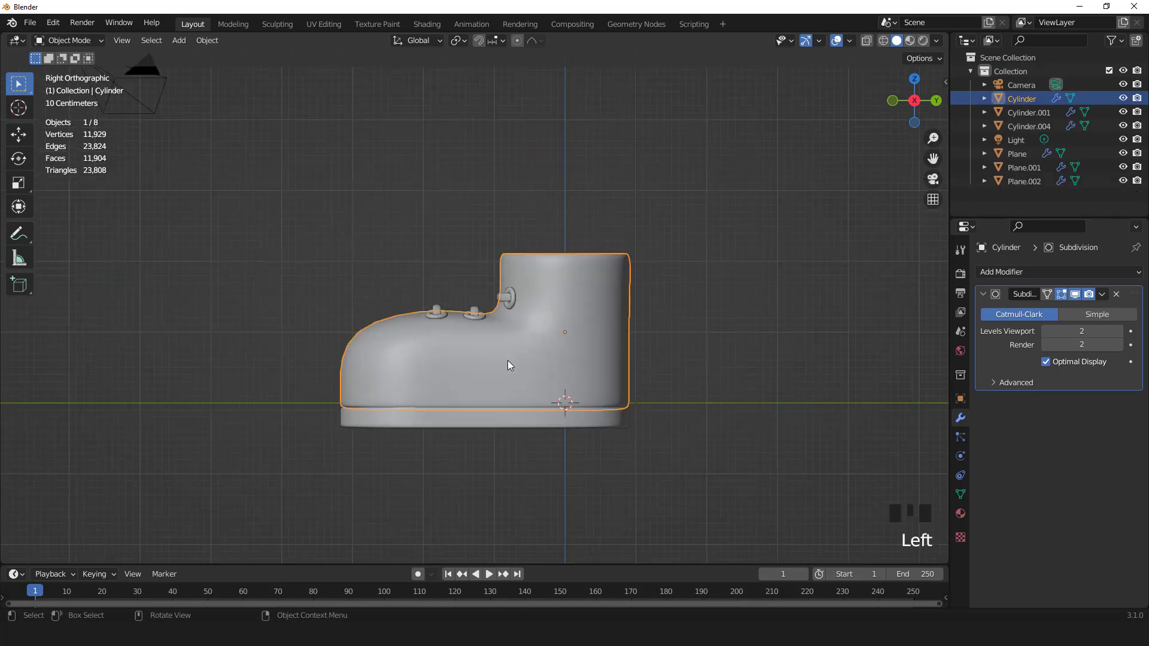
left_click(504, 419, "shift")
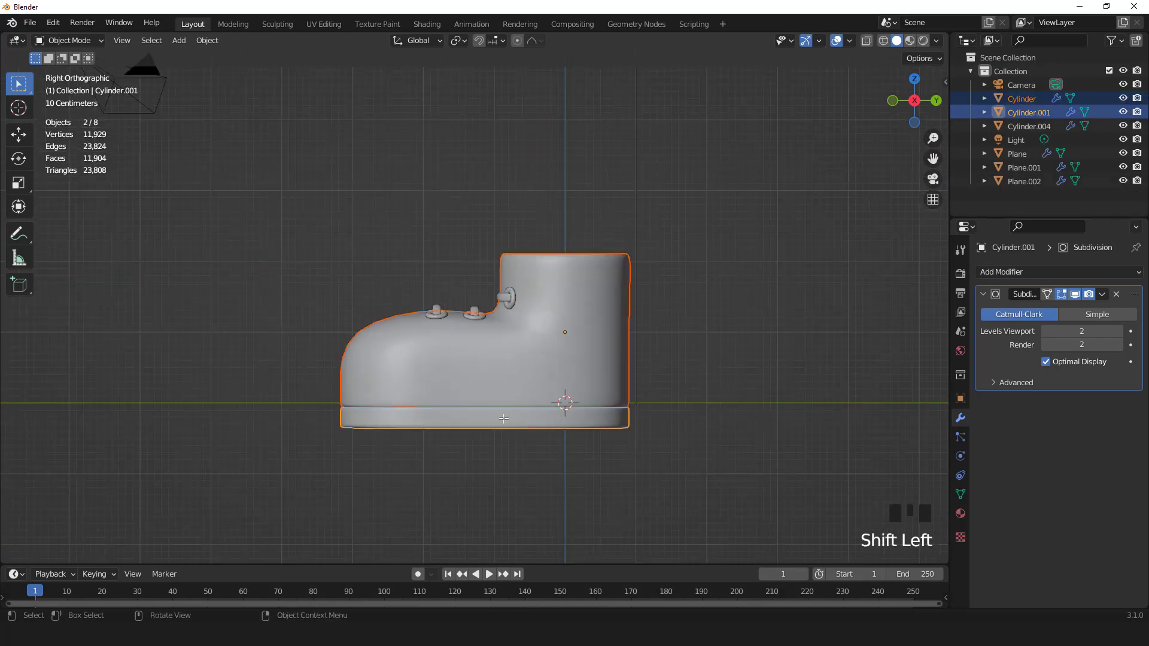
key("Tab")
Raise the lower vertices of the boot body and sole about 0.065 m along Z, with proportional editing off and overlays hidden.
left_click(865, 42)
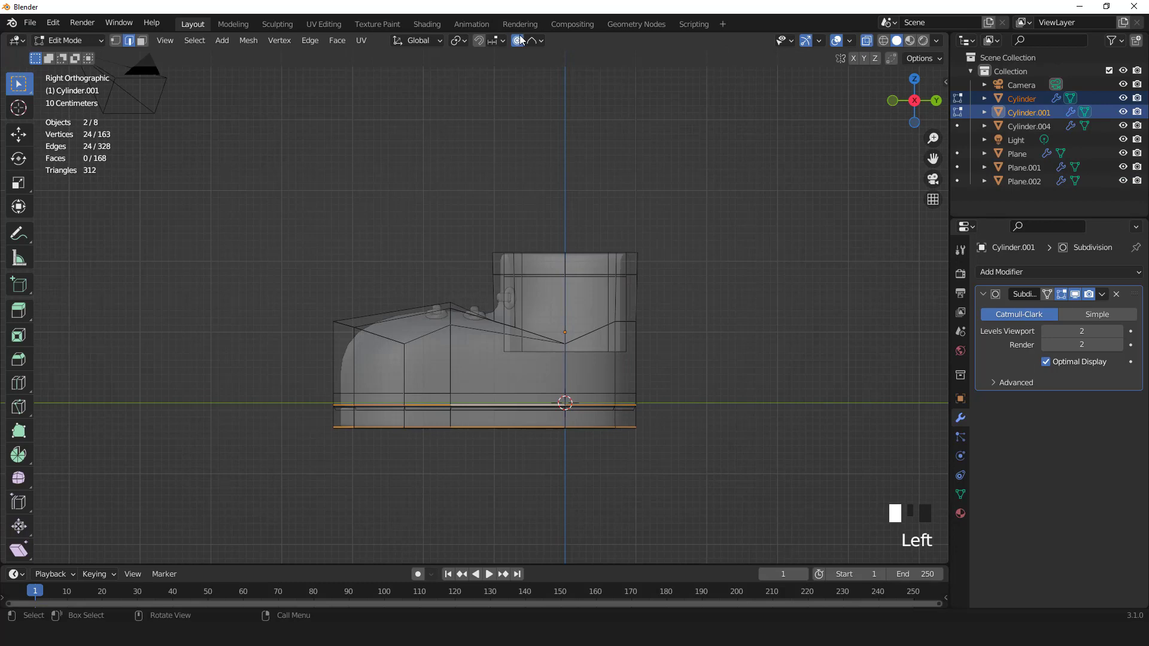
left_click(519, 40)
key("1")
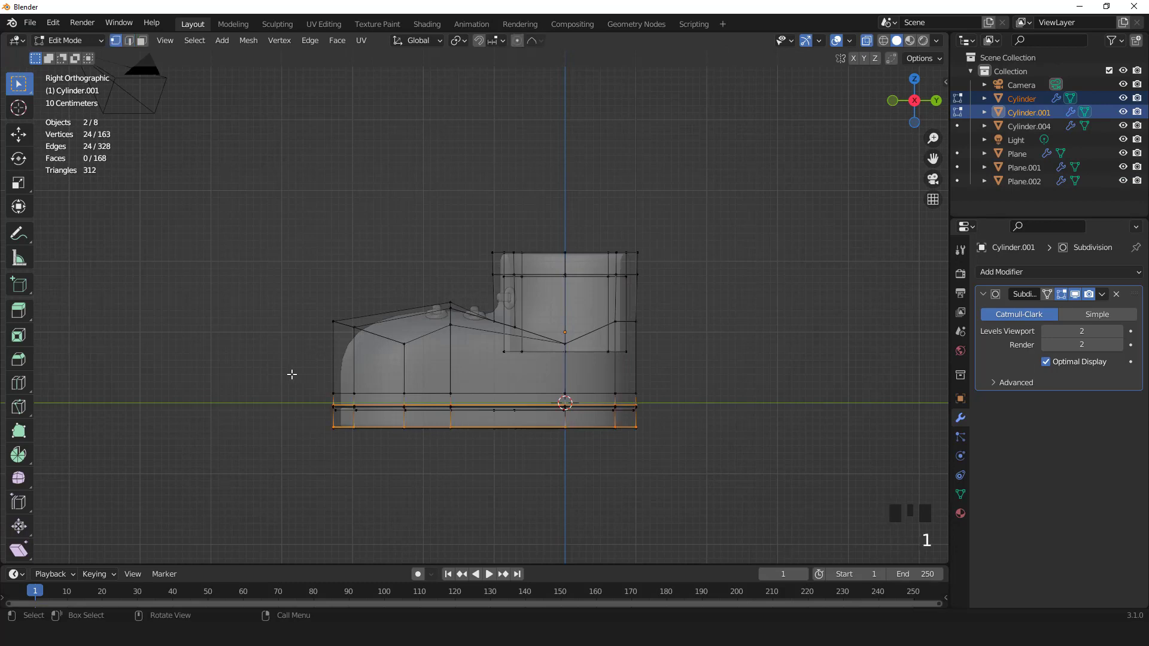
left_click_drag(274, 372, 725, 493)
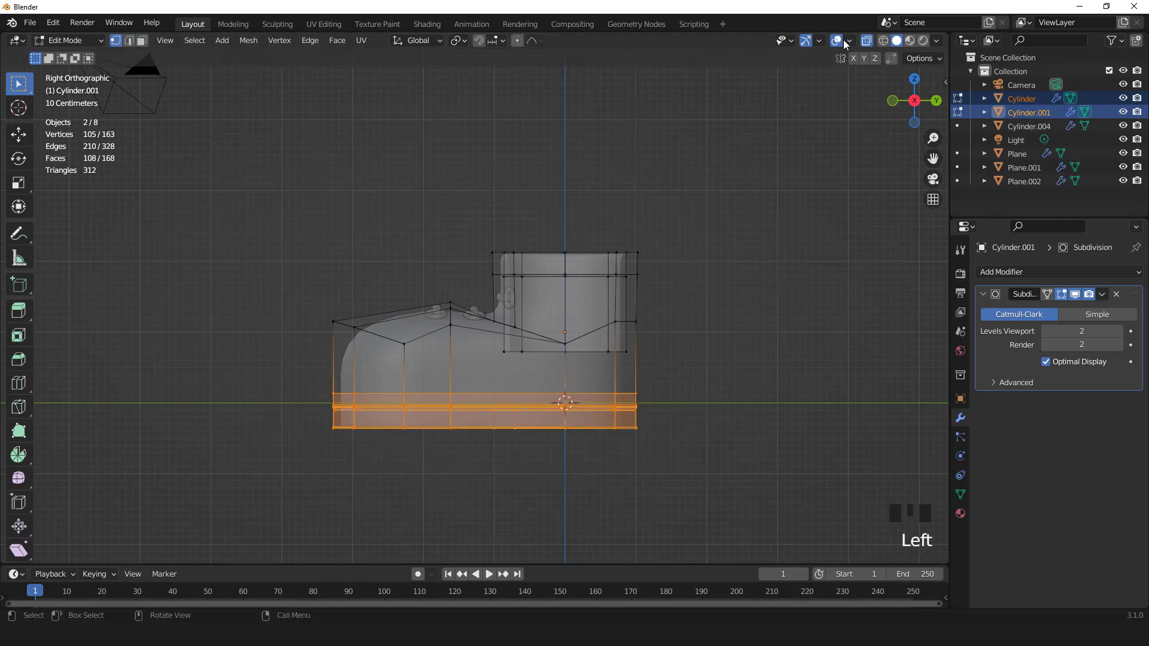
left_click(842, 43)
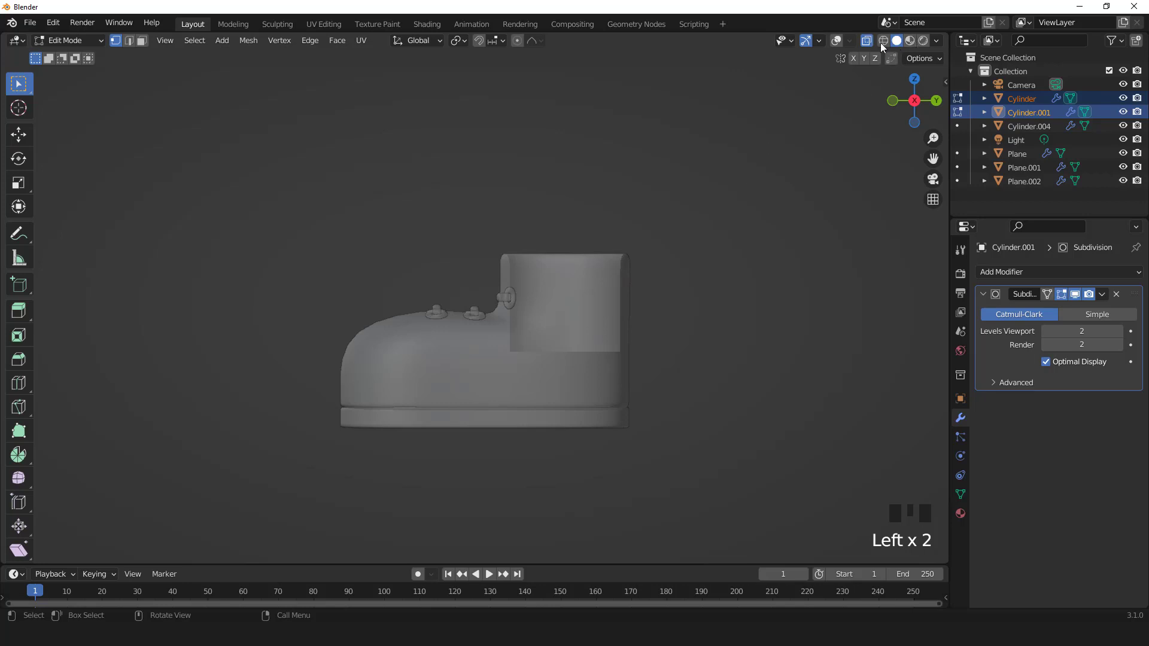
left_click(866, 41)
scroll(604, 306, "up", 2)
key("g")
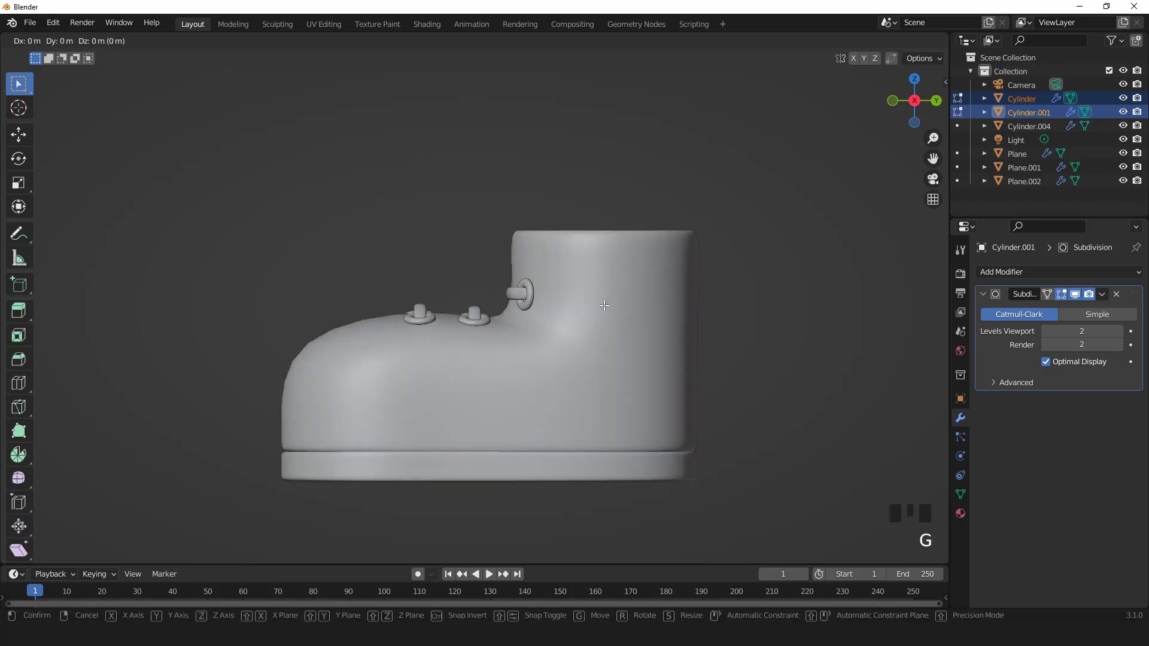
key("z")
left_click(598, 299)
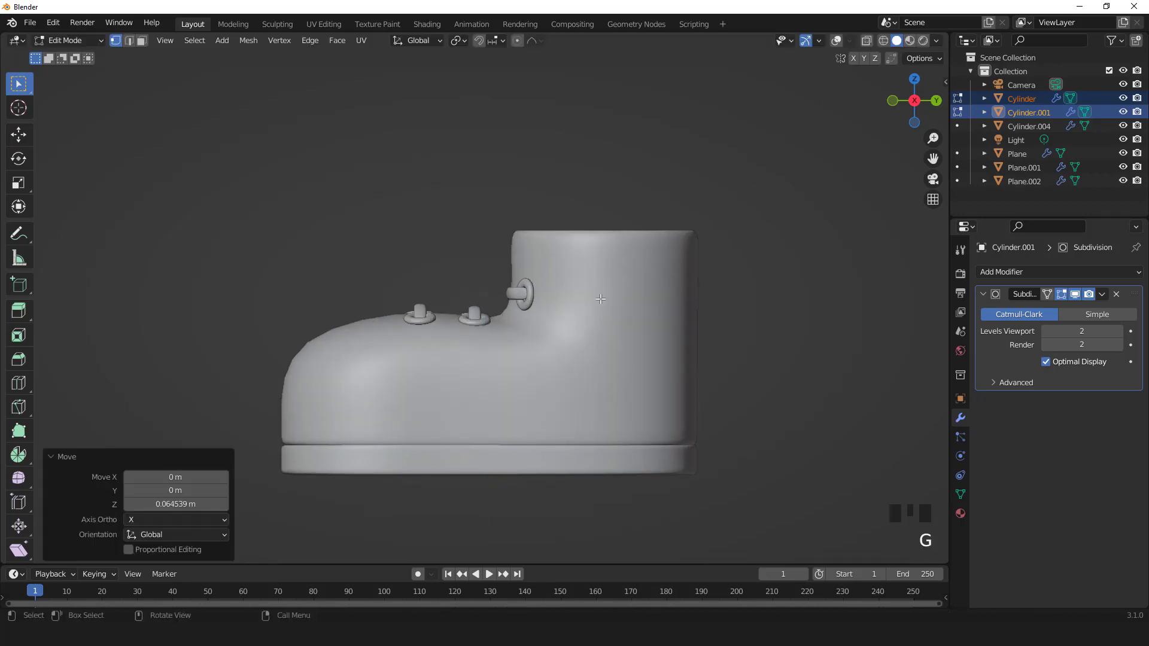
Raise the same lower vertices about 0.054 m more along Z, show the overlays again and finish editing.
scroll(501, 276, "down", 3)
middle_click_drag(501, 276, 577, 299)
scroll(563, 290, "up", 1)
key("g")
key("z")
left_click(574, 299)
scroll(576, 301, "down", 2)
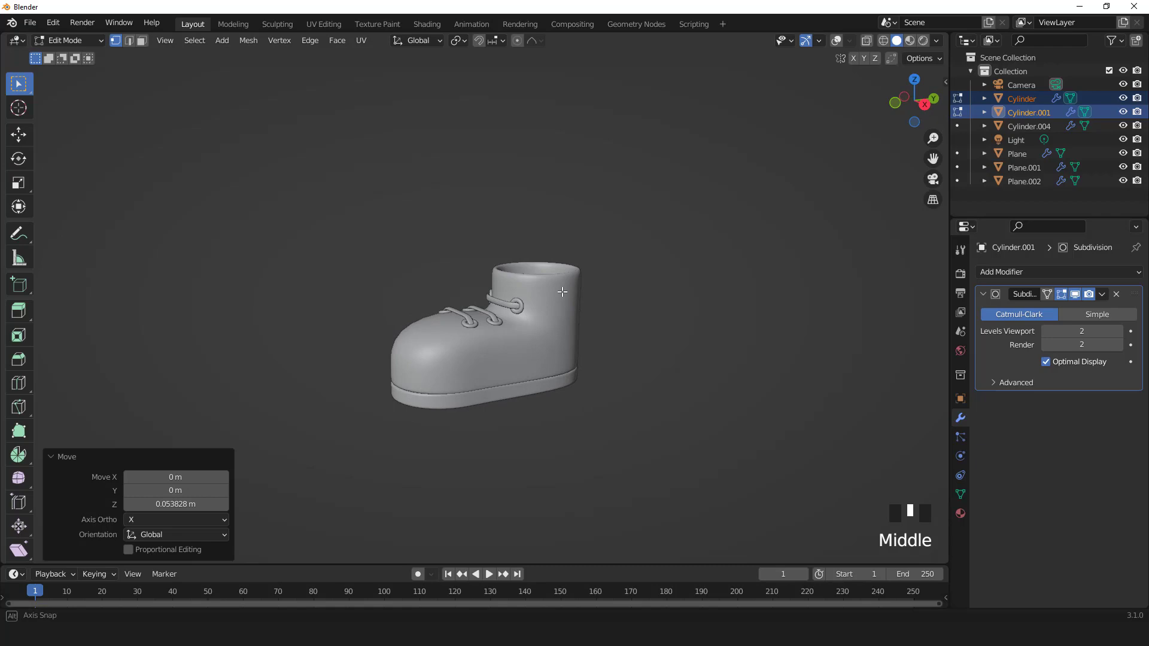
left_click(835, 40)
key("Tab")
Switch the viewport to rendered shading and turn off Scene World lighting.
middle_click_drag(654, 247, 543, 303)
scroll(544, 302, "down", 3)
scroll(544, 301, "up", 3)
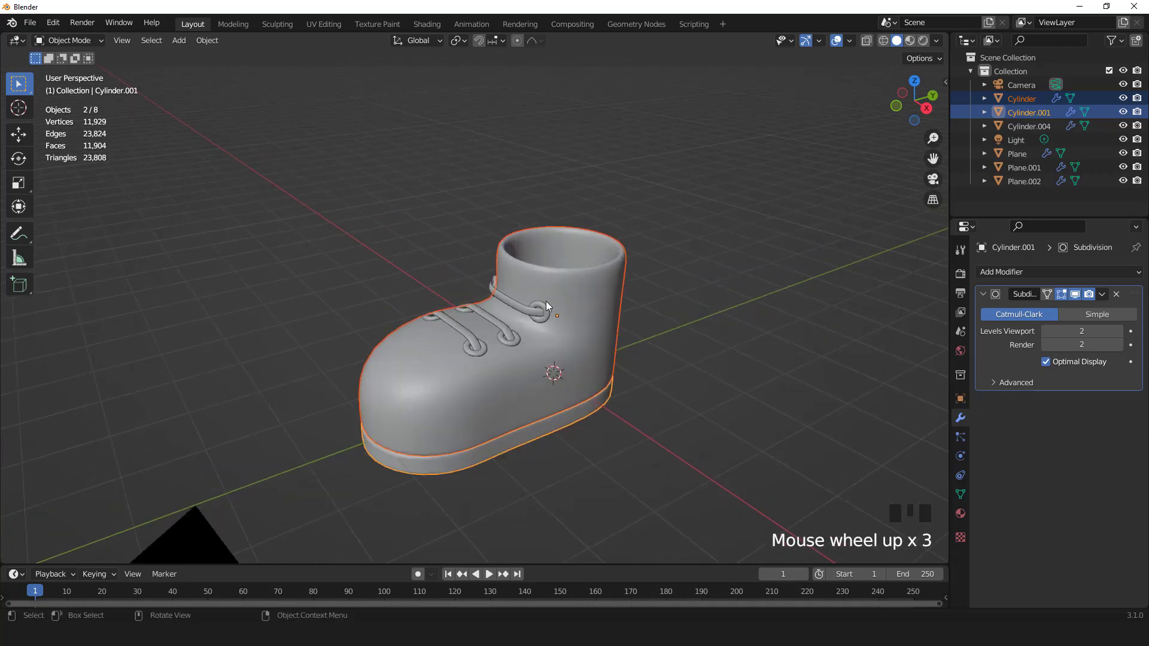
left_click(922, 41)
left_click(936, 42)
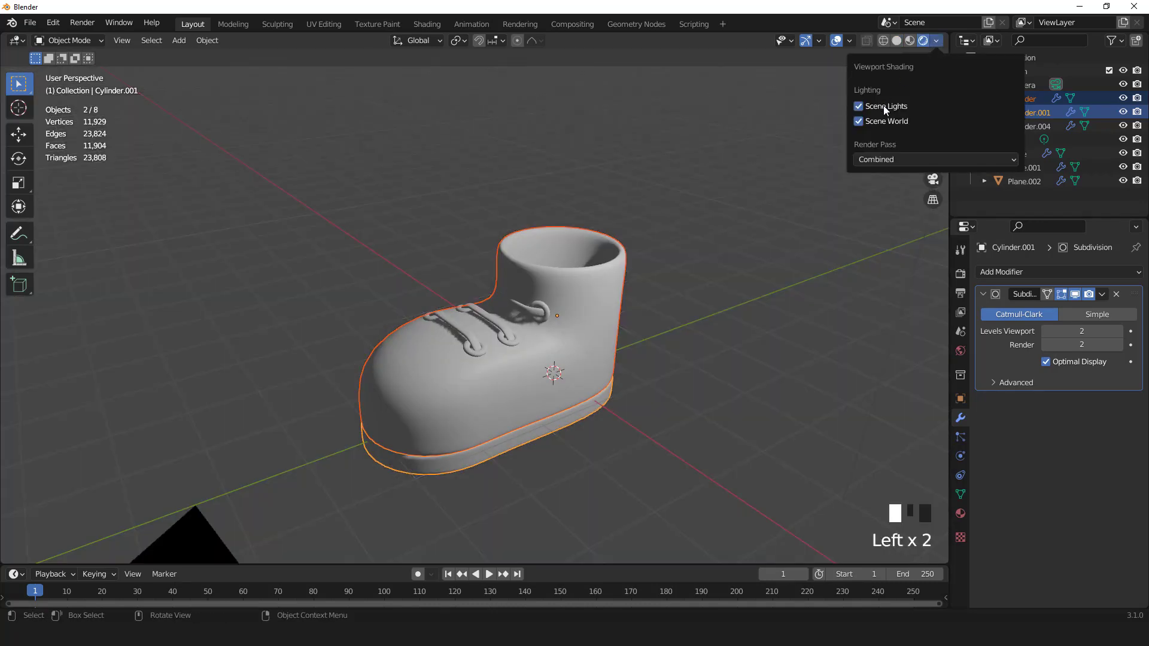
left_click(858, 122)
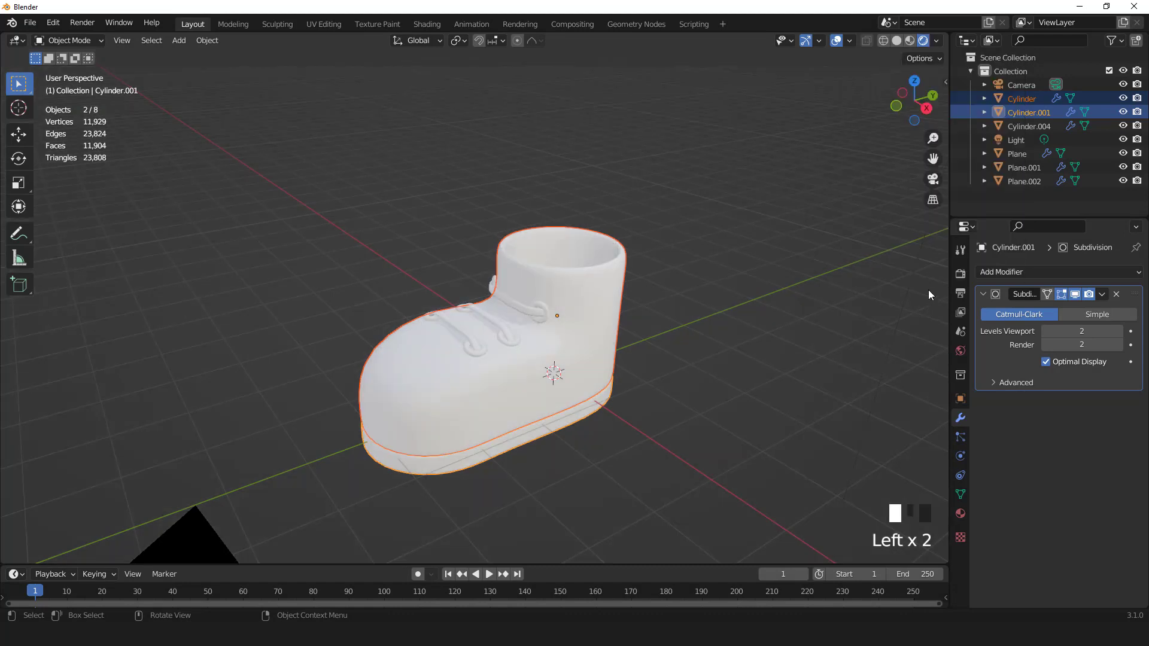
Enable Ambient Occlusion and Screen Space Reflections with Refraction in the Eevee render settings.
left_click(959, 273)
left_click(993, 367)
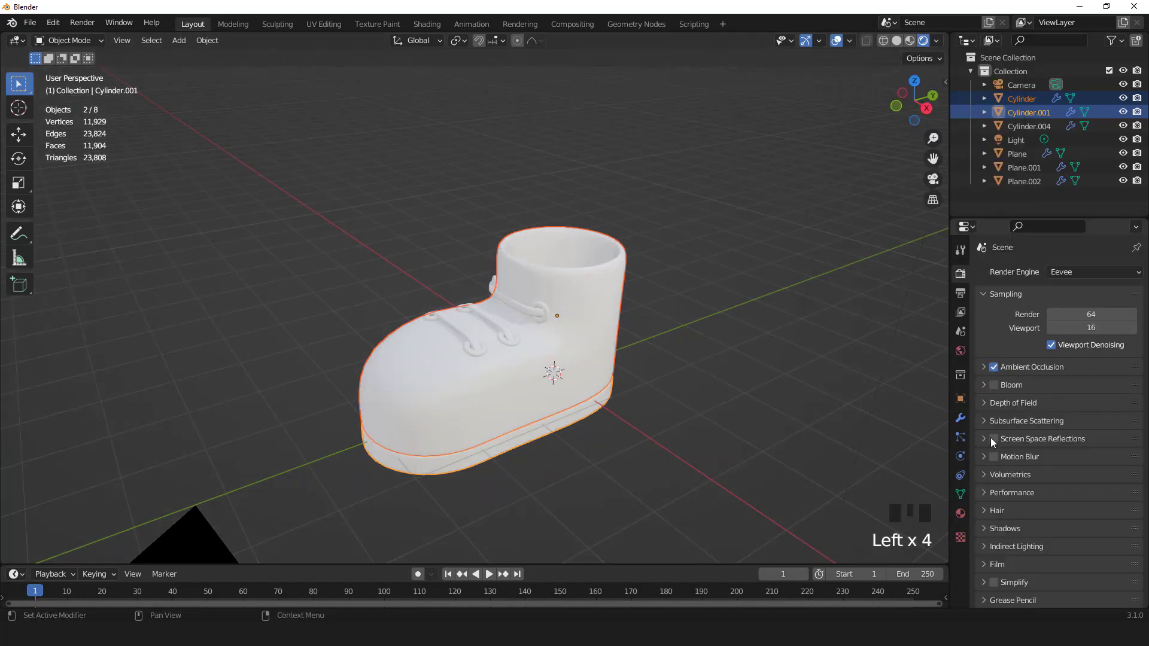
left_click(992, 439)
left_click(983, 441)
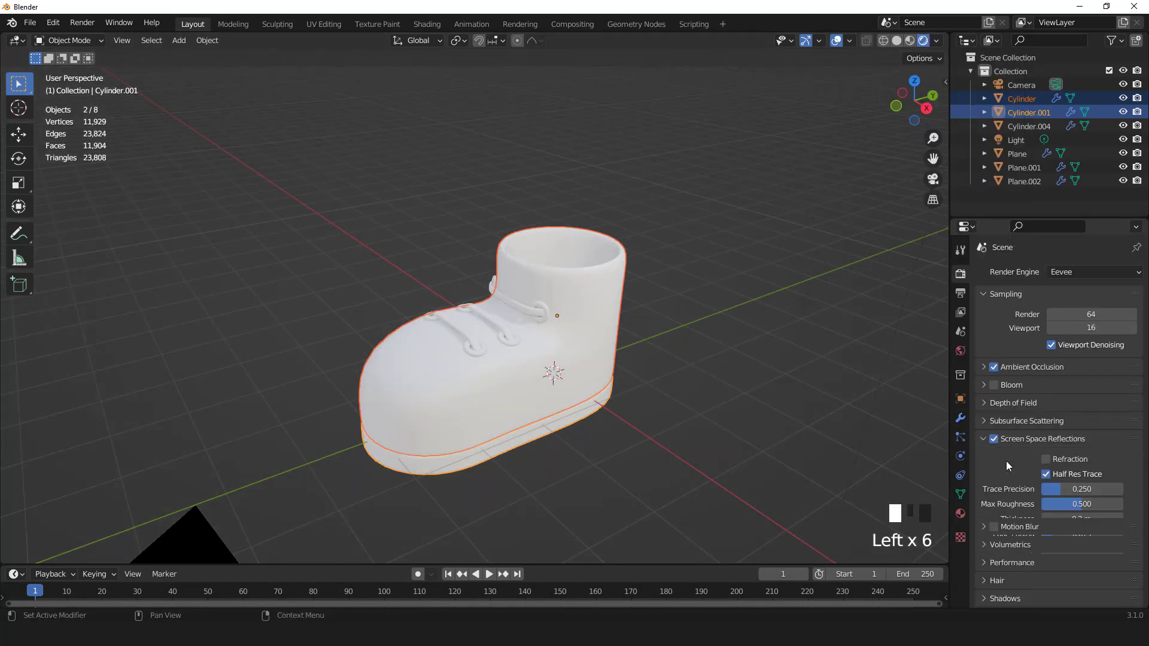
left_click(1046, 461)
Enable the Transparent film option in the Eevee render settings.
scroll(1014, 498, "down", 4)
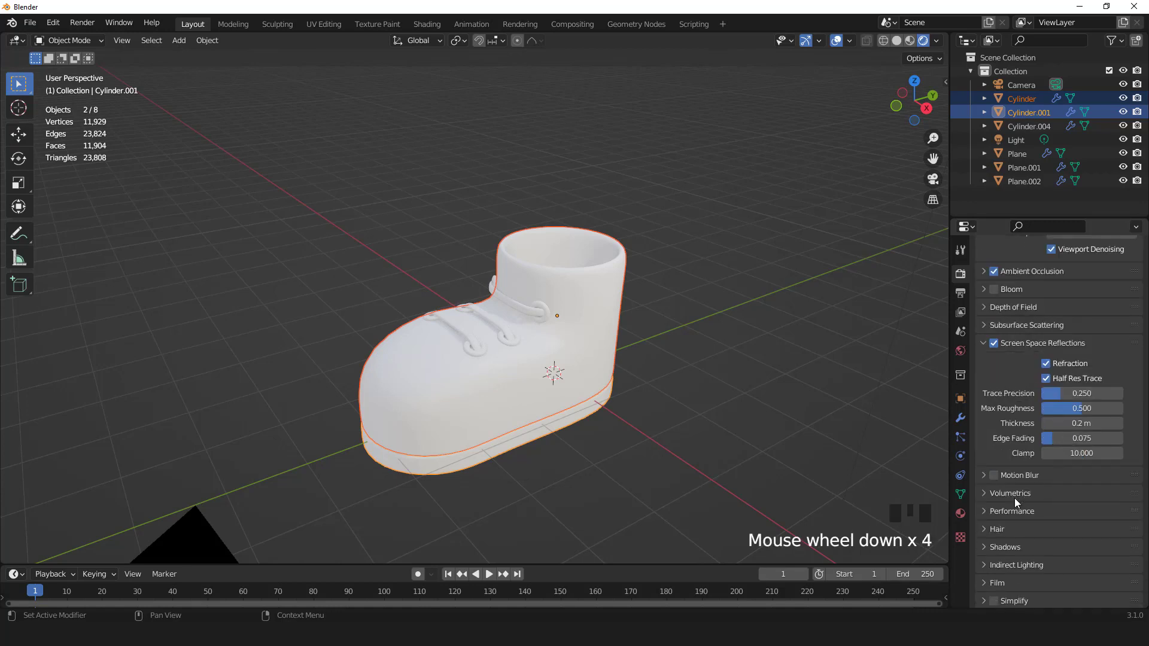
scroll(1008, 501, "down", 2)
left_click(993, 536)
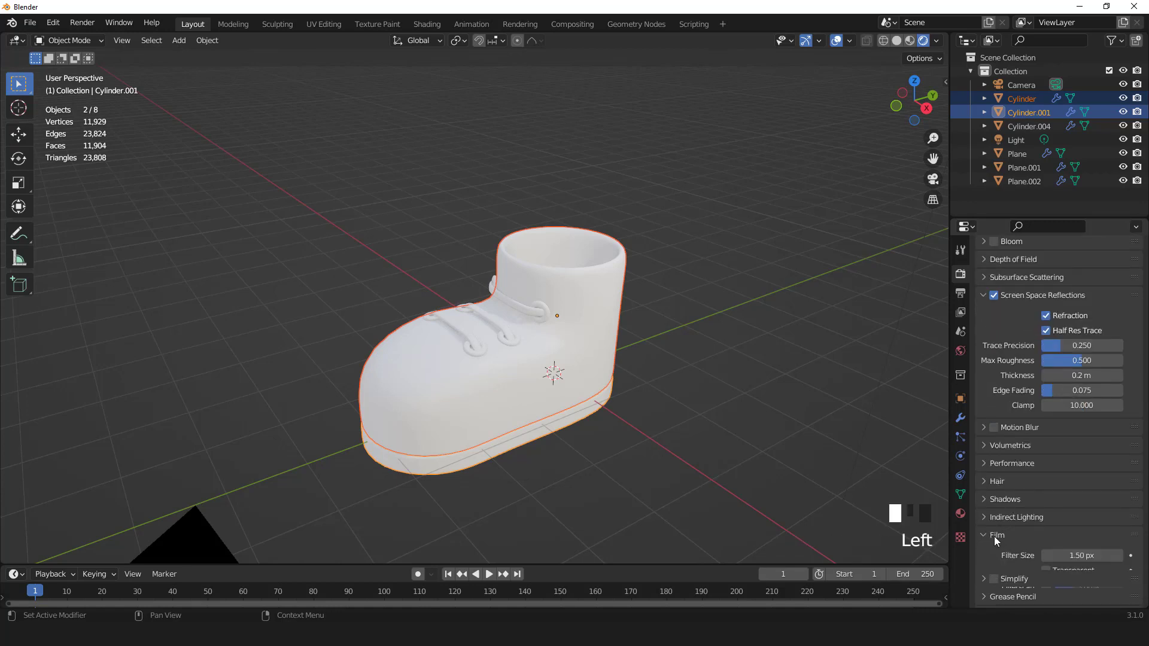
scroll(1045, 543, "down", 2)
left_click(1045, 522)
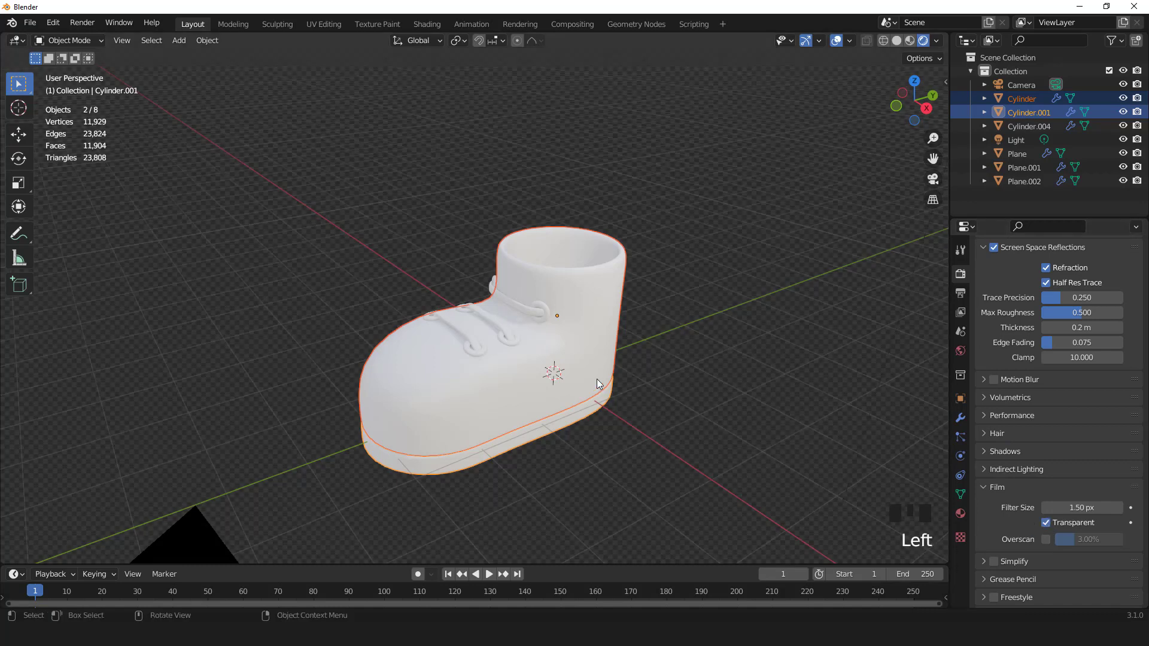
Set the Color Management look to Medium High Contrast.
scroll(1014, 534, "down", 6)
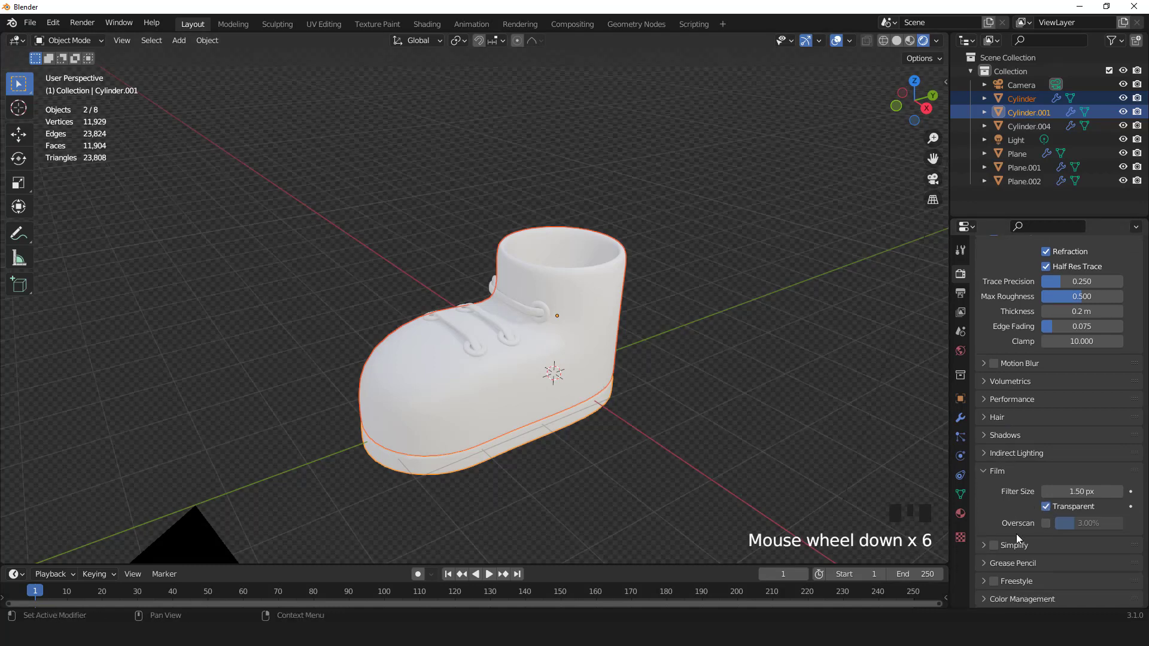
left_click(989, 594)
scroll(1008, 575, "down", 3)
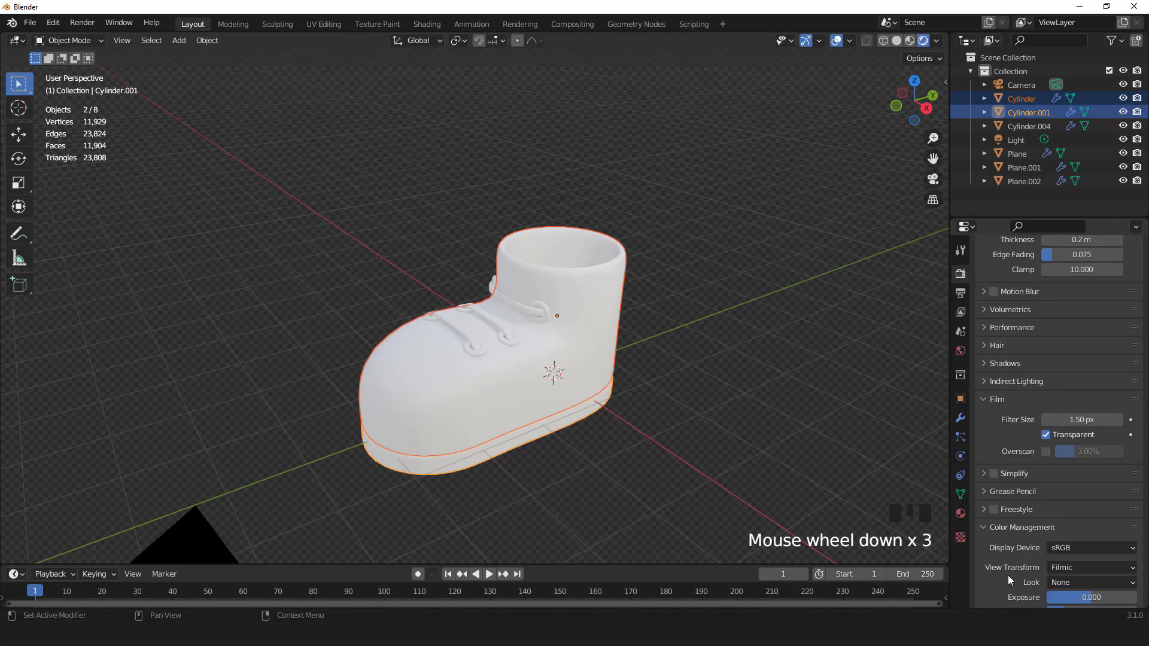
left_click(1064, 582)
left_click(1045, 519)
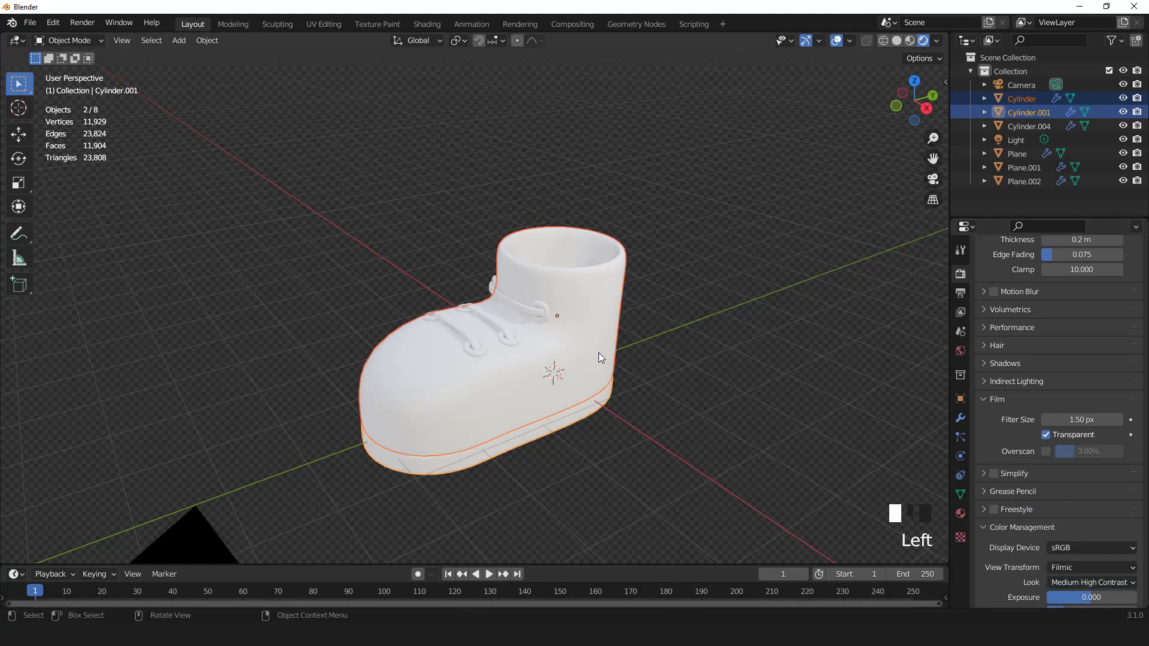
scroll(600, 357, "up", 1)
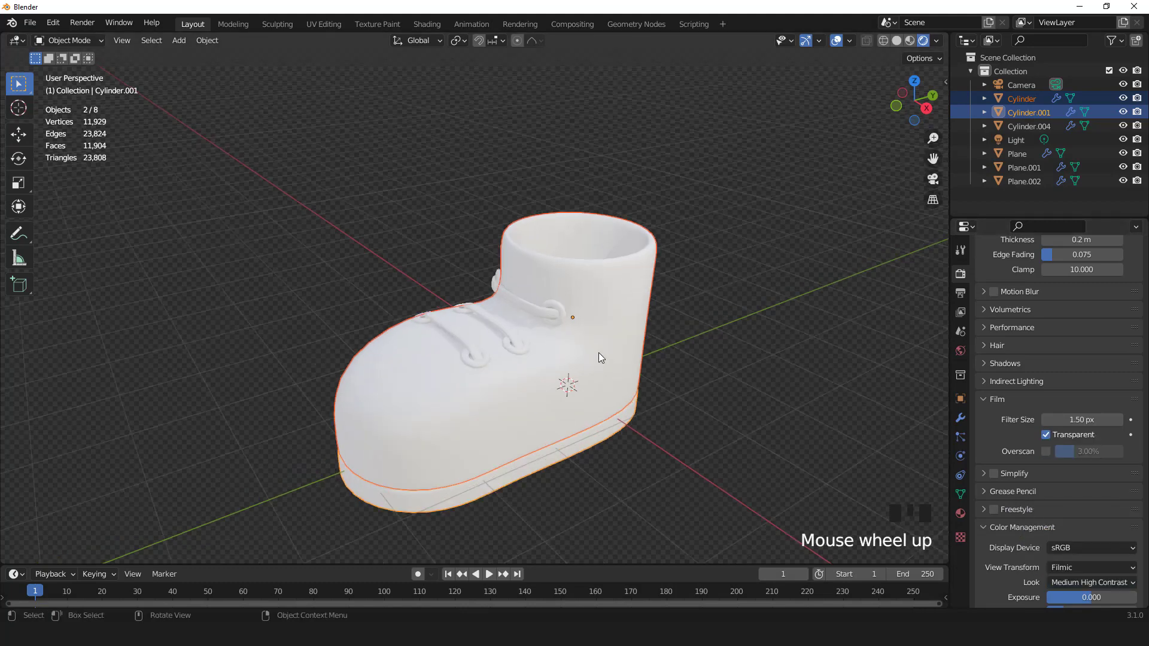
Create a new material on the sole and set its base color to orange with hue 0.042, saturation 0.969 and value 0.800.
left_click(960, 514)
left_click(1064, 330)
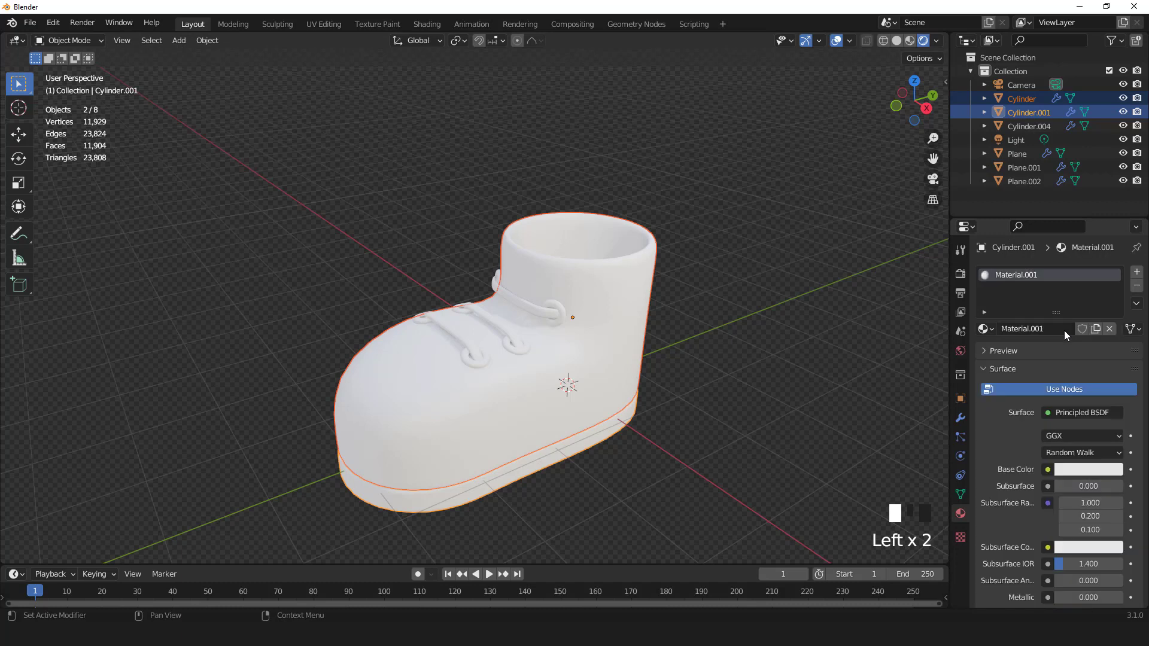
left_click(1085, 469)
left_click(1049, 358)
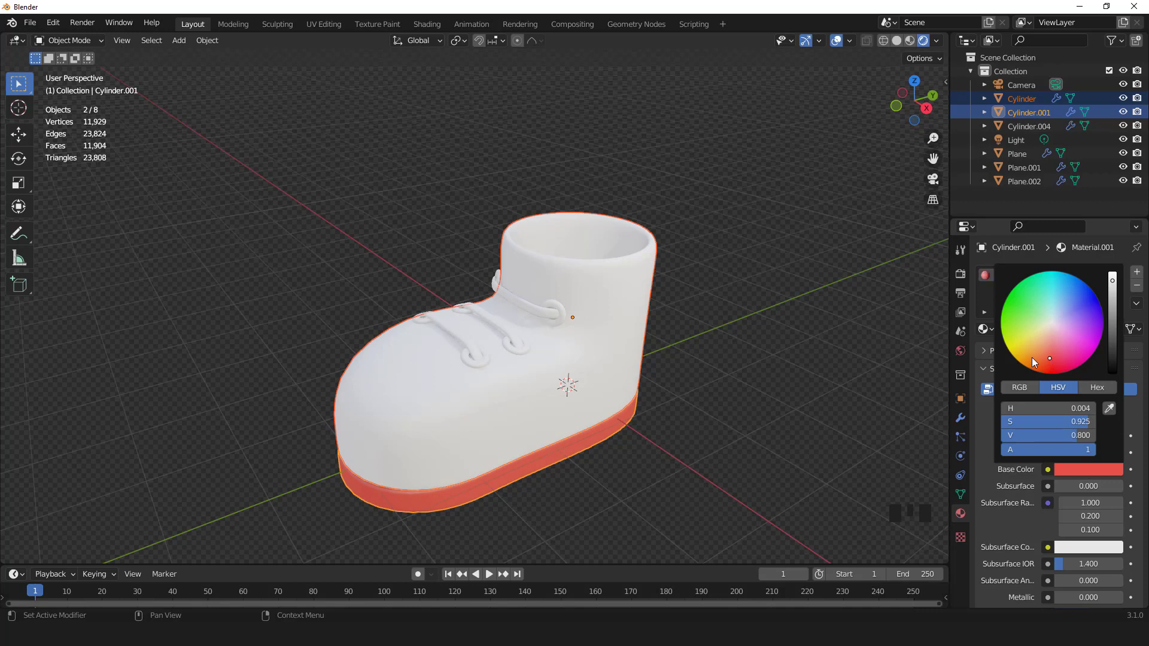
left_click(1032, 357)
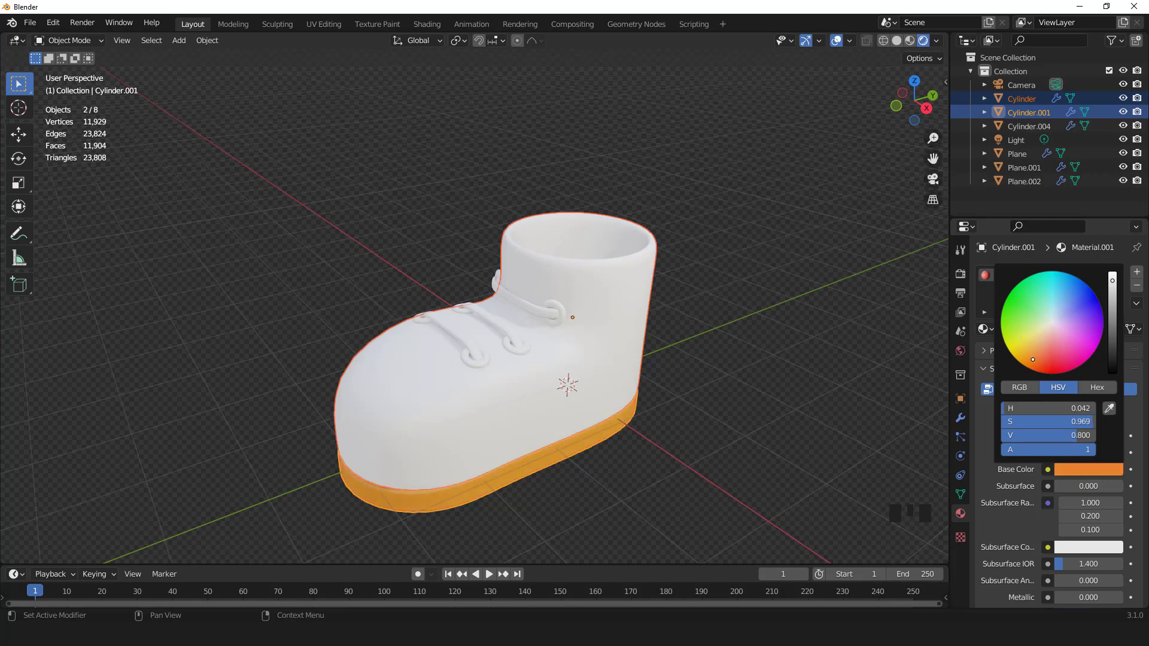
Create a new material on the boot body and set its base color to red with hue 0.994, saturation 0.952 and value 0.800.
scroll(609, 408, "up", 2)
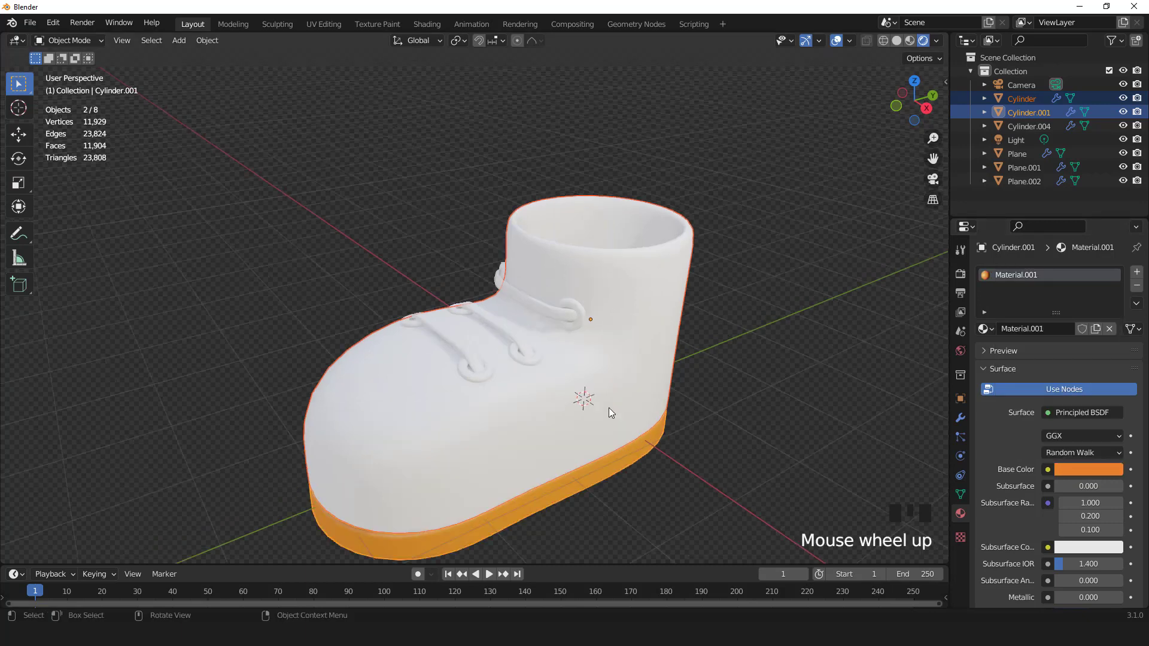
middle_click_drag(608, 407, 627, 336)
left_click(588, 315)
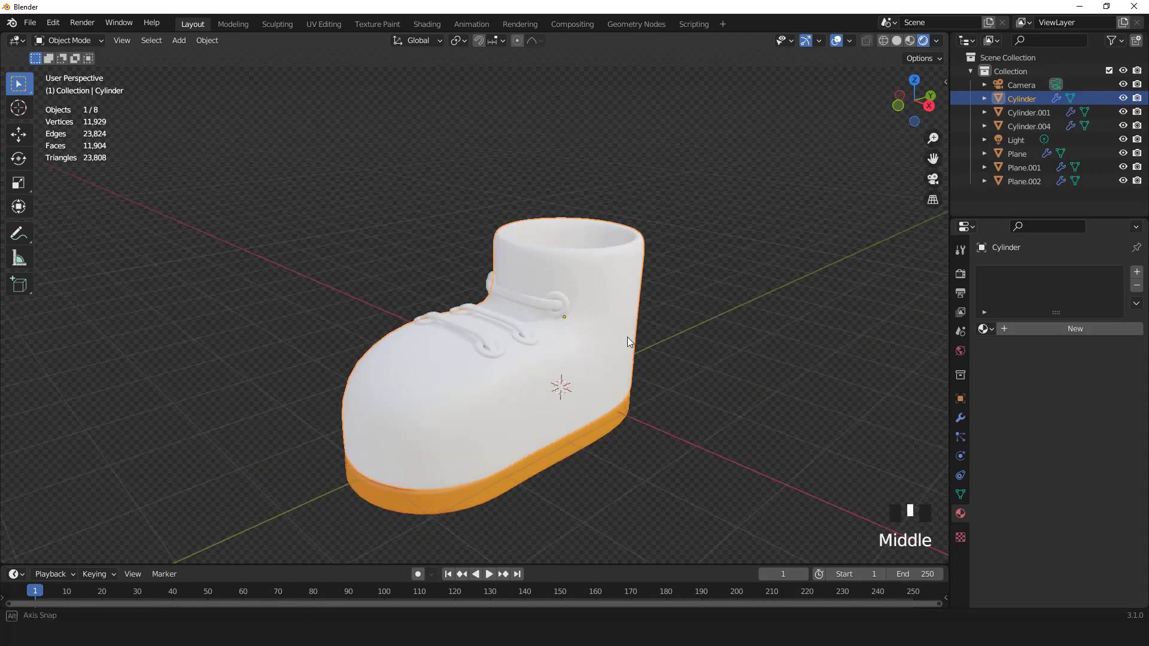
left_click(1046, 329)
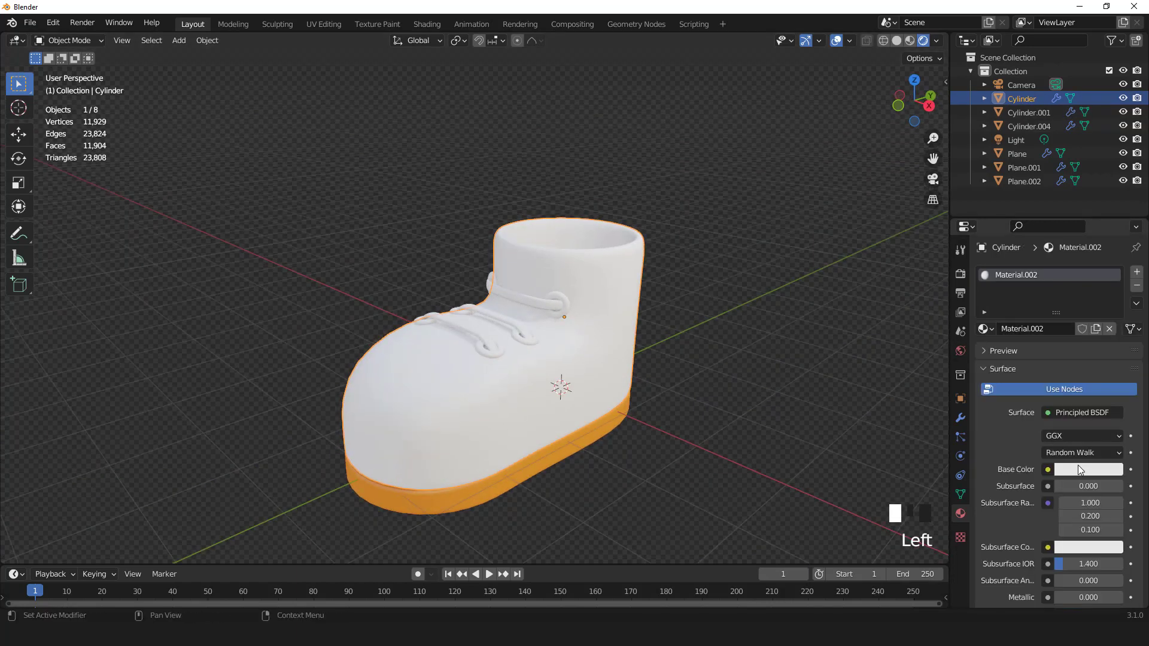
left_click(1078, 467)
left_click(1057, 357)
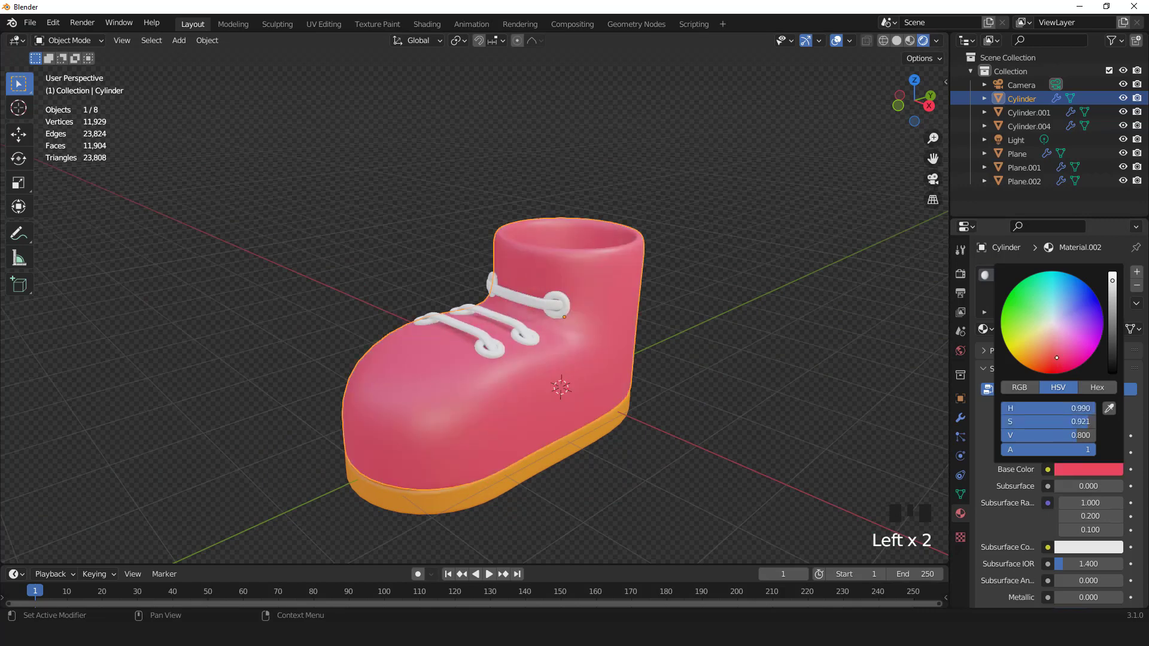
left_click_drag(1054, 359, 1053, 360)
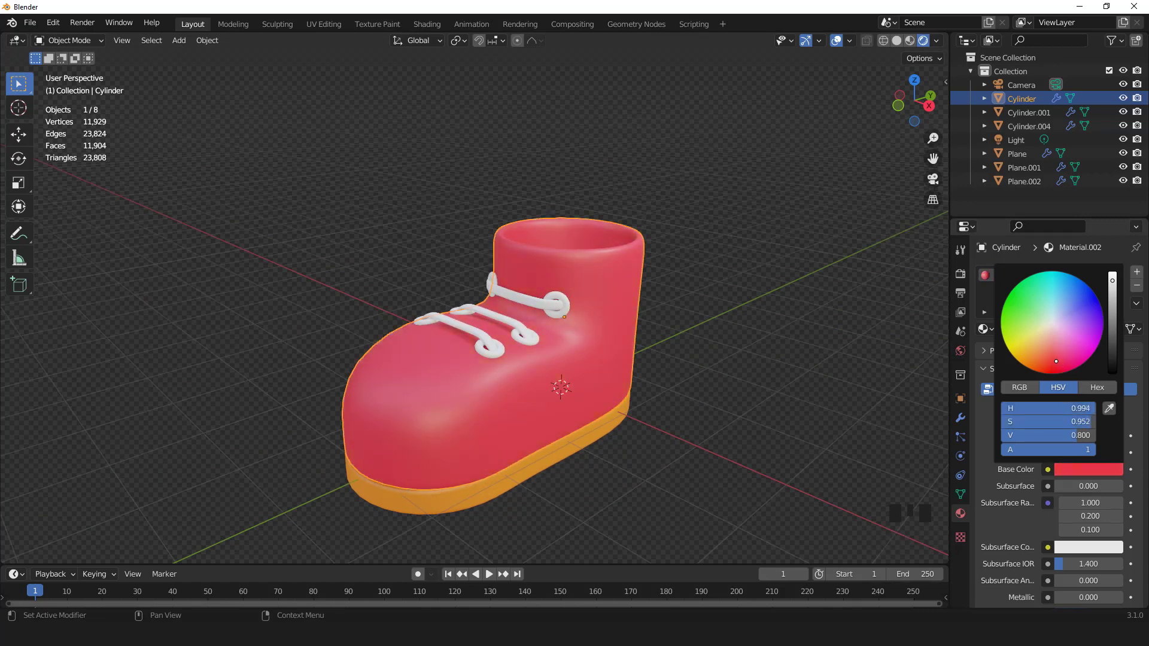
Set the roughness of the boot body's red material to 1.000 and raise the roughness of the sole's orange material too.
scroll(1056, 480, "down", 5)
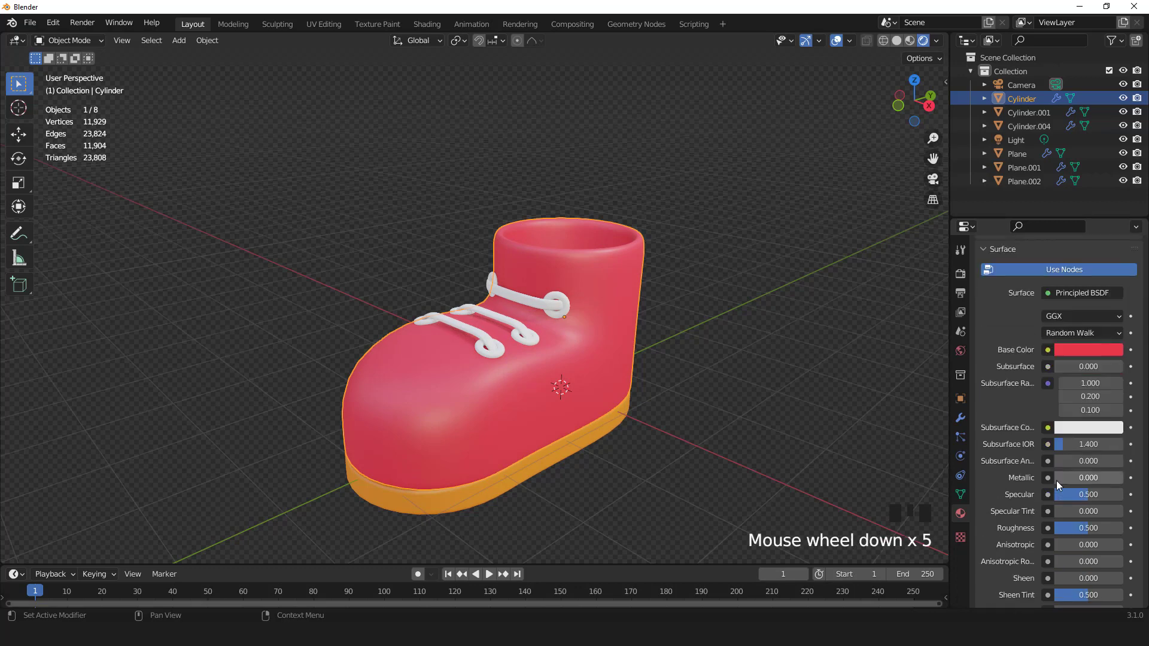
left_click_drag(1071, 528, 1113, 528)
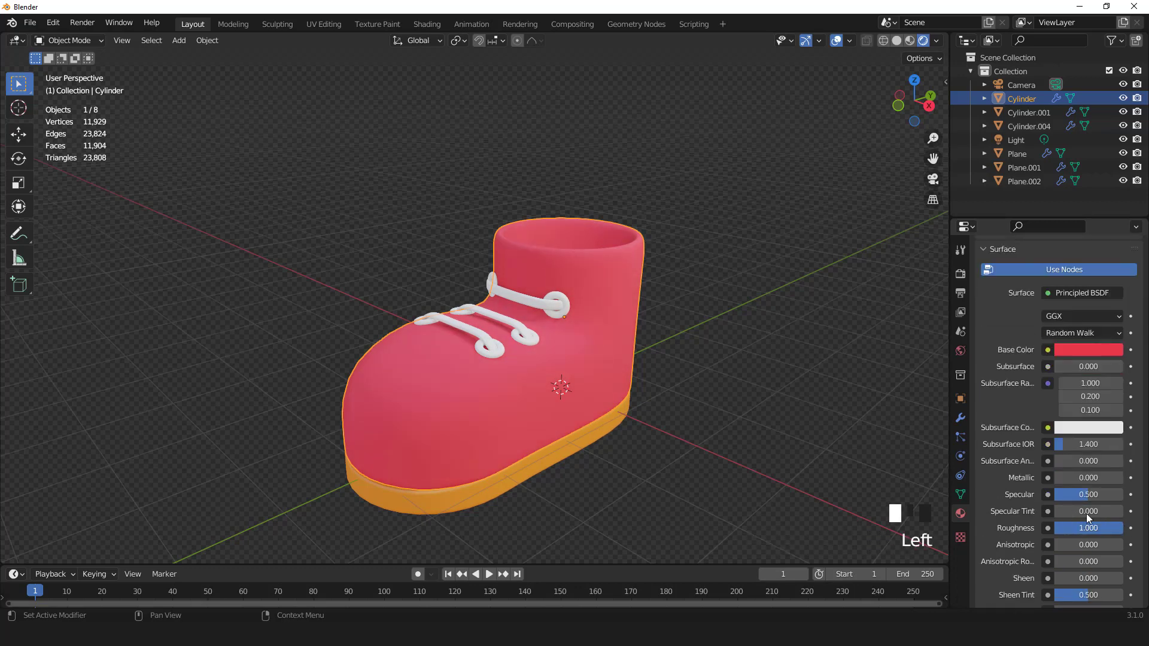
middle_click_drag(681, 443, 662, 416)
left_click(636, 433)
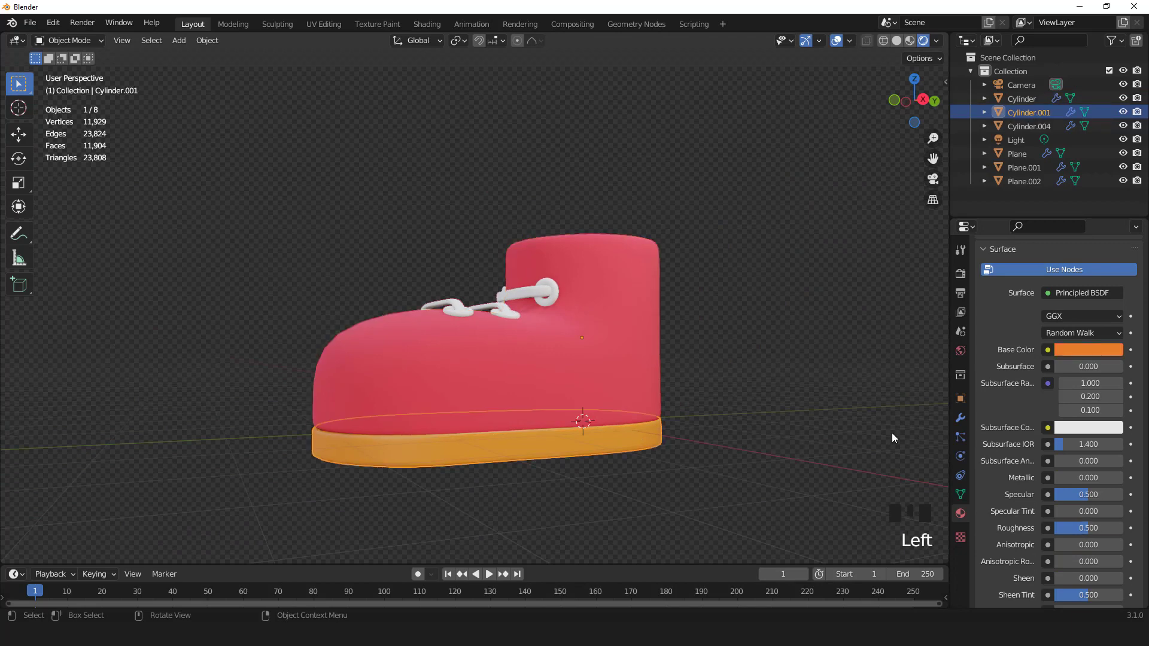
scroll(1069, 427, "down", 2)
left_click_drag(1089, 481, 1119, 481)
scroll(526, 332, "down", 2)
Add a second material slot to the boot body and link the sole's orange Material.001 to it.
middle_click_drag(522, 336, 551, 292)
left_click(551, 292)
scroll(583, 307, "up", 1)
scroll(1017, 346, "up", 10)
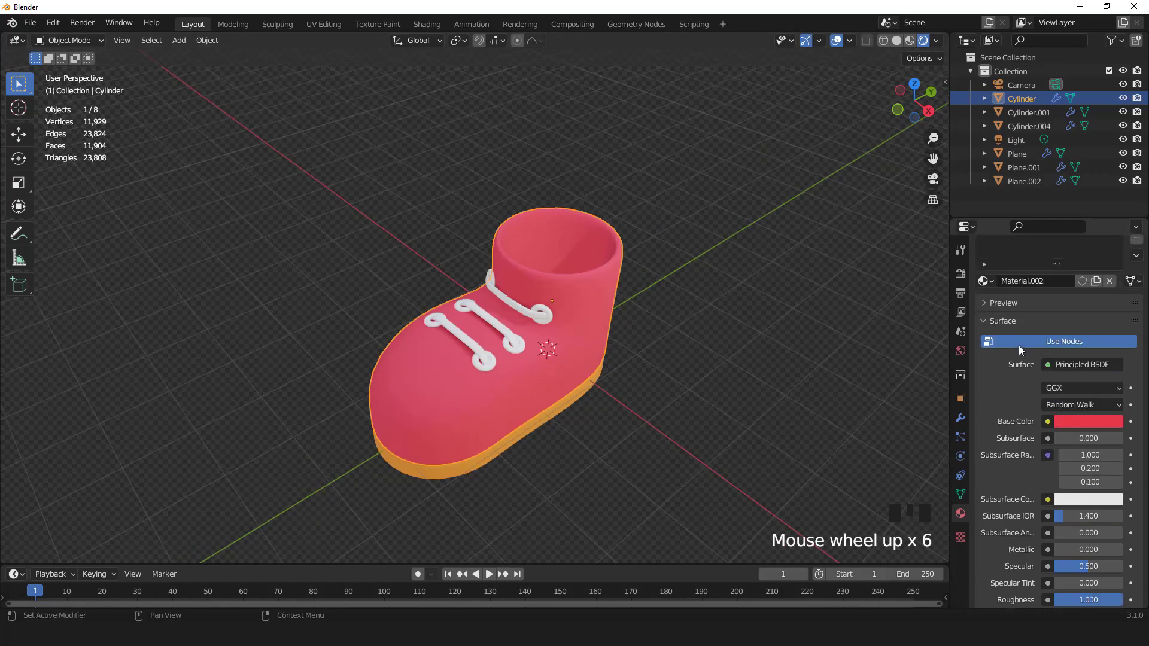
left_click(1136, 271)
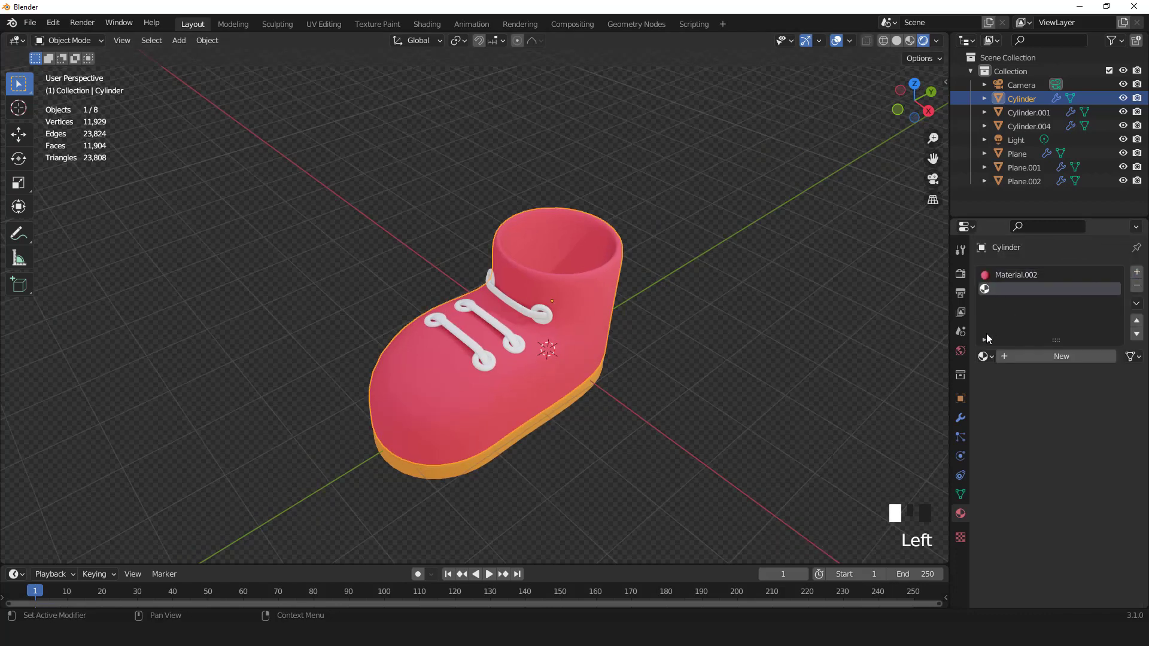
left_click(984, 356)
left_click(862, 390)
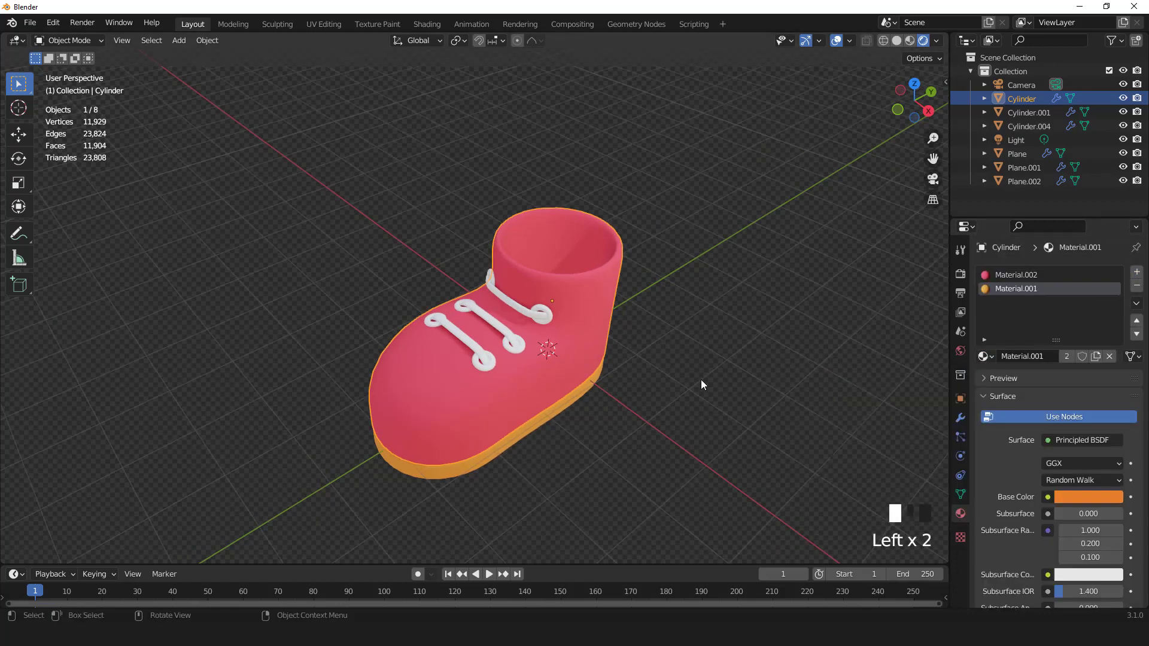
Start editing the boot body's mesh and turn off its Subdivision modifier's viewport display.
middle_click_drag(701, 379, 666, 349)
scroll(647, 333, "up", 2)
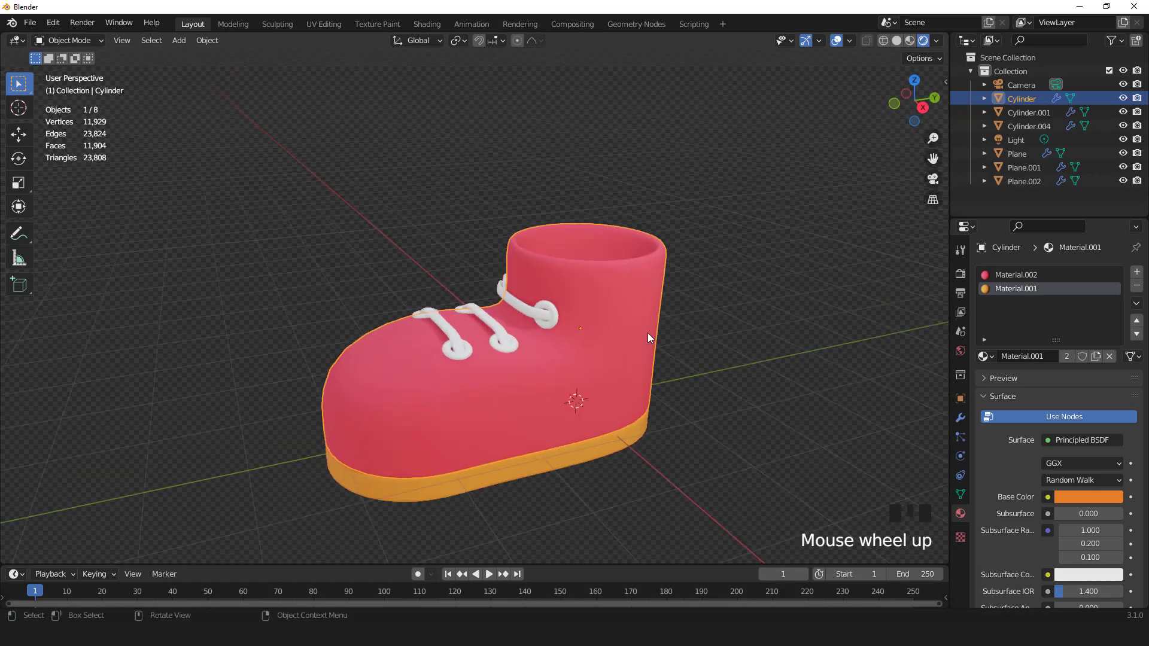
key("Tab")
middle_click_drag(618, 296, 891, 389)
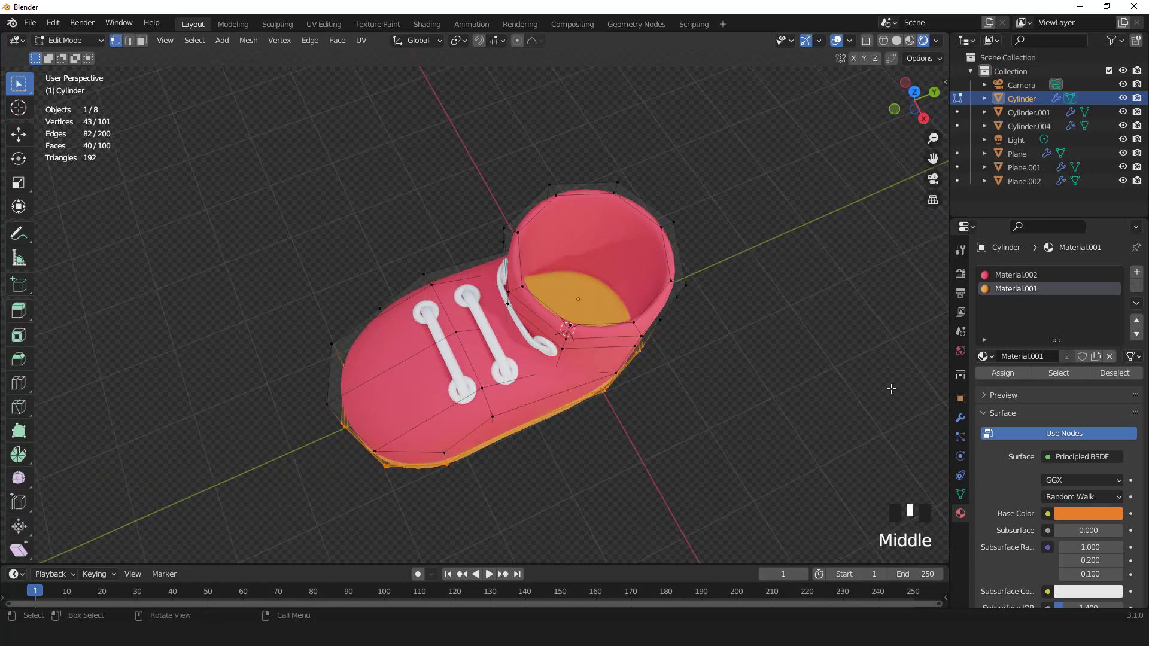
left_click(961, 419)
left_click(1073, 294)
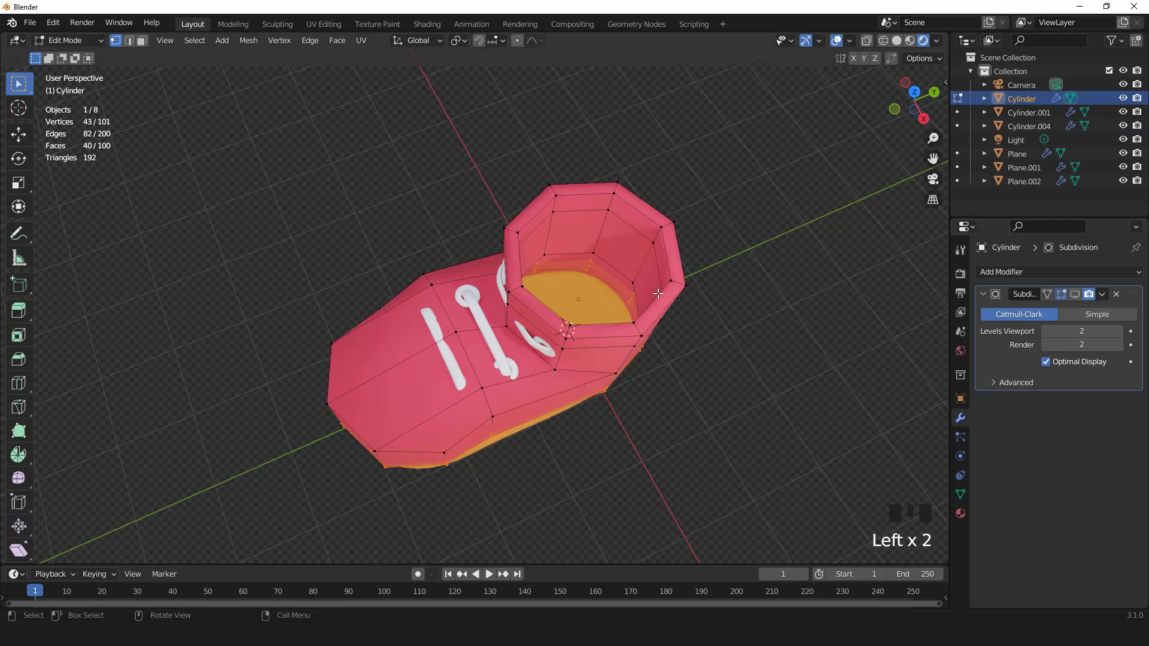
Select the loop of upper faces inside the boot opening and grow the selection three times over the collar rim.
scroll(658, 294, "up", 2)
key("3")
left_click(698, 257)
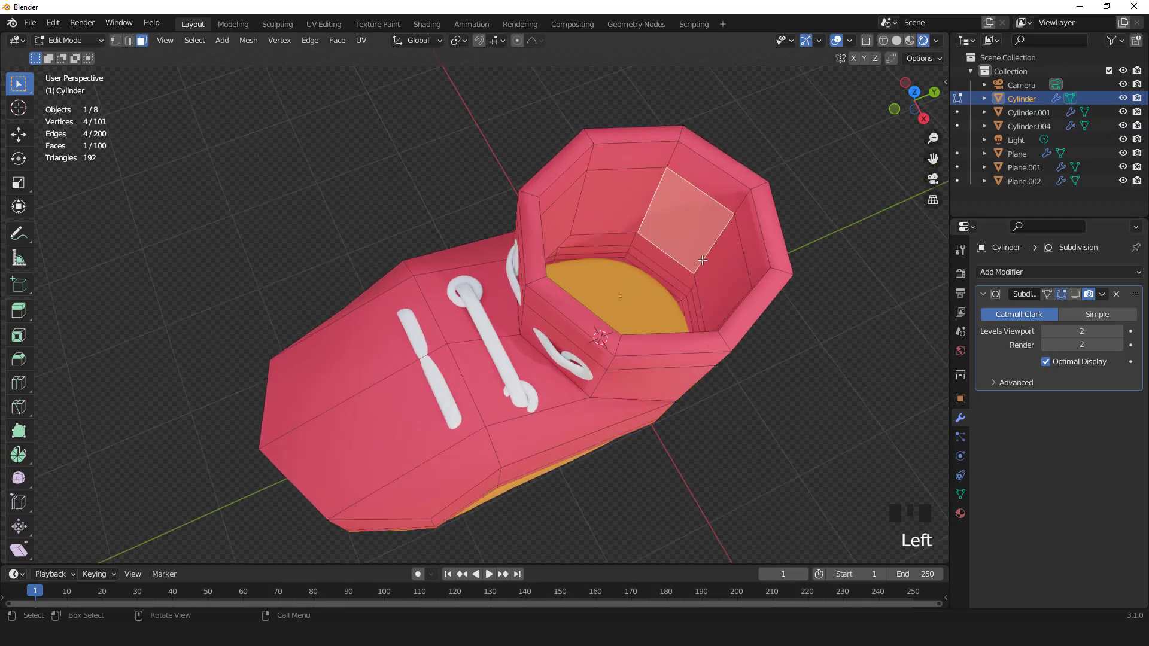
left_click(702, 259, "alt")
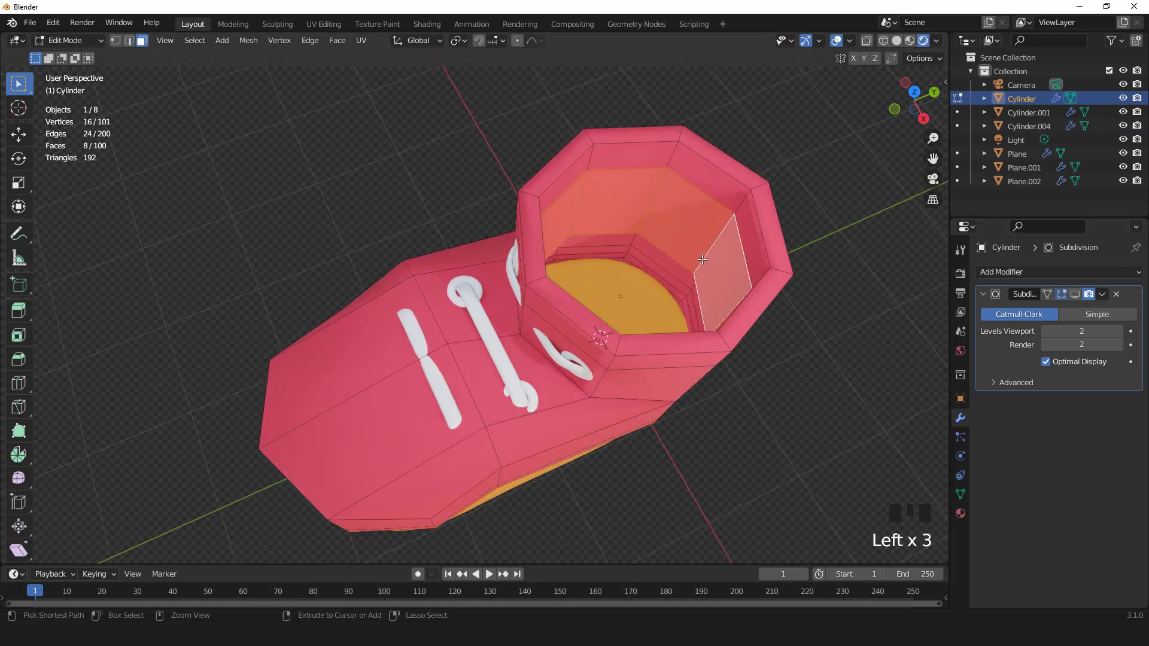
key("ctrl+KP_Add")
key("ctrl+KP_Add")
key("ctrl+KP_Add")
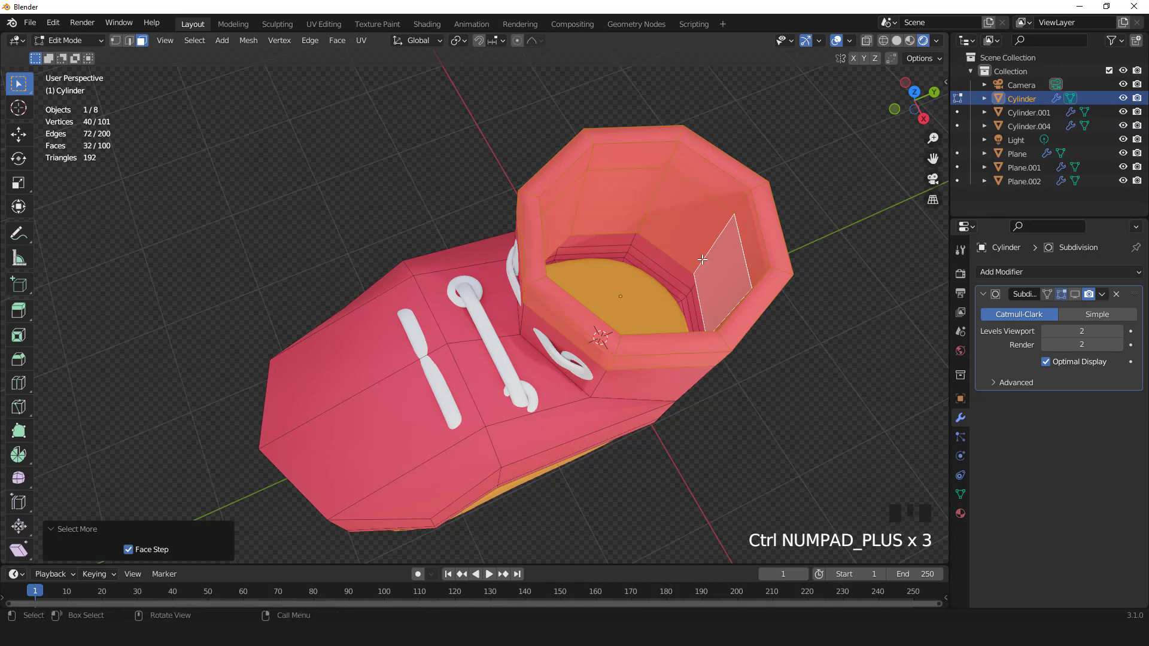
Assign the orange Material.001 to the selected collar faces.
key("KP_2")
scroll(697, 260, "down", 2)
middle_click_drag(697, 261, 971, 464)
left_click(960, 514)
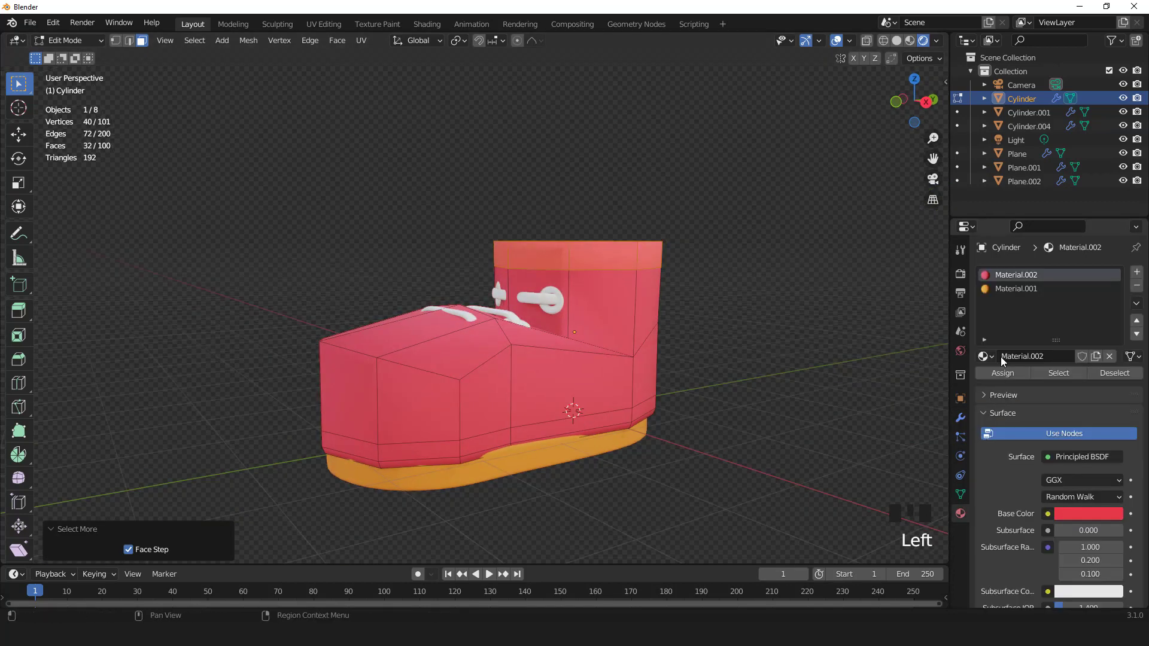
left_click(999, 289)
left_click(1004, 376)
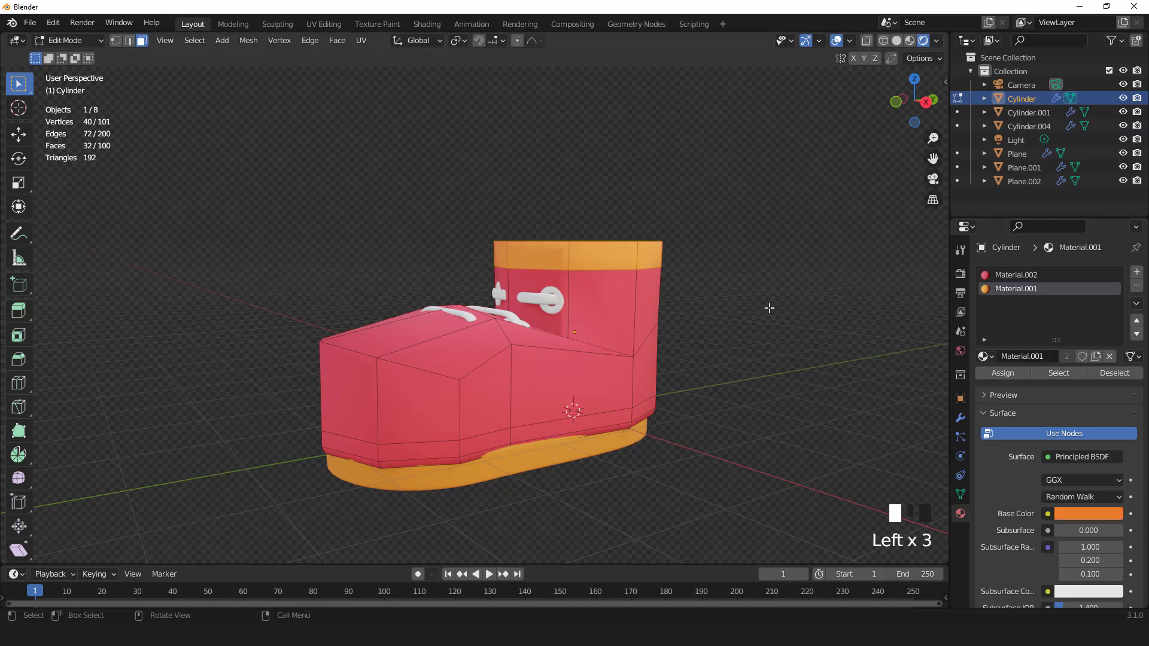
Finish editing the boot body and turn its Subdivision modifier's viewport display back on.
key("Tab")
left_click(960, 418)
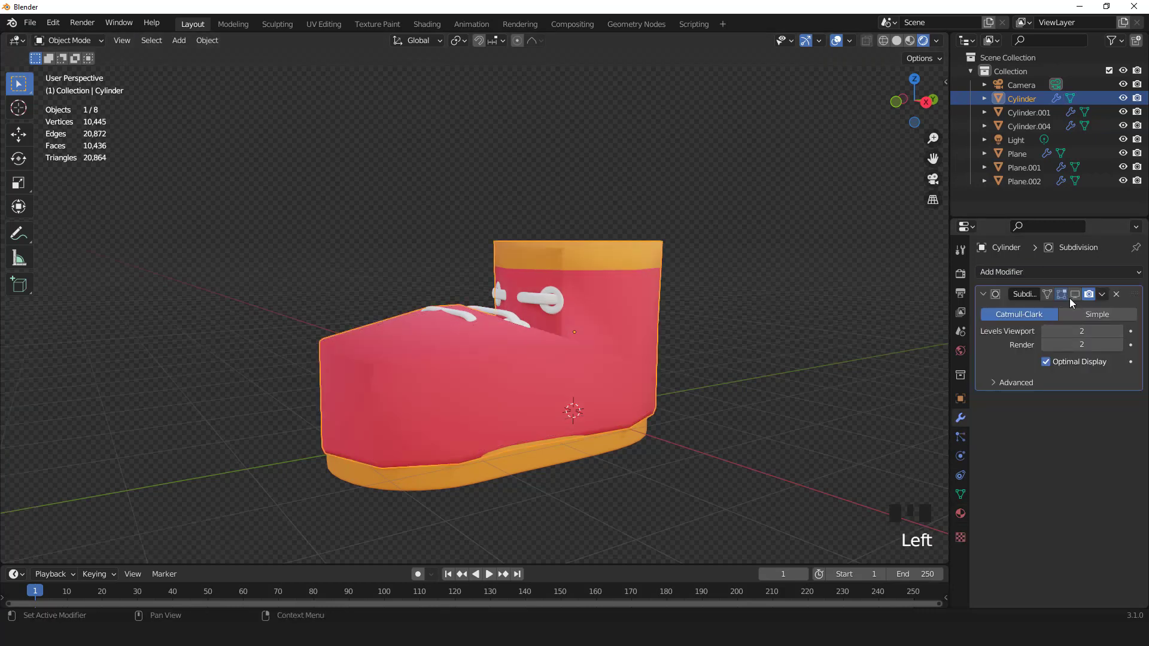
left_click(1075, 294)
scroll(601, 303, "down", 2)
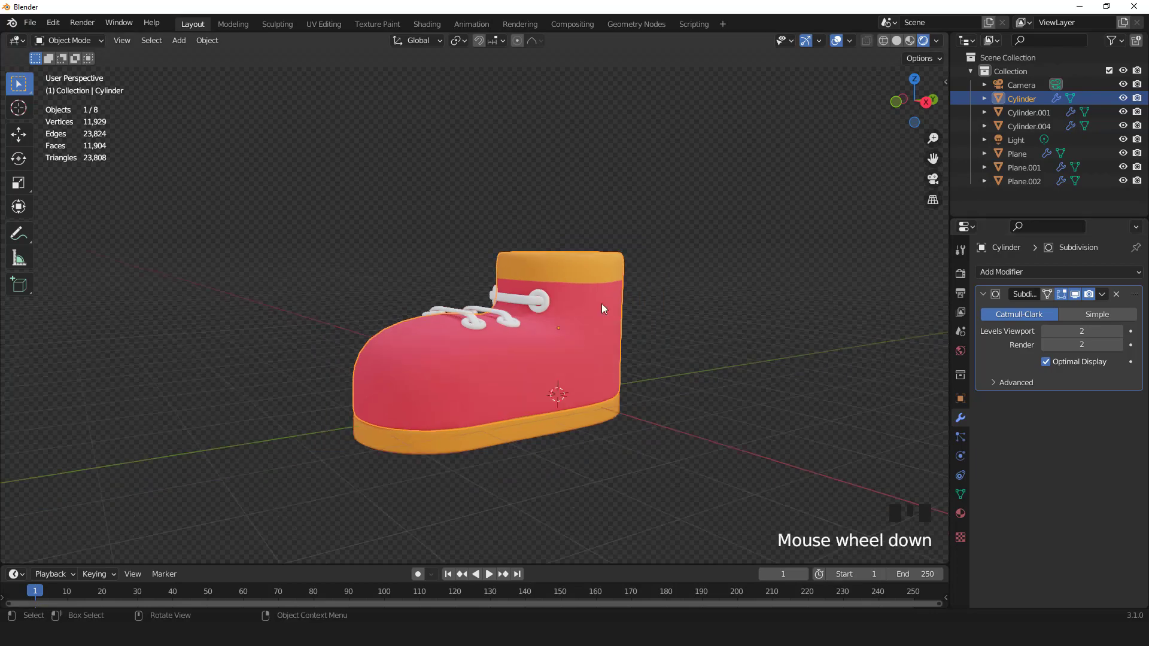
middle_click_drag(601, 304, 622, 363)
scroll(569, 336, "up", 2)
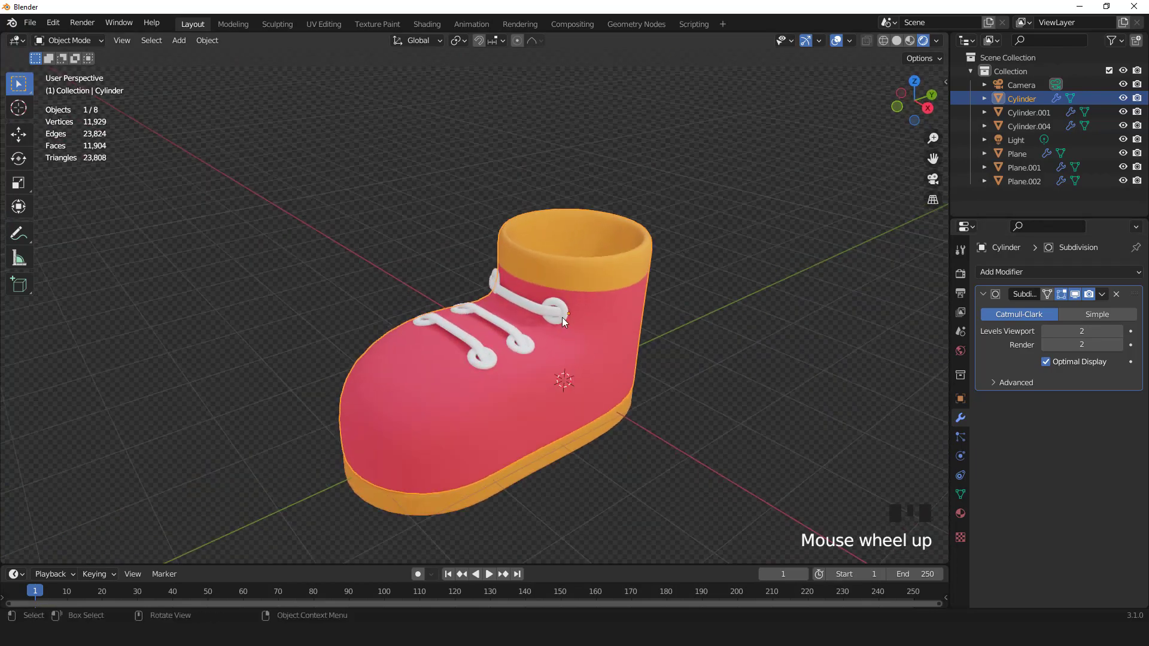
Assign the existing Material to the ring eyelets and set its base color to golden yellow with hue 0.096 and saturation 0.989.
left_click(561, 322)
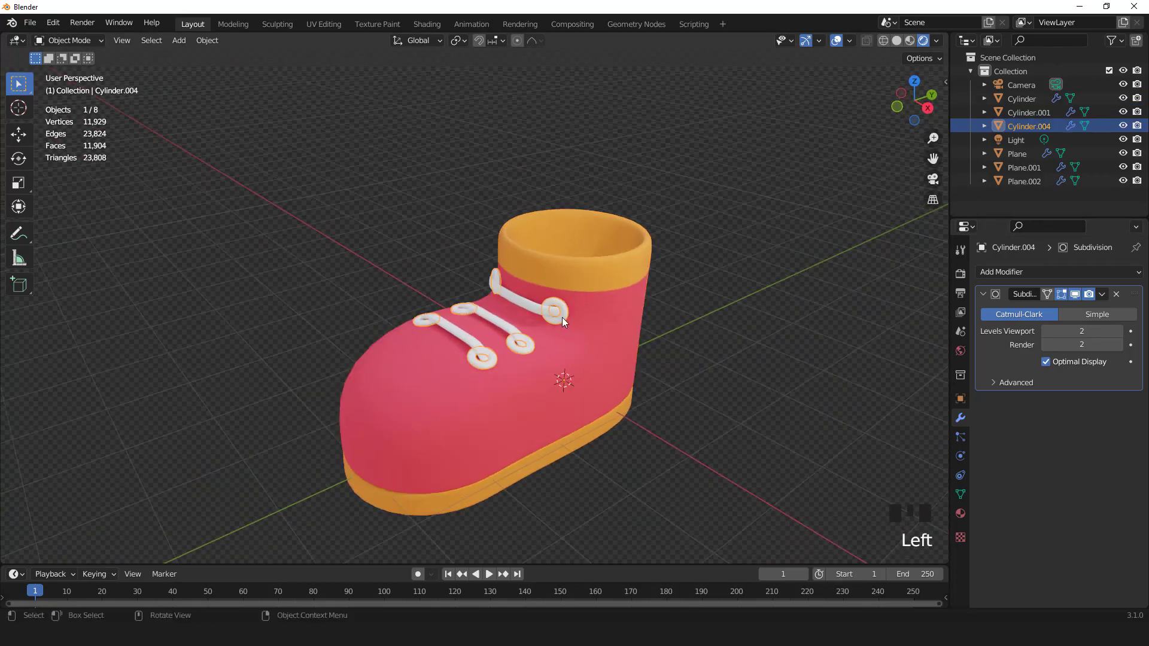
left_click(960, 514)
left_click(984, 328)
left_click(846, 349)
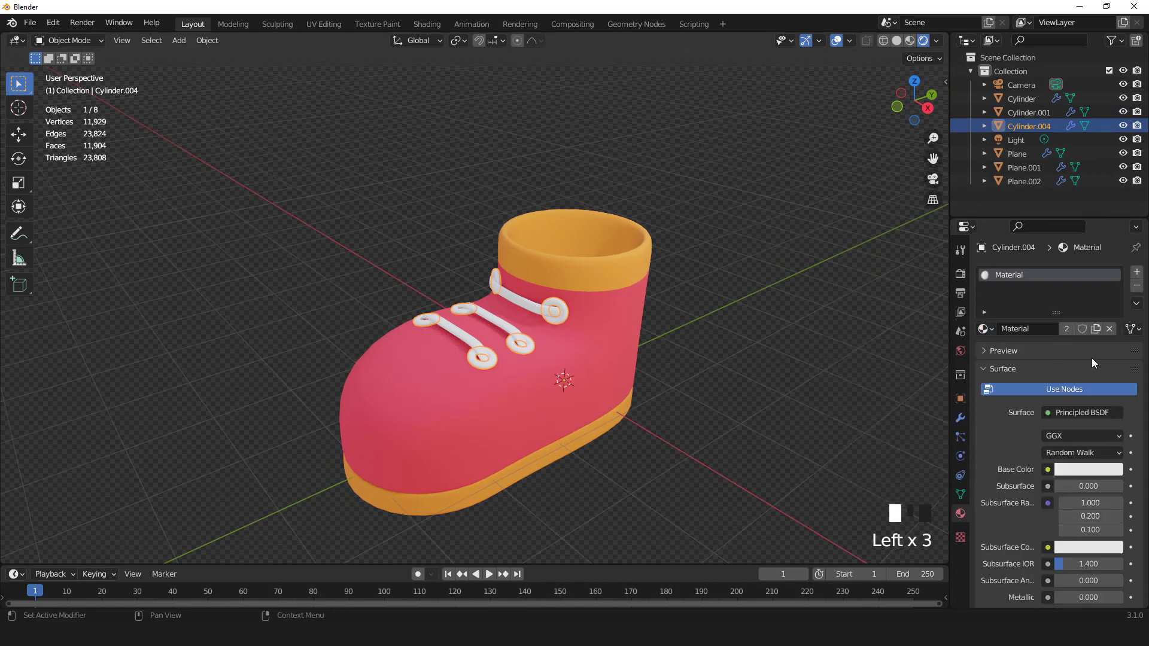
left_click(1081, 469)
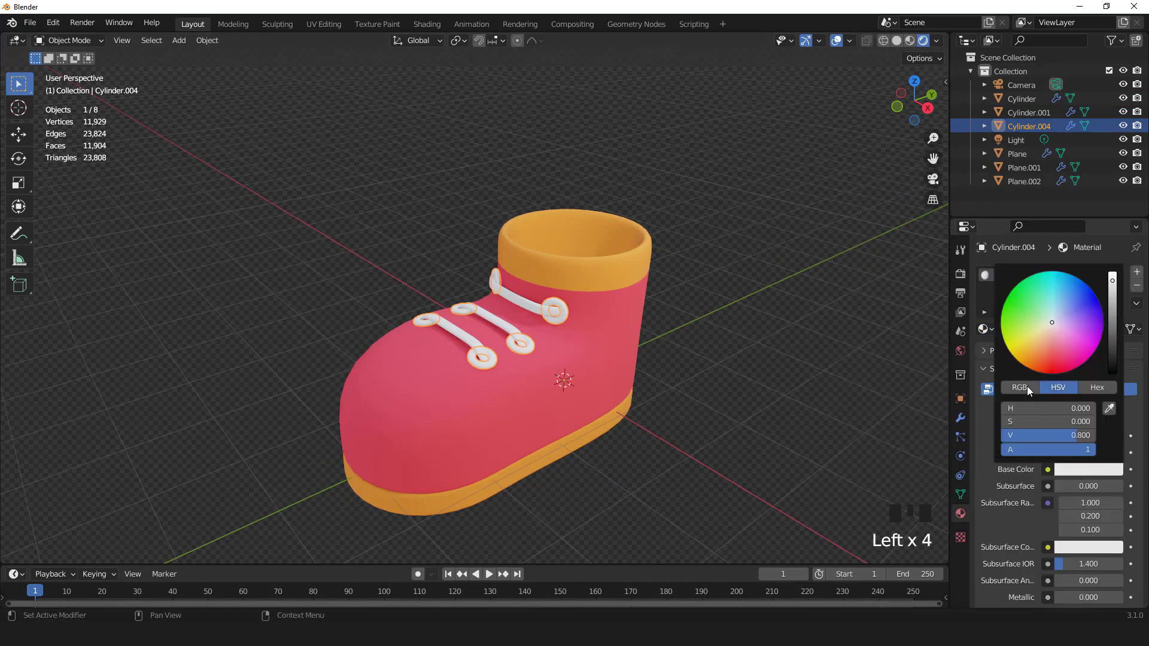
left_click(1020, 354)
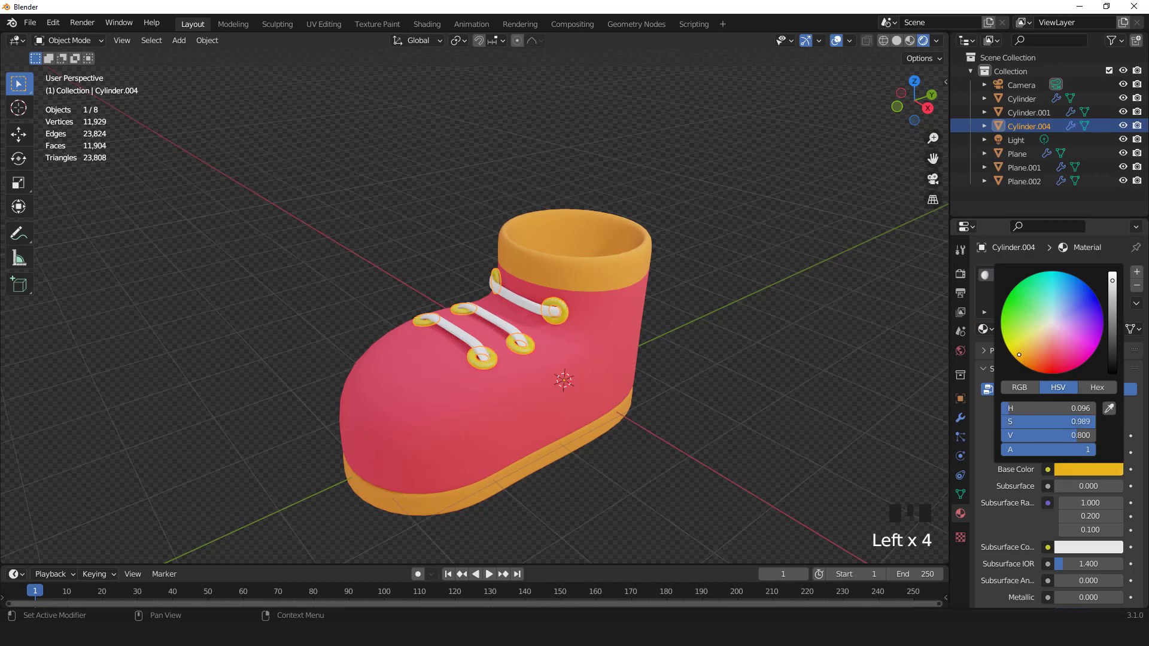
Give the uppermost lace its own new white material and open its base color for editing.
left_click(533, 303)
left_click(1054, 331)
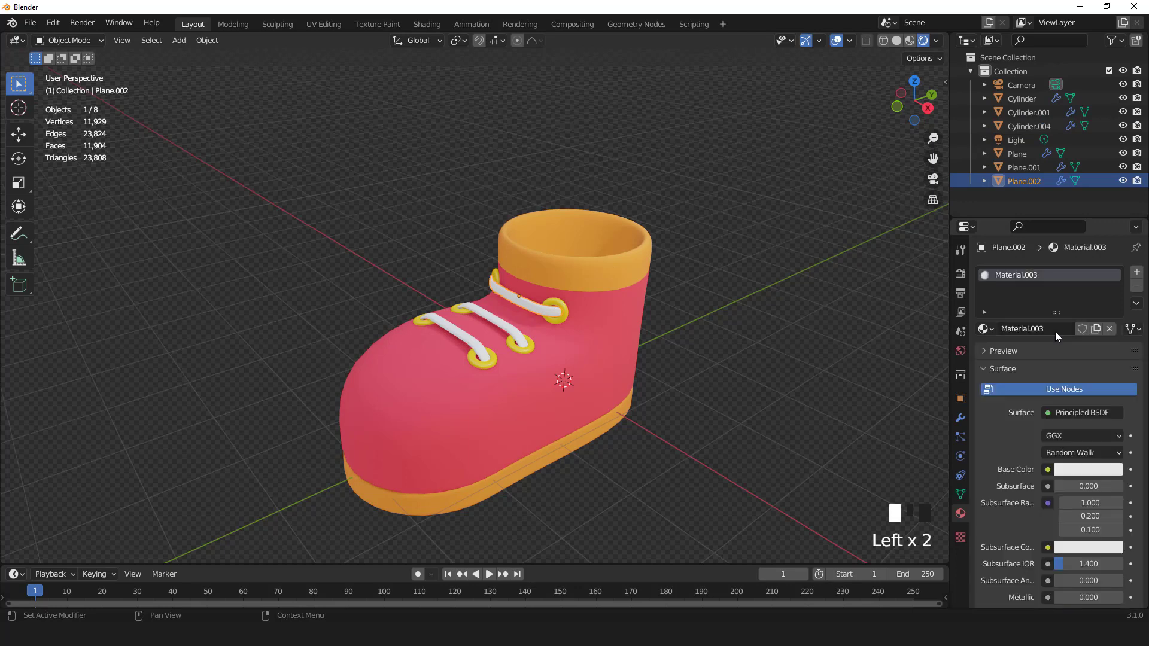
left_click(1083, 468)
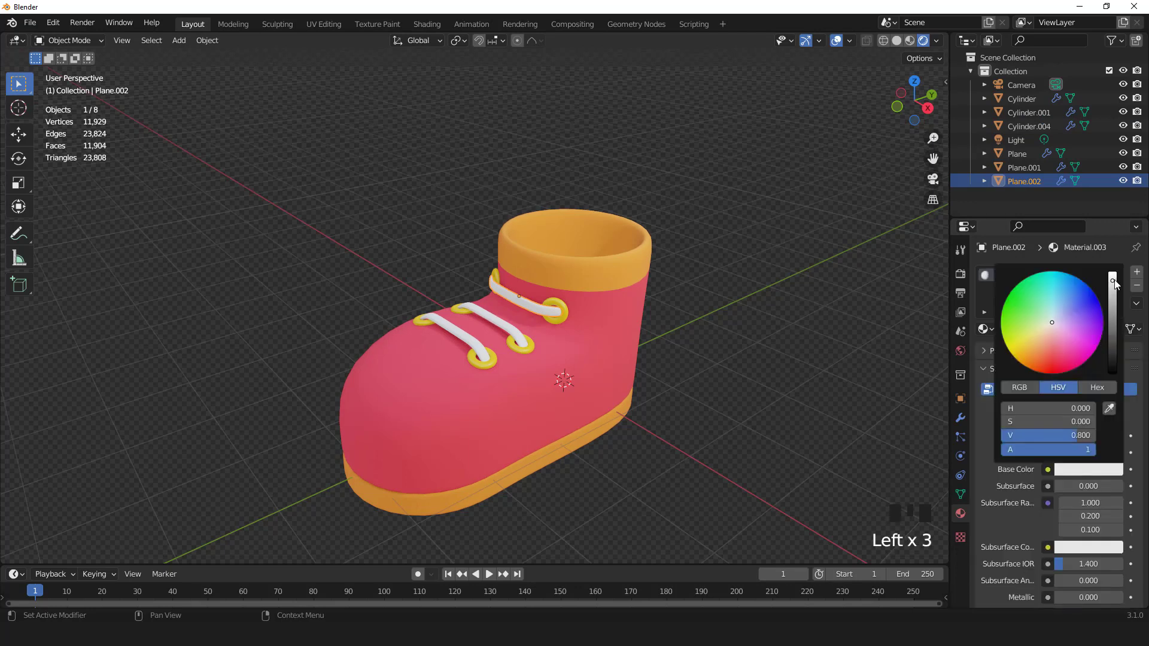
Set the roughness of the uppermost lace's material to 1.000.
left_click(565, 309)
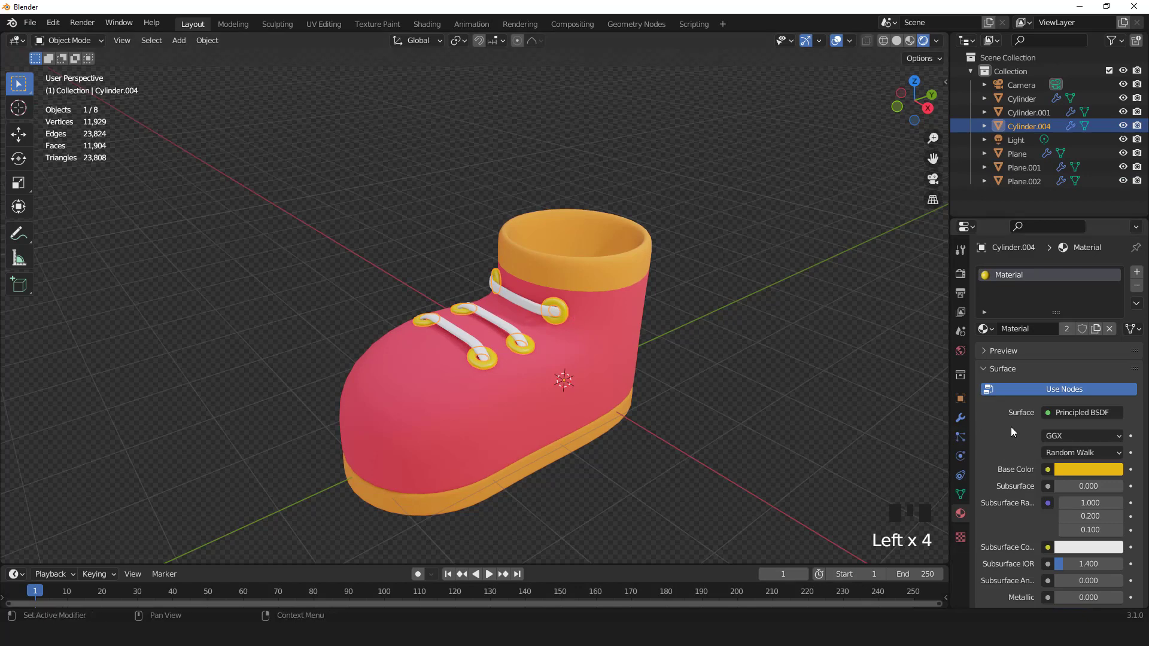
scroll(1011, 429, "down", 4)
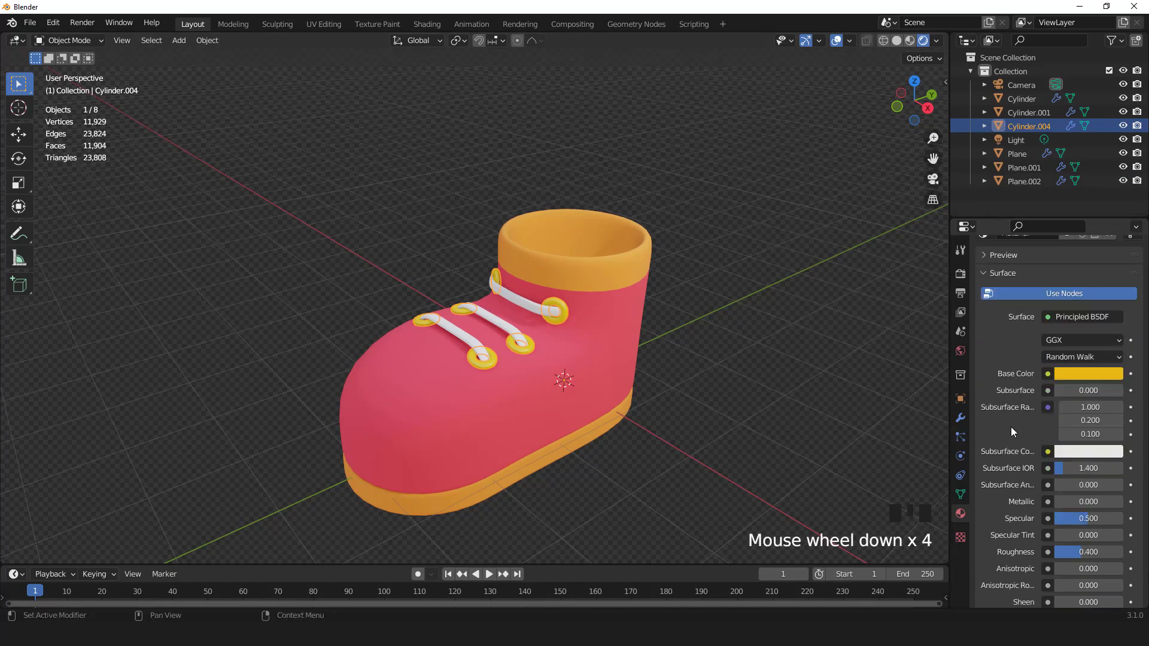
left_click(511, 298)
scroll(1061, 419, "down", 2)
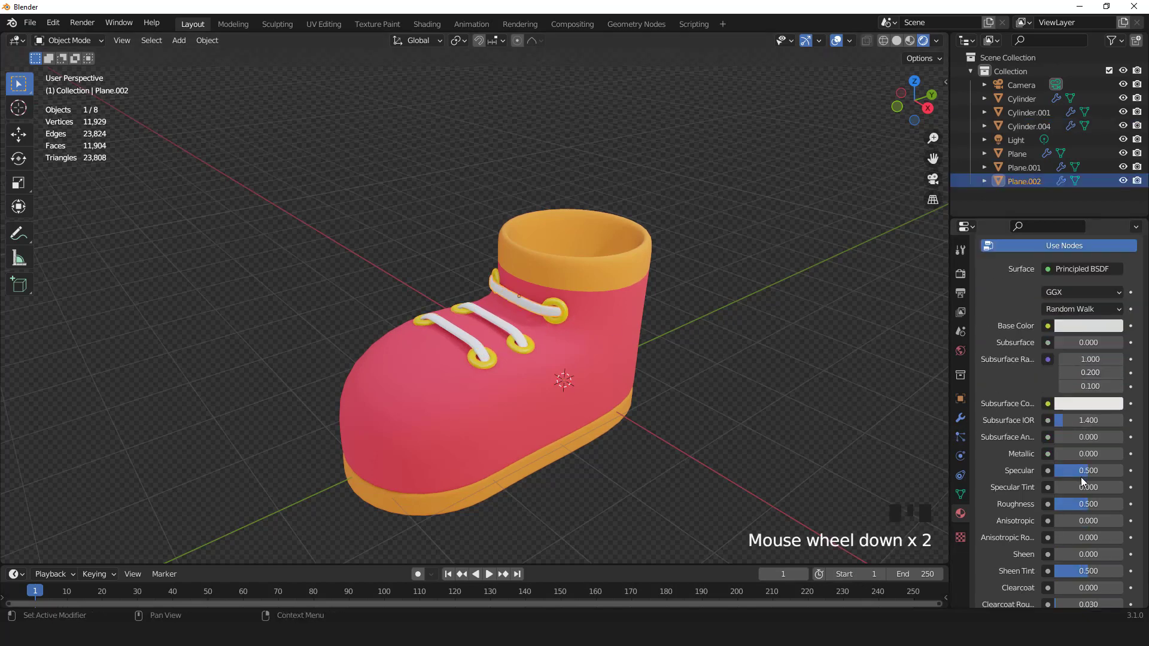
left_click_drag(1084, 504, 1124, 504)
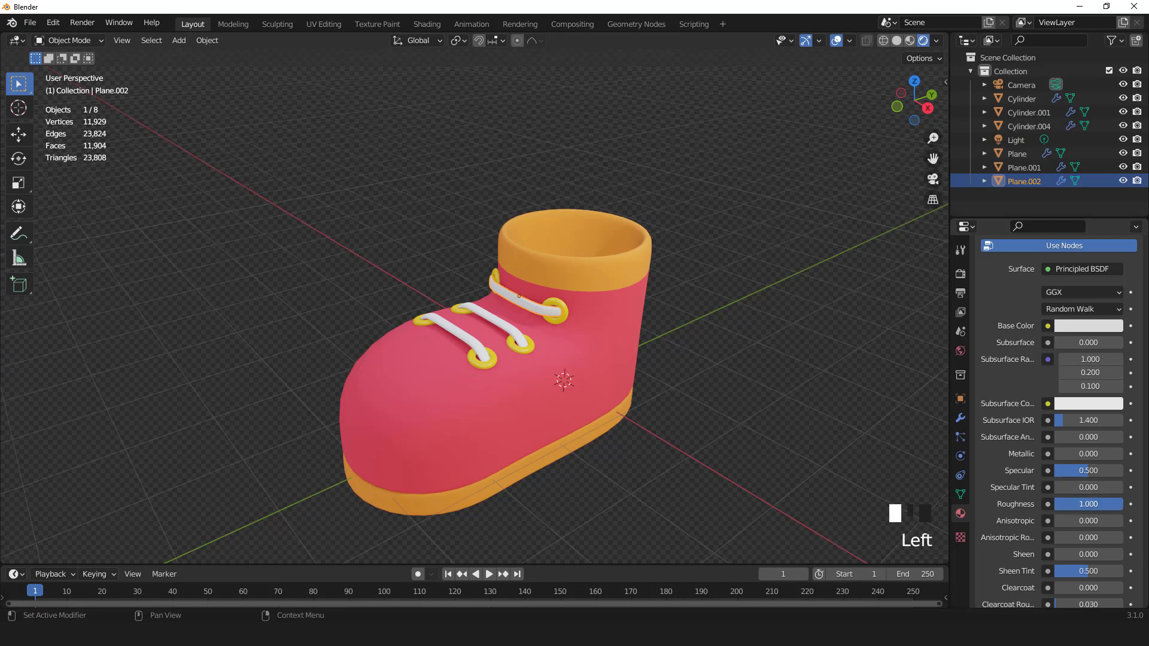
Hide the viewport overlays and examine the colored boot from all around, including the front and top views.
left_click(836, 40)
scroll(600, 299, "down", 2)
mouse_move(614, 314)
middle_mouse_down()
mouse_move(540, 298)
mouse_move(633, 318)
mouse_move(618, 333)
mouse_move(606, 323)
middle_mouse_up()
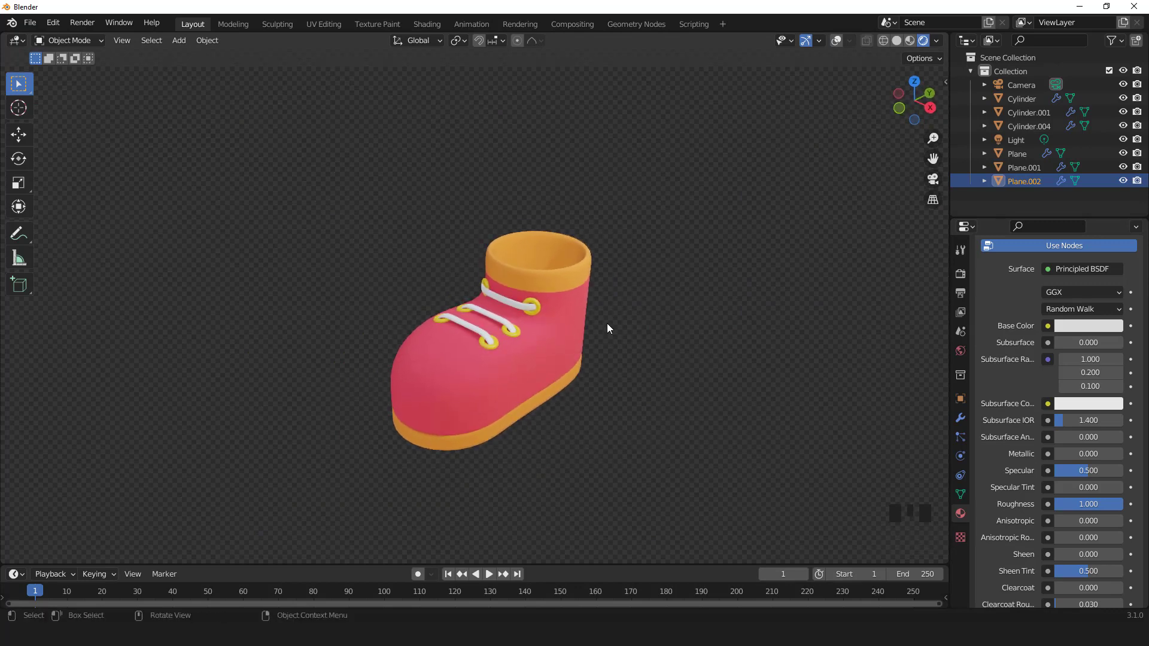
scroll(609, 318, "down", 2)
scroll(608, 319, "up", 2)
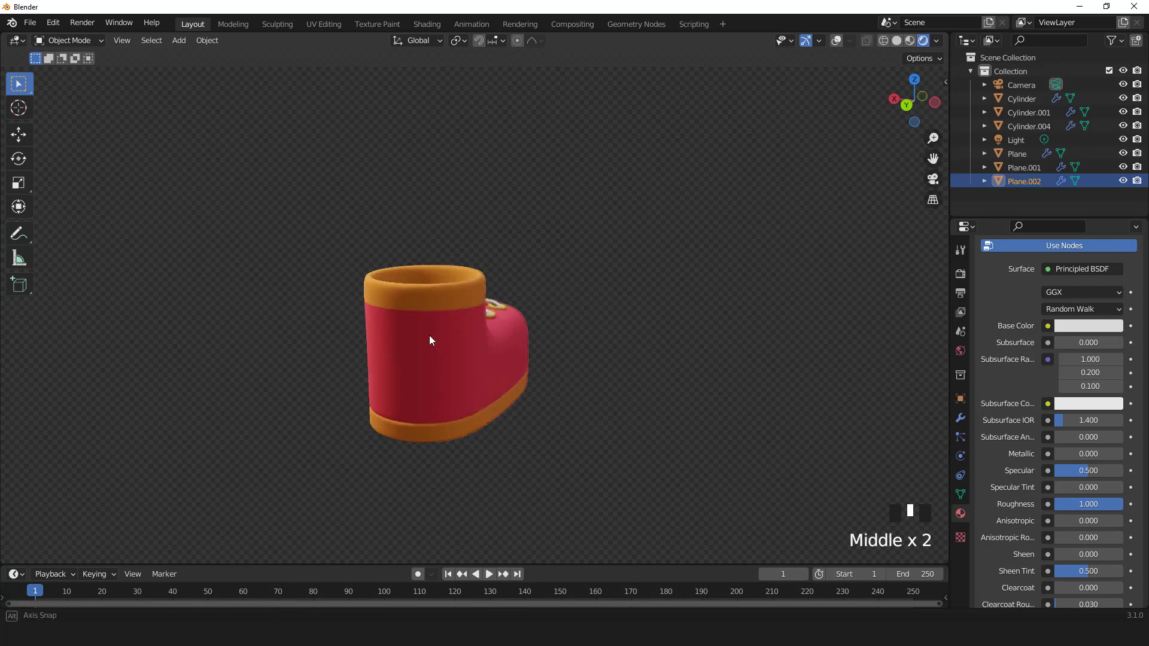
key("KP_1")
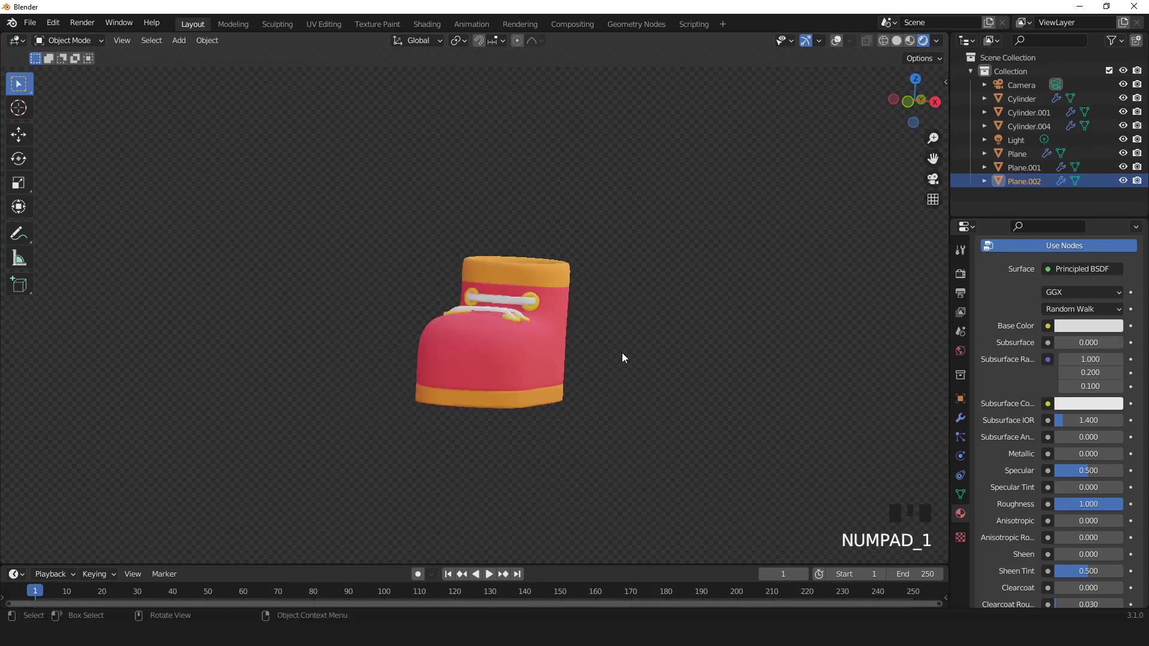
key("KP_7")
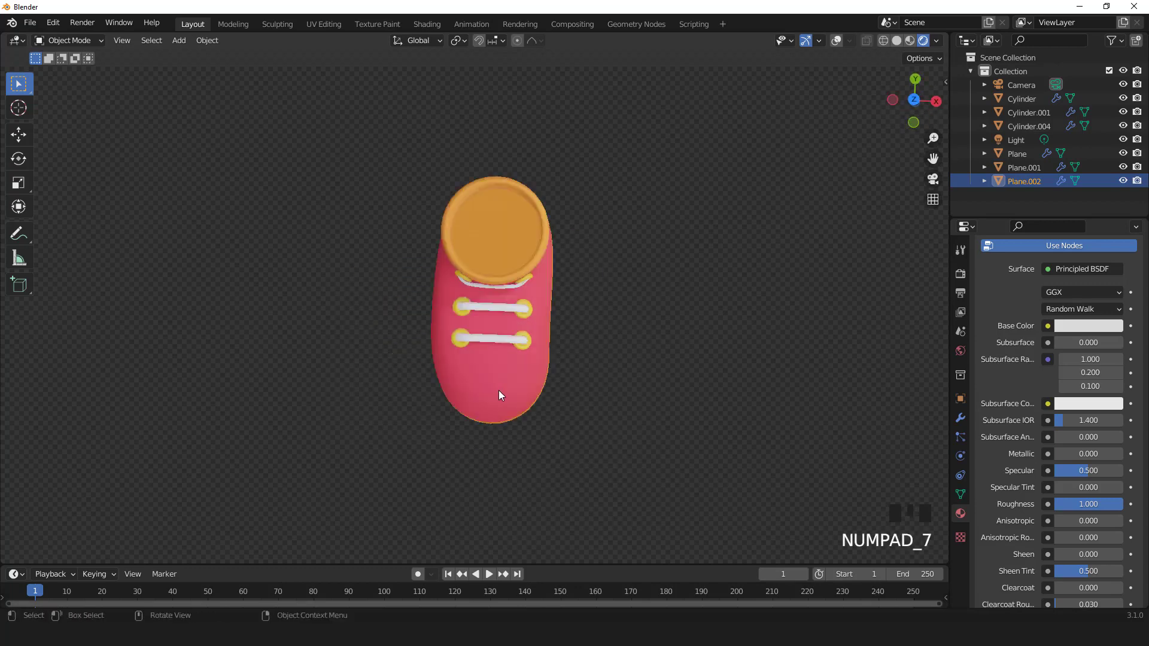